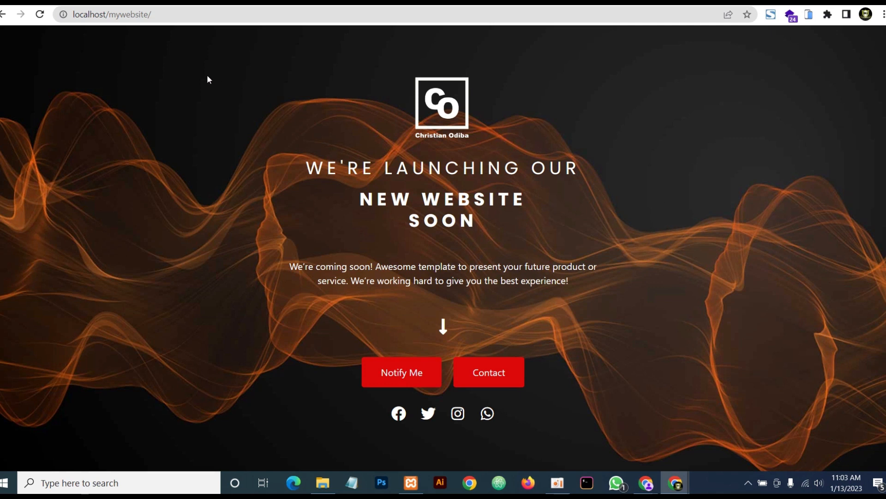
Load the site's home page by adding 'home' to the address
double_click(175, 16)
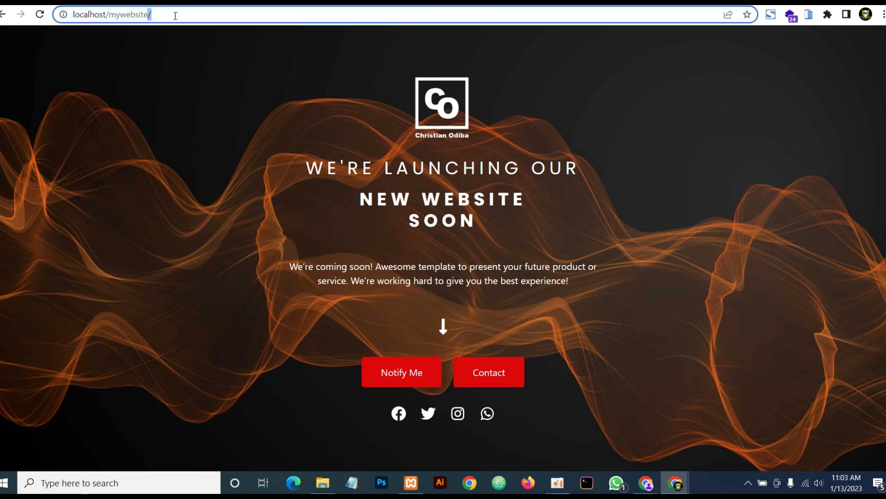
left_click(176, 16)
type("home")
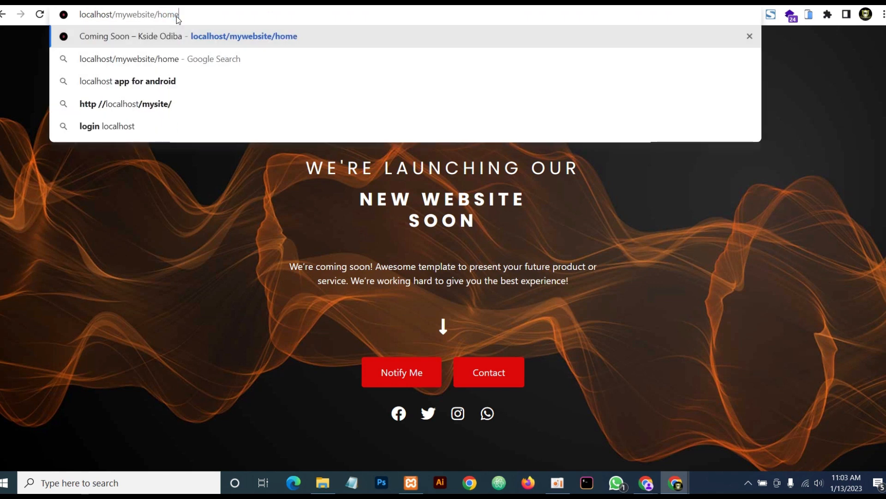
key("Return")
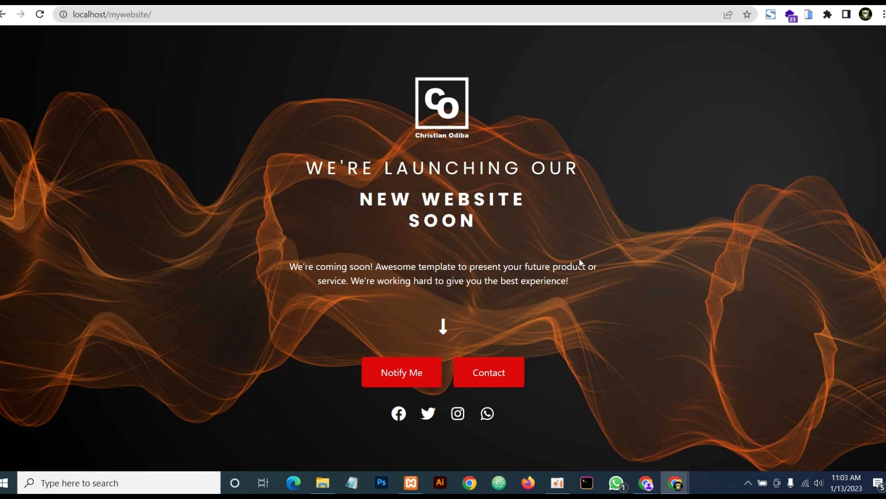
Test the Notify Me and Contact Us popups on the desktop page
left_click(398, 376)
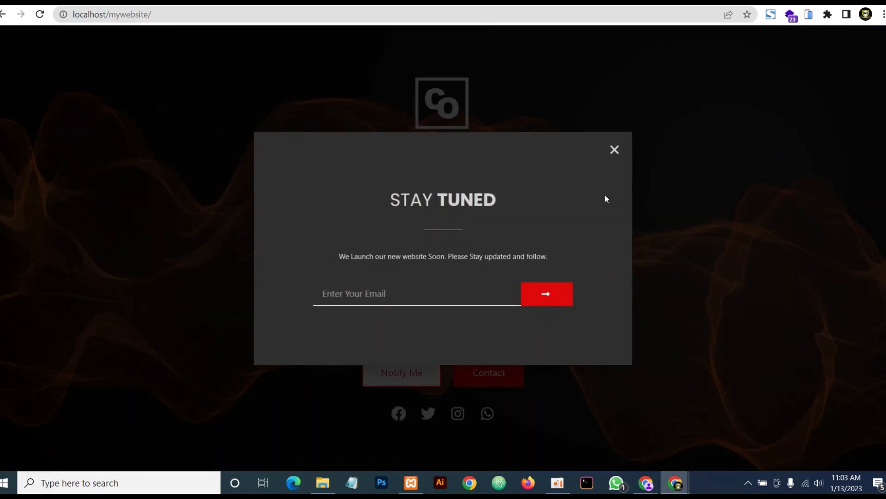
left_click(615, 151)
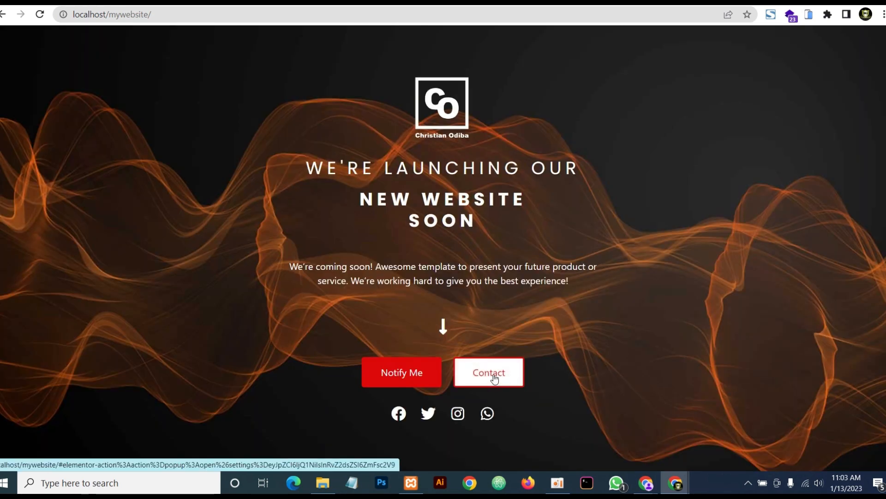
left_click(490, 375)
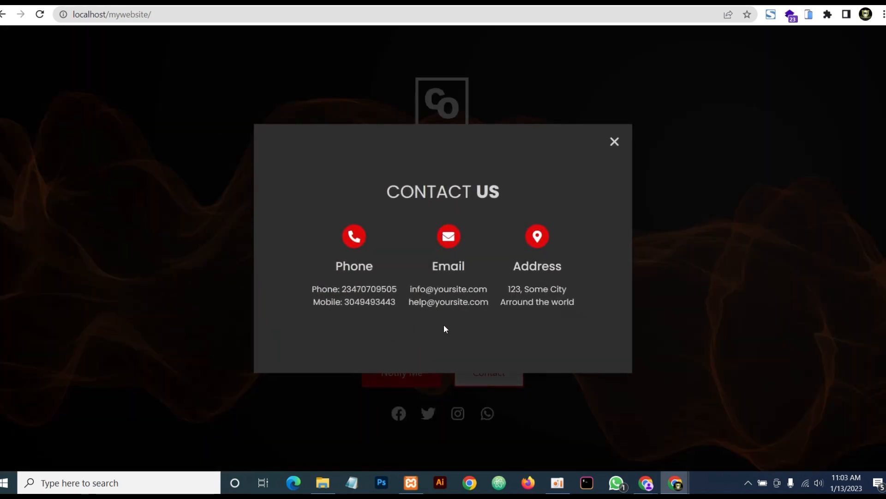
left_click(614, 142)
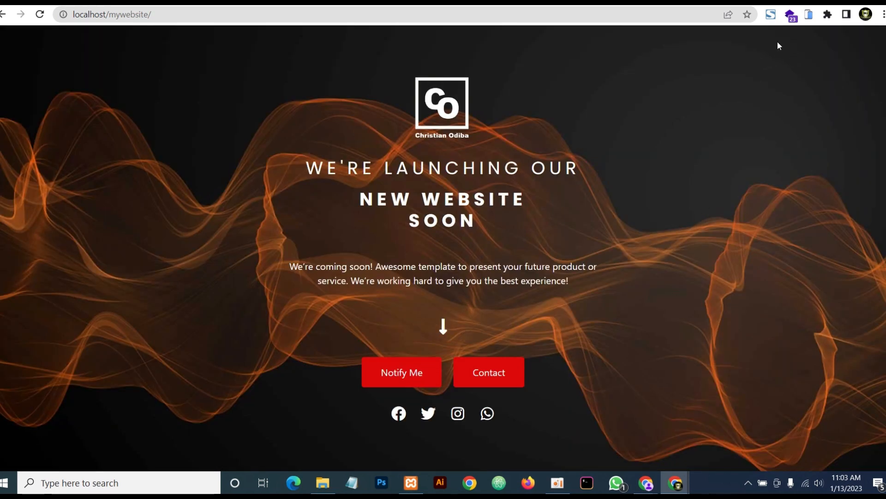
Preview the page on a simulated iPhone and test the STAY TUNED and CONTACT US popups
left_click(808, 14)
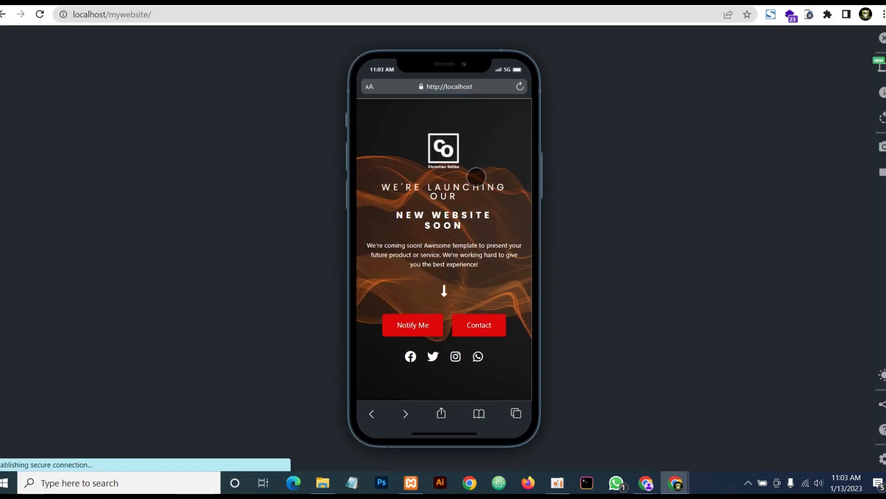
left_click(423, 334)
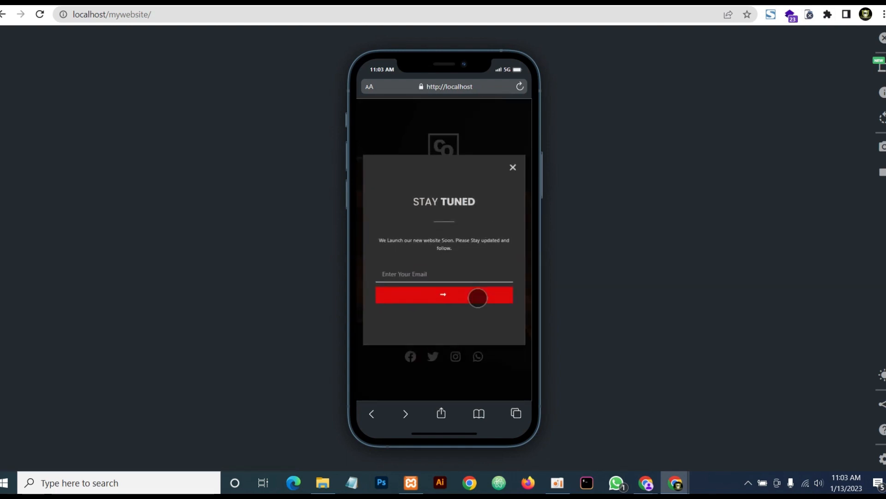
left_click(477, 298)
left_click(477, 324)
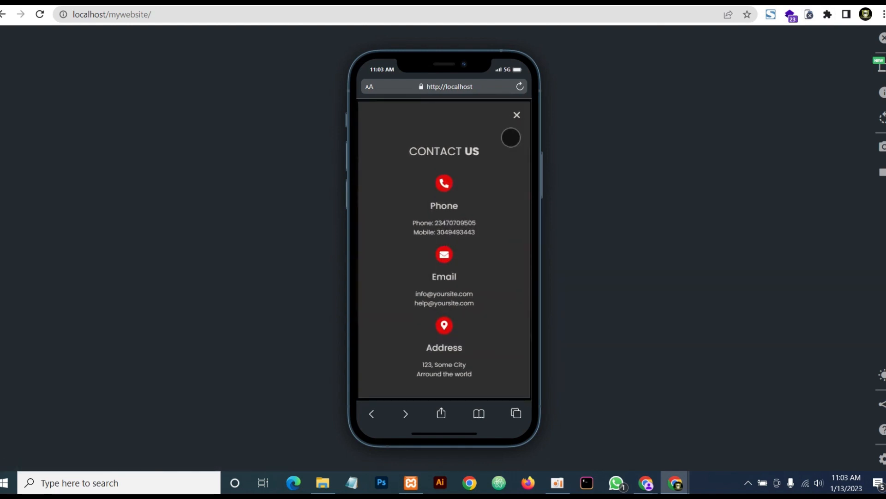
left_click(518, 116)
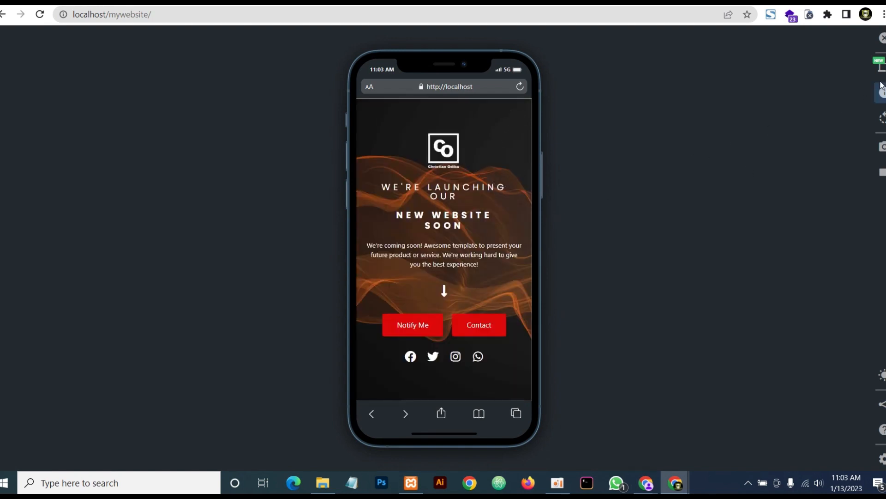
Switch the simulated device to an iPad PRO 11
left_click(879, 66)
scroll(768, 295, "down", 3)
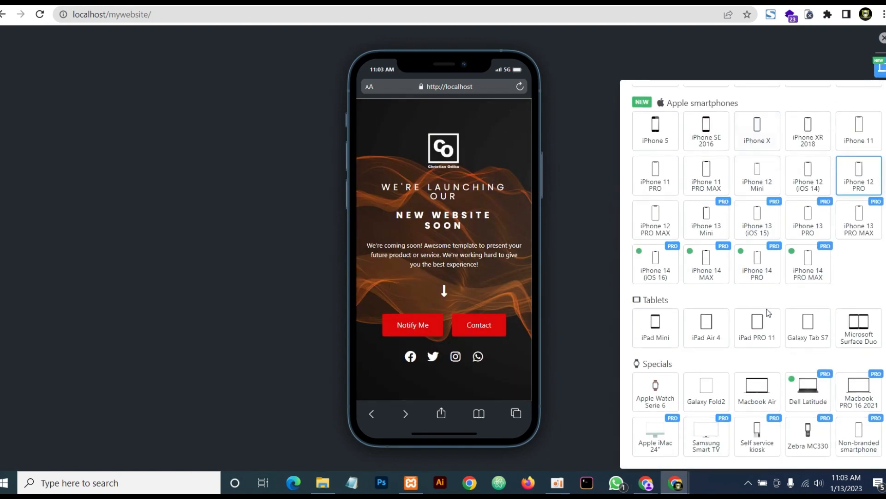
left_click(757, 334)
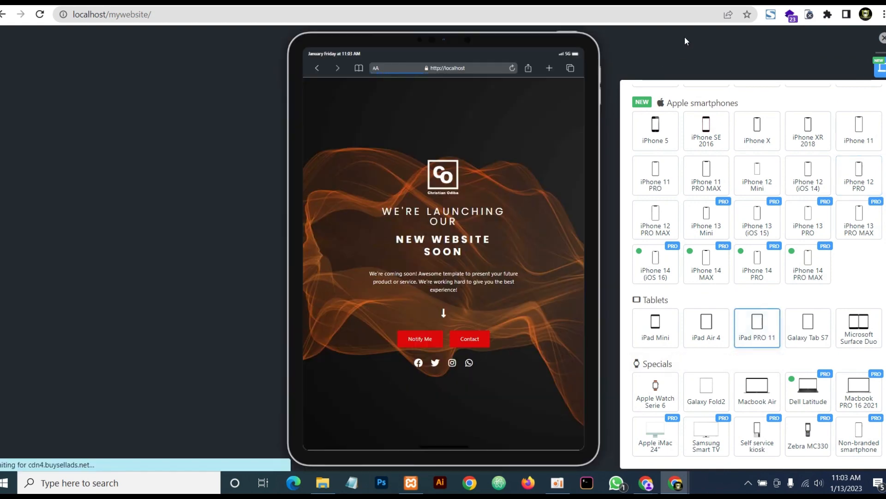
left_click(685, 39)
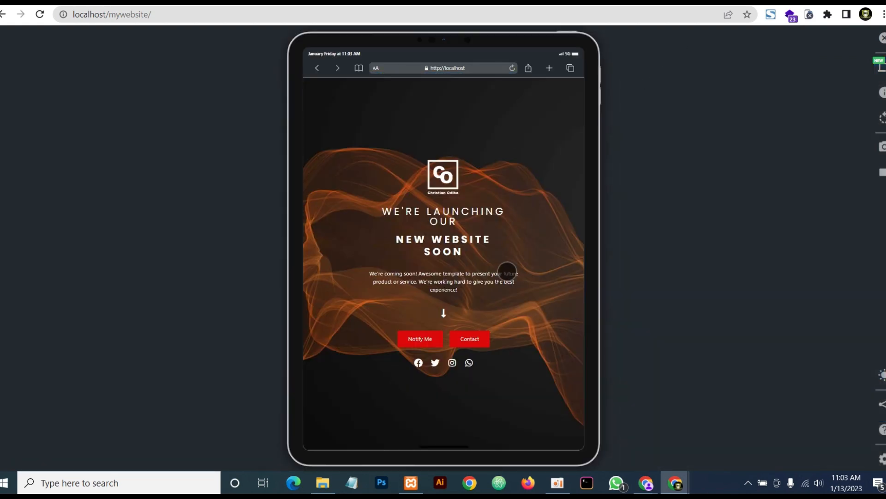
Test the STAY TUNED and CONTACT US popups on the iPad PRO 11
left_click(417, 337)
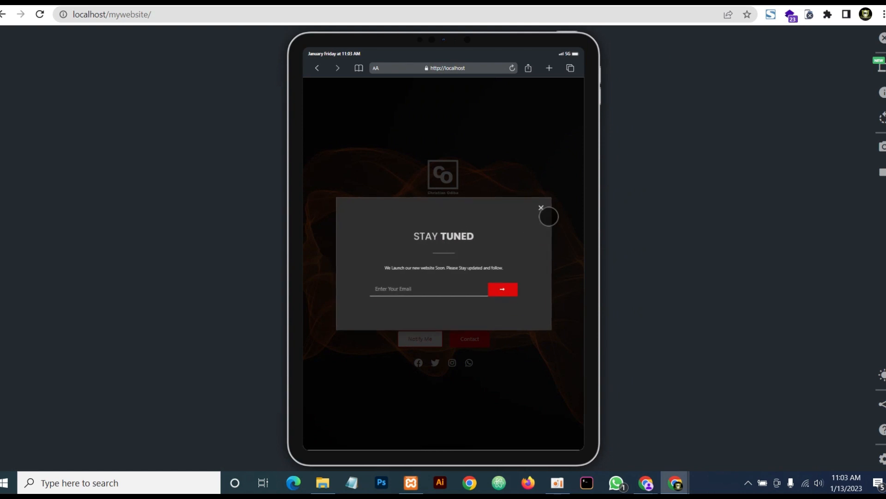
left_click(546, 206)
left_click(471, 344)
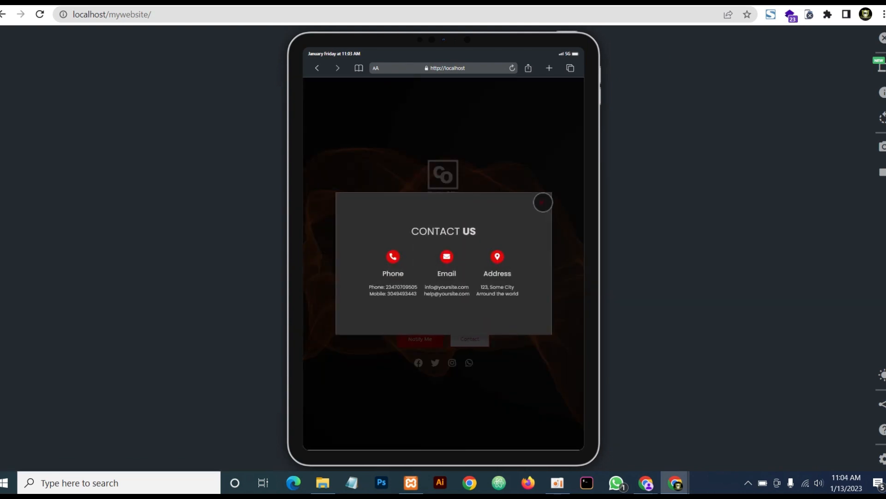
left_click(542, 204)
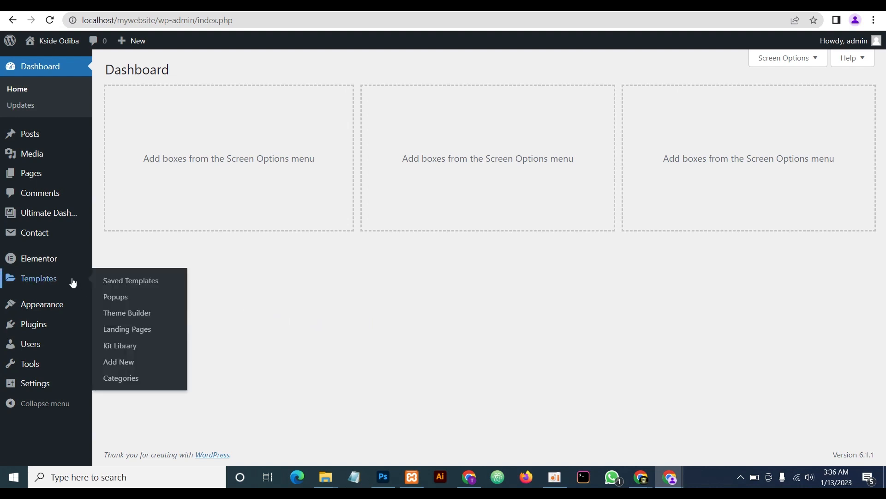
Set Elementor's Maintenance Mode under Tools to Coming Soon
mouse_move(41, 258)
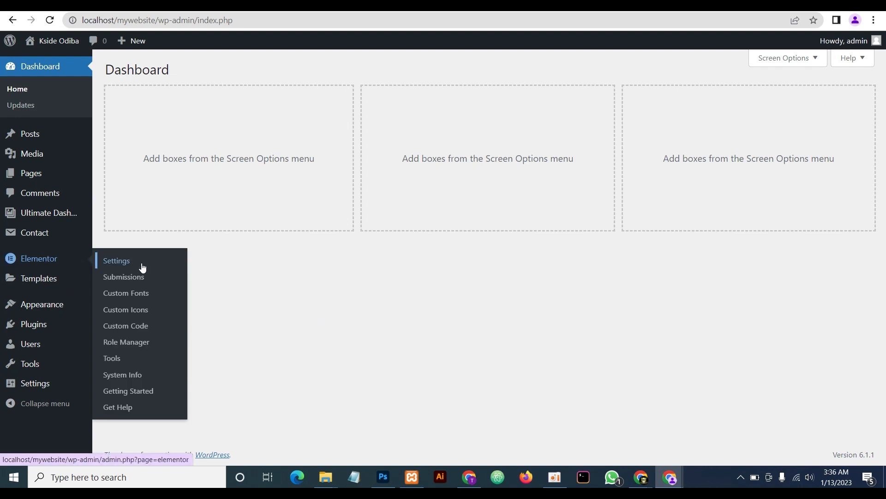
left_click(117, 360)
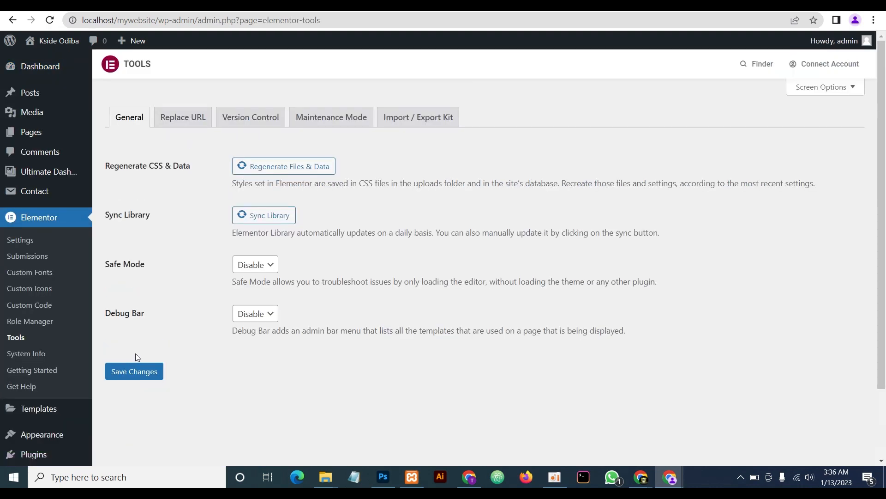
left_click(326, 126)
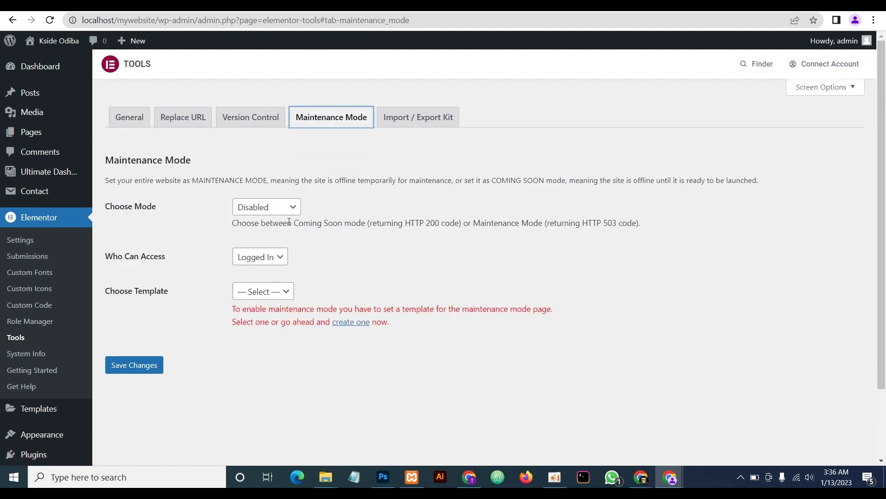
left_click(262, 211)
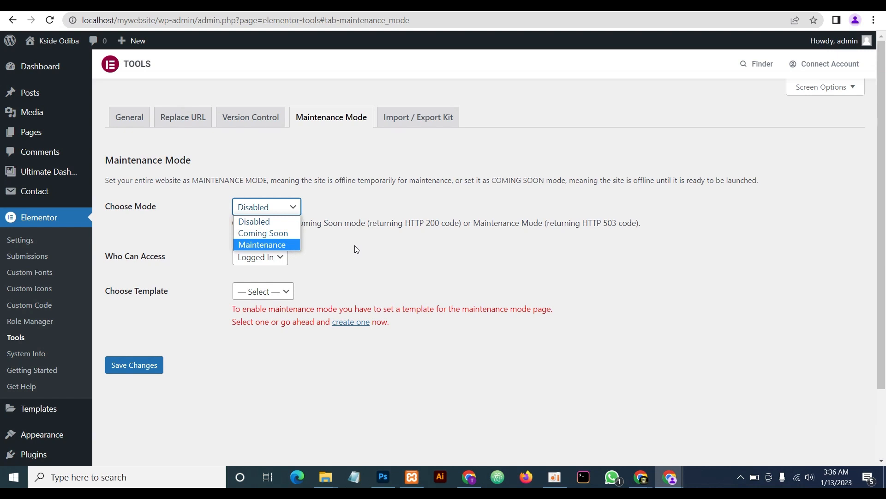
left_click(281, 235)
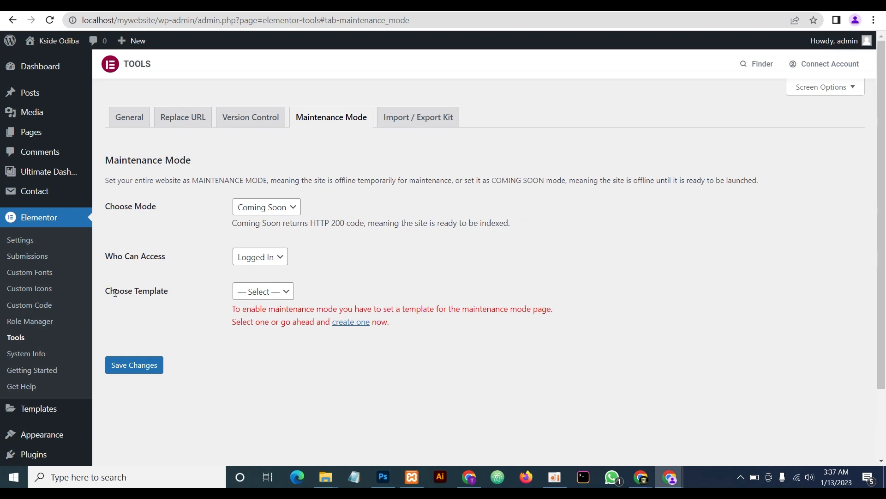
Find no existing template and start a new one via the 'create one' link
left_click(261, 293)
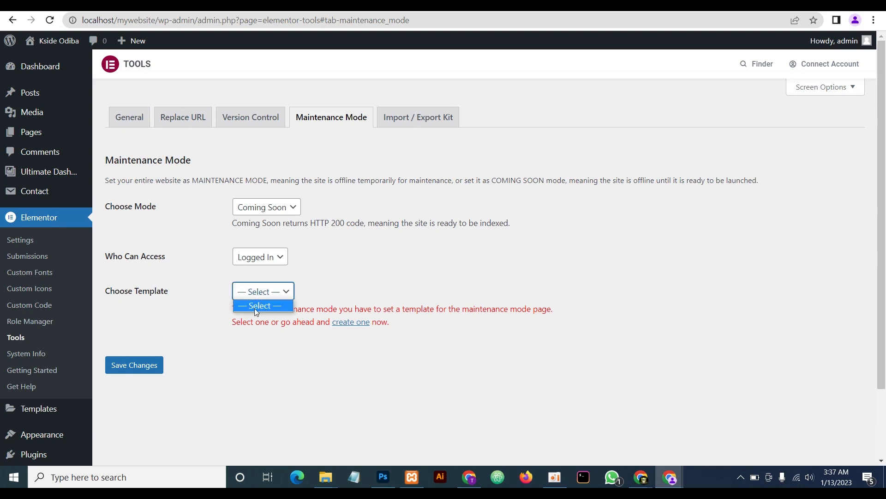
left_click(261, 306)
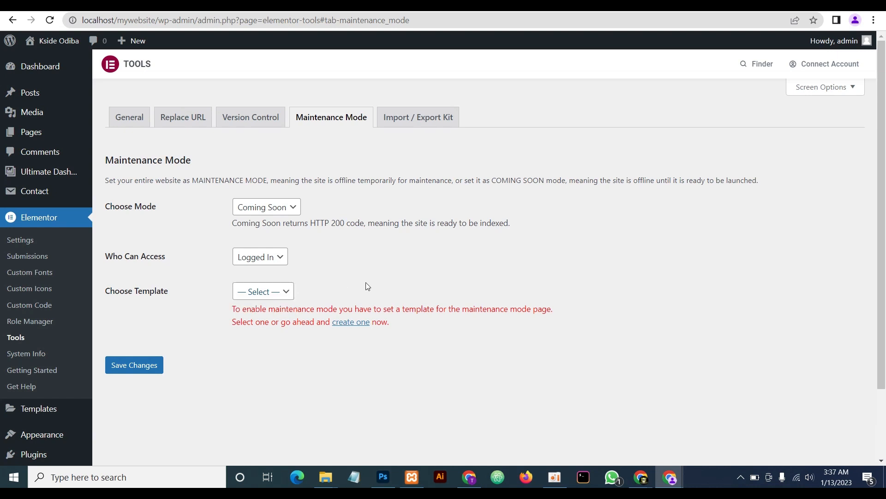
left_click(349, 324)
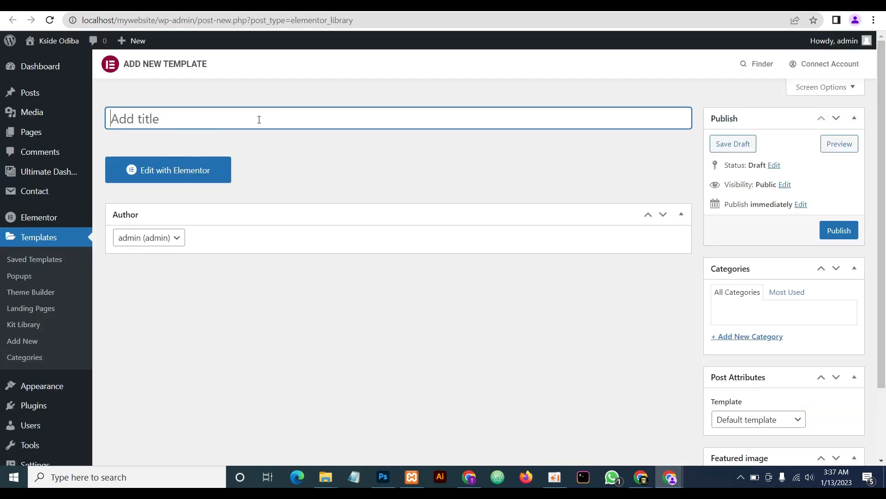
Publish a template titled 'Coming Soon' with the Elementor Canvas layout and open it in Elementor
type("Coming Soon")
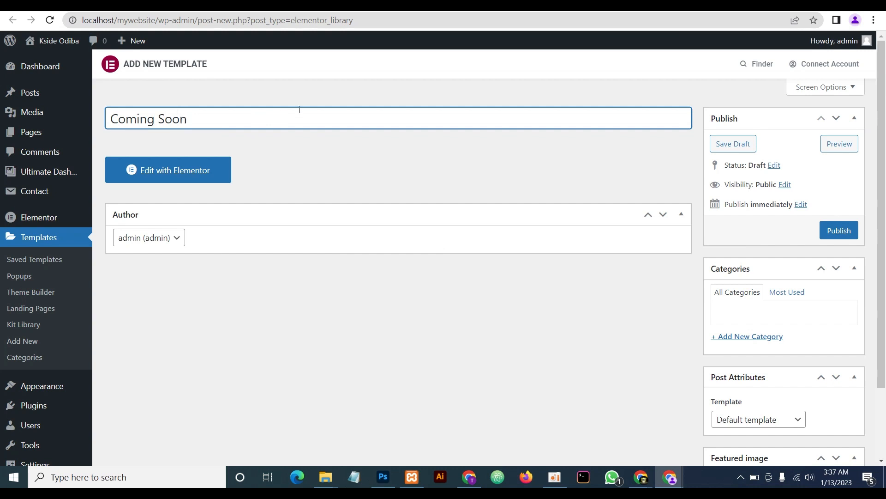
scroll(664, 383, "down", 2)
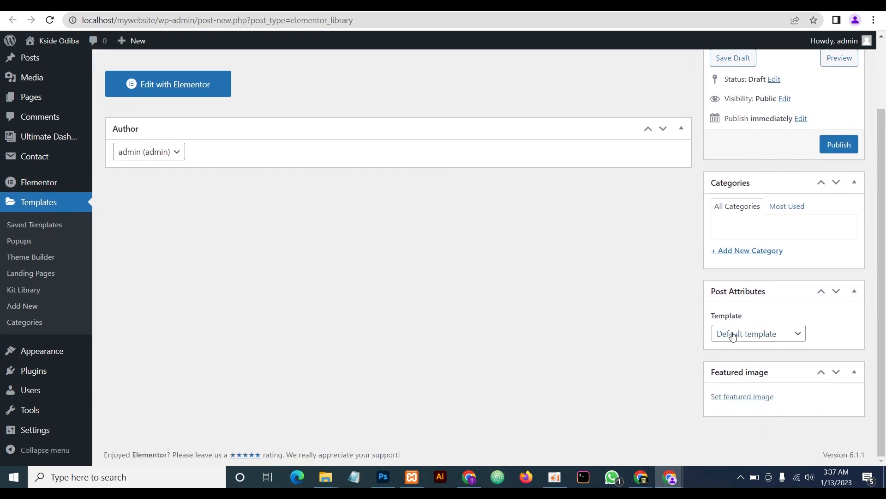
left_click(757, 333)
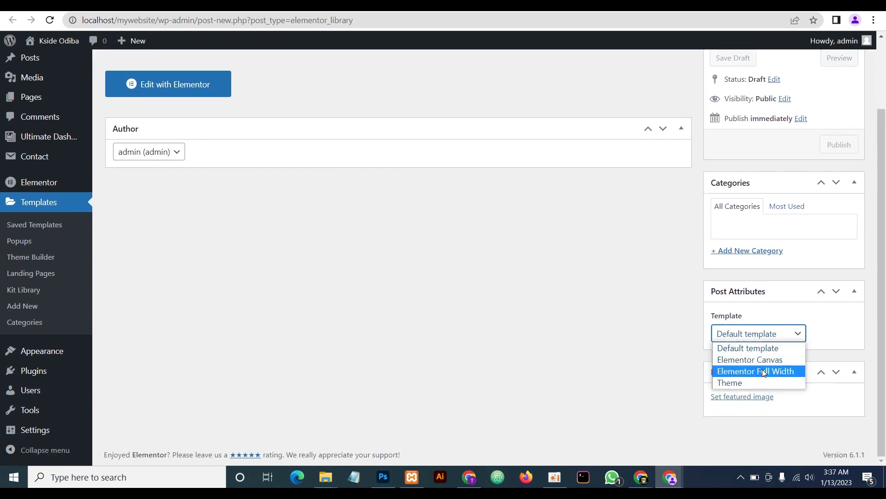
left_click(762, 360)
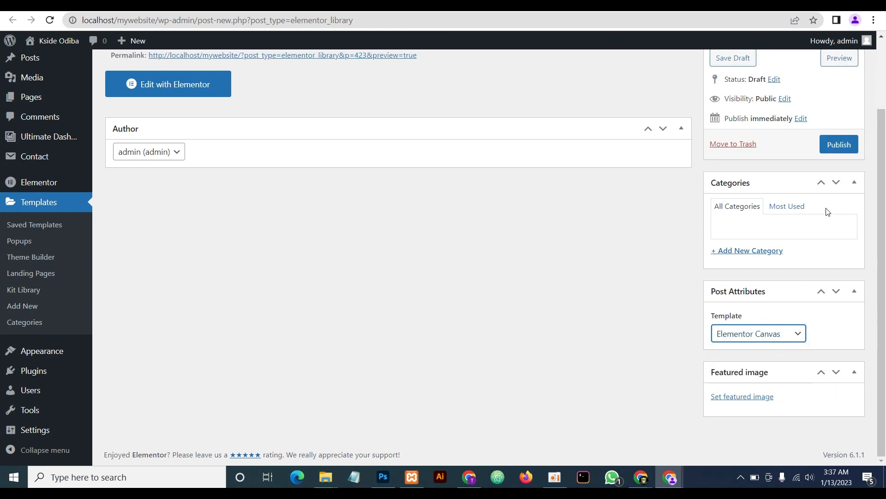
left_click(843, 145)
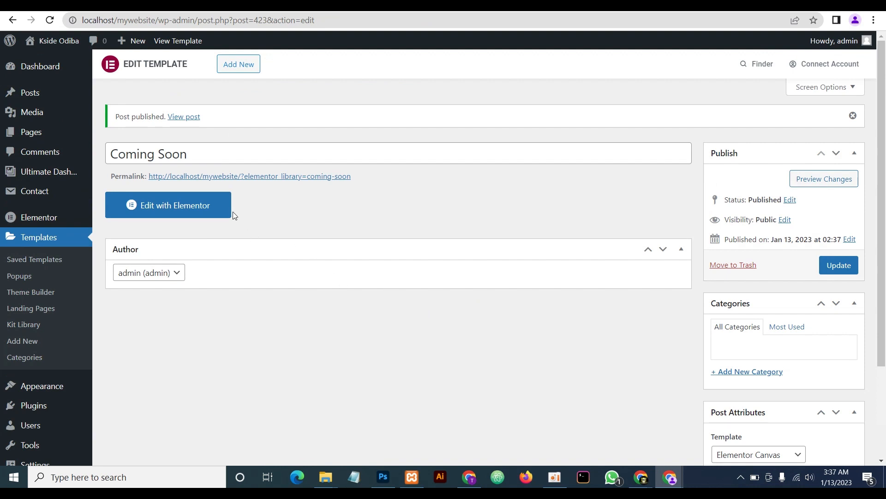
left_click(182, 206)
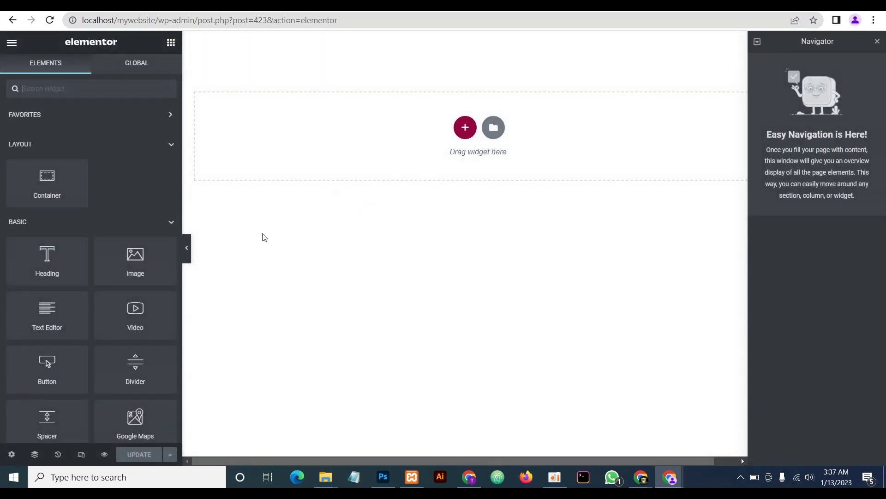
Add a single-column vertical container to the empty Coming Soon canvas
left_click(184, 248)
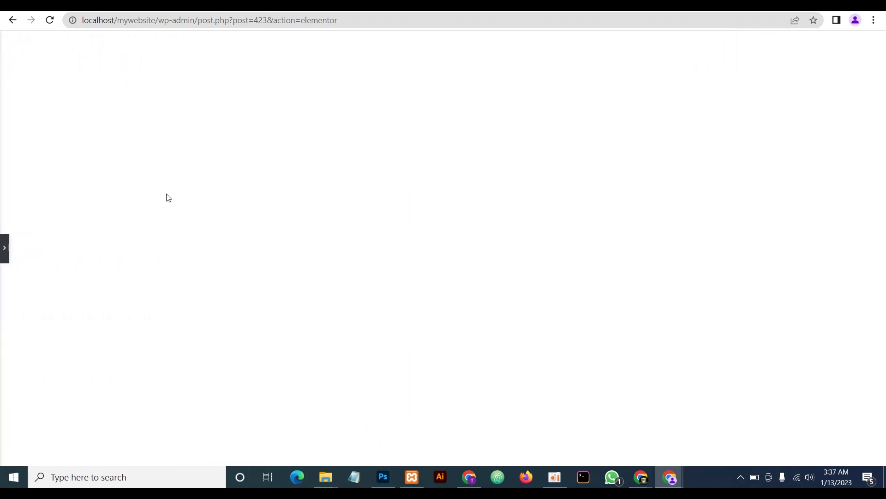
left_click(3, 249)
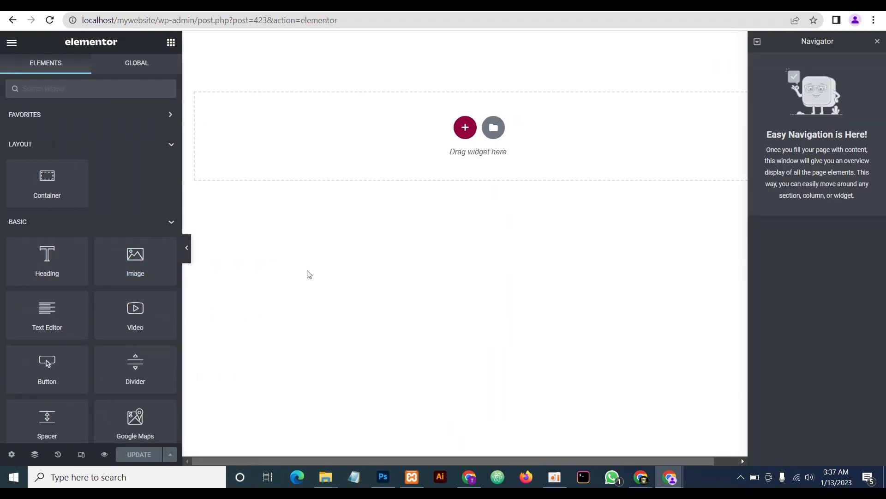
left_click(465, 128)
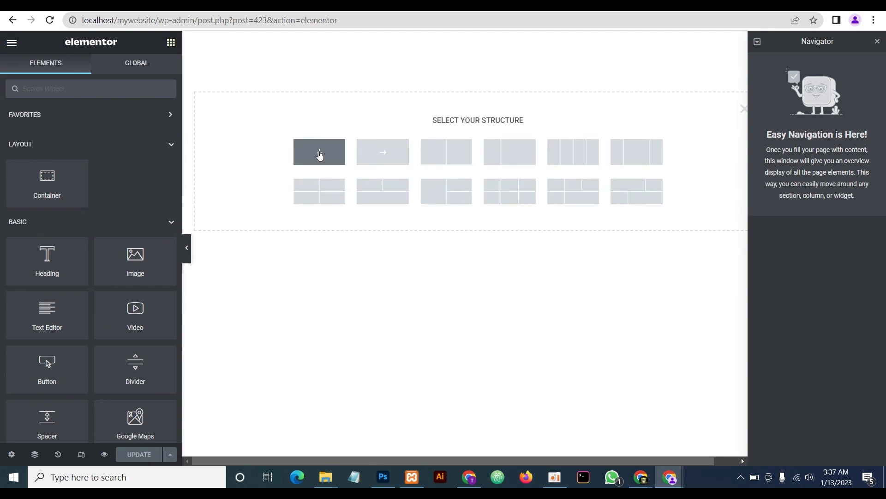
left_click(319, 155)
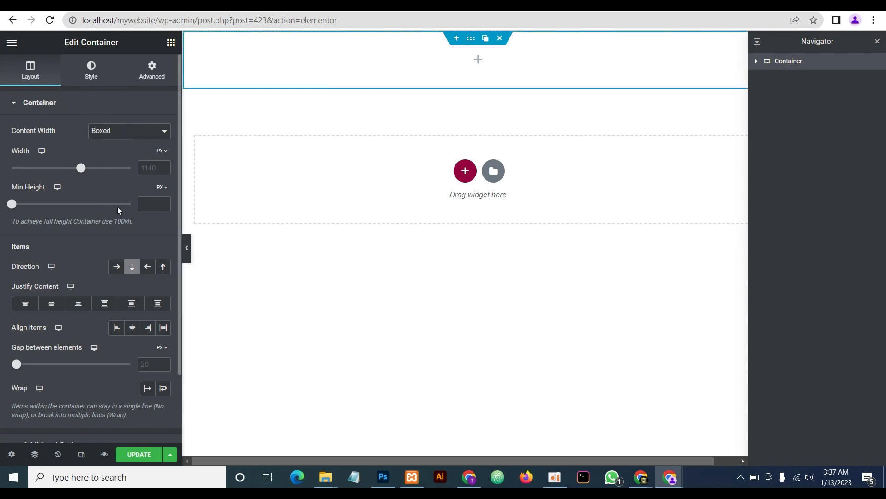
Set the container's minimum height to 100 VH
left_click(161, 204)
left_click(161, 187)
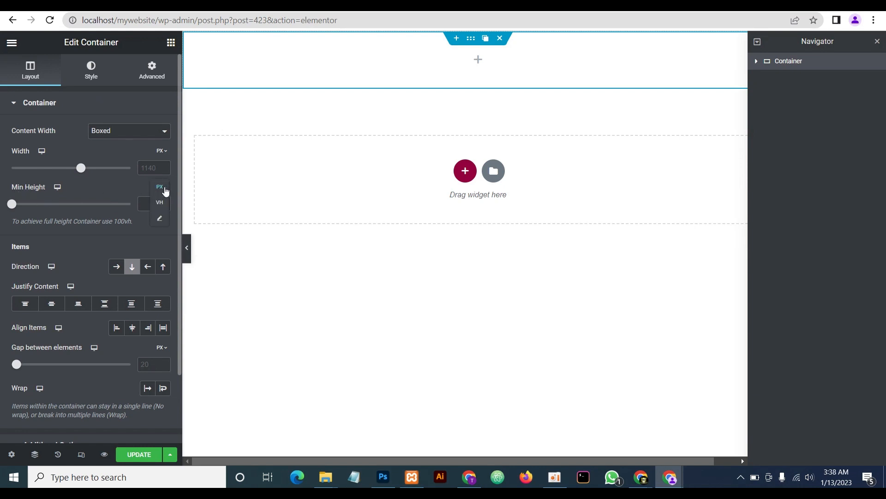
left_click(160, 202)
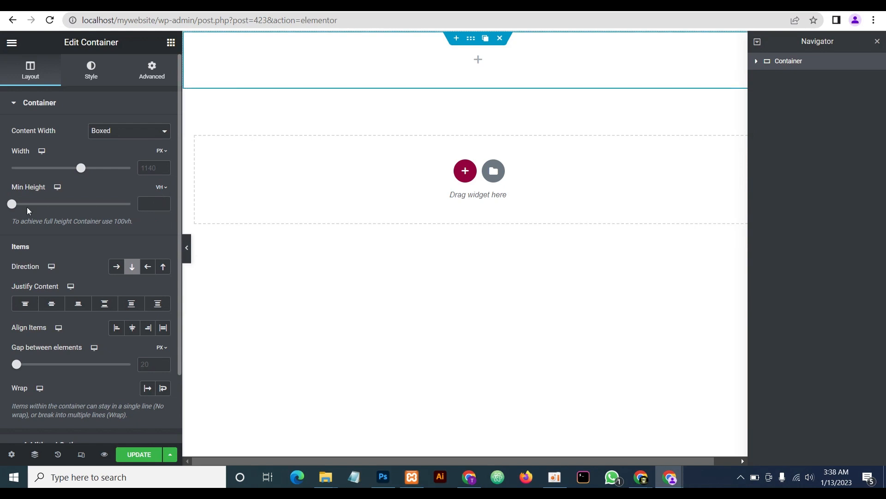
left_click_drag(12, 204, 144, 224)
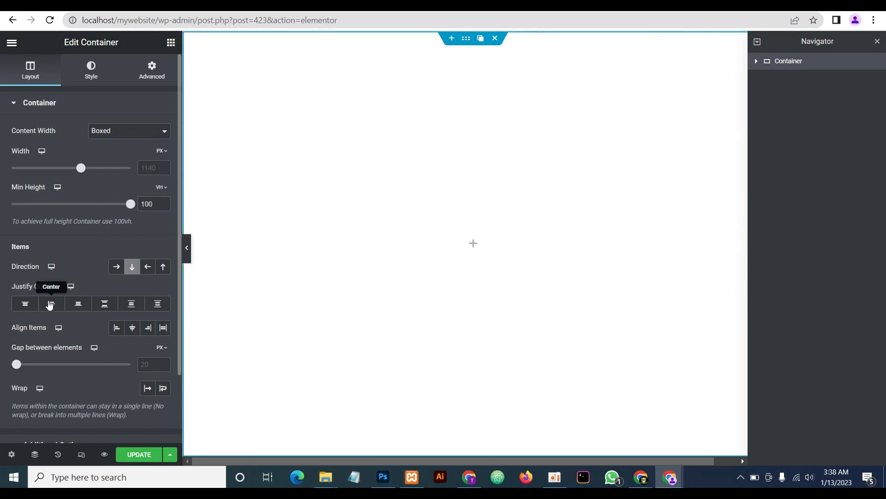
Center the container's content vertically and horizontally, and set its background type to Classic
left_click(52, 305)
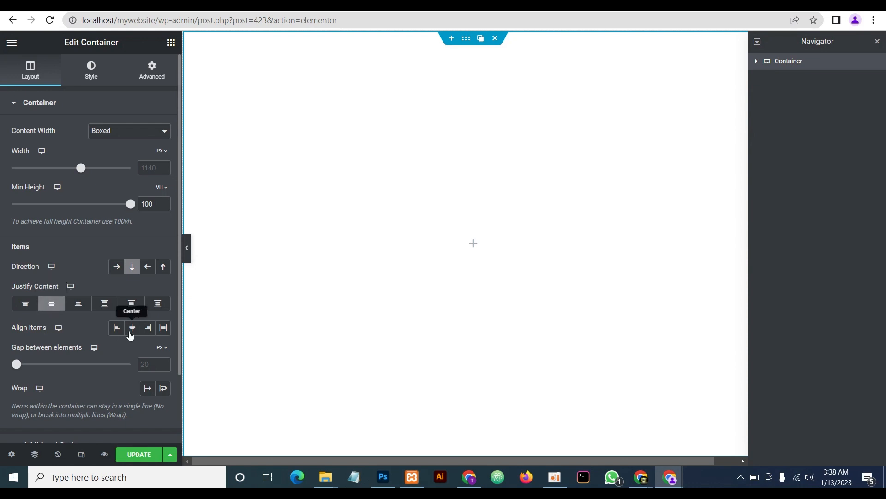
left_click(133, 329)
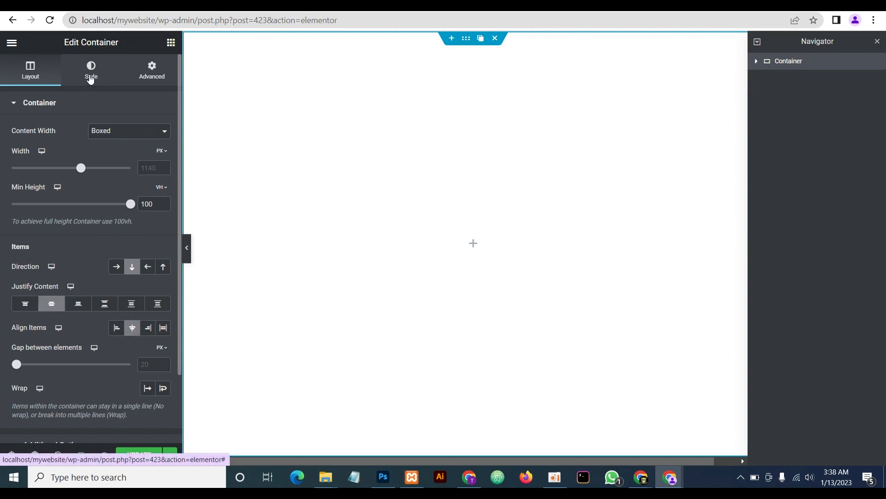
left_click(91, 76)
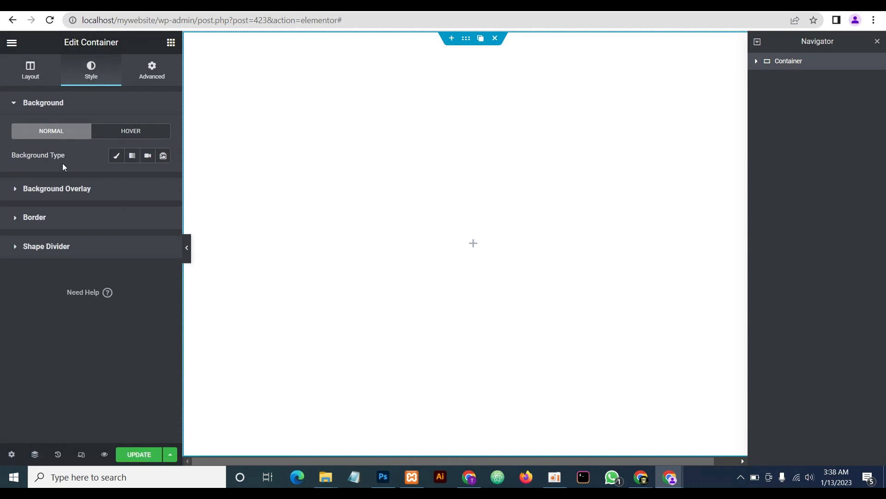
left_click(117, 157)
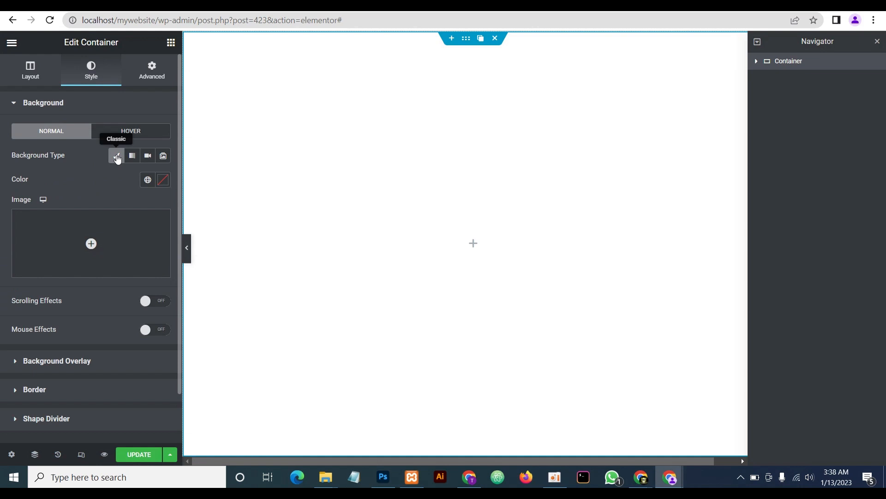
Insert the orange-wave bg-1.jpg as the container's background image
left_click(105, 240)
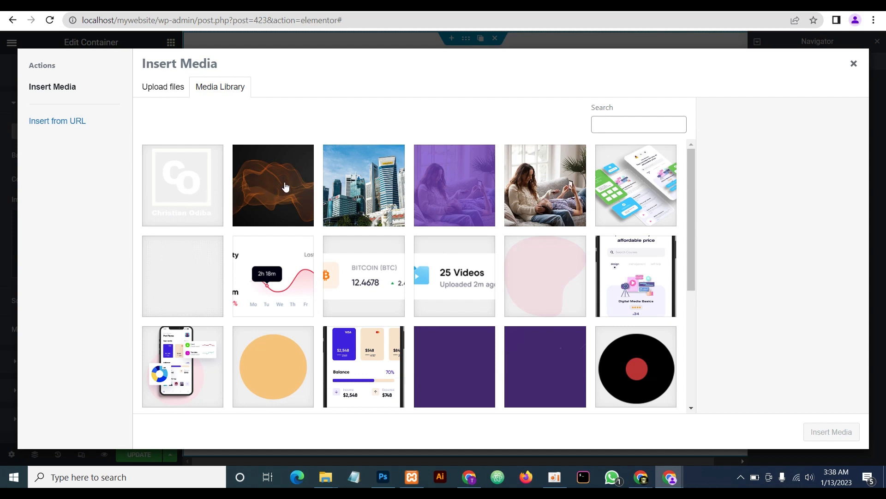
left_click(264, 190)
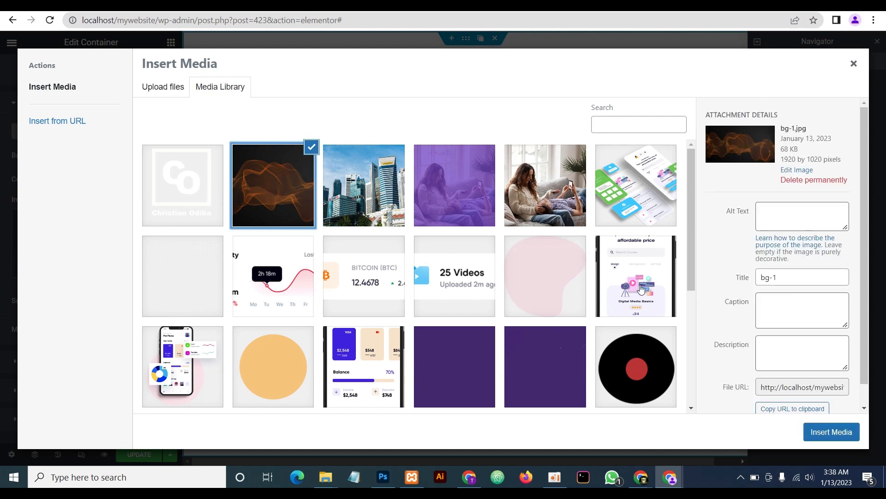
left_click(830, 432)
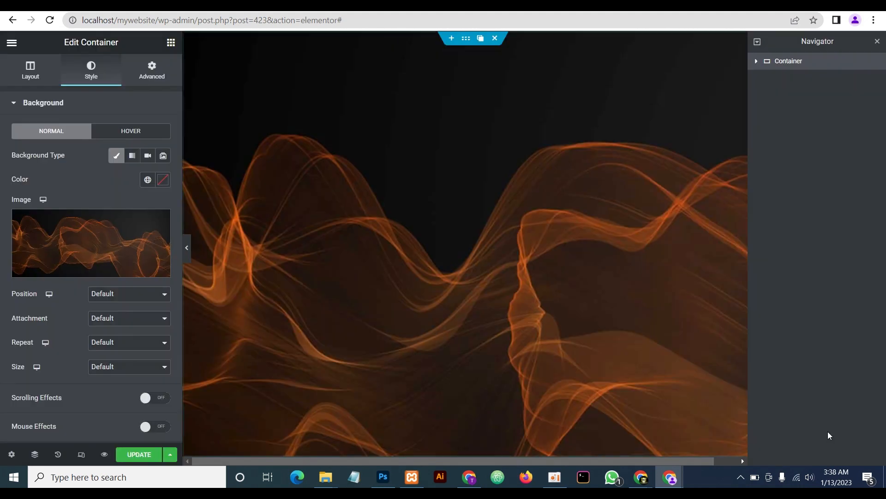
Set the background to Center Center, Scroll, No-repeat and Cover, then check the preview
left_click(115, 296)
left_click(117, 310)
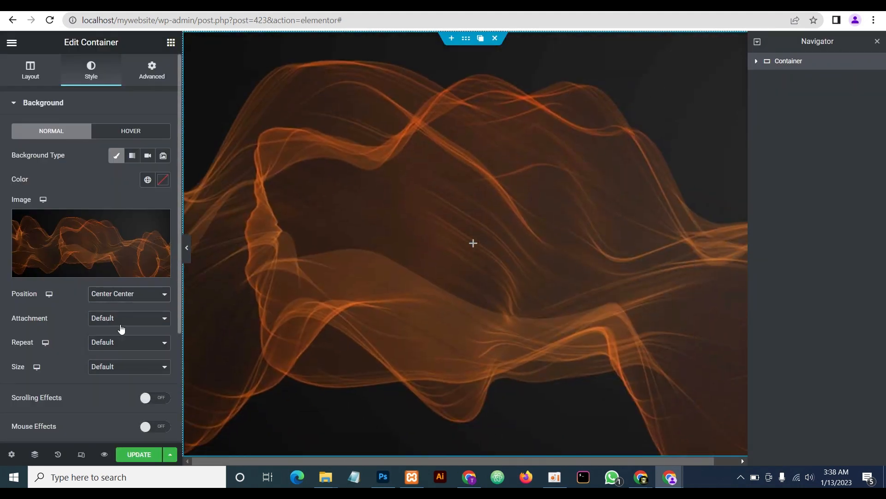
left_click(118, 320)
left_click(116, 338)
left_click(92, 345)
left_click(107, 361)
left_click(116, 376)
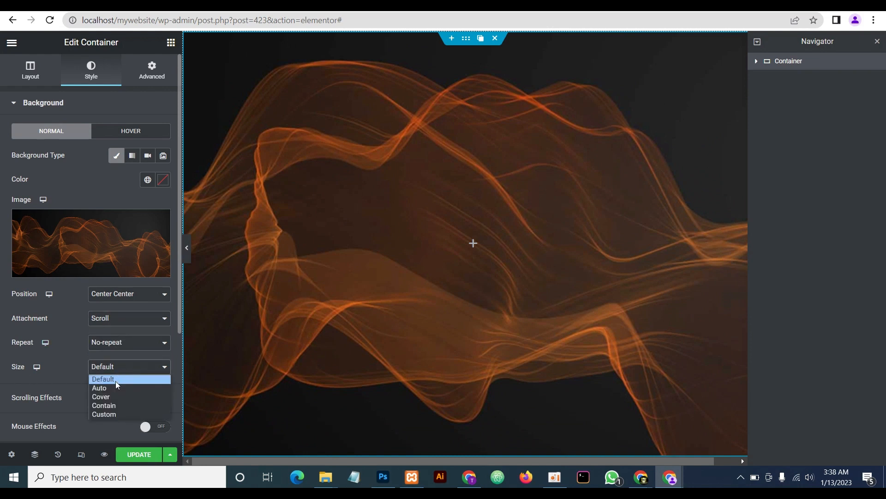
left_click(112, 396)
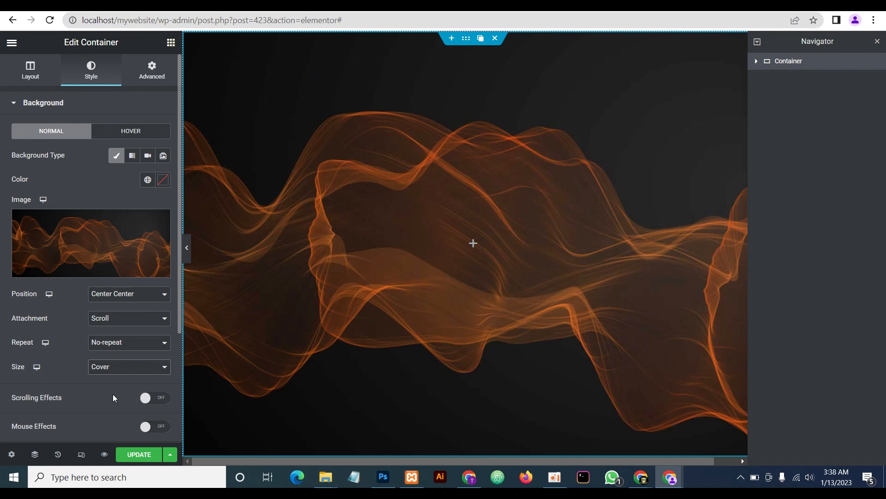
left_click(187, 248)
left_click(4, 249)
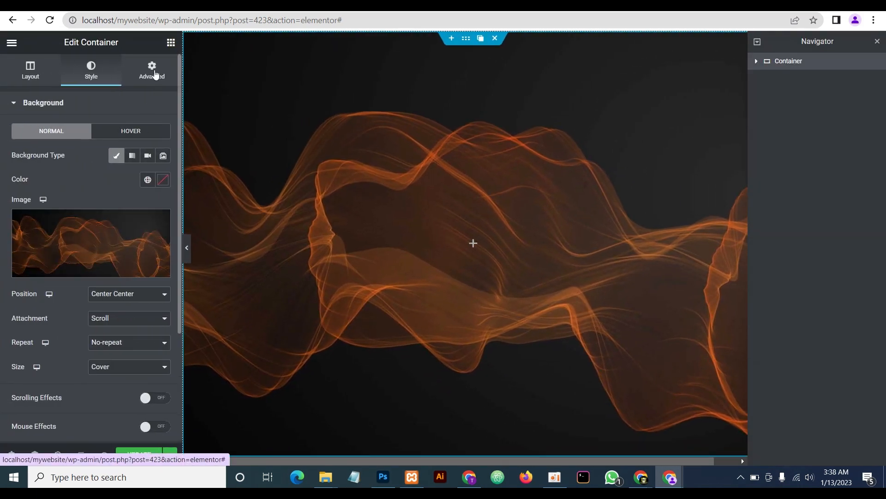
On the Advanced tab, unlink Padding and enter 3, 20, 2, 10 percent (top, right, bottom, left)
left_click(155, 73)
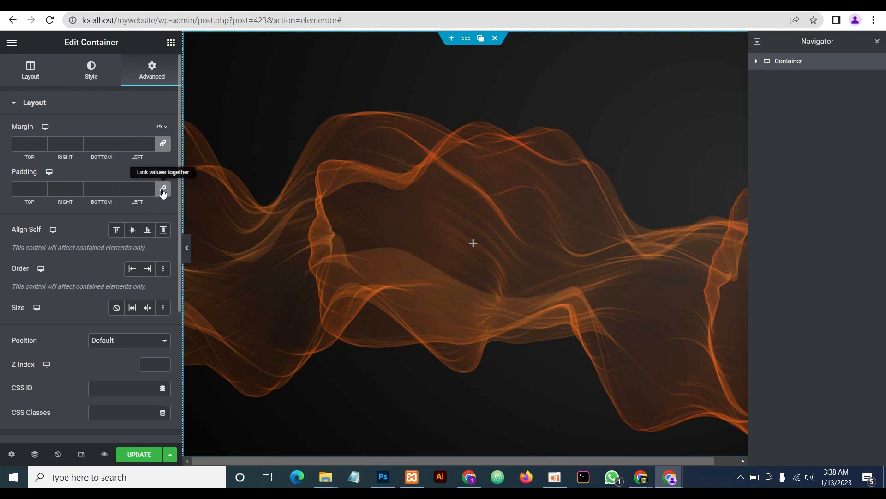
left_click(162, 193)
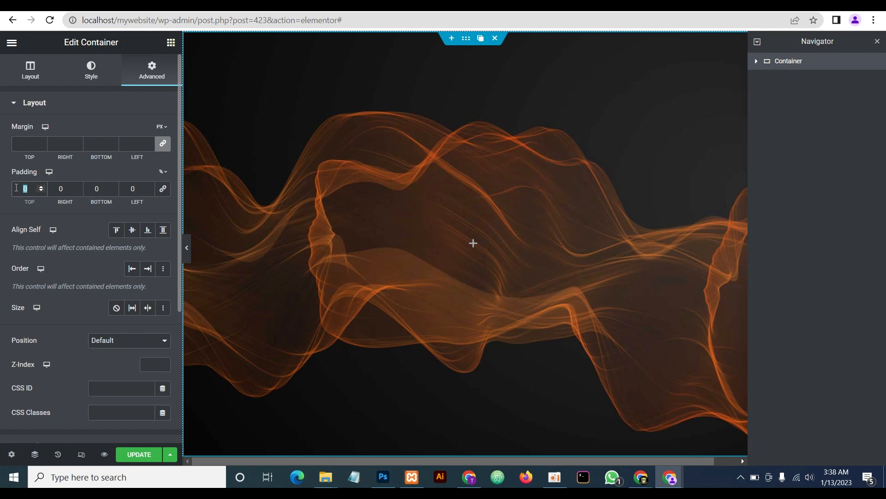
type("3")
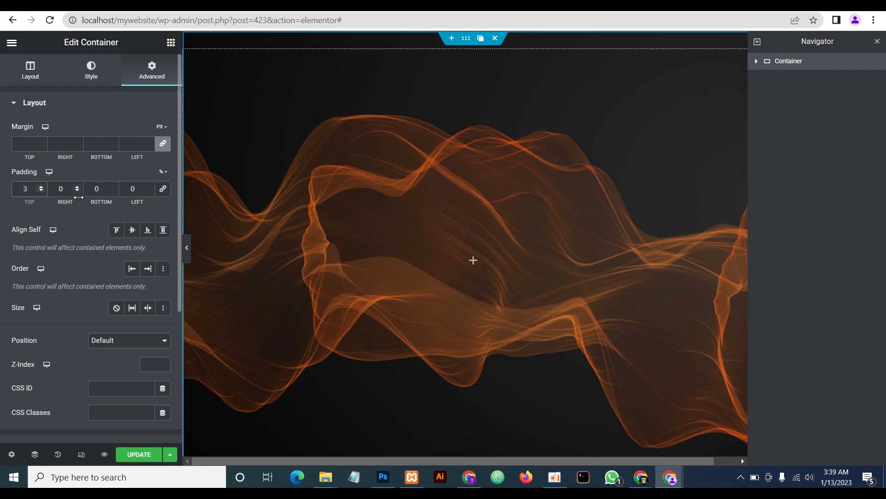
double_click(97, 189)
type("2")
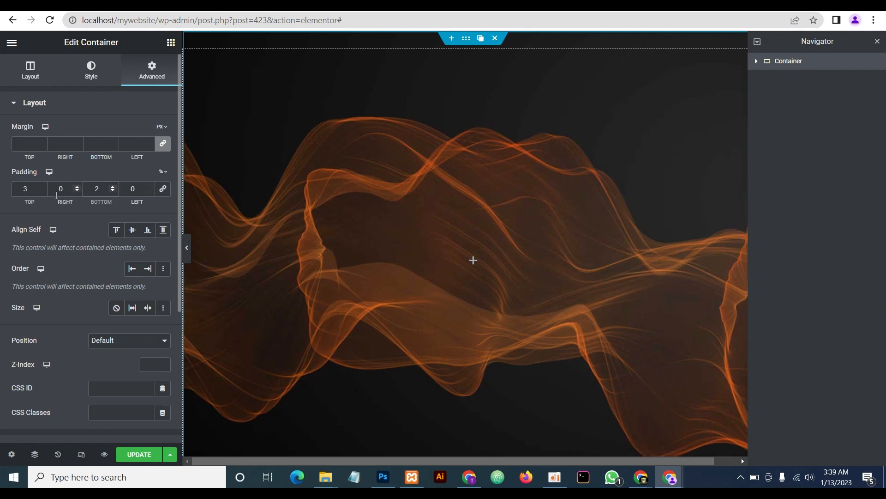
left_click(59, 188)
type("2")
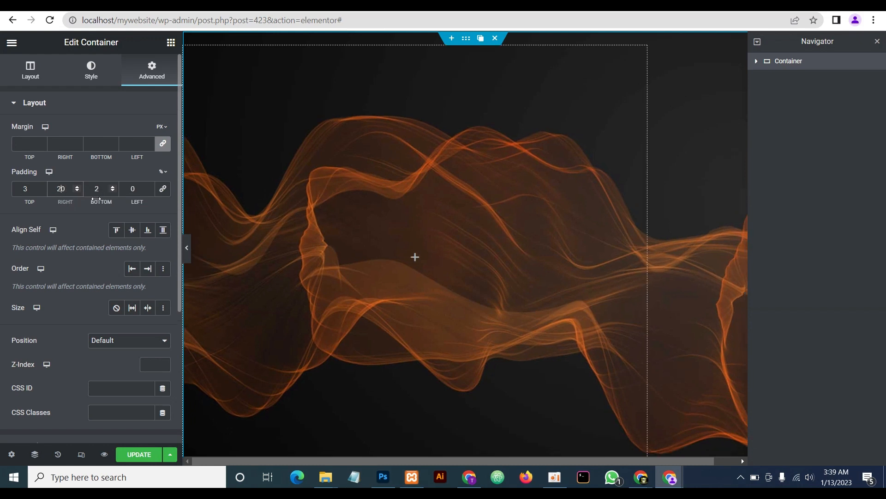
left_click(131, 188)
type("1")
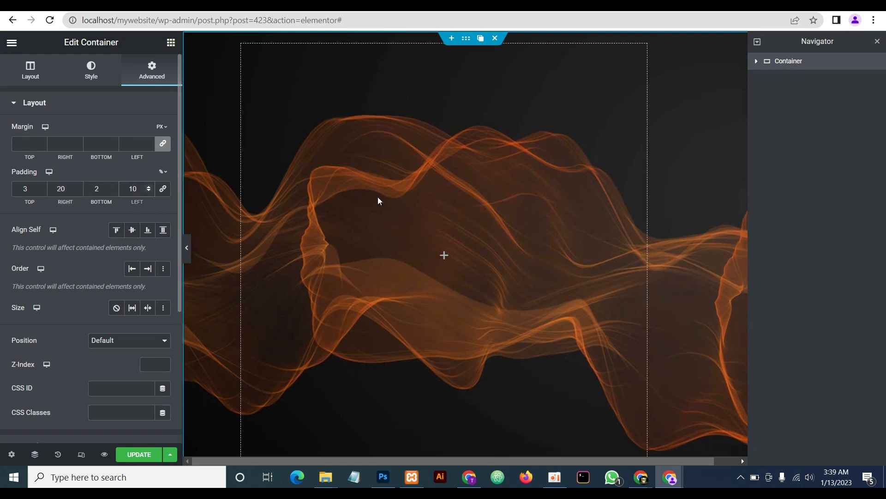
left_click(444, 256)
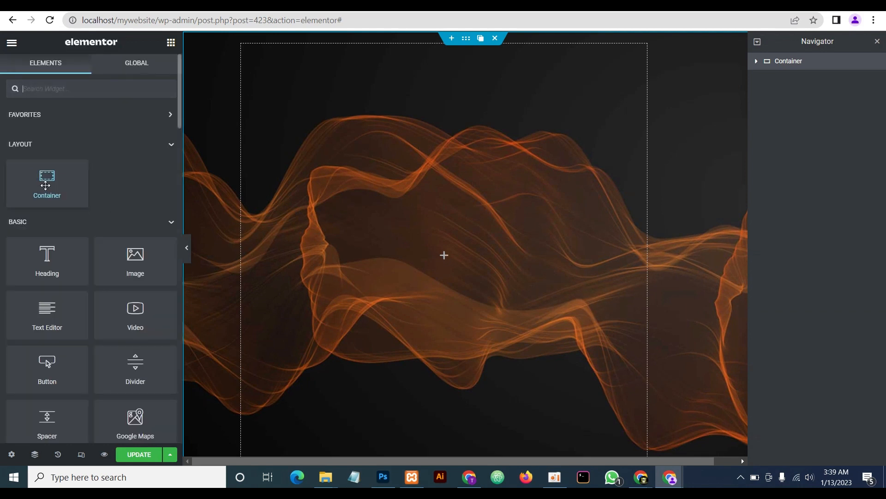
Drag an inner Container into the main container and duplicate it twice
left_click_drag(49, 184, 432, 235)
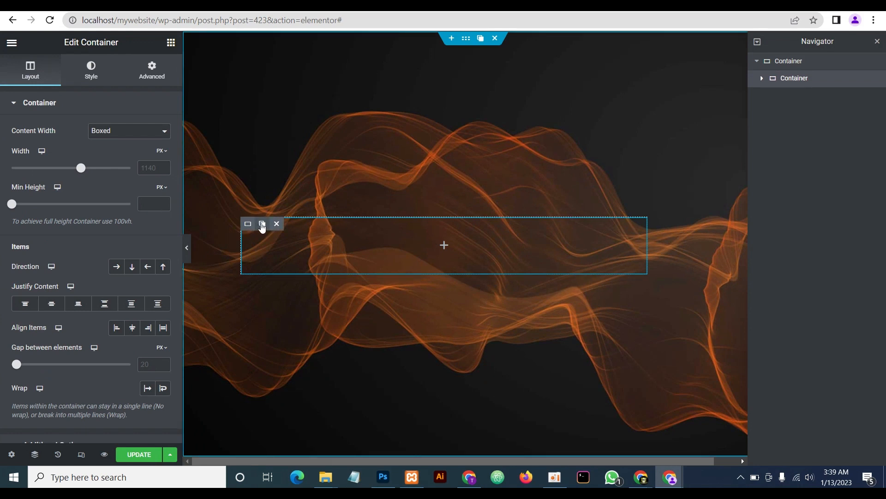
left_click(261, 225)
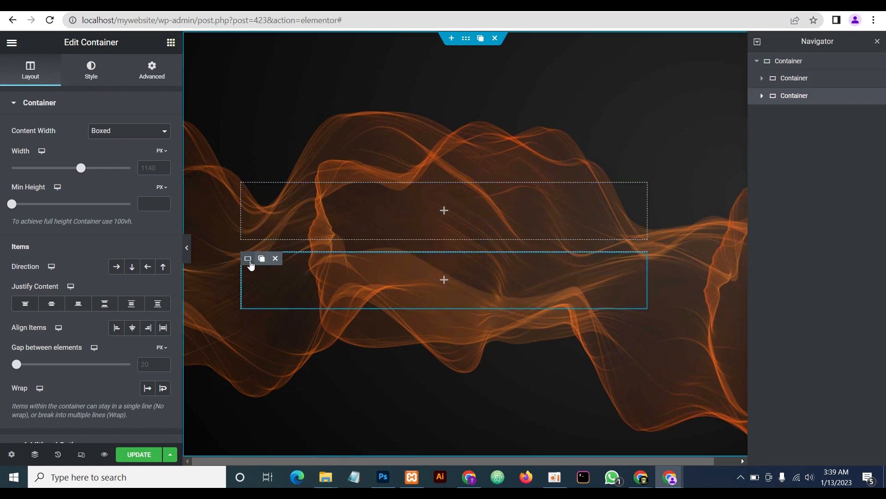
left_click(261, 259)
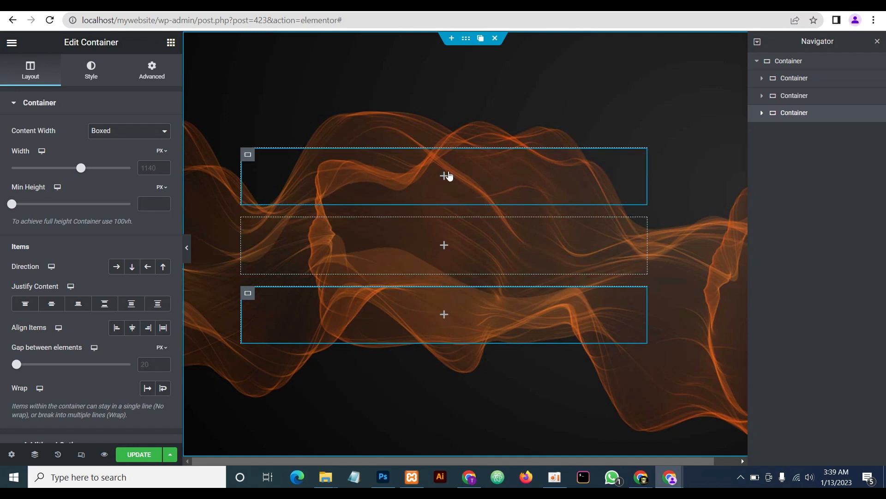
left_click(444, 178)
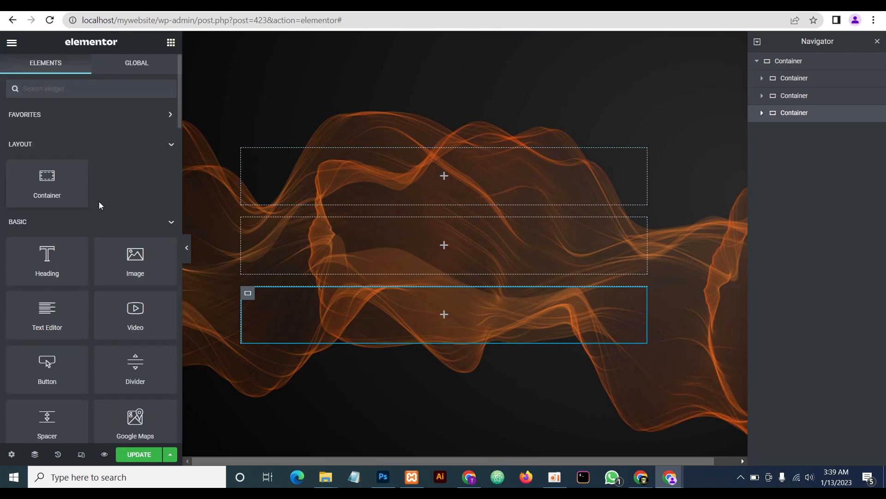
Add an Image widget with the CO logo to the top inner container
left_click_drag(131, 268, 454, 182)
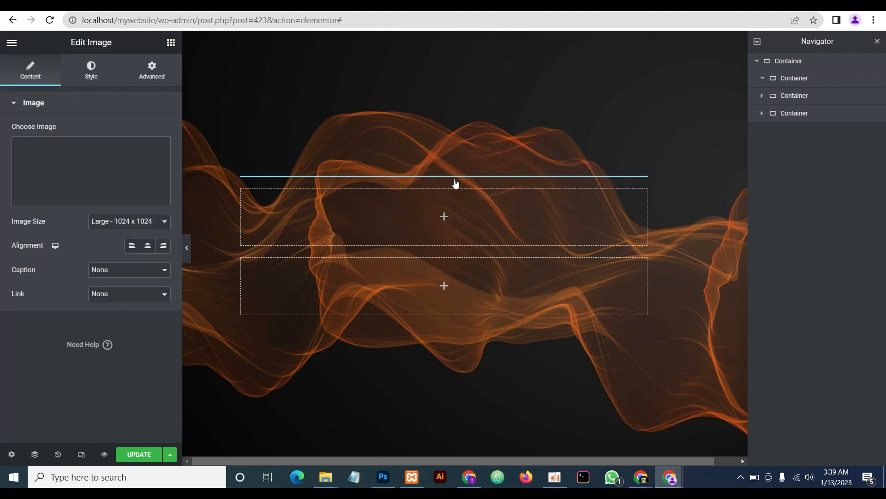
left_click(93, 173)
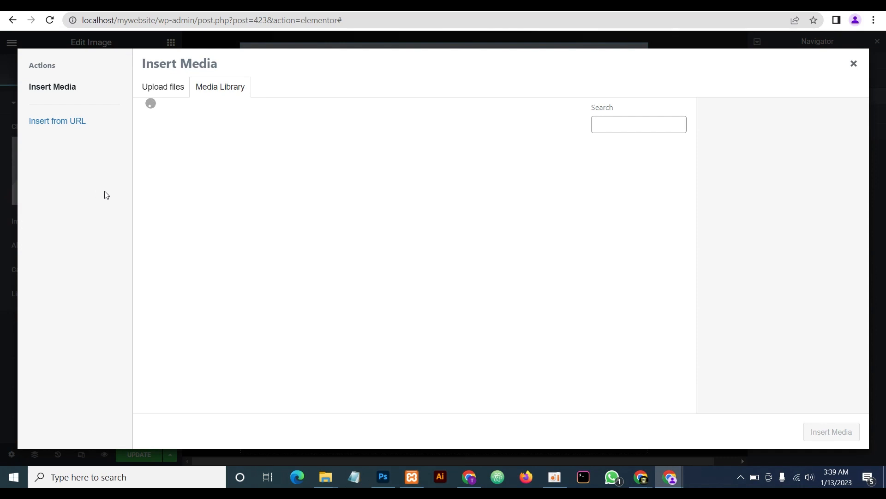
left_click(179, 191)
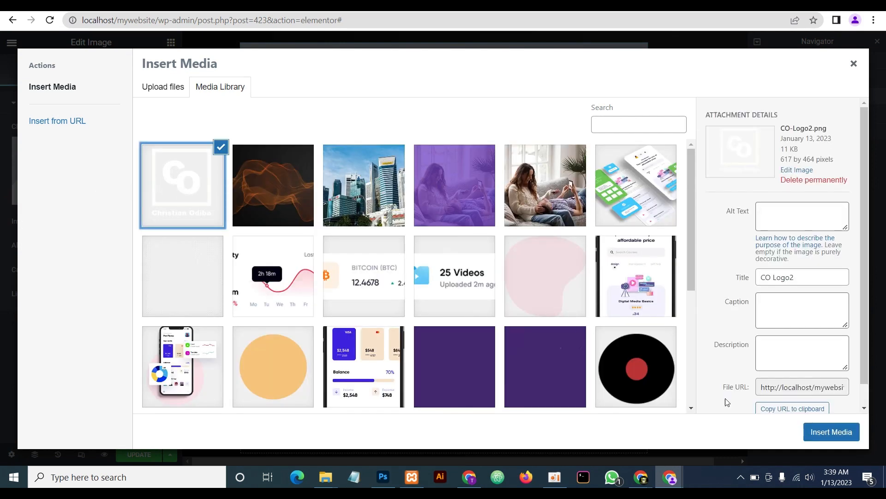
left_click(828, 431)
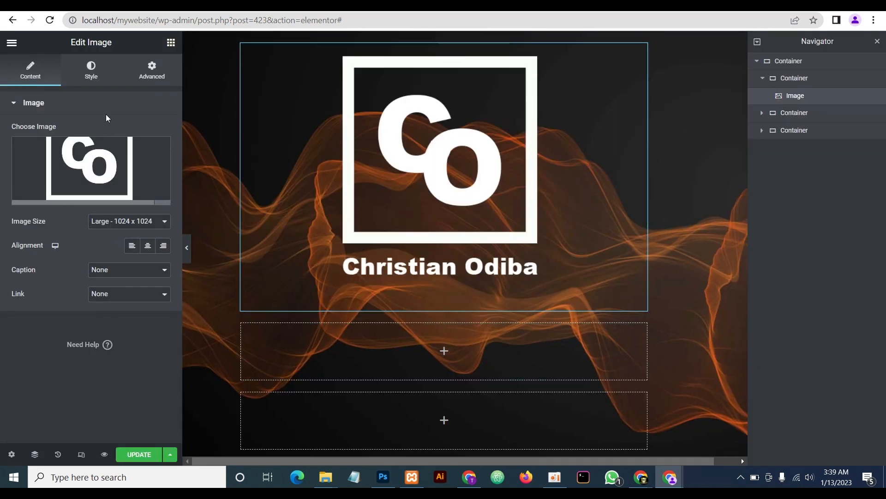
Set the logo image's width to 165 px
left_click(90, 78)
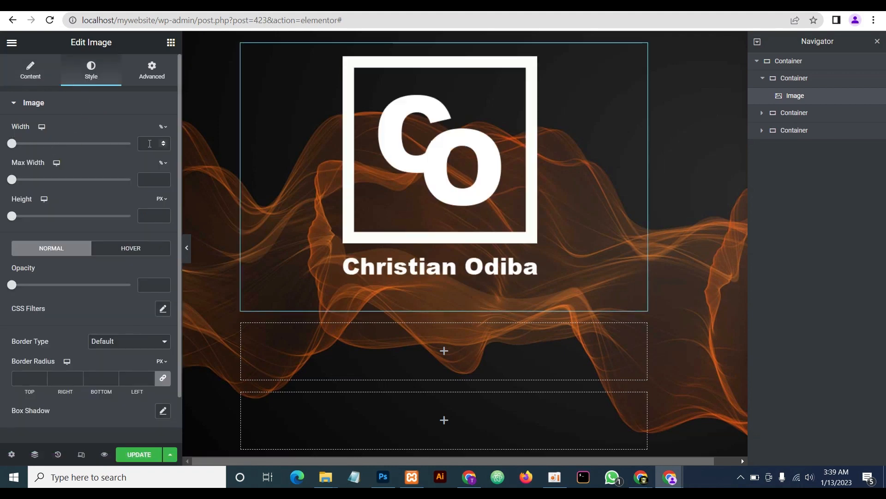
type("135")
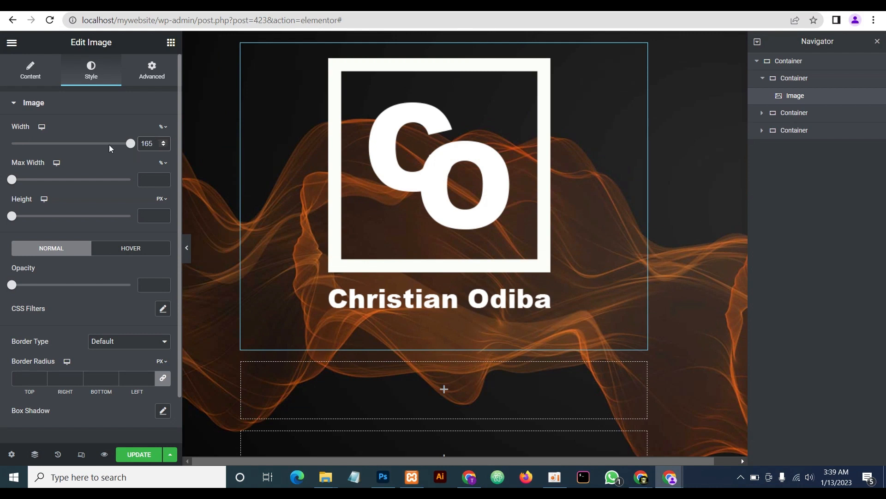
mouse_move(164, 128)
left_click(164, 147)
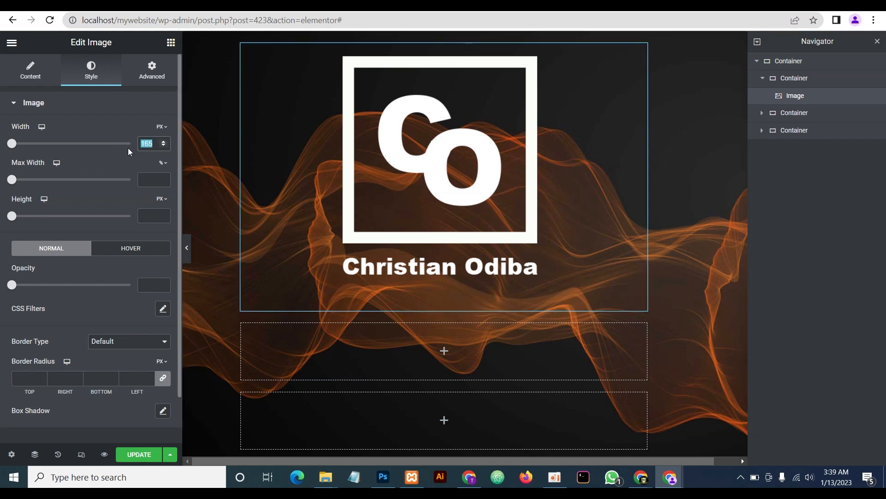
type("165")
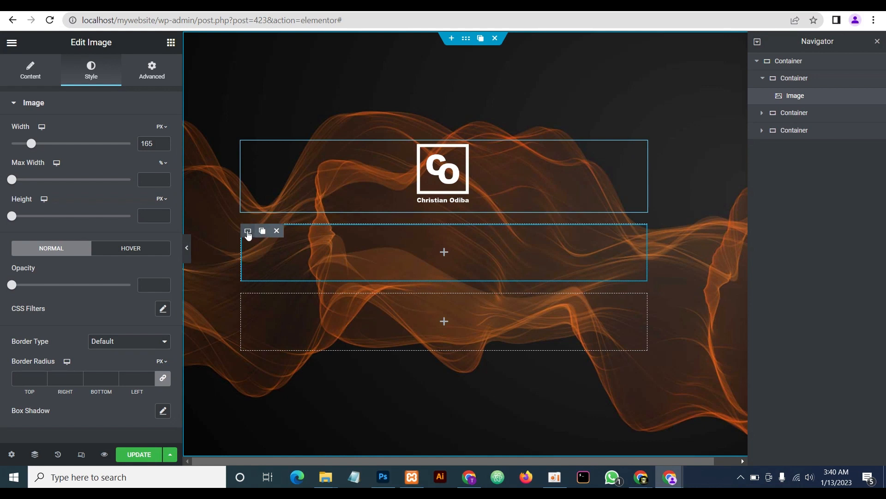
Give the second inner container unlinked 20 px right and left padding
left_click(248, 234)
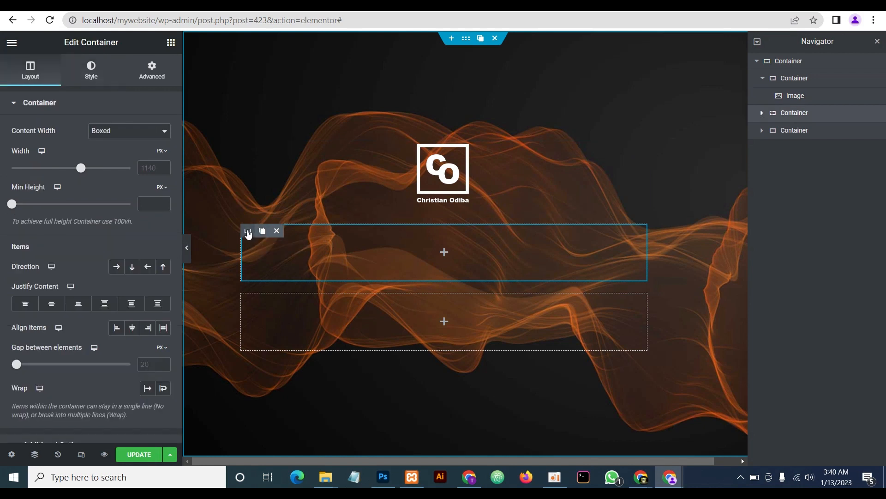
left_click(154, 73)
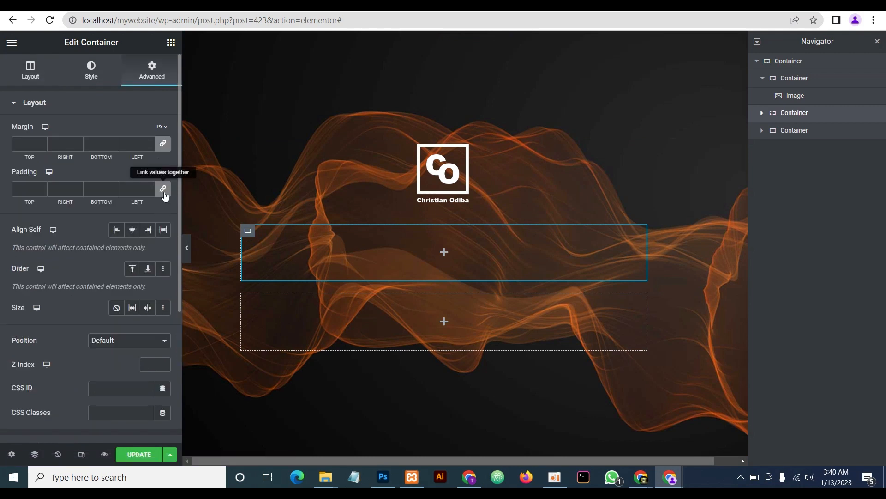
left_click(164, 190)
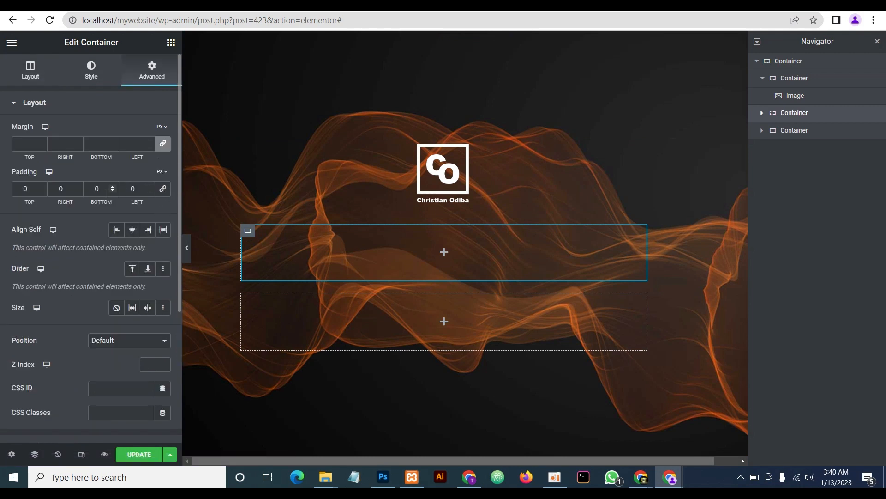
left_click(58, 190)
type("2")
left_click(130, 190)
type("2")
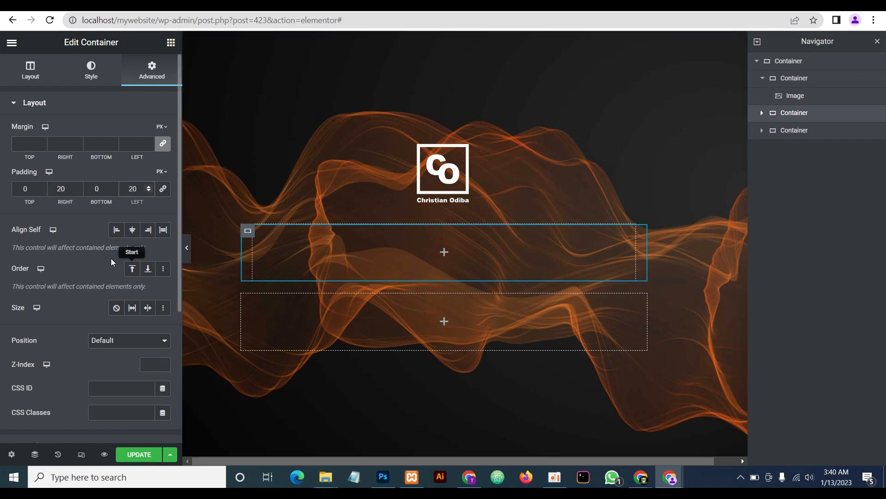
Add a centred Heading widget to that container and make its text white
left_click(170, 42)
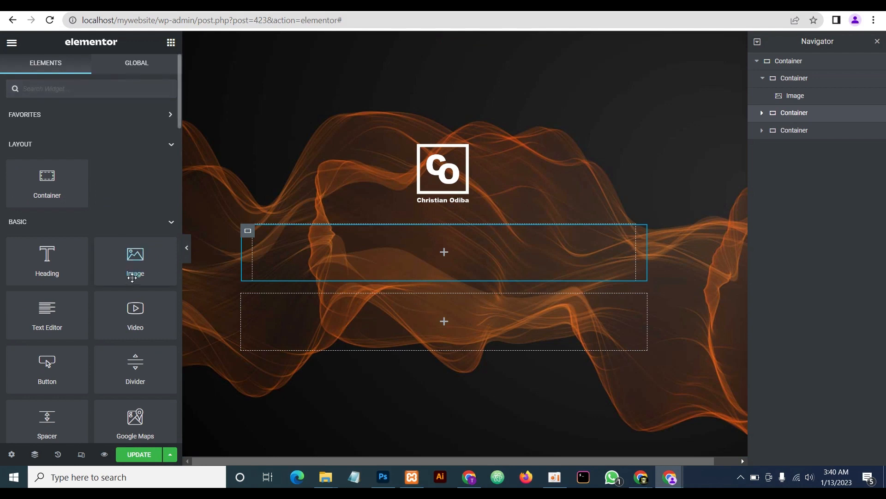
left_click_drag(45, 263, 421, 269)
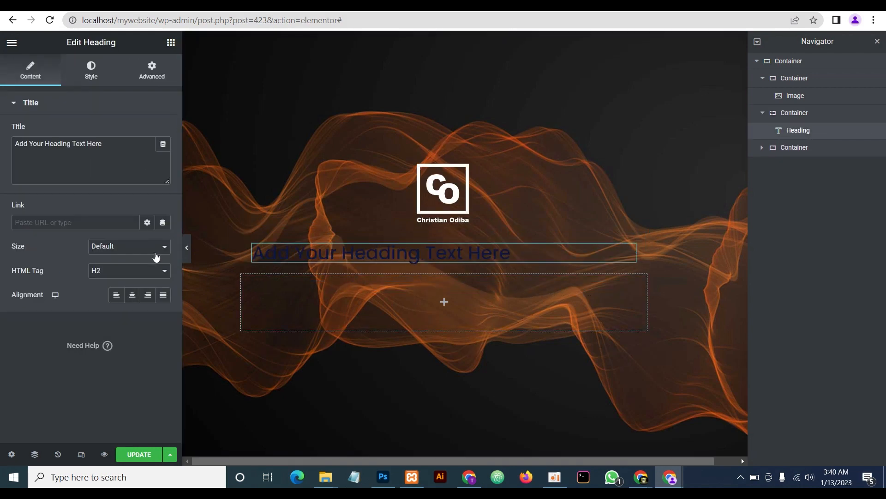
left_click(133, 295)
left_click(90, 72)
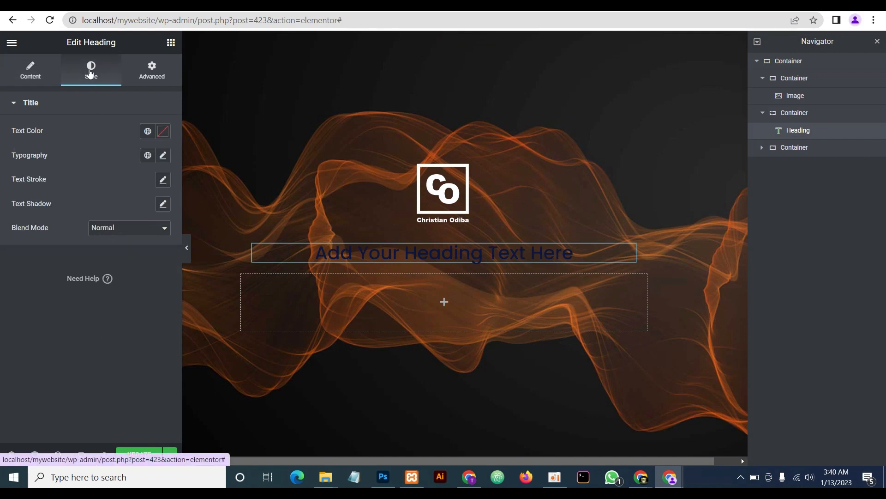
left_click(163, 132)
left_click(92, 271)
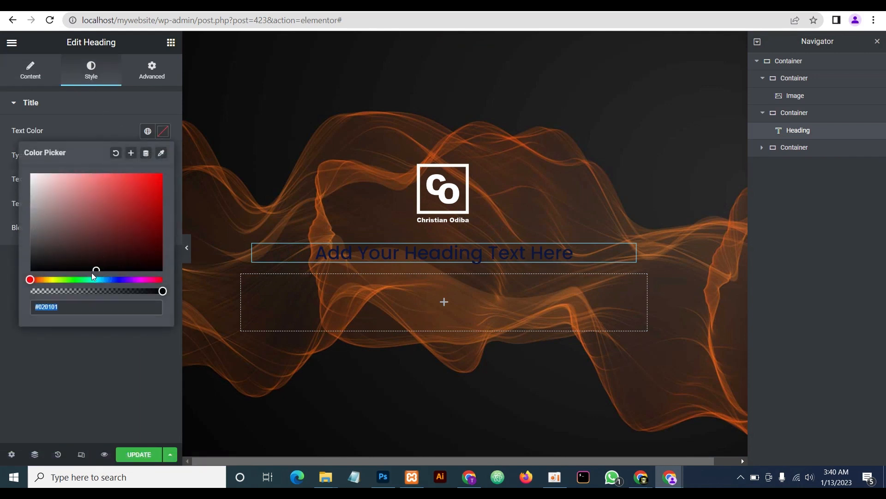
left_click_drag(96, 269, 15, 182)
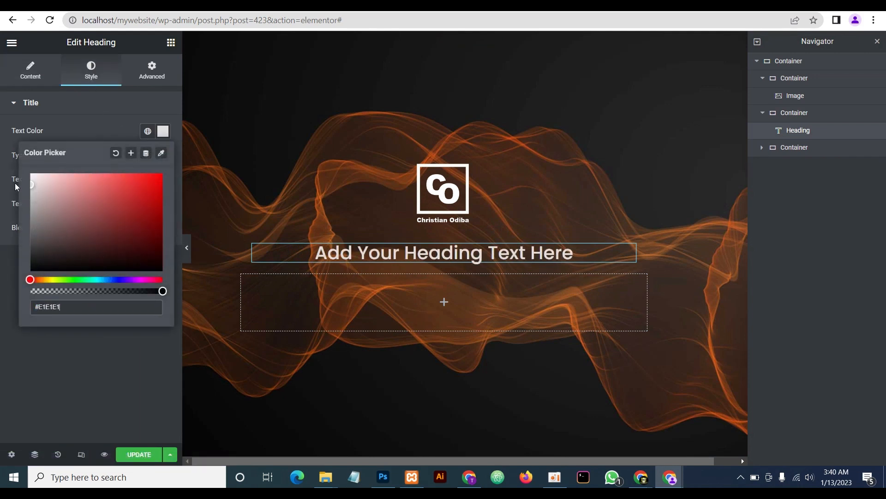
left_click(88, 126)
Set the heading typography to size 30 and weight 400 (Normal)
left_click(163, 155)
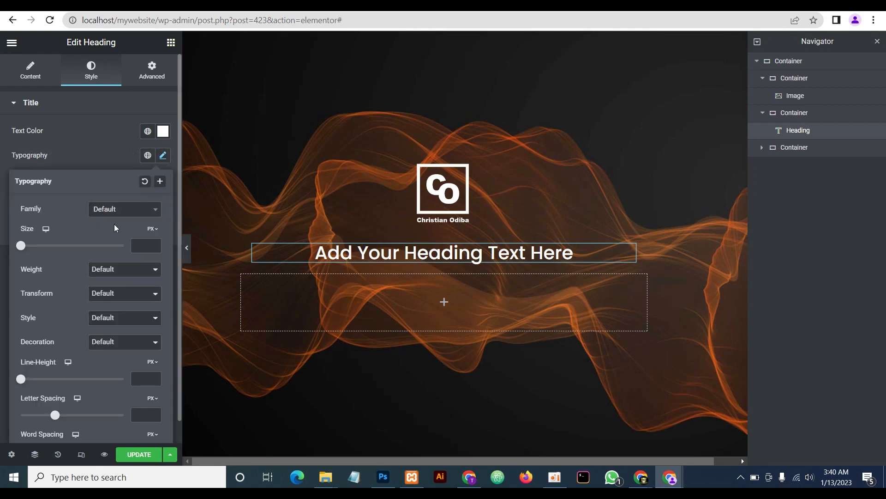
left_click(149, 245)
type("30")
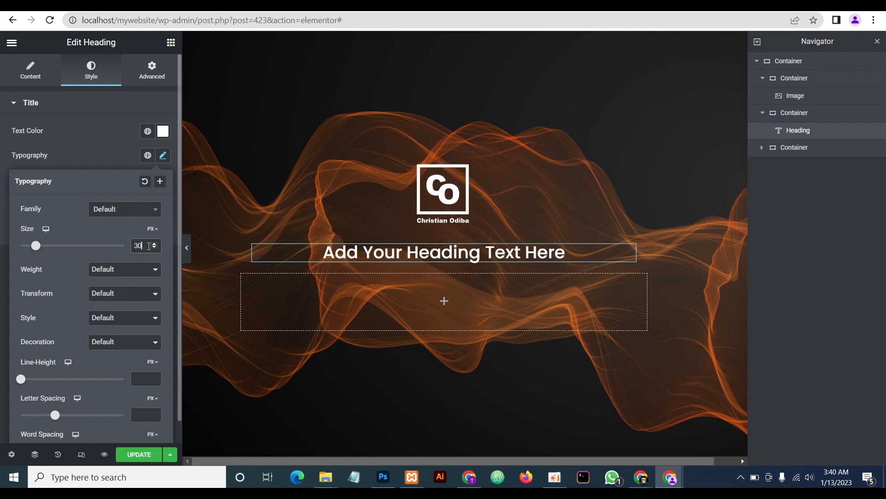
left_click(113, 269)
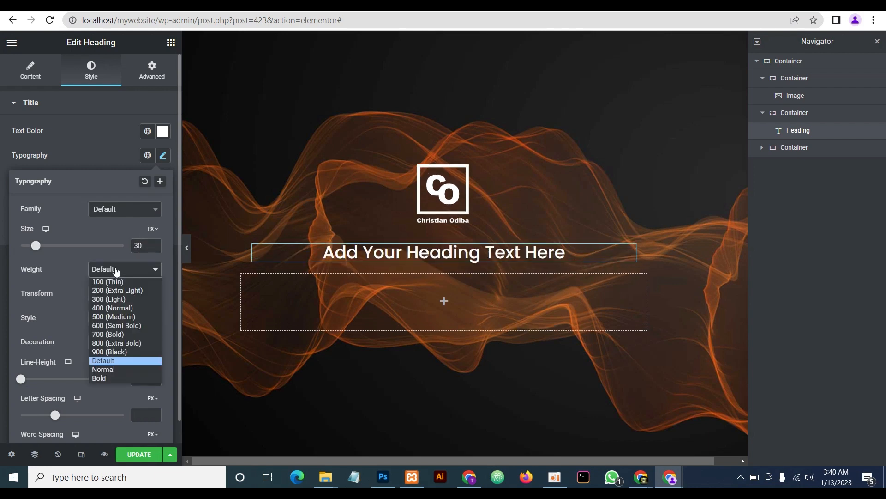
left_click(124, 311)
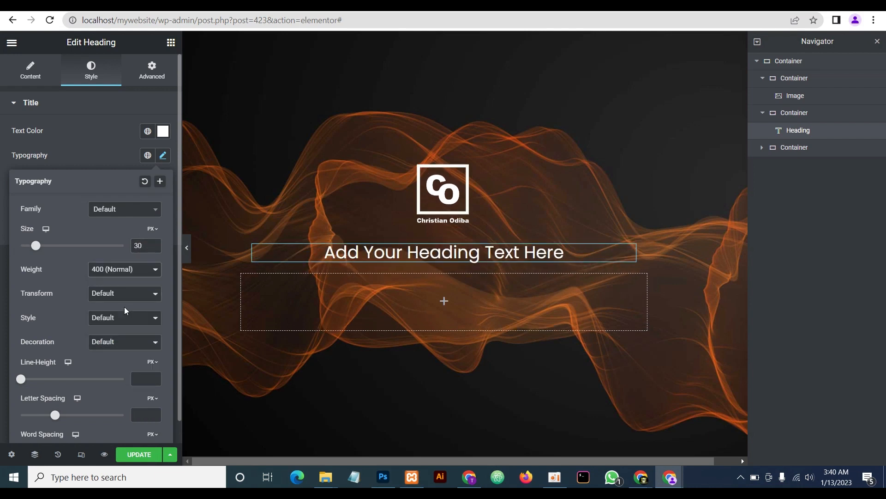
left_click(88, 145)
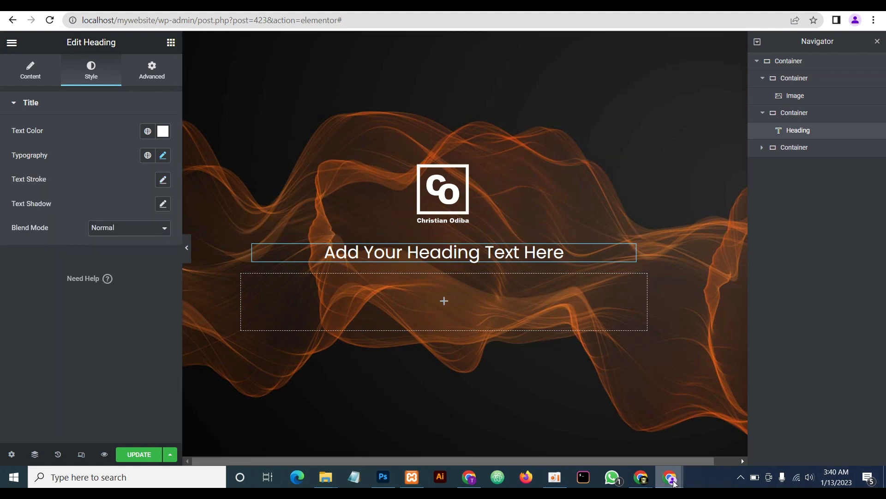
Copy the 'WE'RE LAUNCHING OUR' text from the live coming-soon page for the heading
mouse_move(683, 469)
left_click(704, 427)
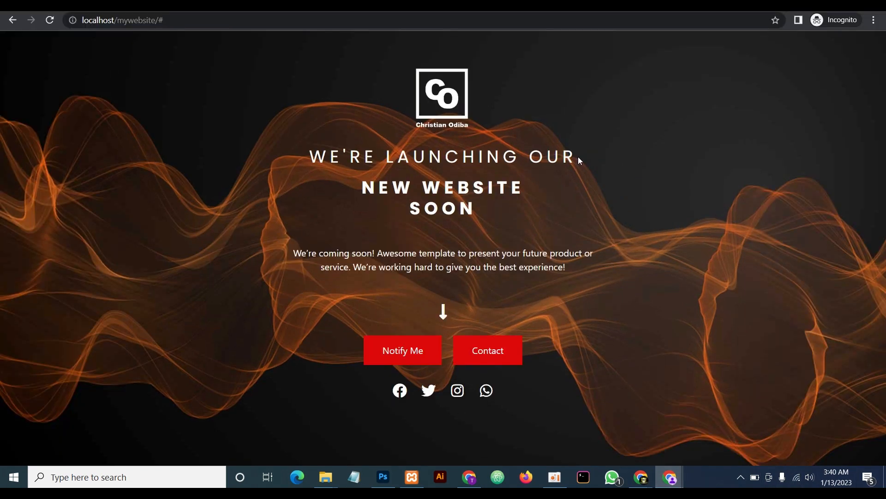
left_click_drag(581, 160, 311, 162)
key("ctrl+c")
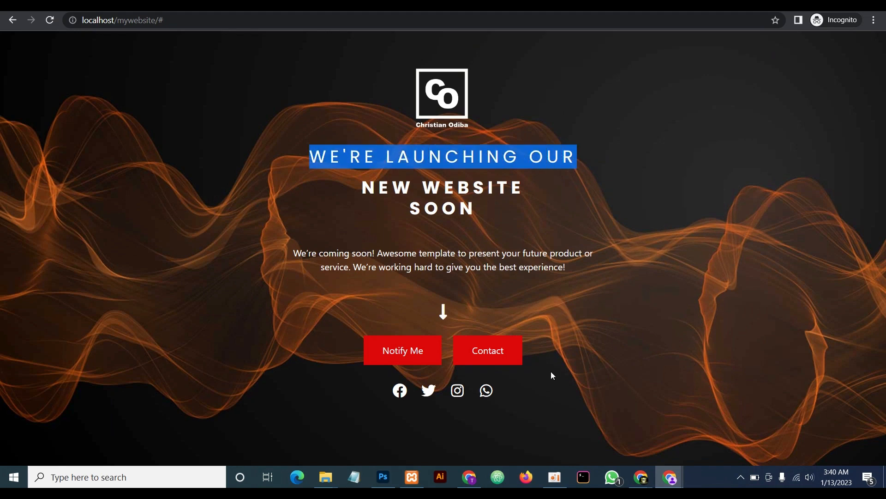
mouse_move(670, 478)
left_click(628, 443)
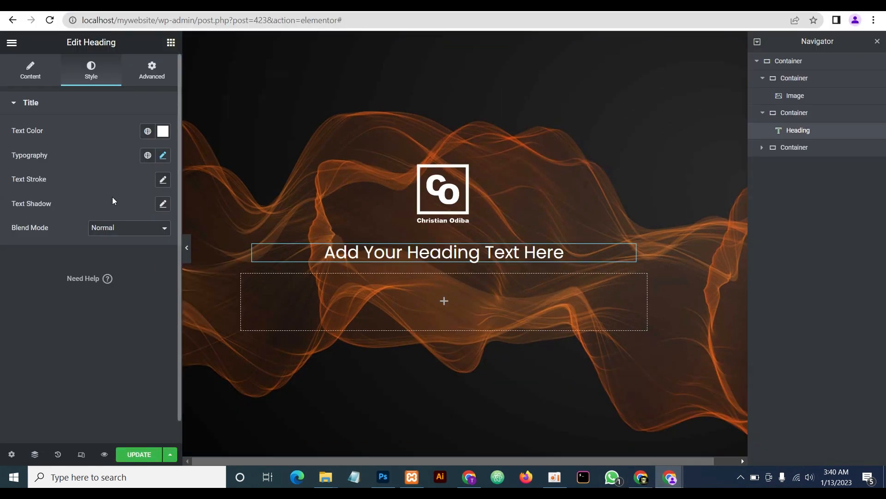
Replace the heading's title text with WE'RE LAUNCHING OUR
left_click(25, 77)
left_click(94, 180)
key("ctrl+a")
key("ctrl+v")
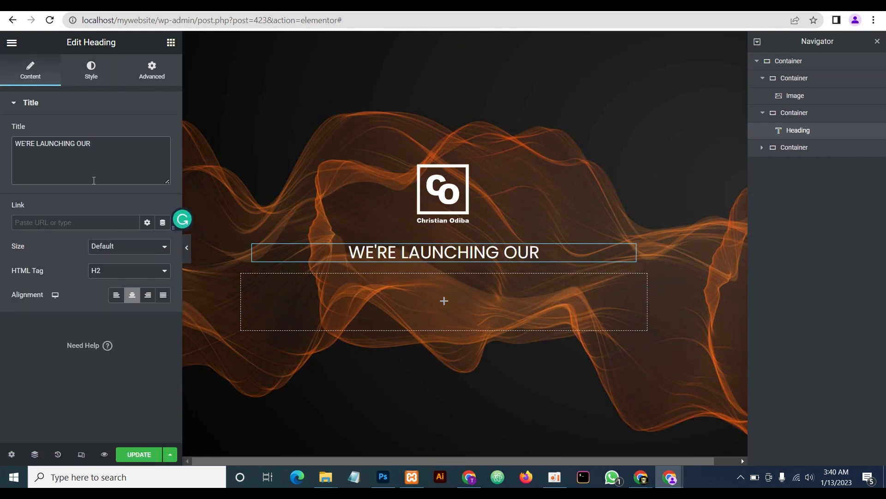
Set the heading's typography letter spacing to 7 px
left_click(95, 75)
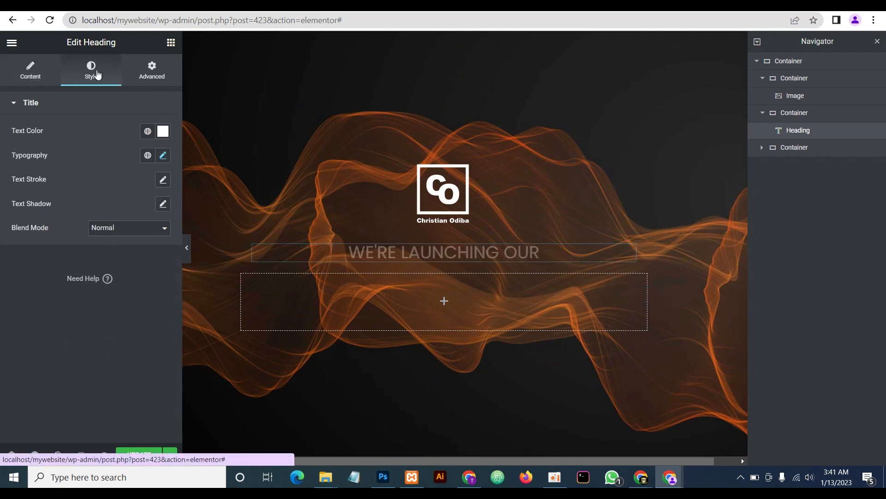
left_click(162, 156)
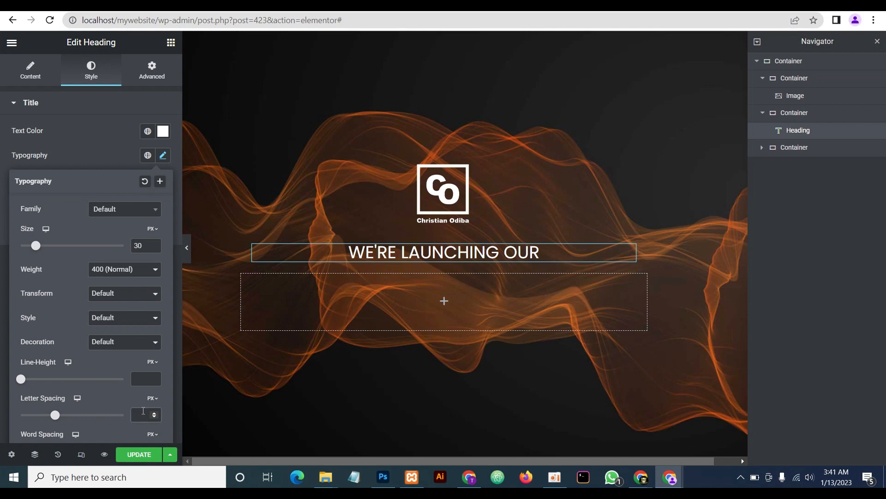
type("7")
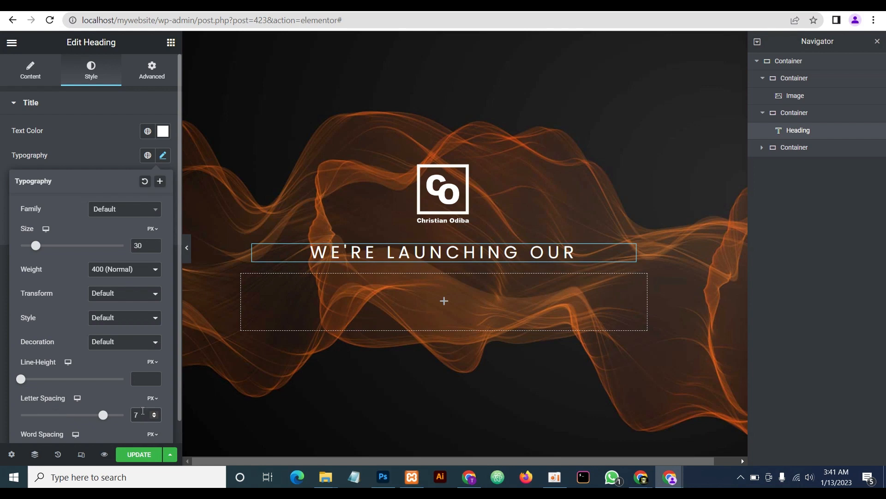
left_click(116, 156)
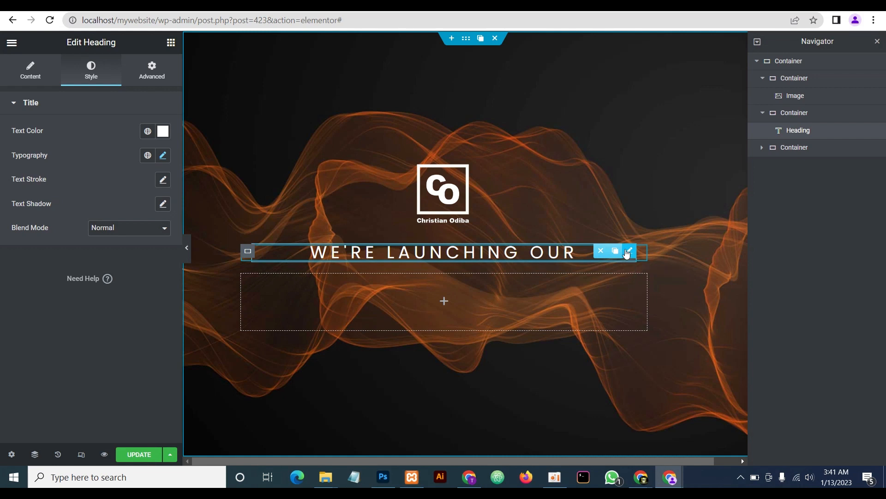
Duplicate the WE'RE LAUNCHING OUR heading and set the copy's font weight to 700 (Bold)
left_click(615, 251)
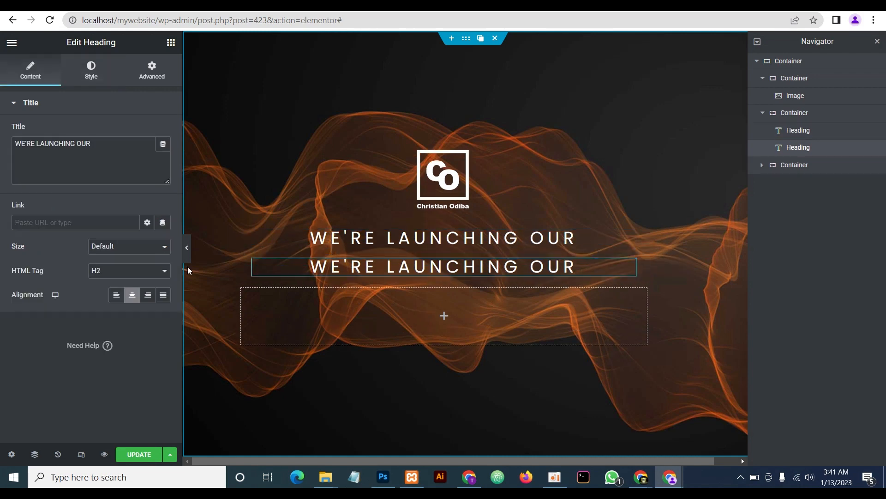
left_click(92, 72)
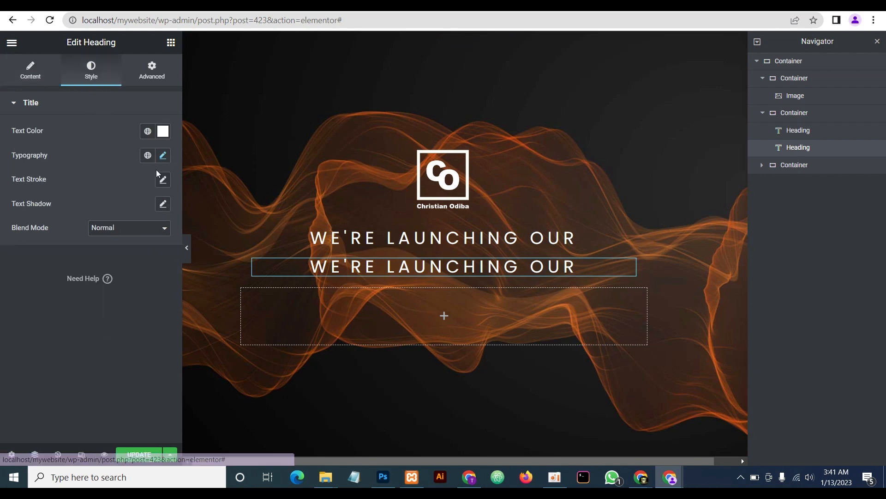
left_click(163, 155)
left_click(110, 269)
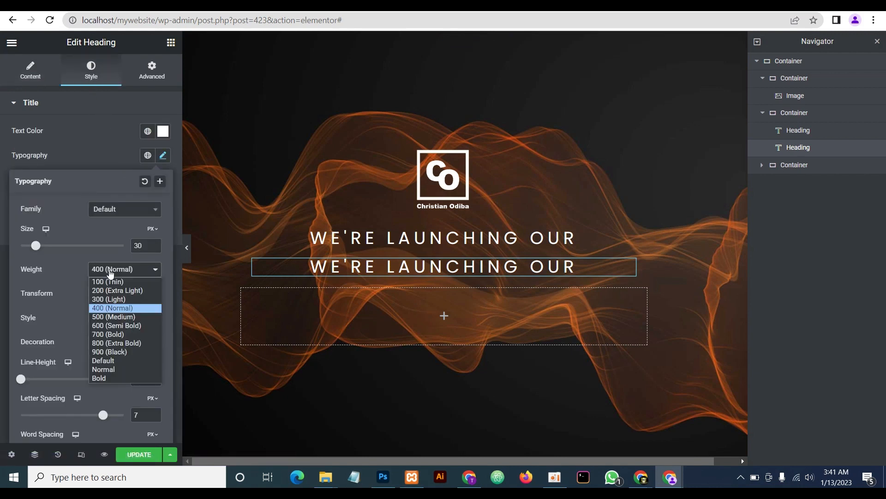
left_click(112, 334)
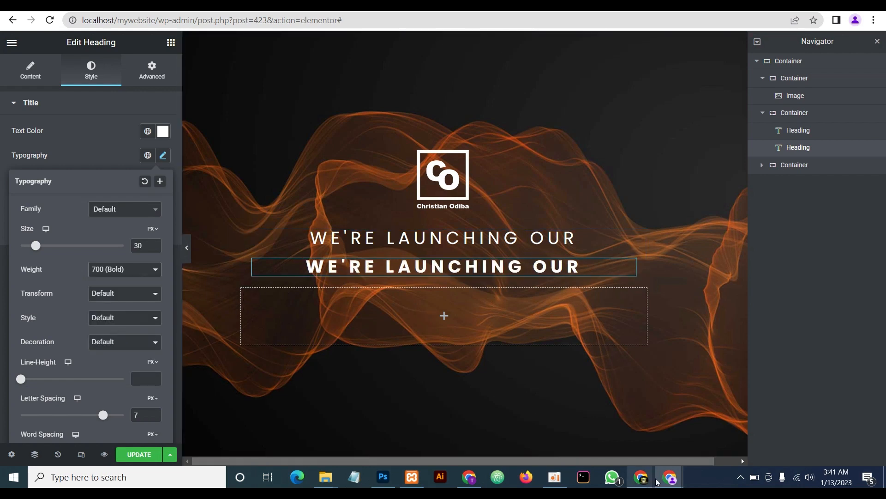
Copy the NEW WEBSITE SOON heading text from the live coming-soon page
mouse_move(670, 477)
left_click(714, 447)
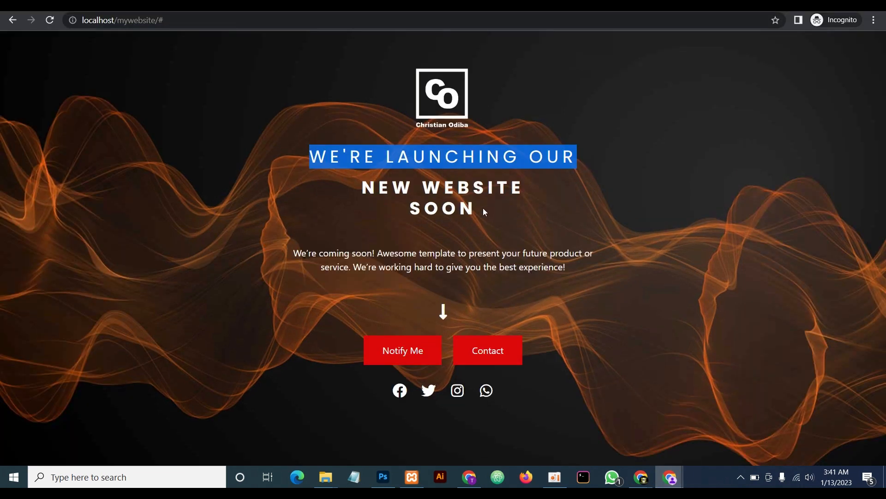
left_click_drag(483, 211, 365, 193)
right_click(387, 190)
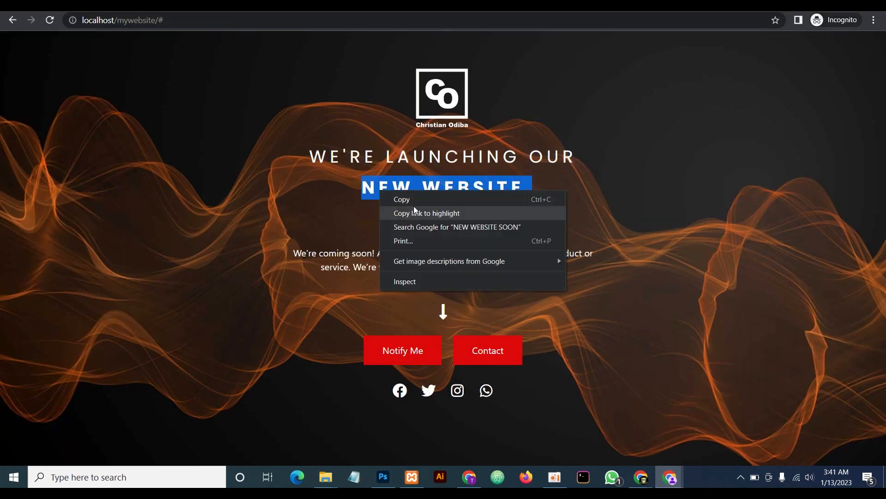
left_click(408, 198)
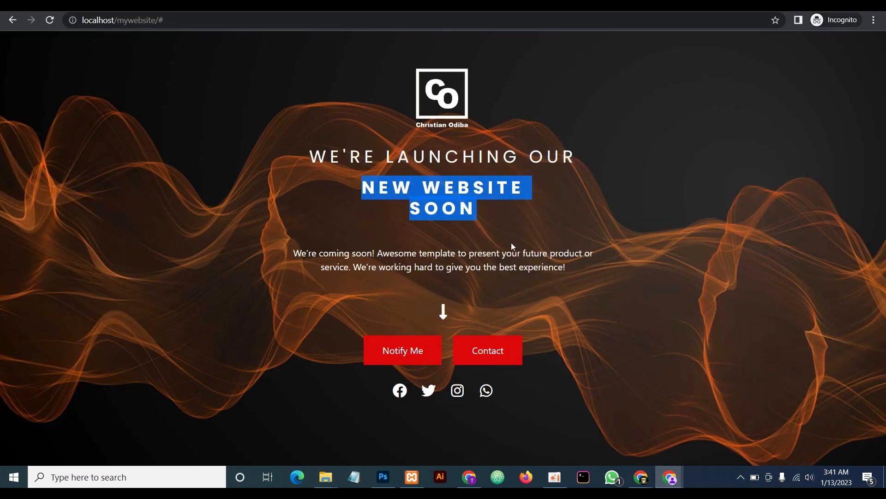
Return to the Elementor editor and open the second heading's content settings
left_click(670, 478)
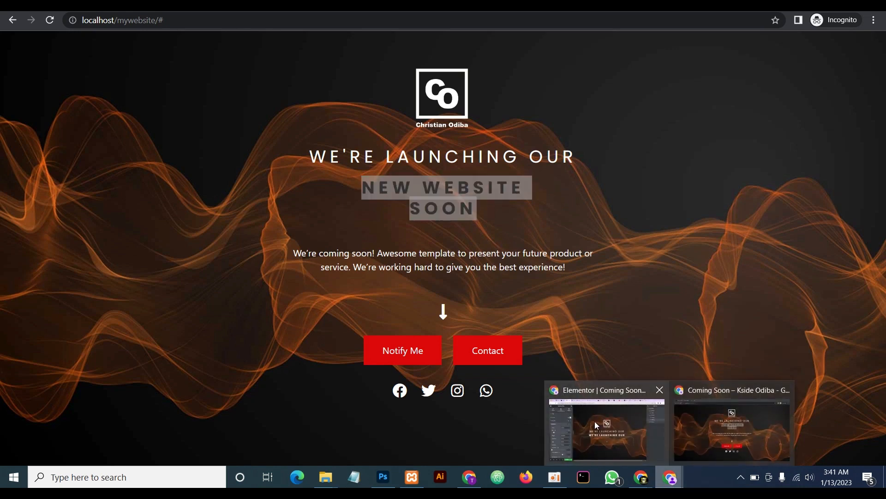
left_click(594, 421)
left_click(65, 151)
left_click(30, 71)
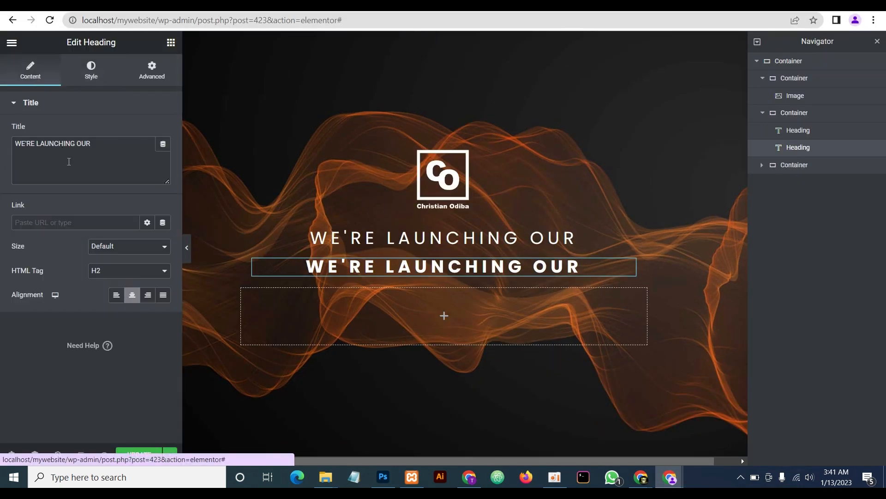
Paste NEW WEBSITE SOON as the title, insert <br> before SOON, and preview it
left_click(109, 143)
key("ctrl+a")
key("ctrl+v")
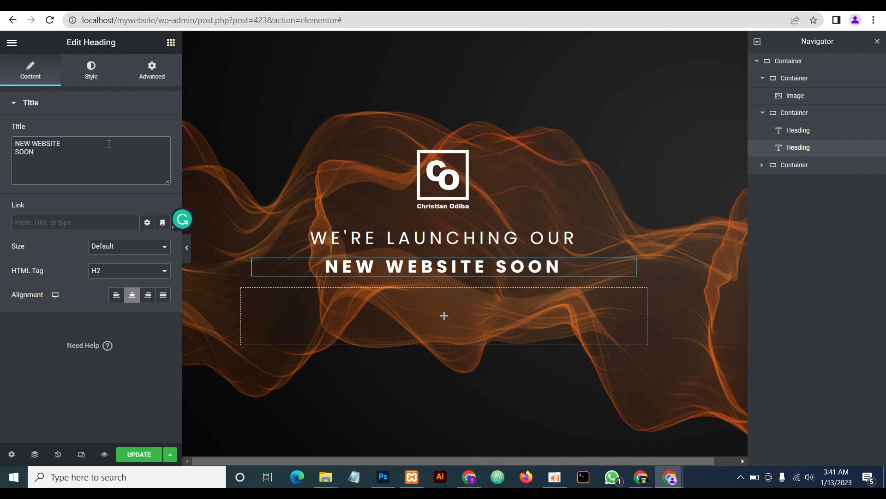
left_click(72, 142)
type("<b")
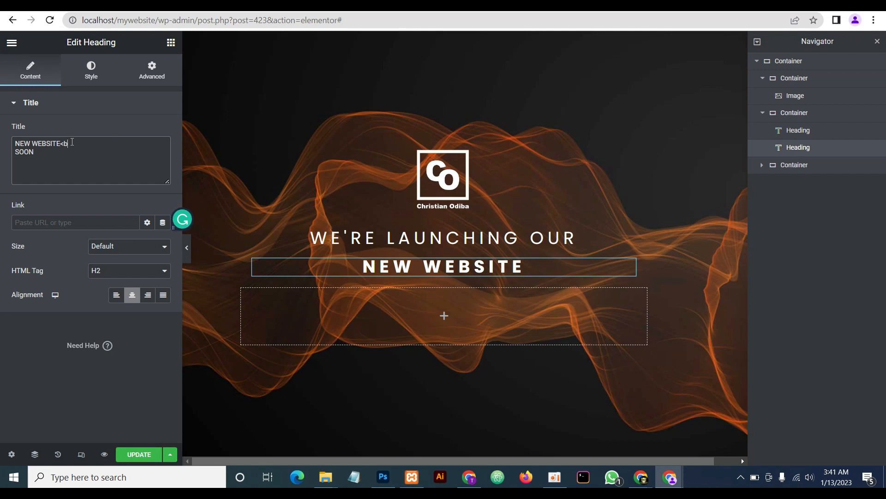
type("r>")
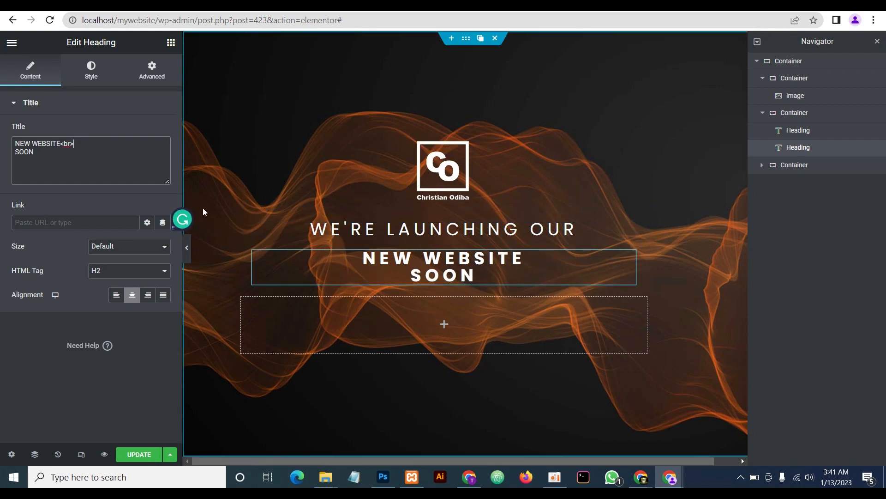
left_click(187, 248)
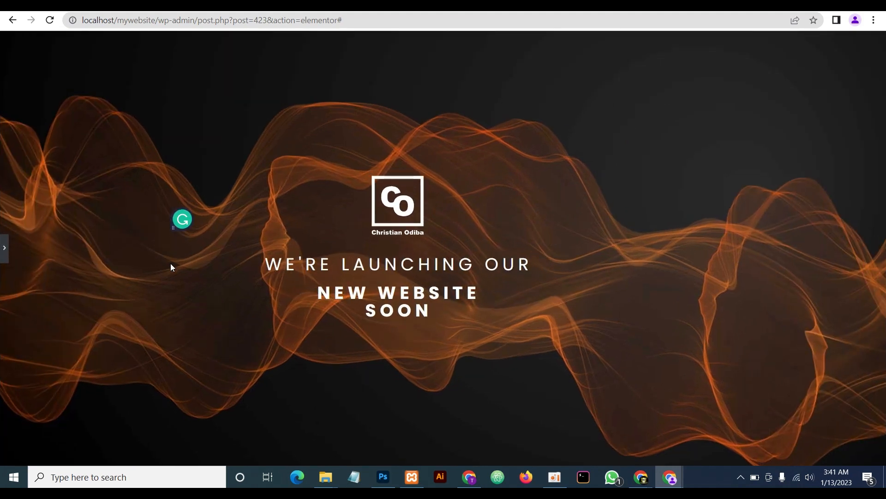
left_click(2, 250)
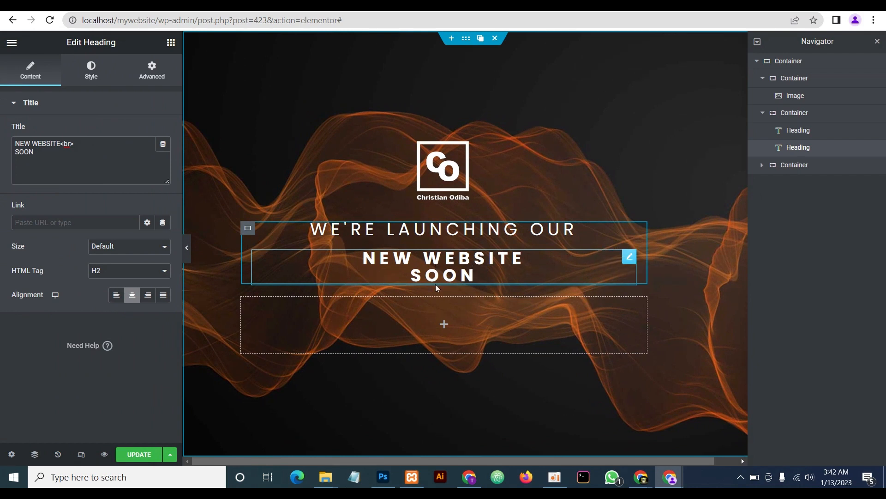
Set the NEW WEBSITE SOON heading's line height to 1.2 em and preview the spacing
left_click(92, 79)
left_click(163, 155)
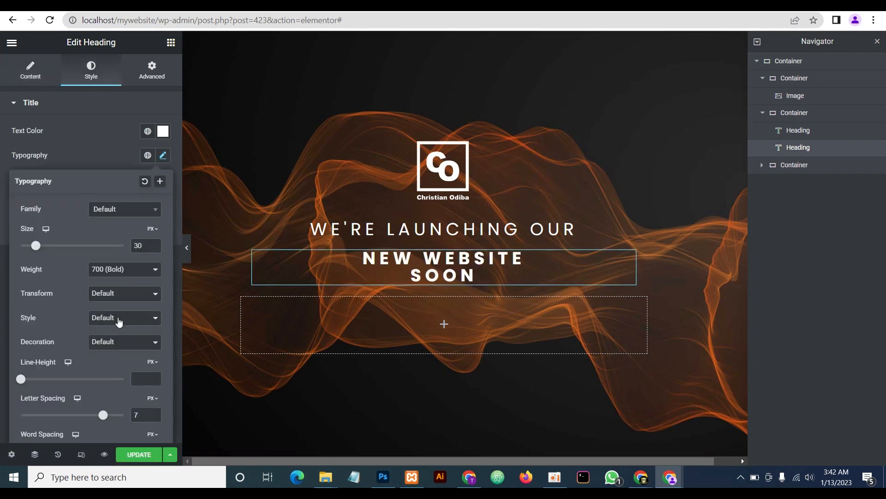
left_click(153, 362)
left_click(153, 378)
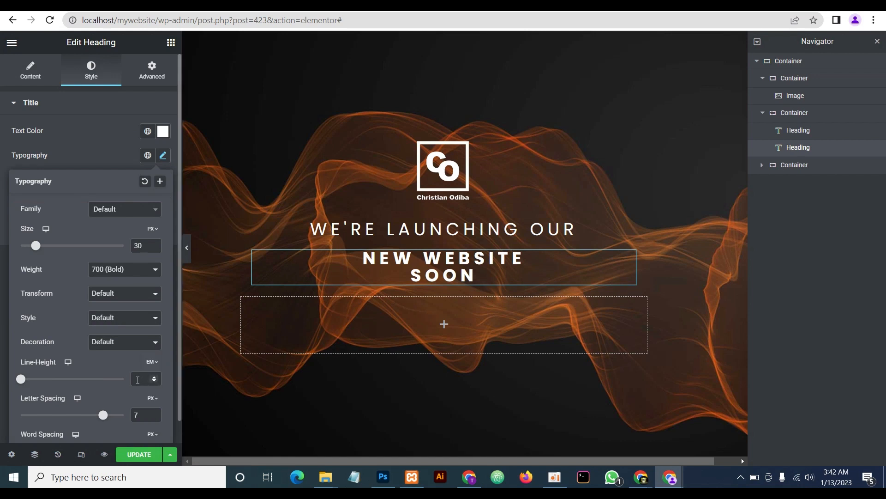
left_click(155, 378)
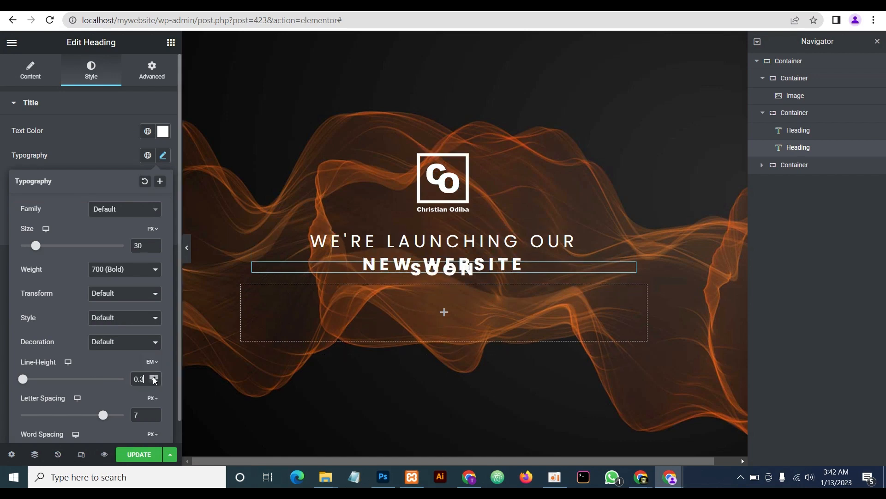
left_click(155, 378)
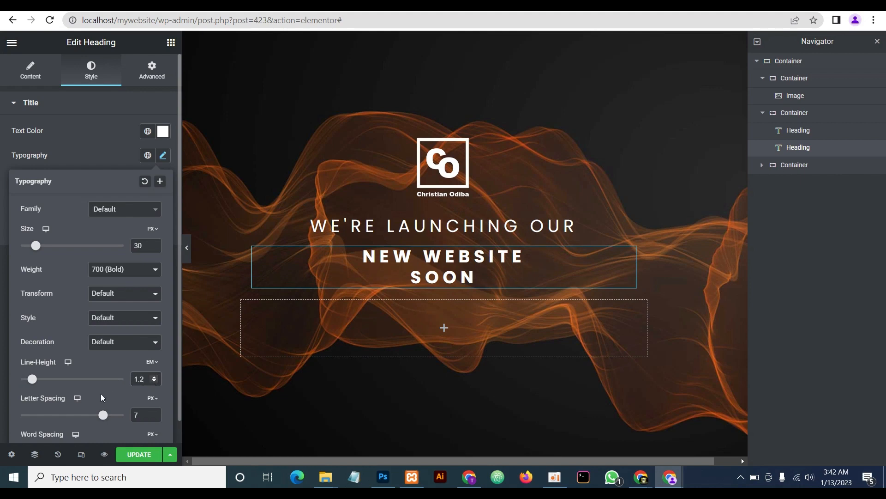
left_click(186, 247)
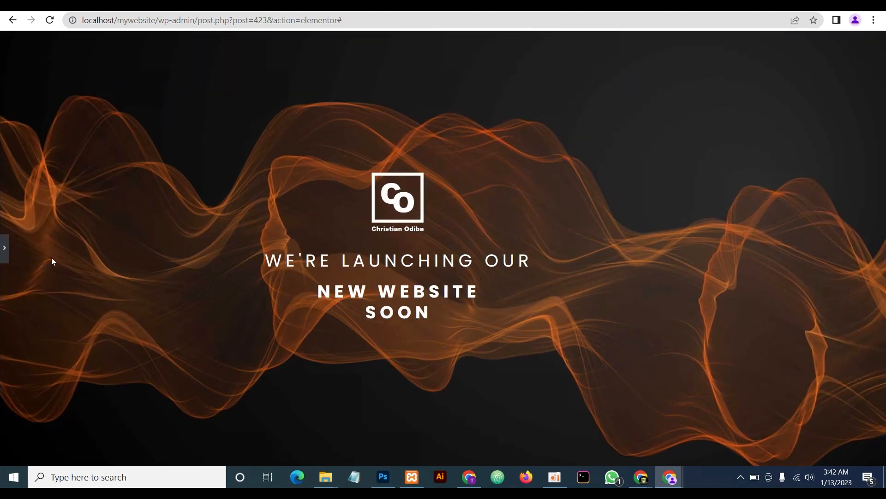
left_click(4, 248)
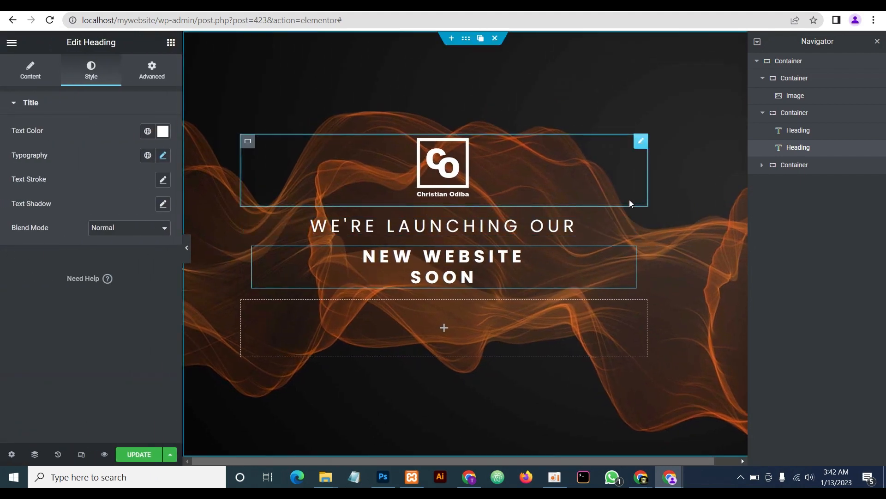
left_click(187, 252)
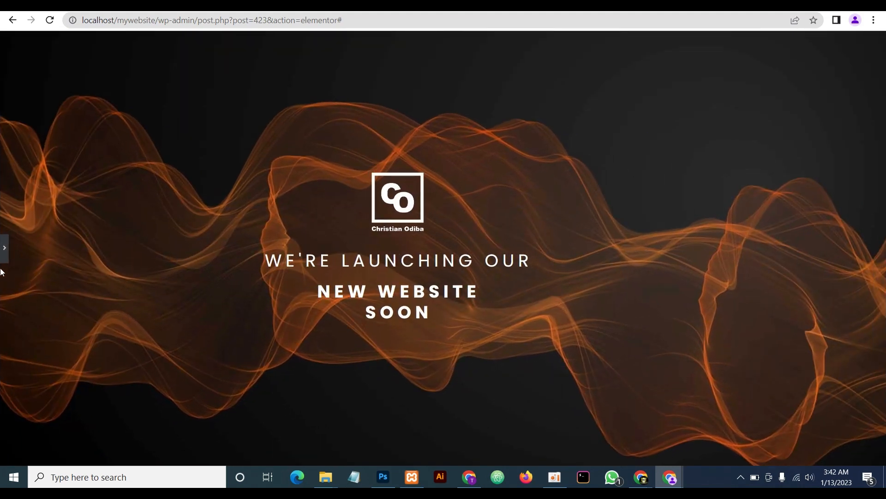
left_click(5, 247)
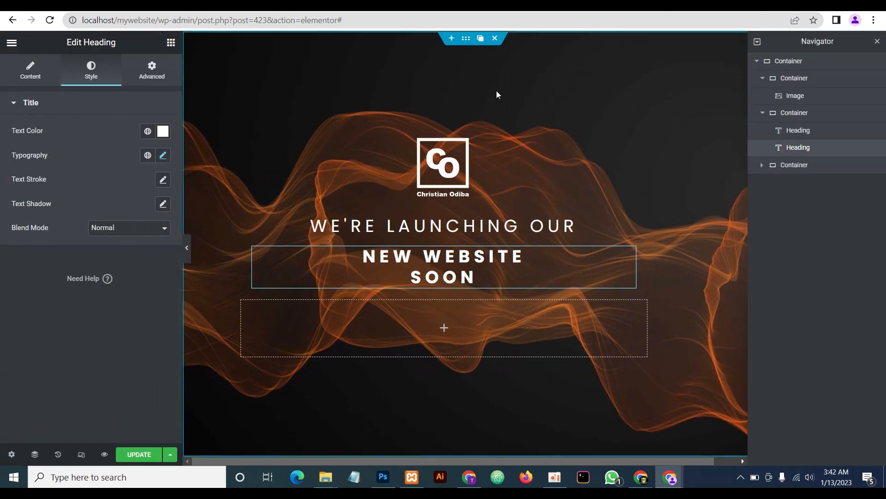
Centre the CO logo within its container
left_click(466, 40)
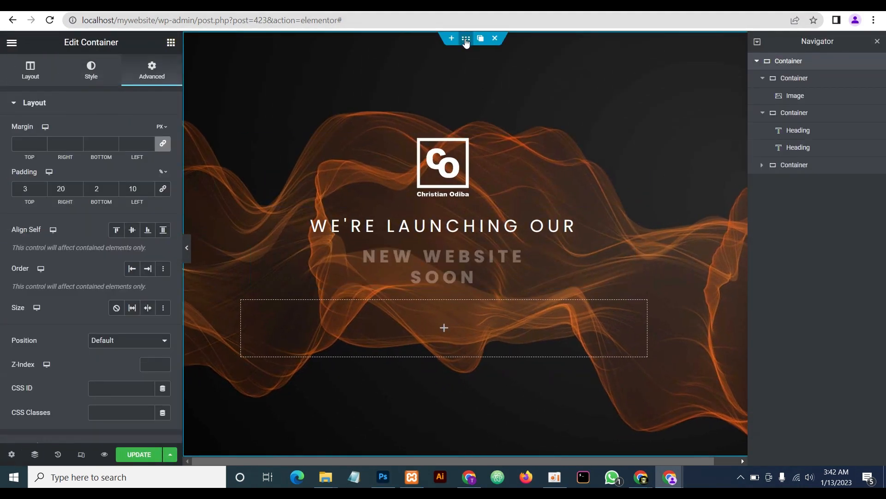
left_click(32, 68)
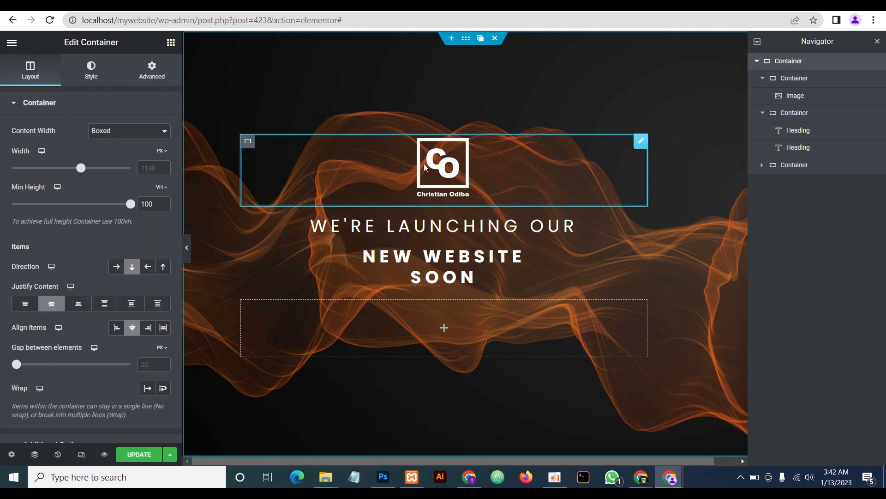
left_click(249, 143)
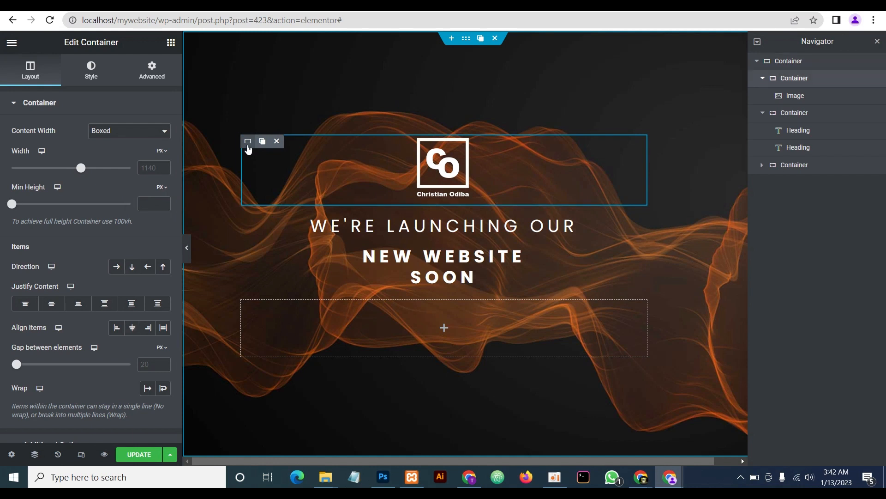
left_click(53, 305)
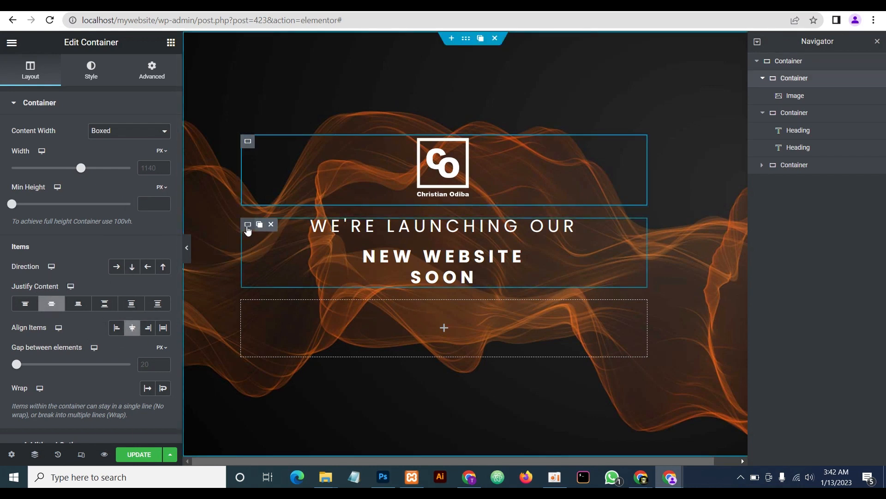
Set the headings container's Justify Content and Align Items to Center, then preview
left_click(247, 225)
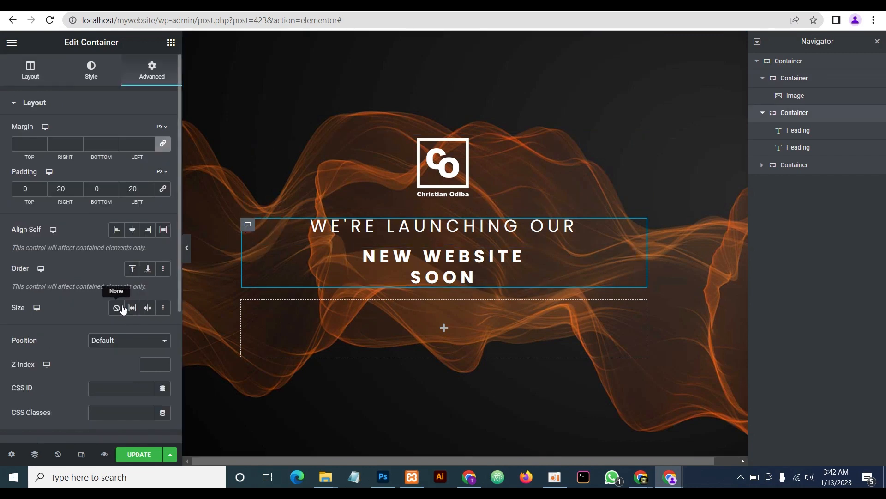
left_click(31, 71)
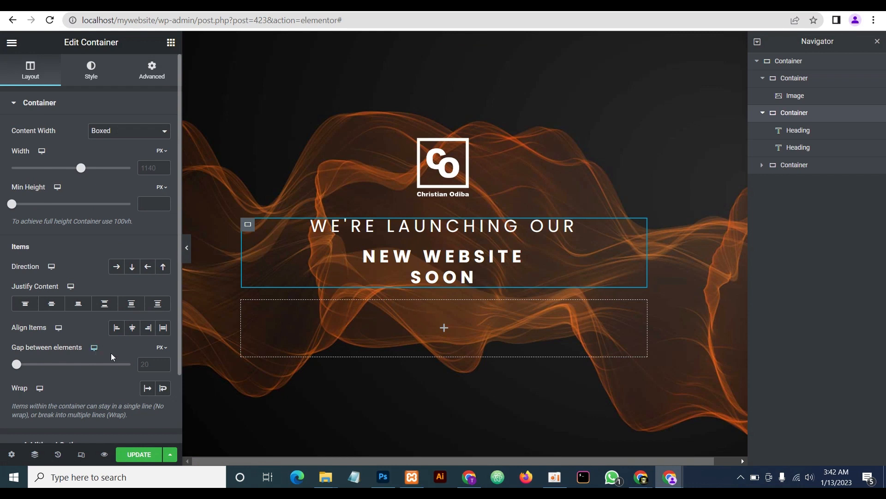
left_click(51, 305)
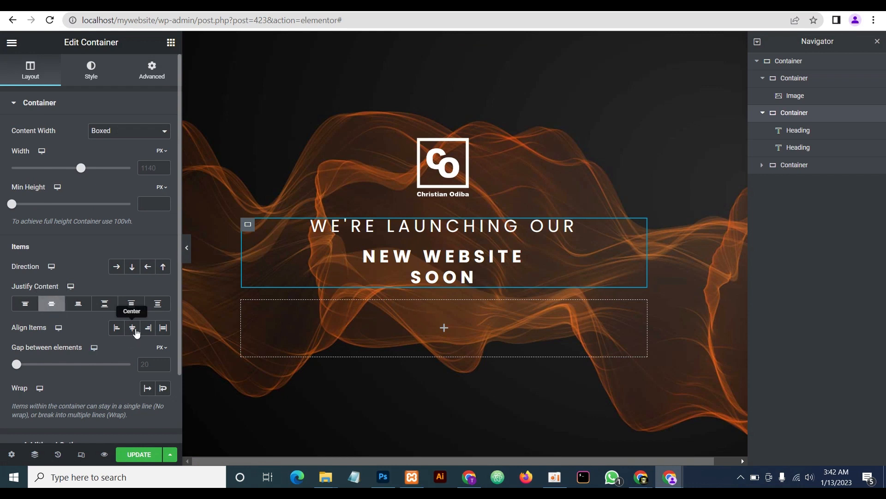
left_click(132, 327)
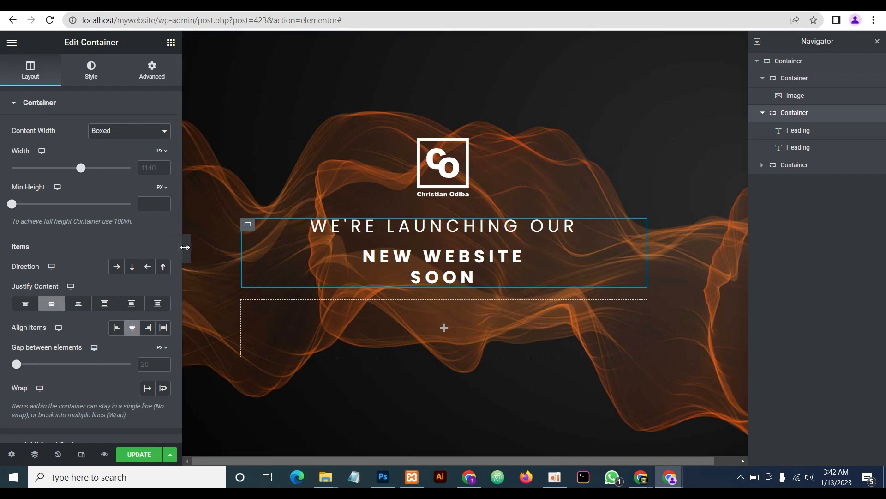
left_click(187, 248)
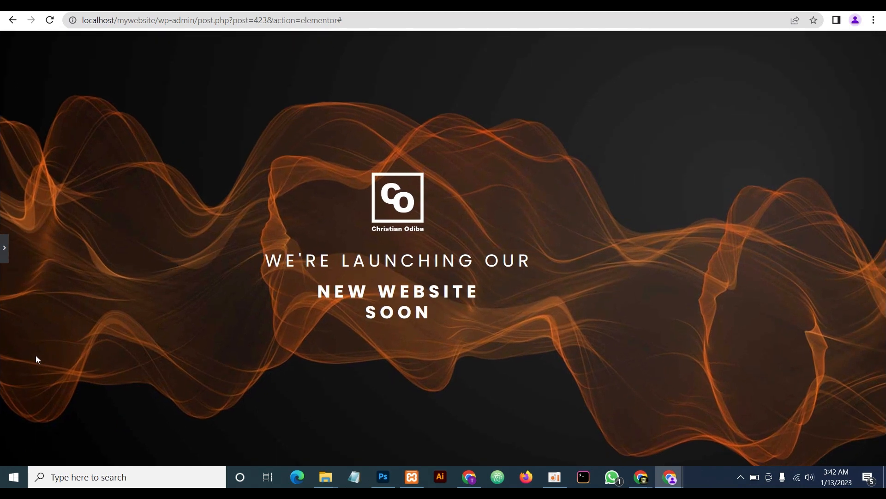
left_click(3, 248)
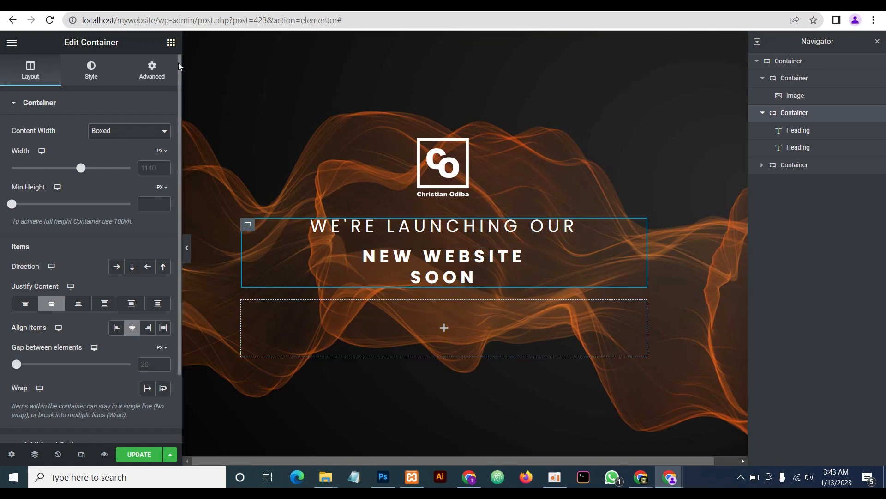
Add a Text Editor block below the heading with white, centre-aligned text
left_click(171, 42)
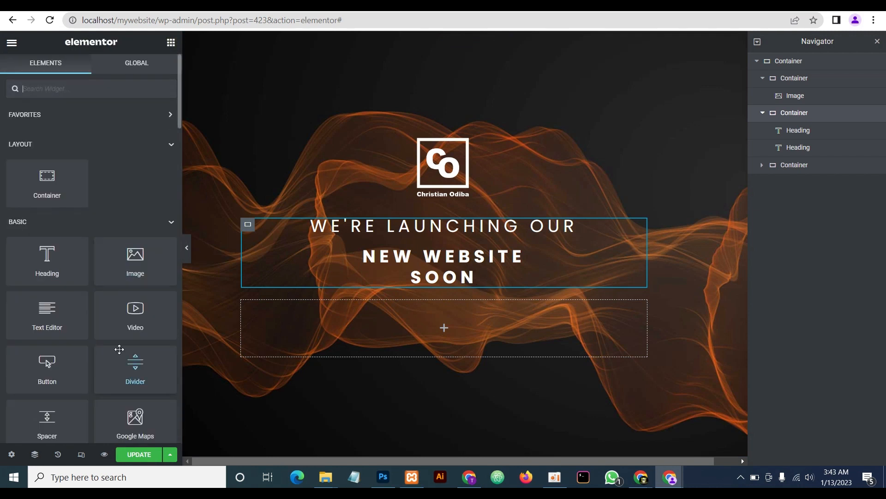
left_click_drag(48, 321, 442, 290)
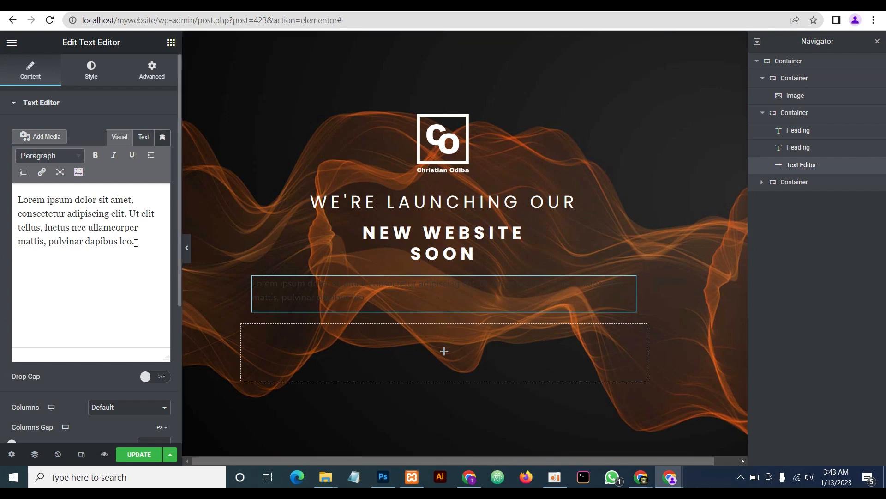
left_click(91, 73)
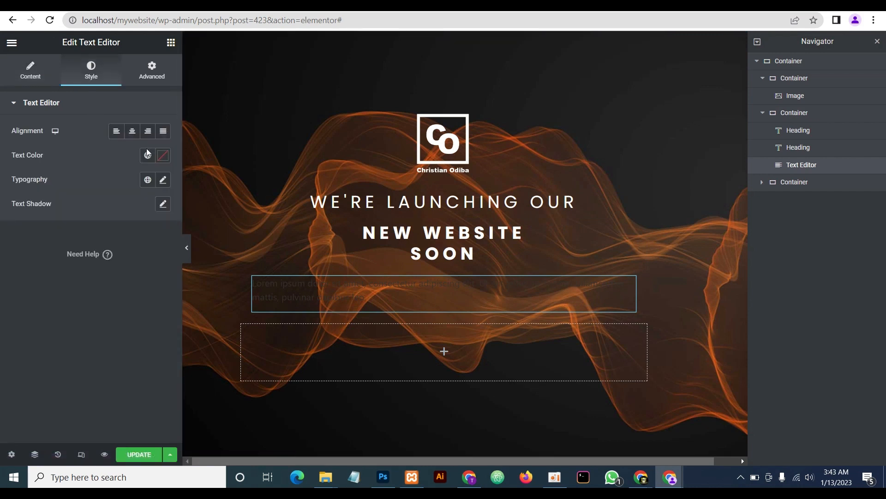
left_click(163, 155)
left_click_drag(96, 292, 29, 196)
left_click(105, 139)
left_click(131, 132)
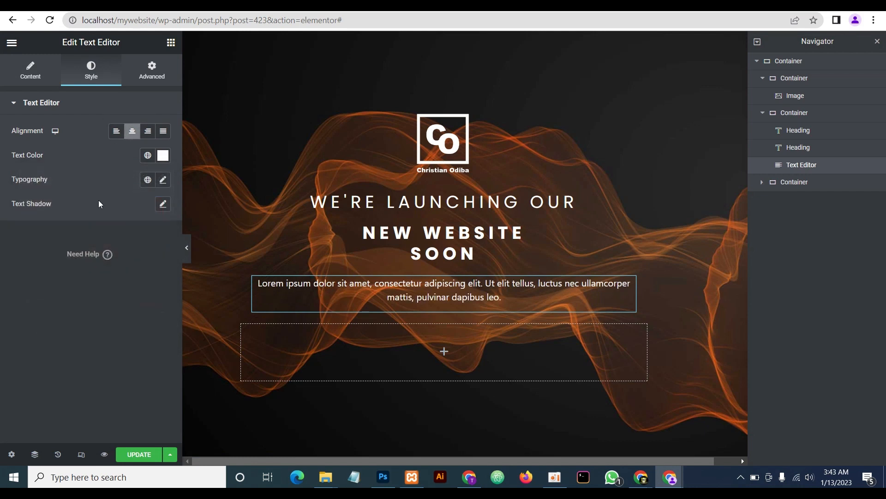
Give the paragraph unlinked % padding: 3 top, 20 right, 2 bottom, 20 left, then preview
left_click(151, 70)
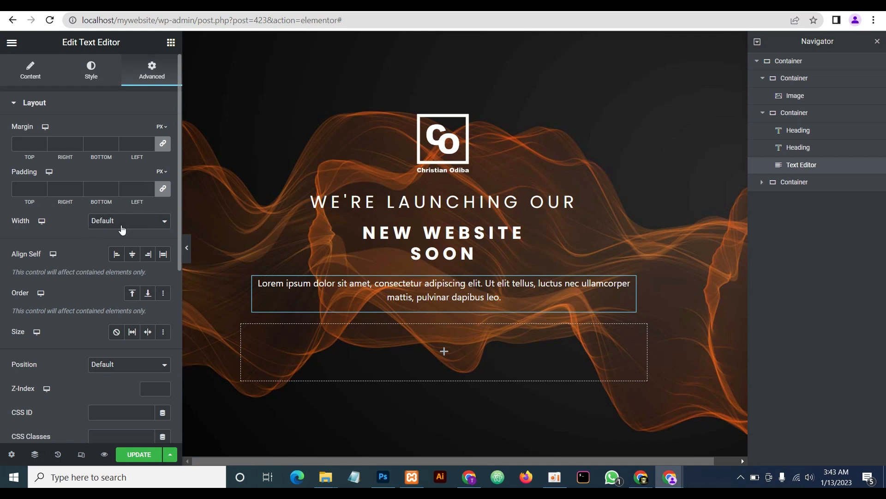
left_click(164, 189)
left_click(162, 172)
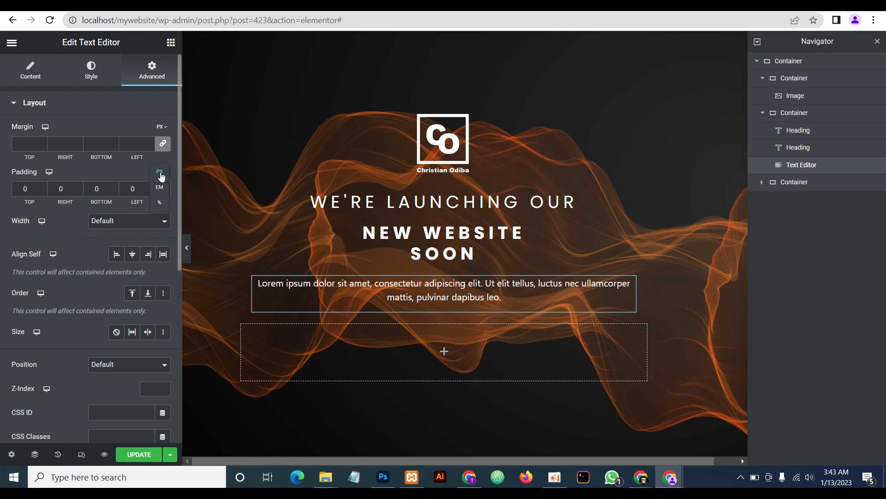
left_click(160, 203)
type("3")
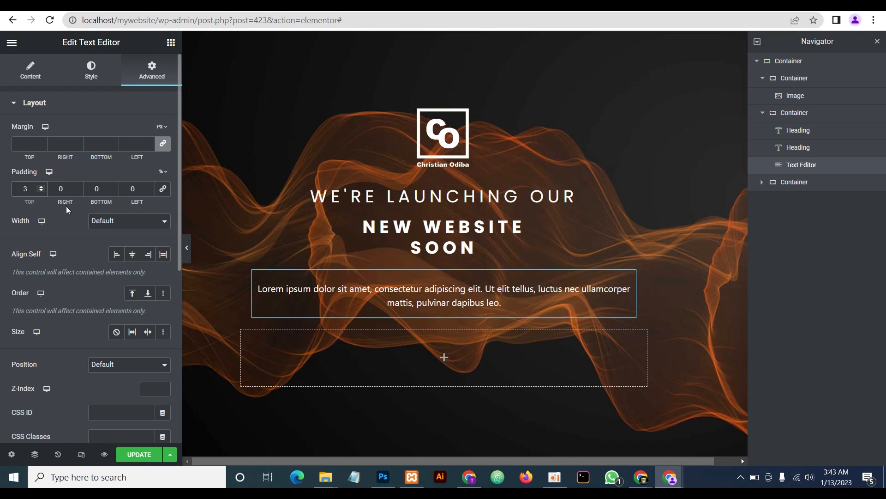
left_click(94, 187)
type("3")
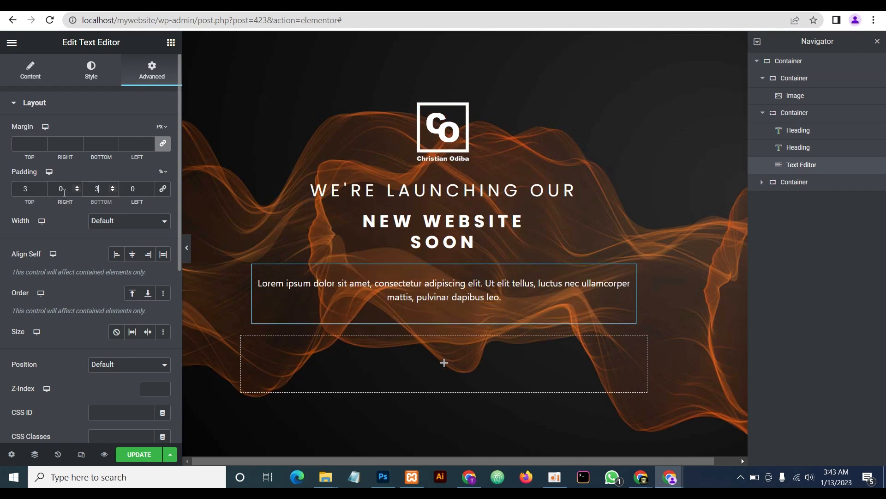
key("BackSpace")
type("02")
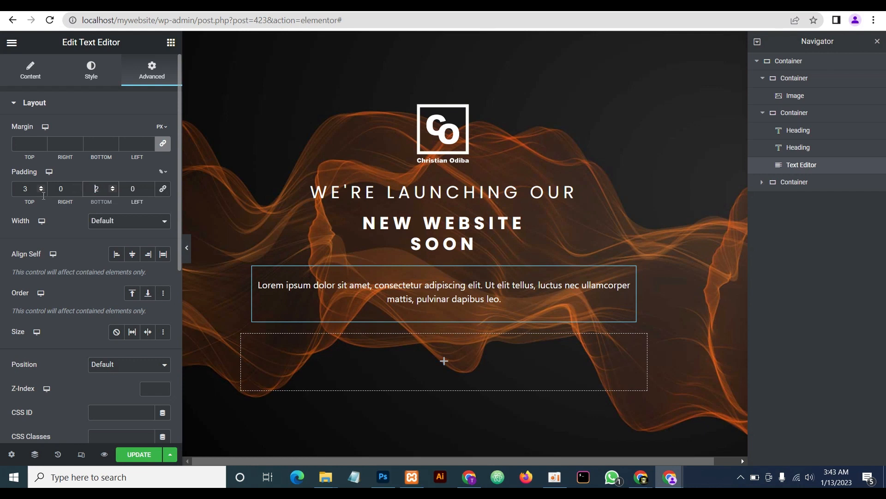
left_click(59, 190)
type("2")
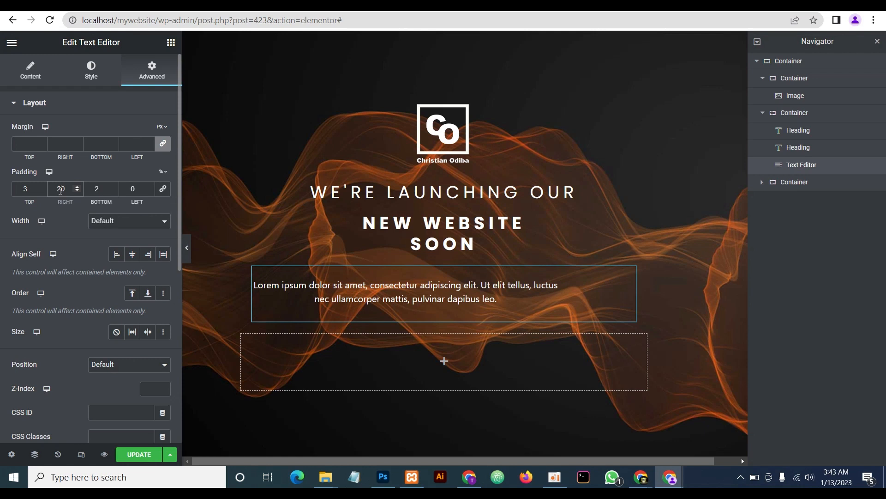
left_click(129, 187)
type("2")
left_click(186, 248)
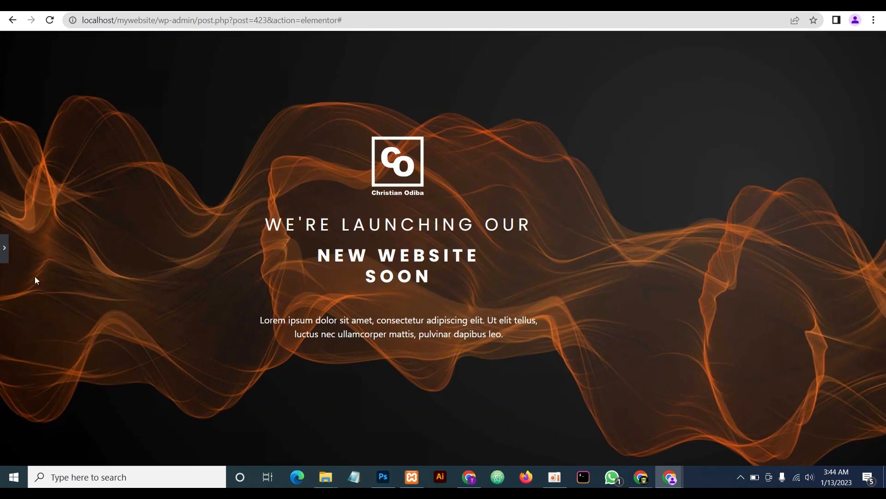
Copy the "We're coming soon!" paragraph from the live site in the incognito window
left_click(3, 247)
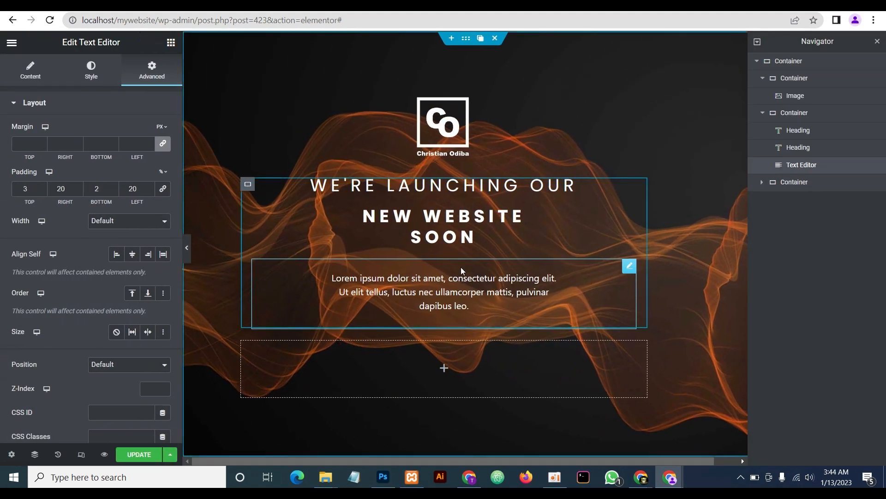
mouse_move(669, 477)
left_click(737, 451)
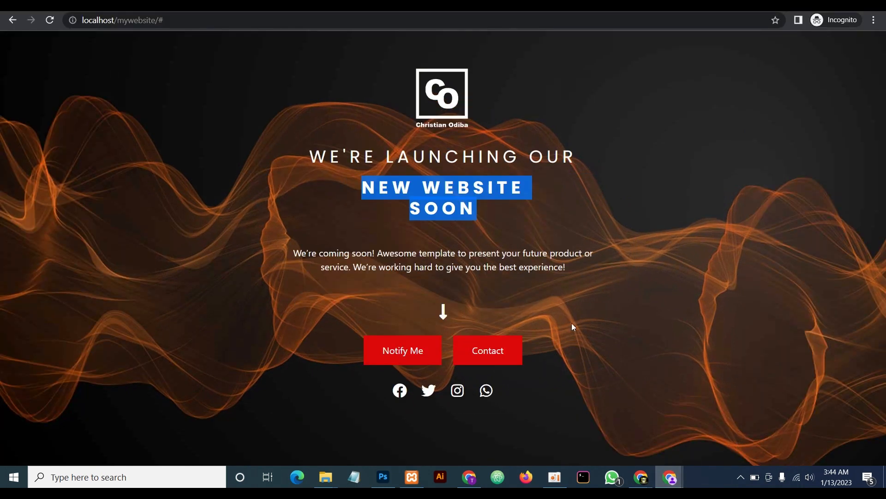
left_click_drag(568, 270, 296, 252)
key("ctrl+c")
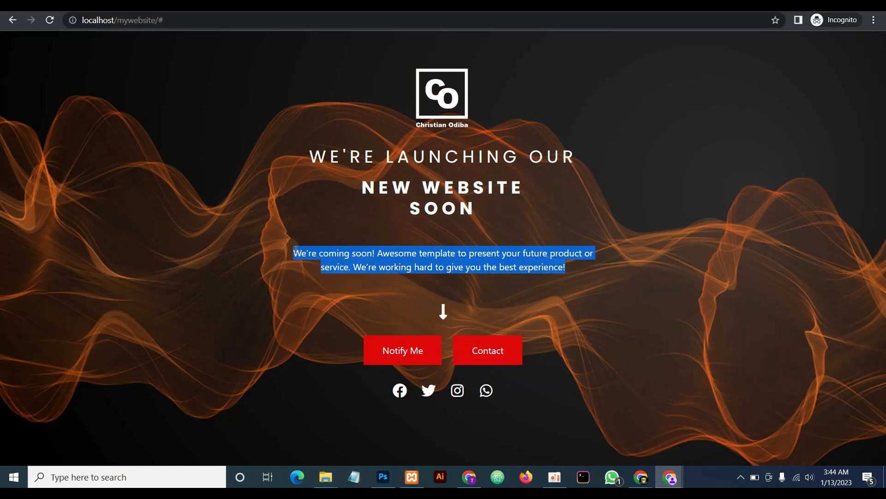
right_click(301, 251)
left_click(318, 257)
Paste the copied paragraph over the lorem ipsum text in the Elementor text block
left_click(670, 477)
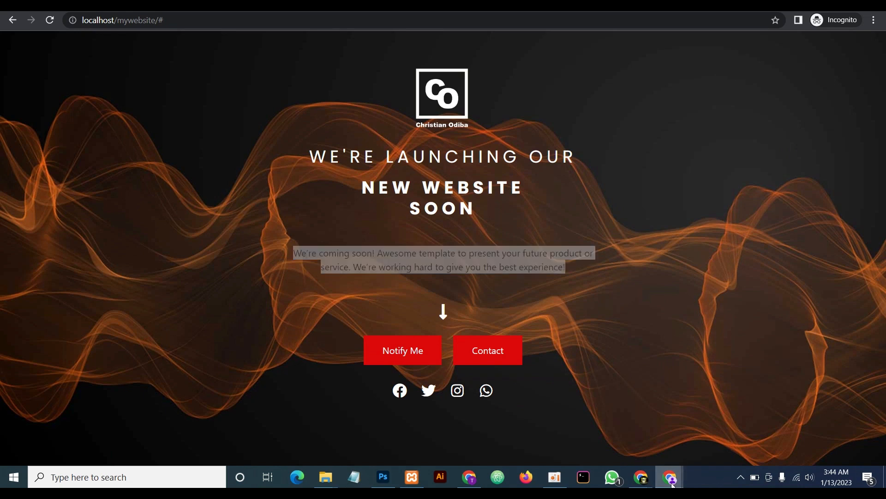
left_click(624, 445)
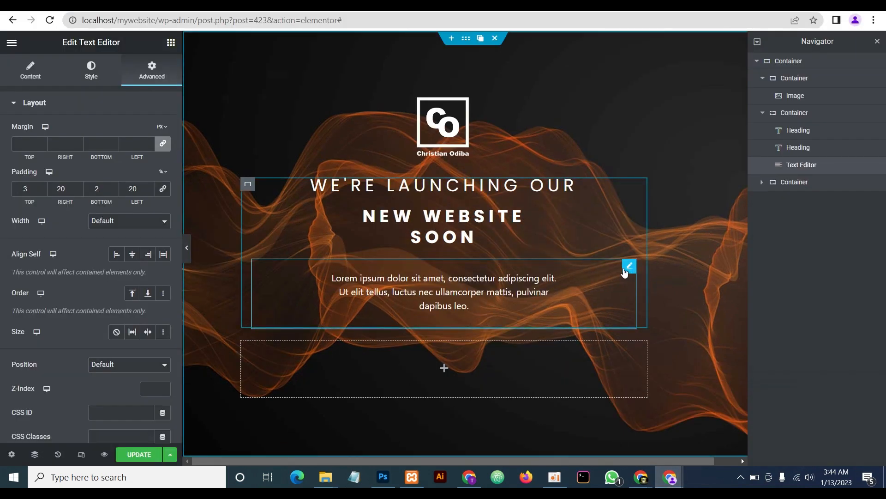
left_click(30, 70)
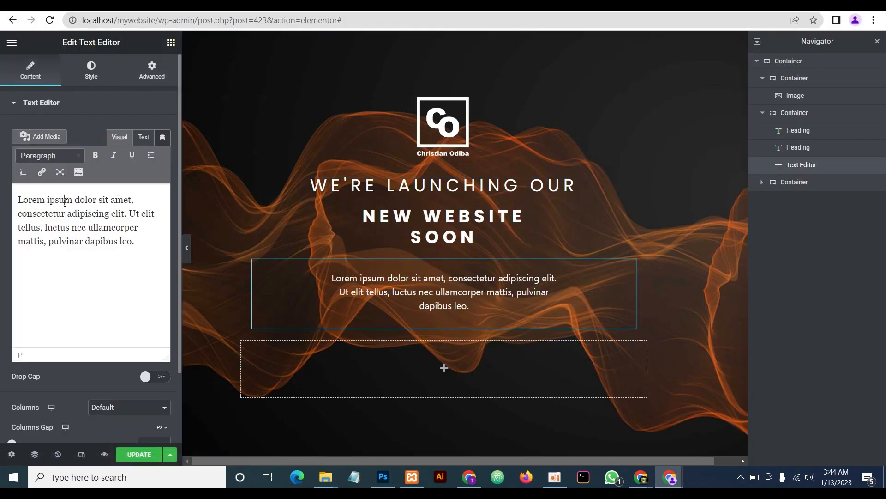
left_click(66, 202)
key("ctrl+a")
key("ctrl+v")
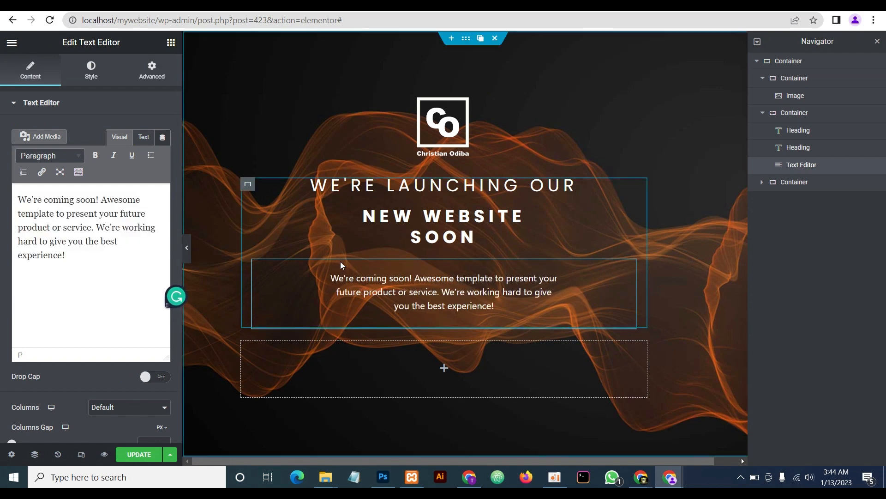
left_click(80, 104)
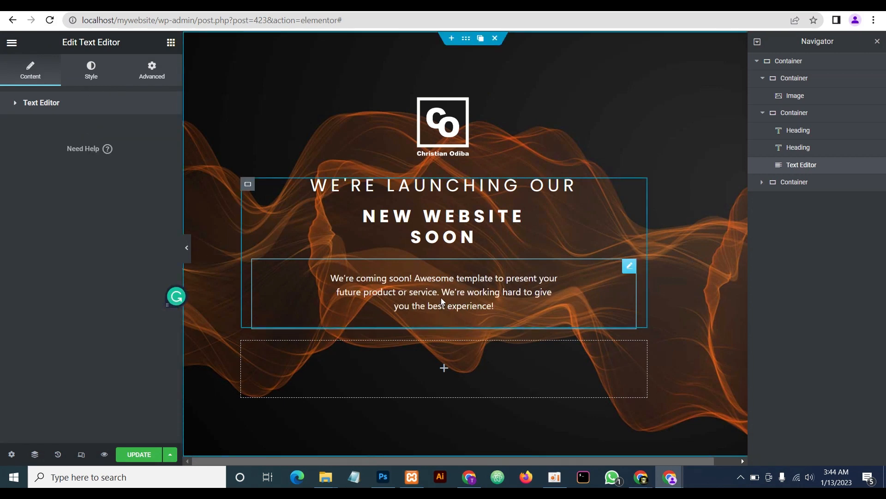
left_click(170, 42)
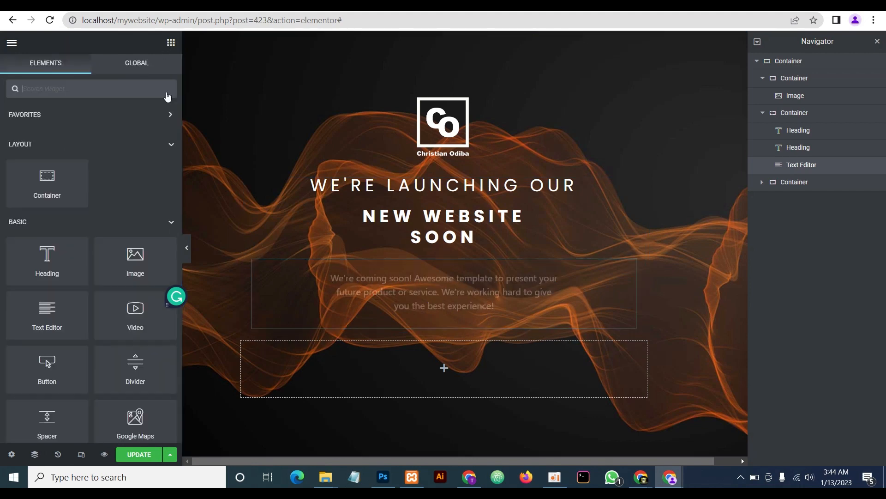
Add an Icon widget below the paragraph using the Long arrow down icon
scroll(98, 120, "down", 4)
left_click_drag(51, 339, 426, 316)
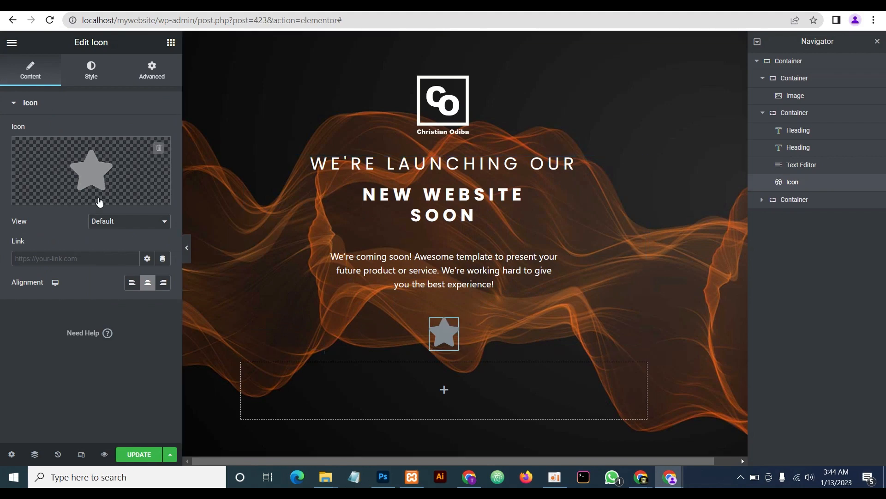
left_click(97, 177)
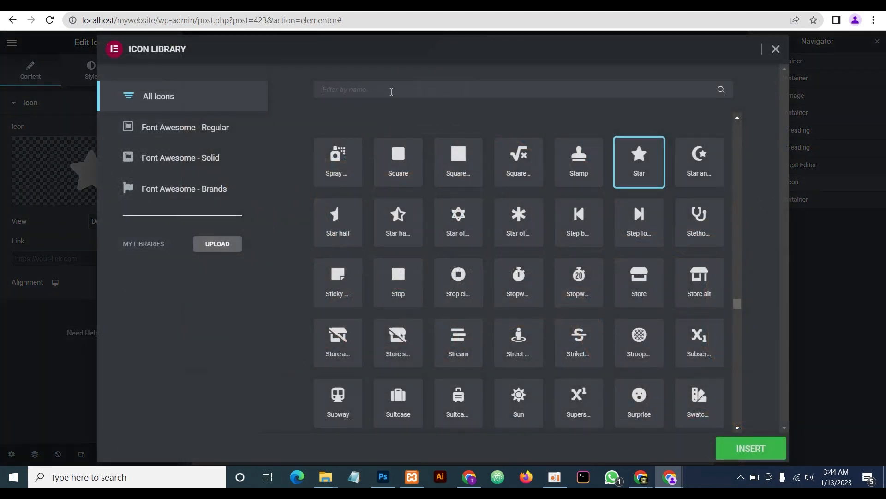
left_click(391, 91)
type("arro")
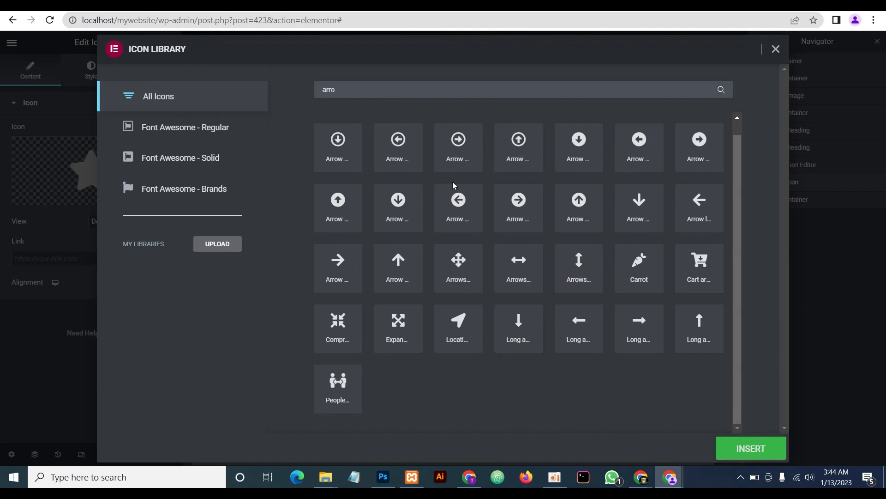
left_click(518, 326)
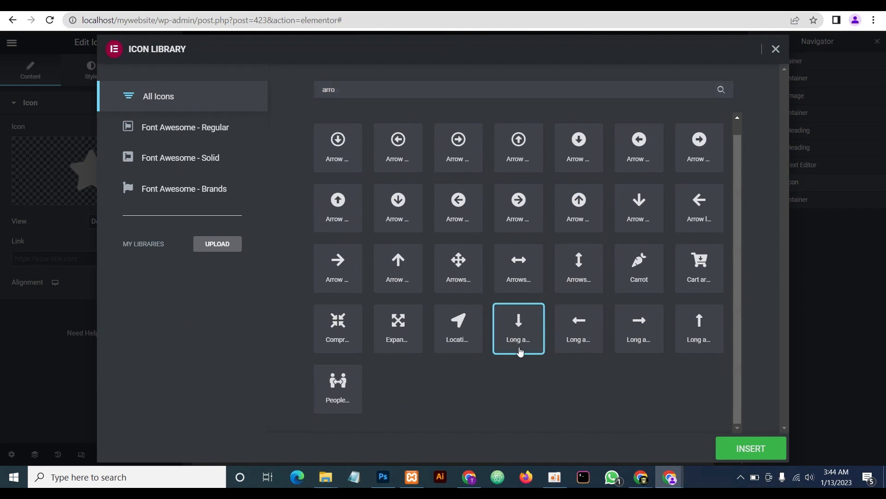
left_click(751, 448)
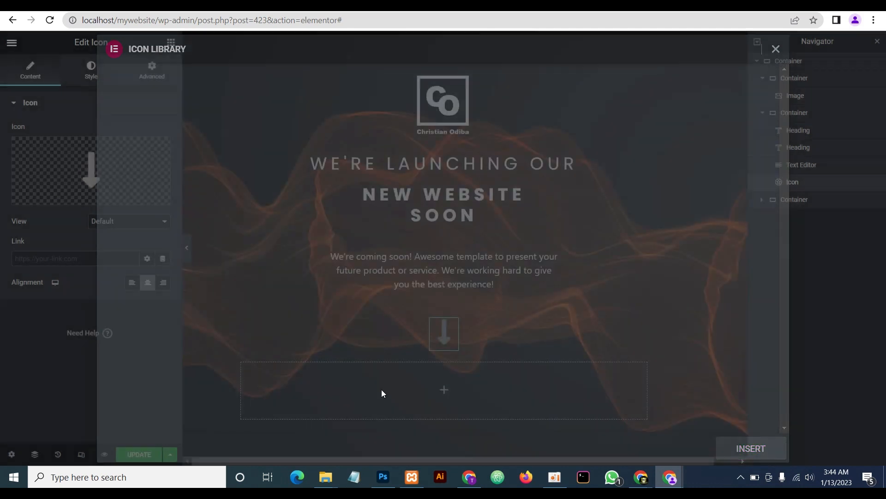
Set the arrow icon's size to 30 and its colour to white
left_click(91, 82)
left_click(149, 200)
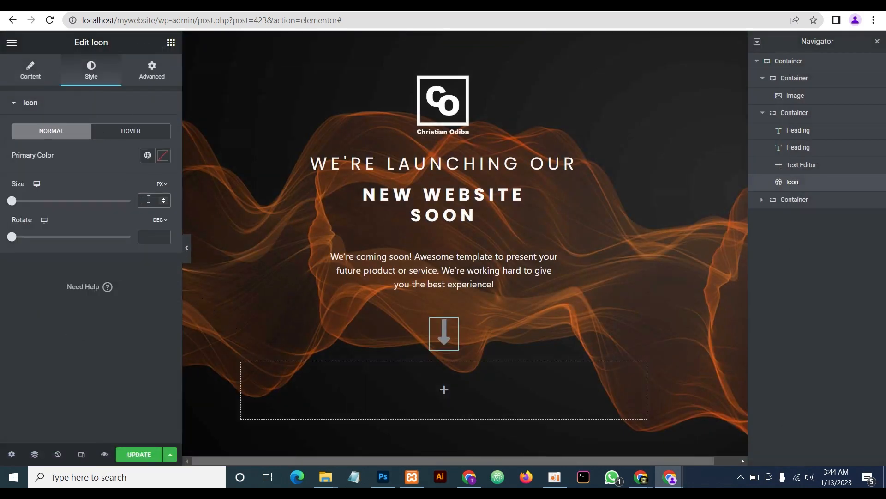
type("30")
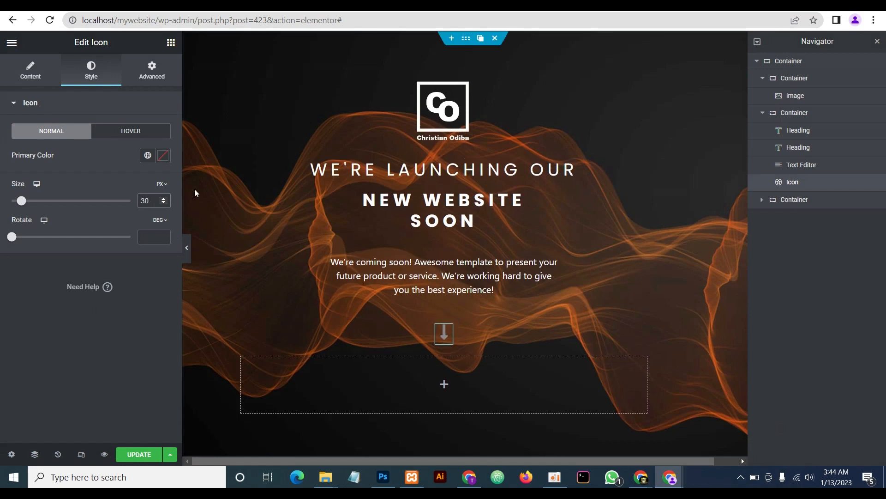
left_click(162, 155)
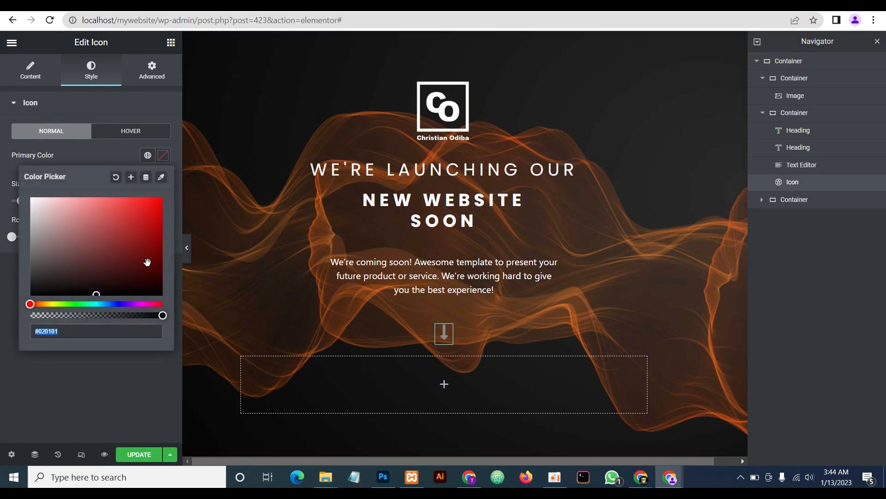
left_click_drag(97, 291, 30, 198)
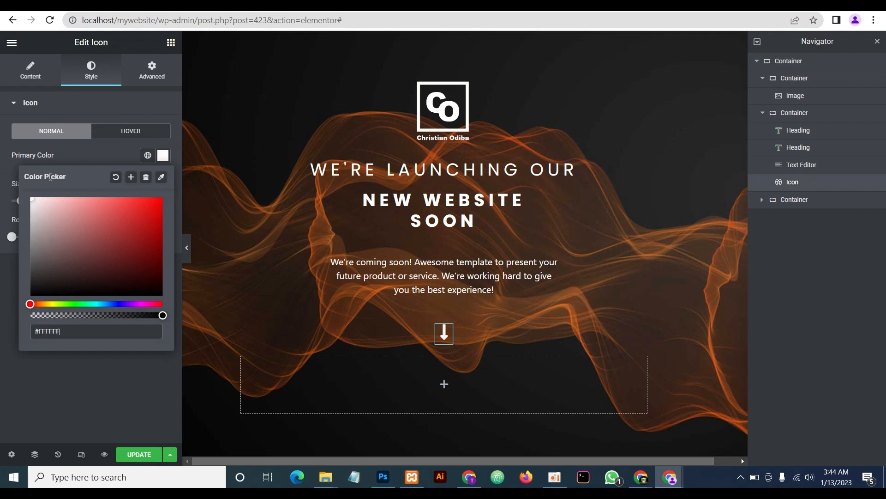
left_click(87, 149)
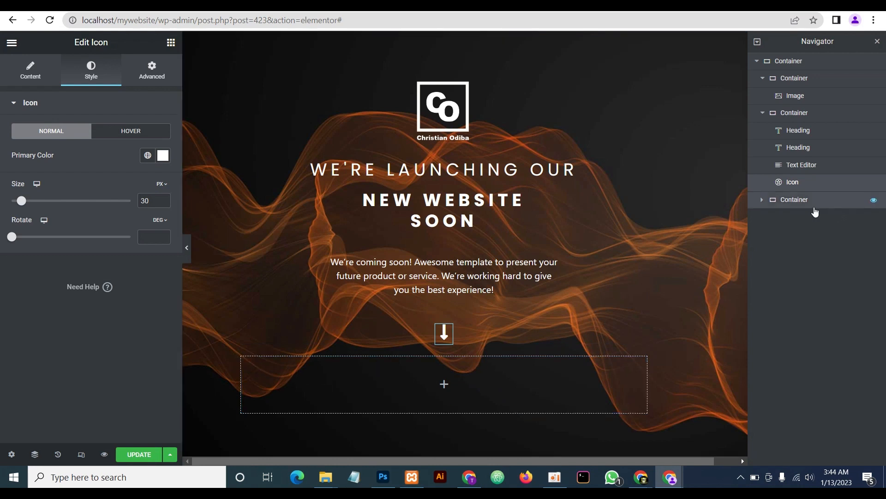
Make the bottom container a centred row and add a button labelled 'Notify Me'
left_click(288, 364)
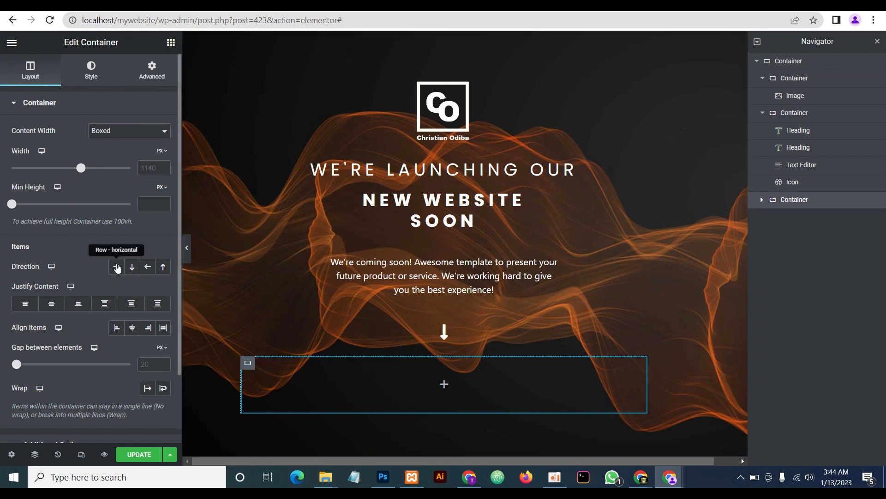
left_click(117, 268)
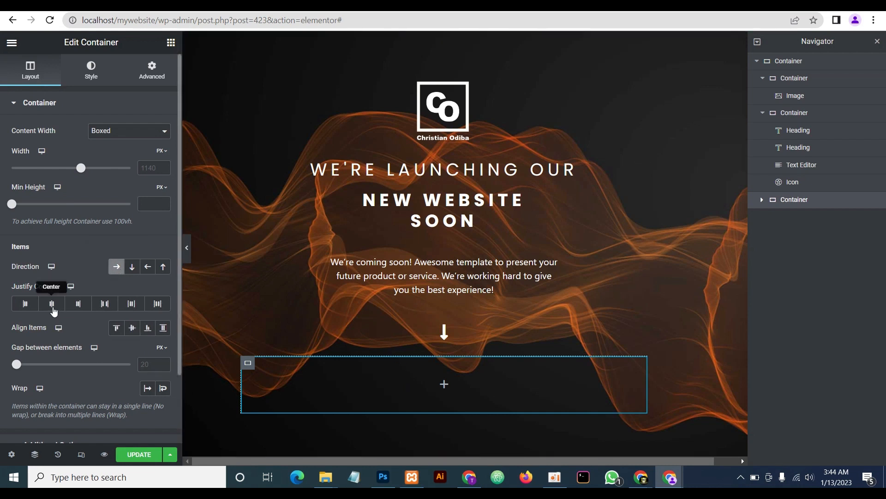
left_click(52, 304)
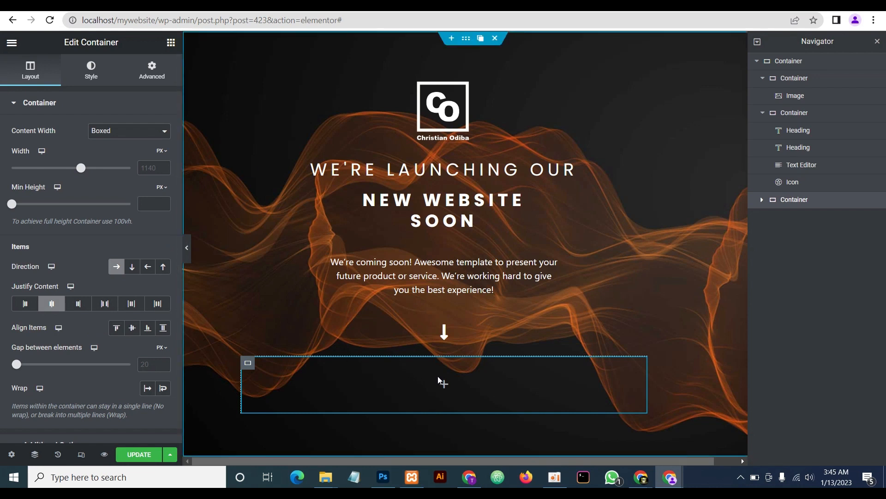
left_click(171, 42)
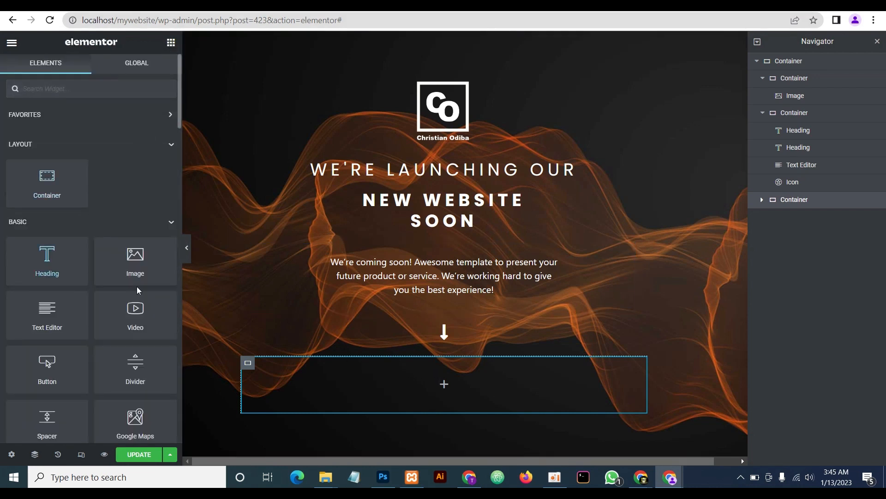
left_click_drag(47, 369, 436, 390)
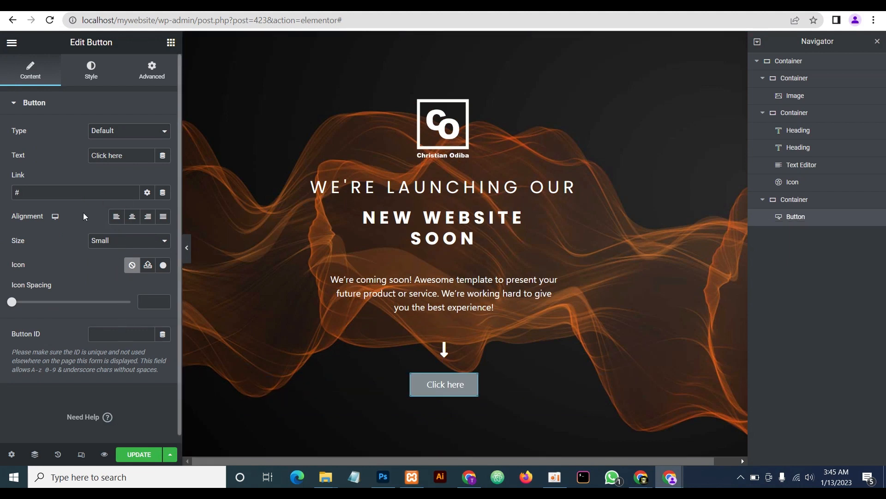
left_click(110, 151)
left_click_drag(128, 156, 71, 149)
type("Not")
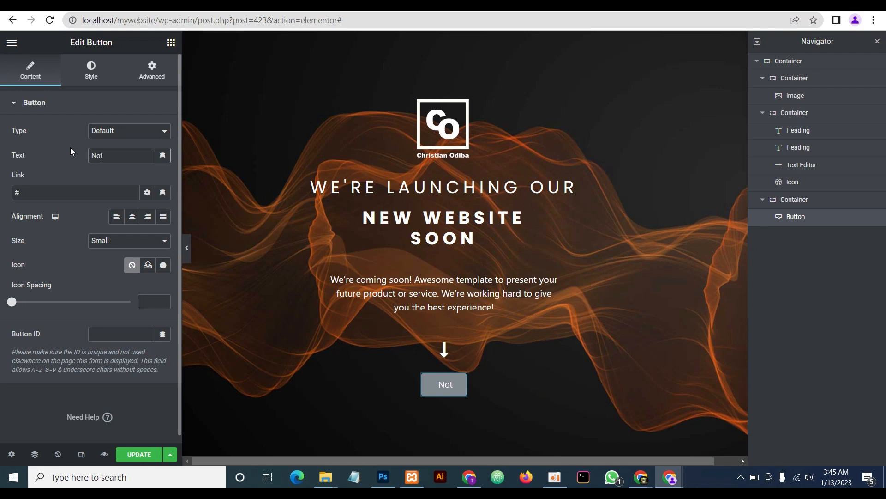
type("ify Me")
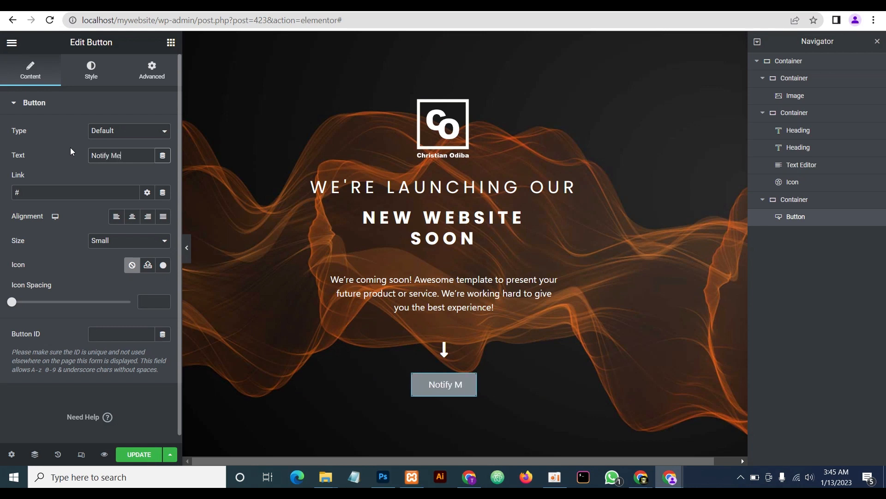
Make the button Medium size with a dd0909 red background
left_click(119, 243)
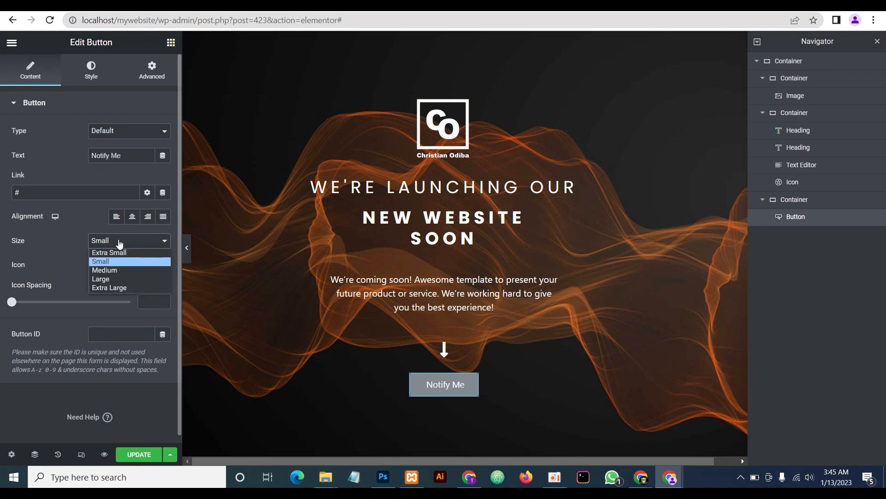
left_click(111, 270)
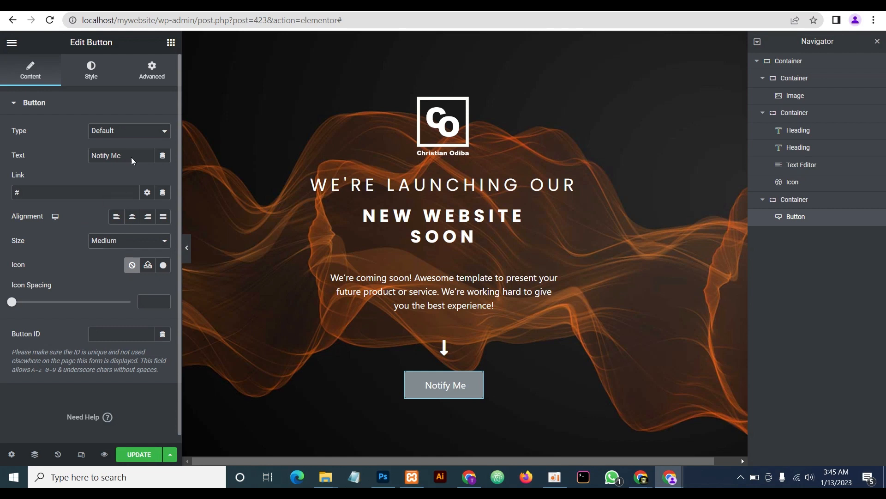
left_click(94, 71)
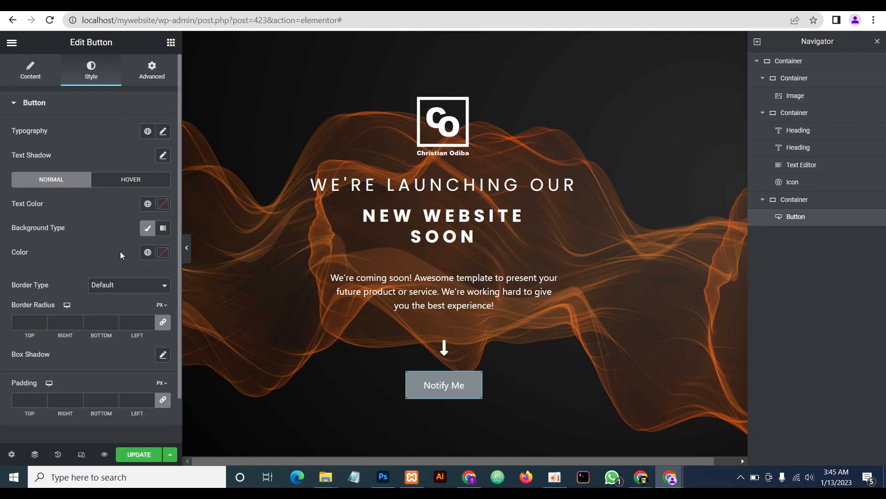
left_click(162, 253)
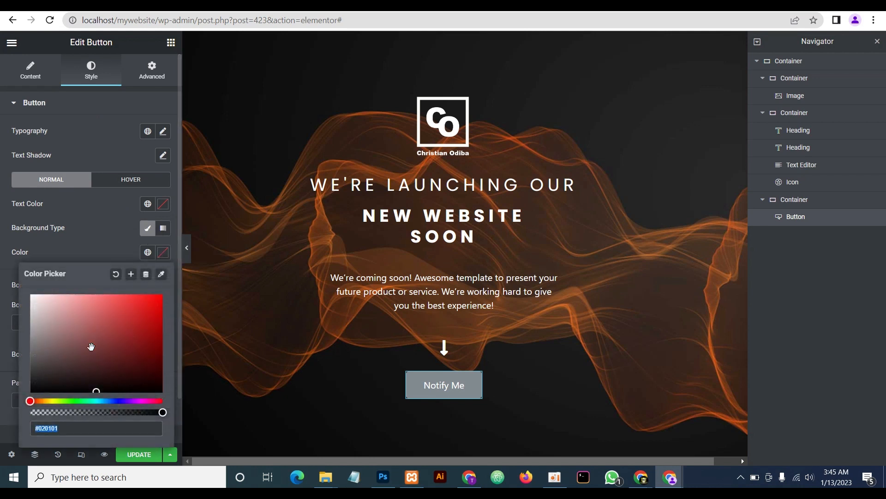
type("dd0909")
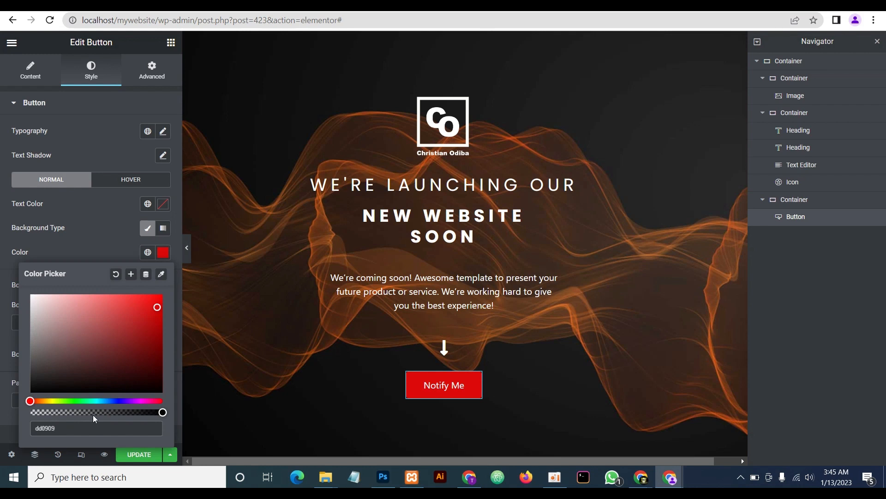
left_click(98, 237)
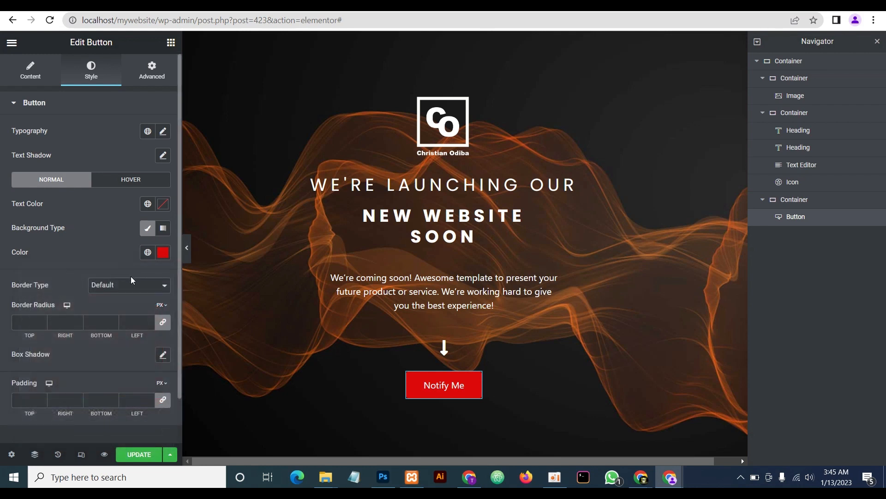
left_click(163, 251)
key("ctrl+c")
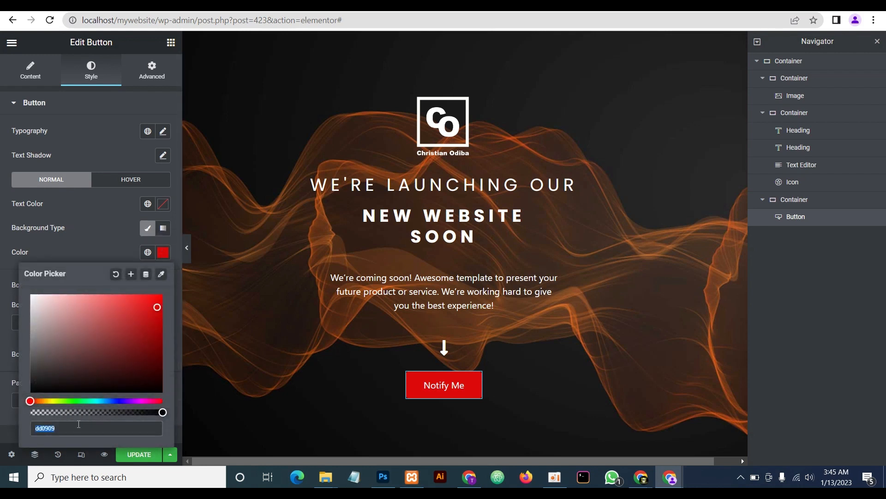
left_click(95, 232)
Give the button a solid border in the same red
left_click(117, 289)
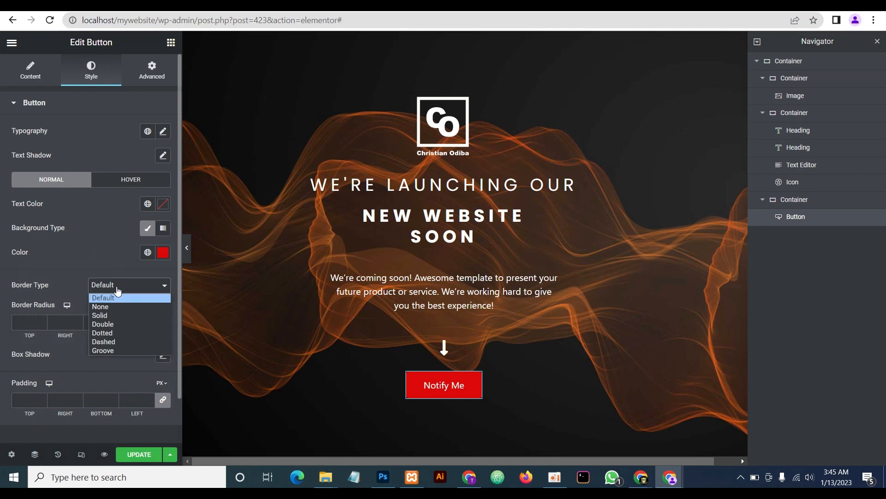
left_click(110, 315)
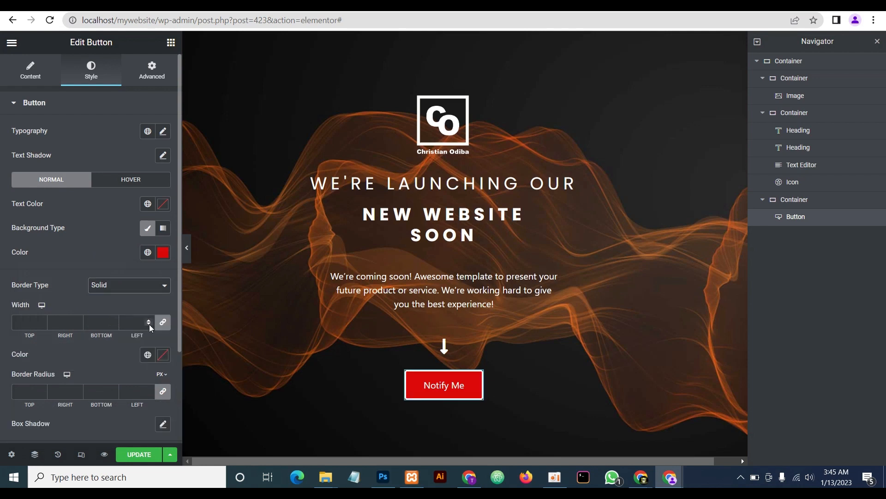
left_click(163, 355)
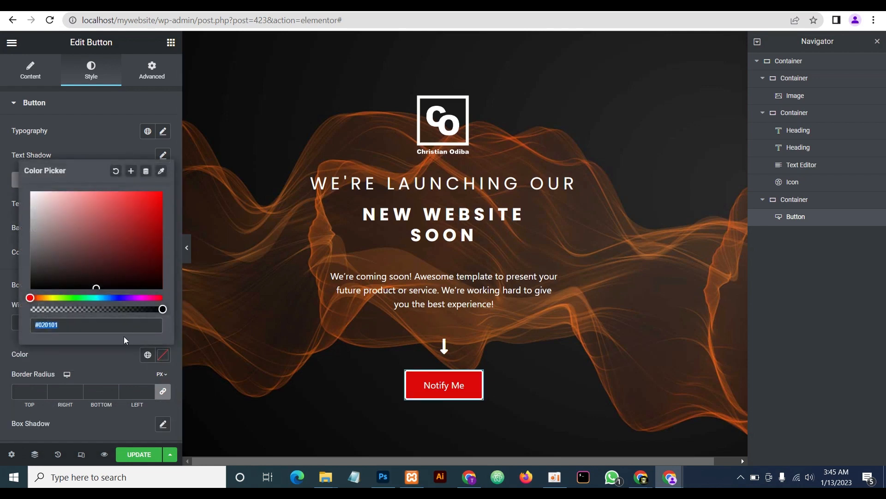
key("ctrl+v")
left_click(104, 359)
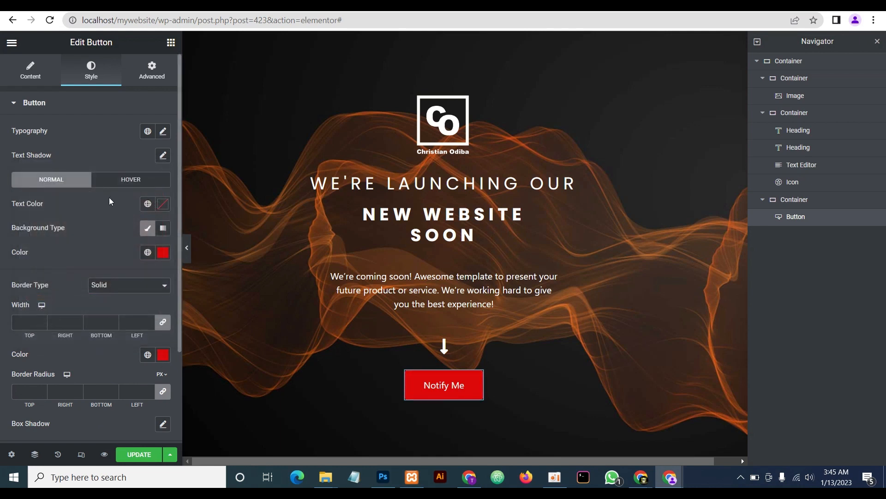
Set the button's hover state to red text, white background and red border
left_click(121, 182)
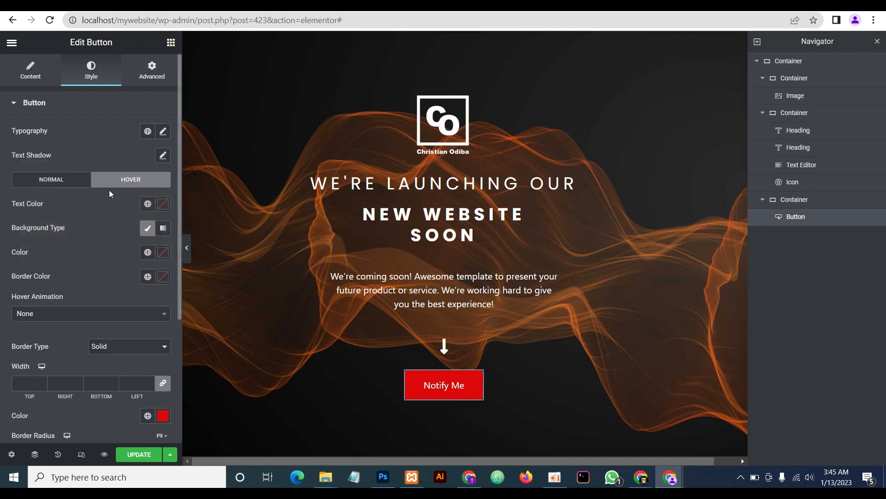
left_click(163, 205)
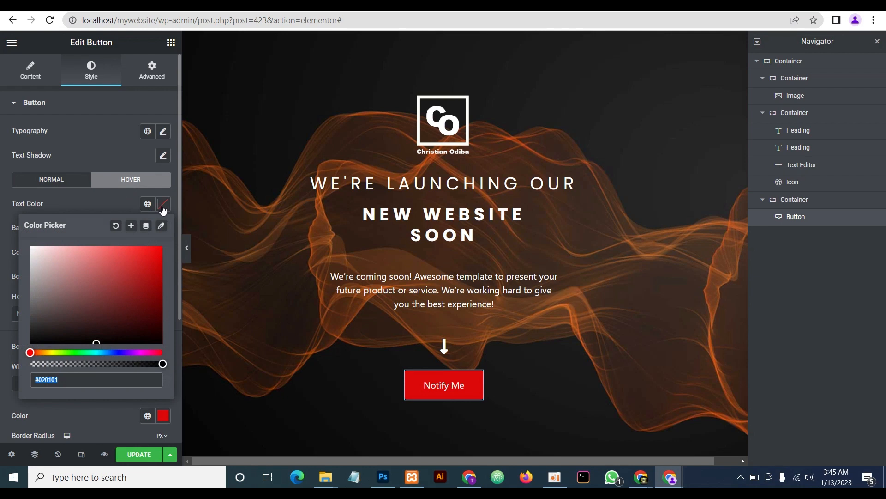
key("ctrl+v")
left_click(108, 214)
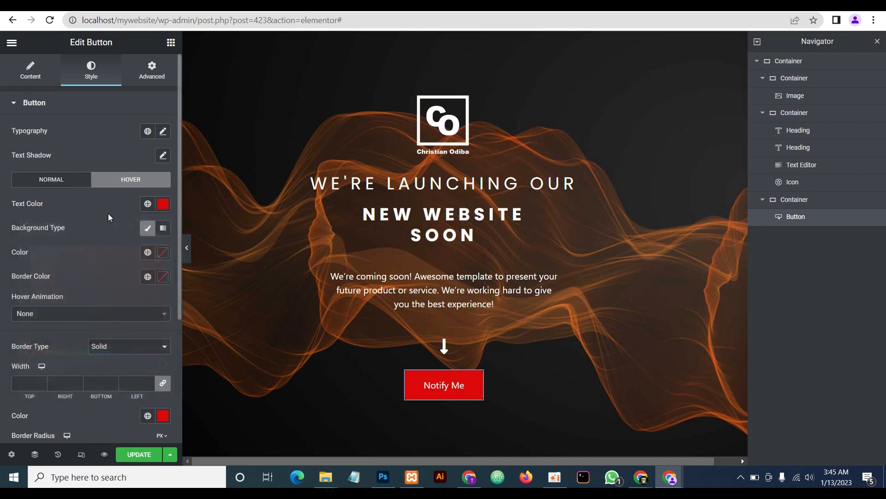
left_click(161, 257)
left_click(28, 306)
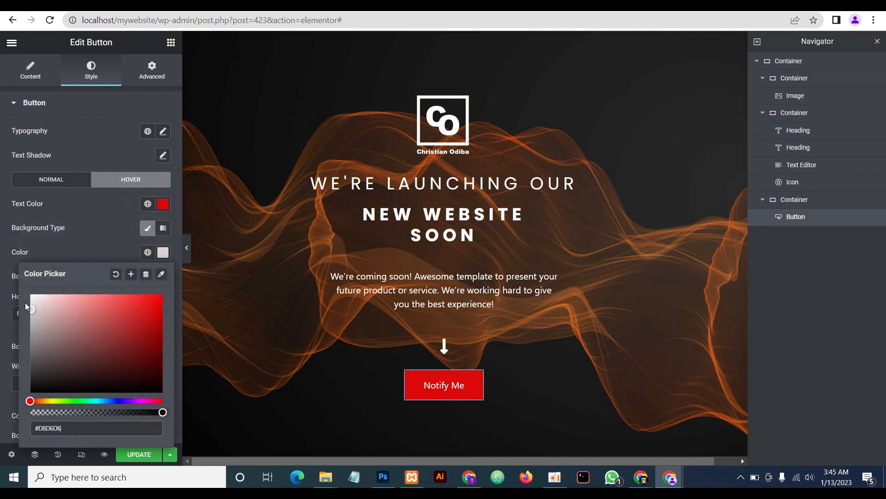
left_click_drag(25, 303, 18, 288)
left_click(97, 235)
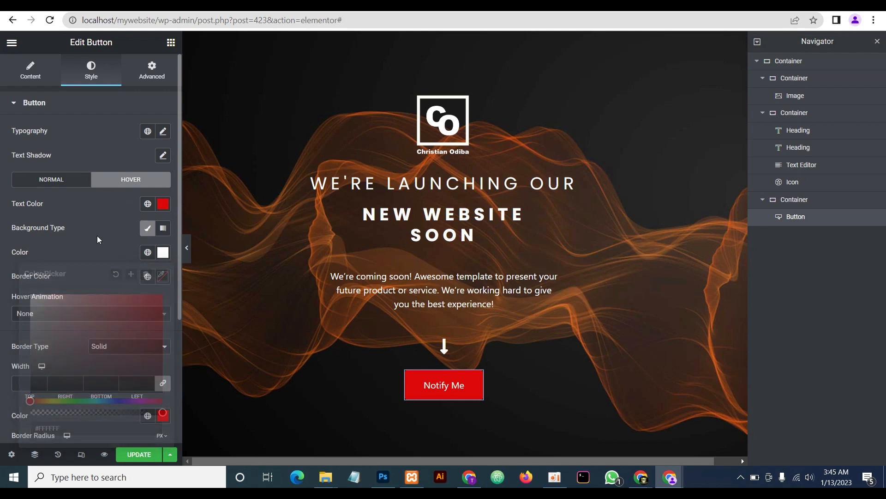
left_click(160, 282)
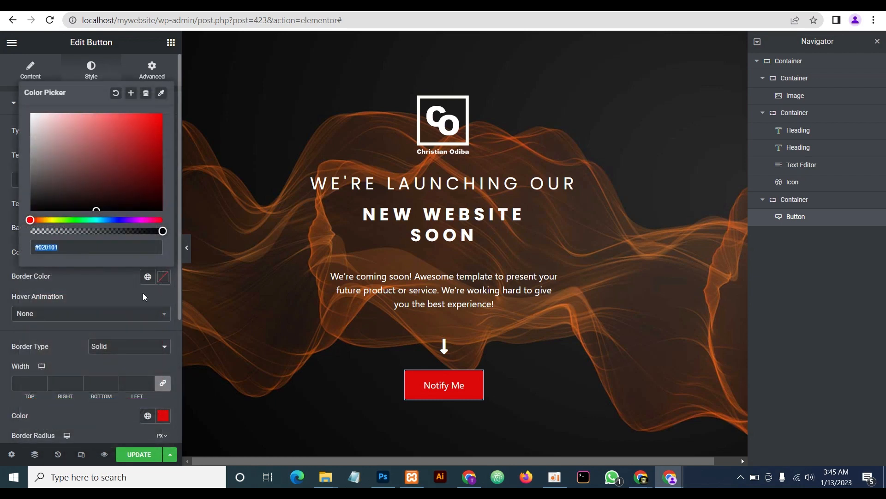
key("ctrl+v")
left_click(118, 292)
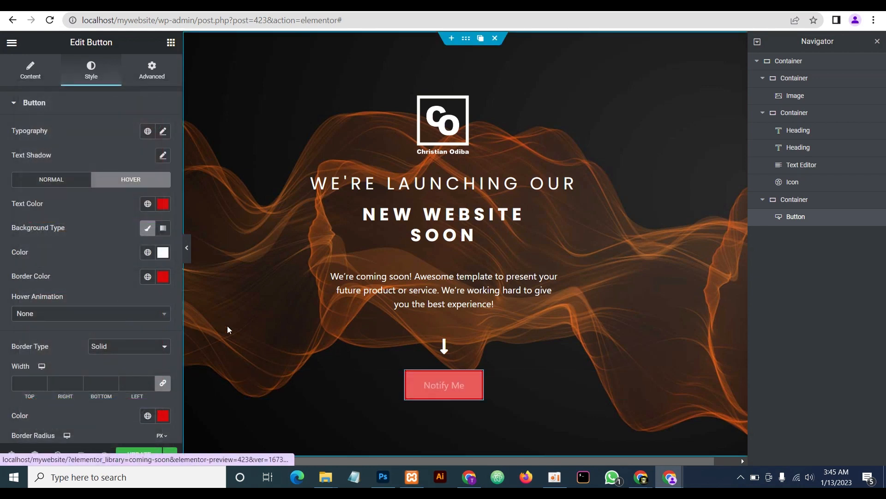
Preview the page with the editor panels hidden to check the Notify Me button
left_click(189, 249)
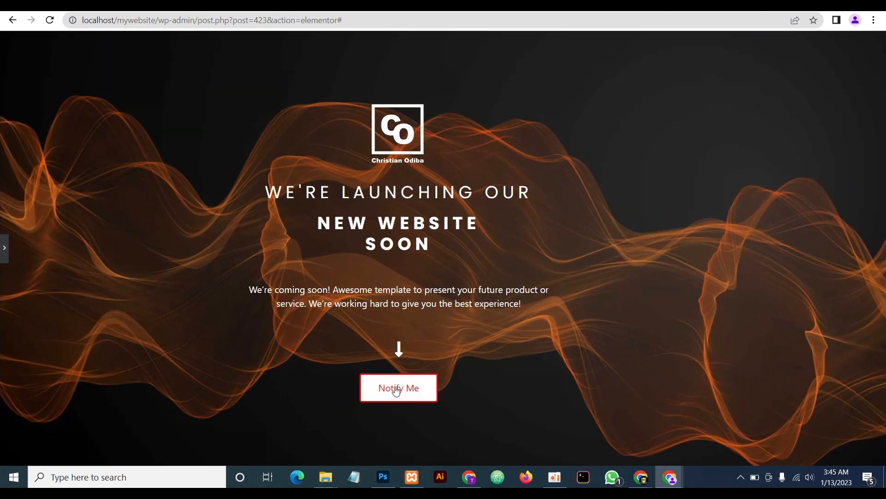
left_click(4, 248)
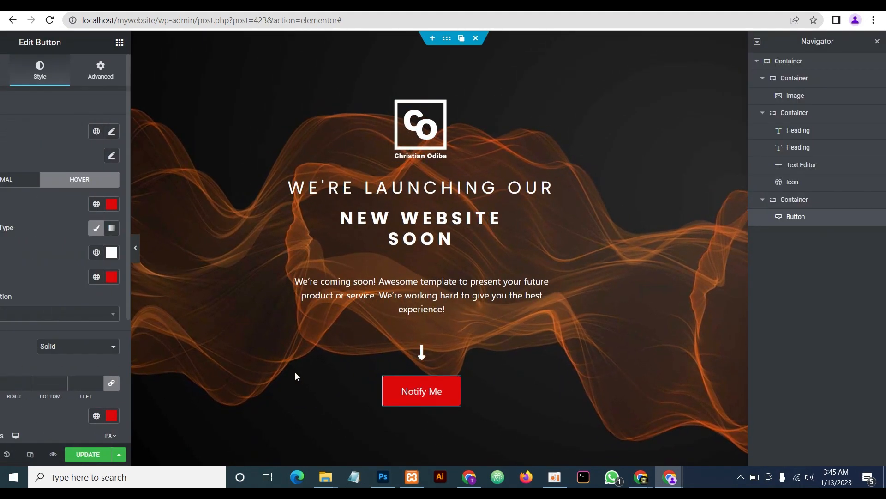
mouse_move(452, 380)
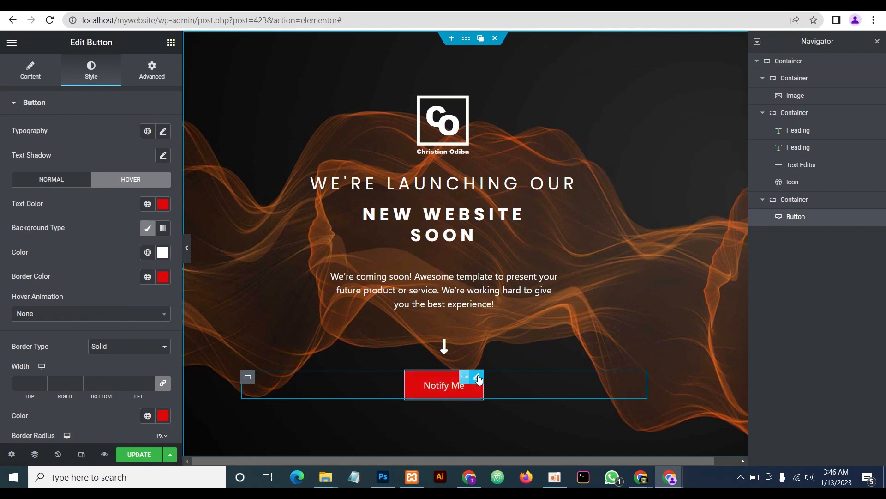
Duplicate the Notify Me button, relabel the copy 'Contact', and preview both buttons
left_click(463, 377)
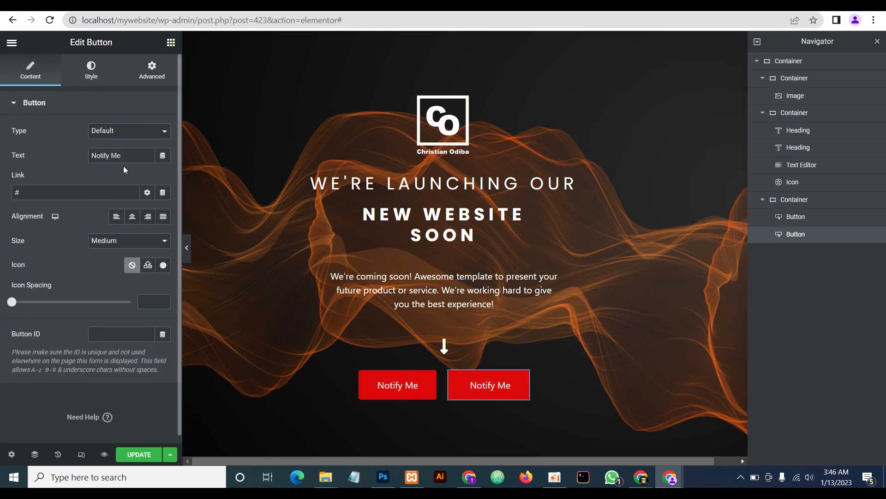
left_click_drag(122, 155, 30, 157)
type("Contact")
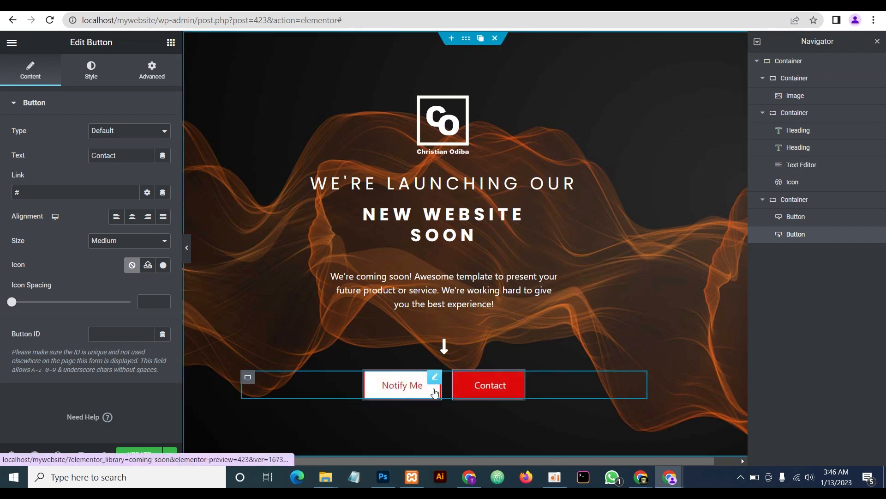
left_click(187, 252)
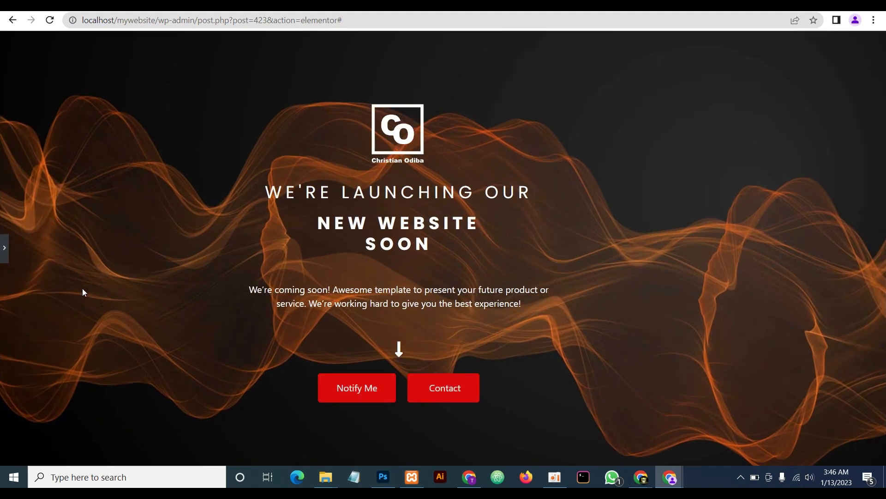
left_click(3, 247)
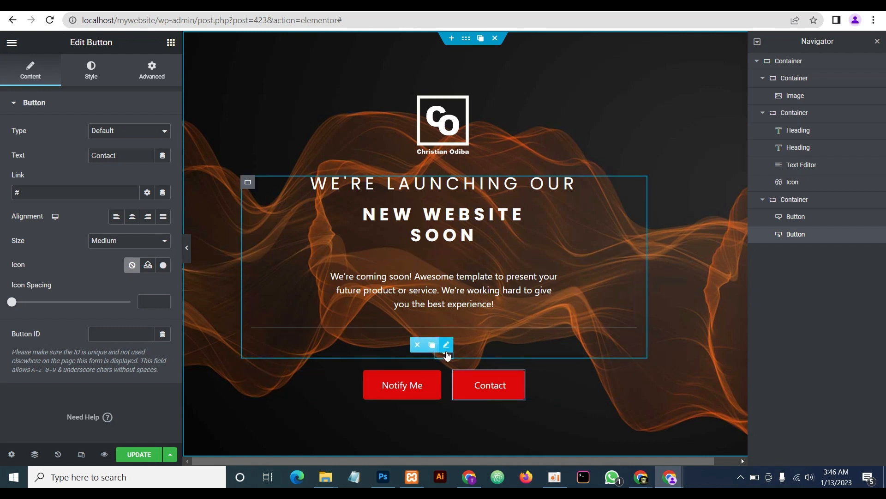
Give the headings container a 10 px bottom padding (0, 20, 10, 20)
left_click(248, 183)
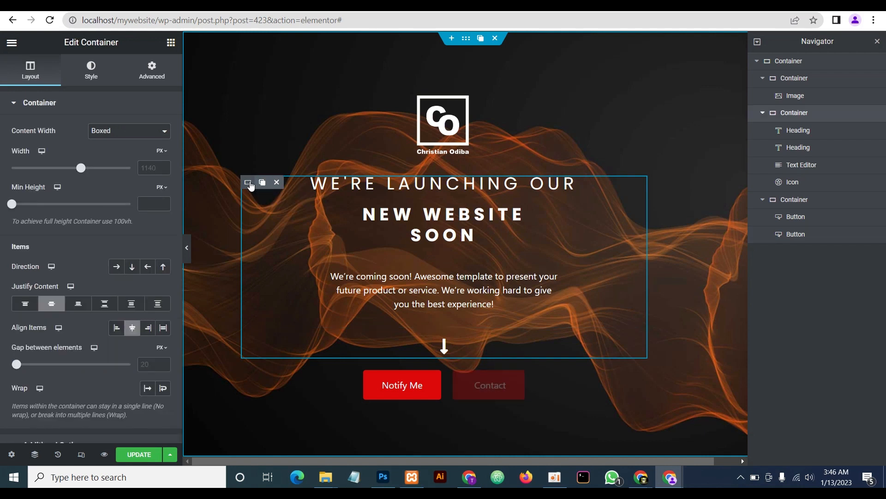
left_click(151, 71)
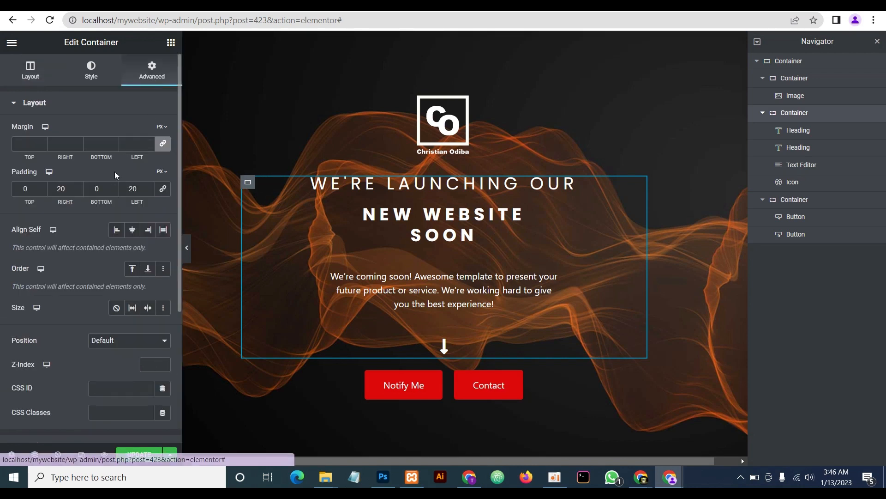
left_click(93, 188)
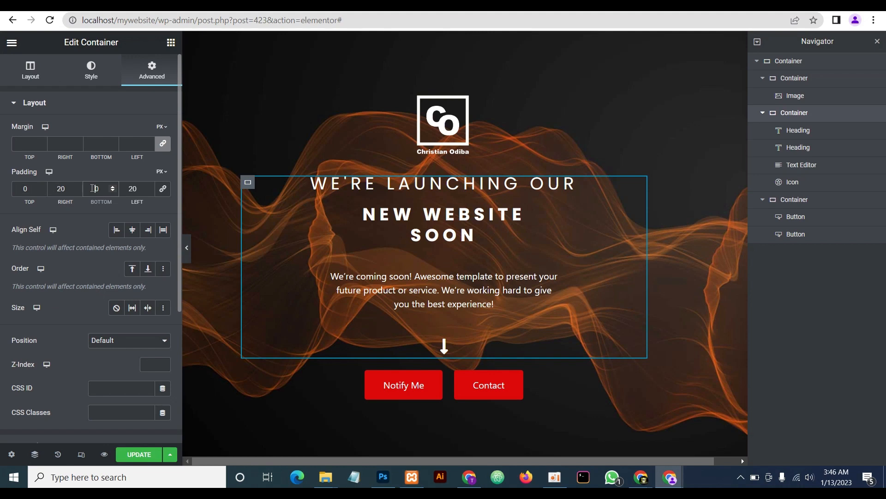
type("1")
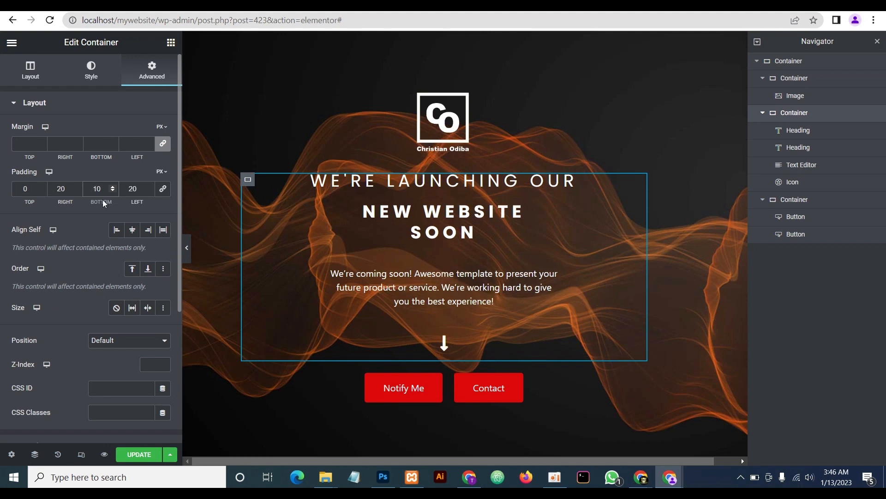
Preview the page without panels twice to check the new spacing above the buttons
left_click(187, 248)
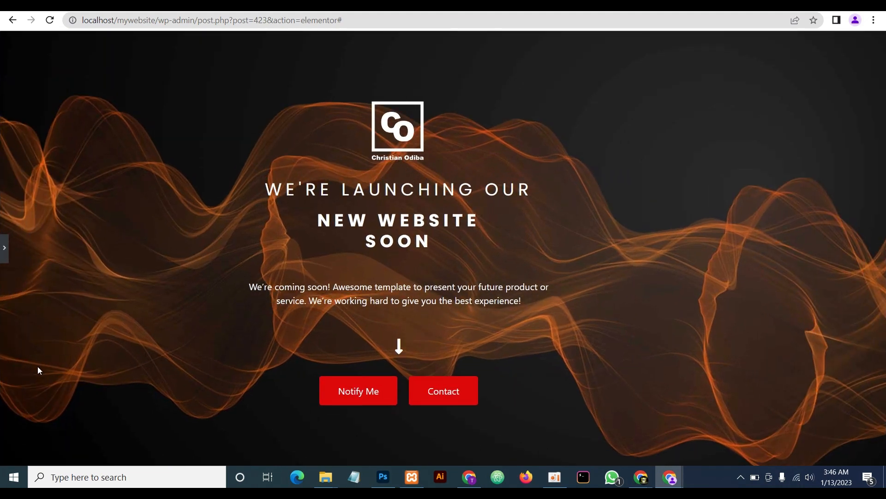
left_click(4, 247)
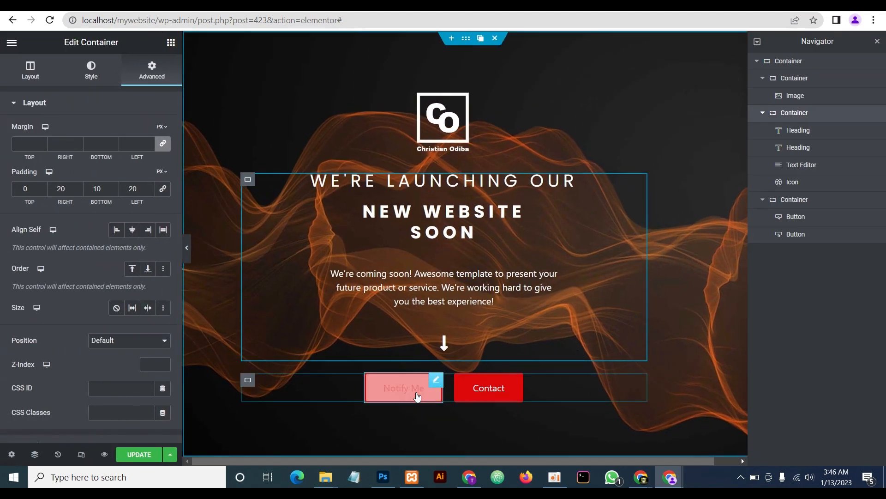
left_click(187, 248)
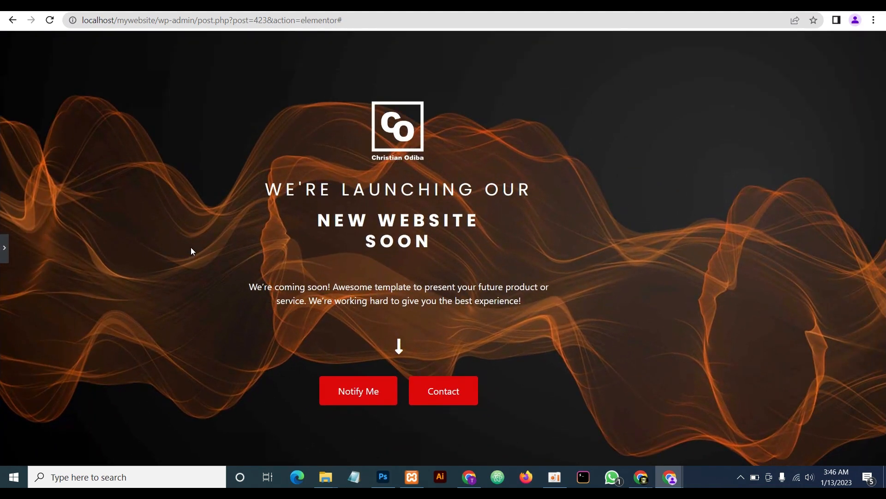
left_click(4, 247)
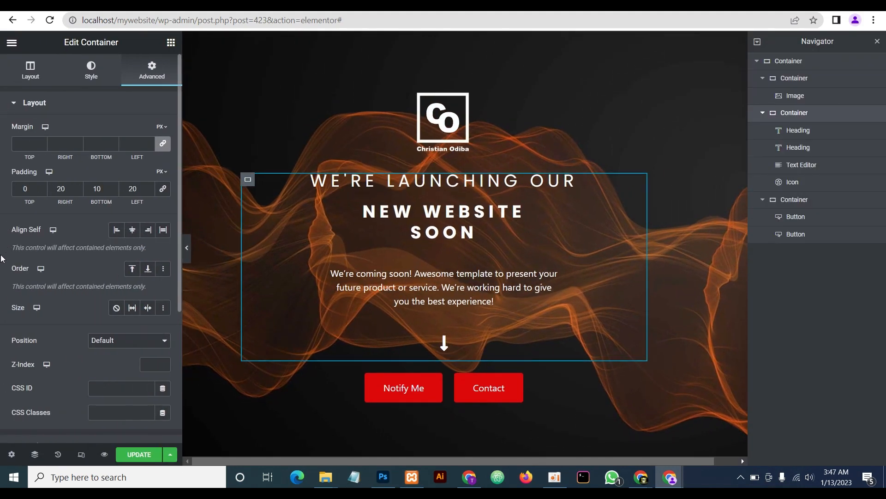
left_click(74, 449)
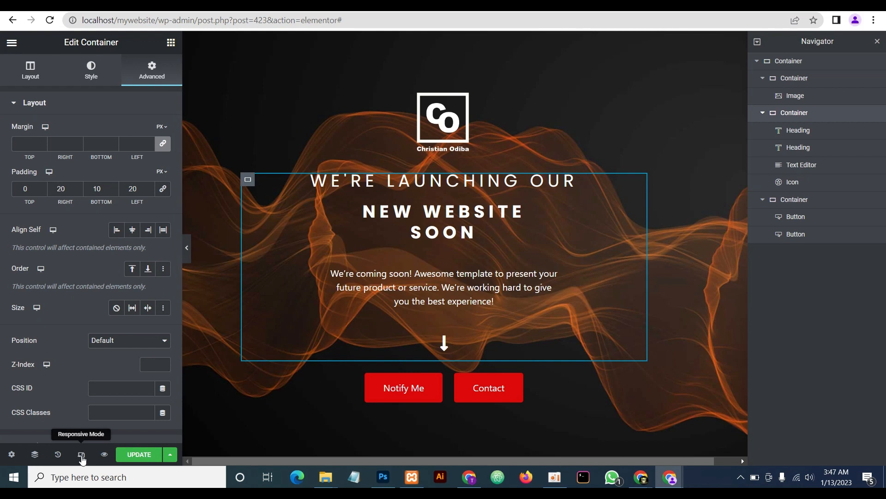
Preview the page at Tablet width with panels hidden, then switch the canvas to Mobile
left_click(415, 45)
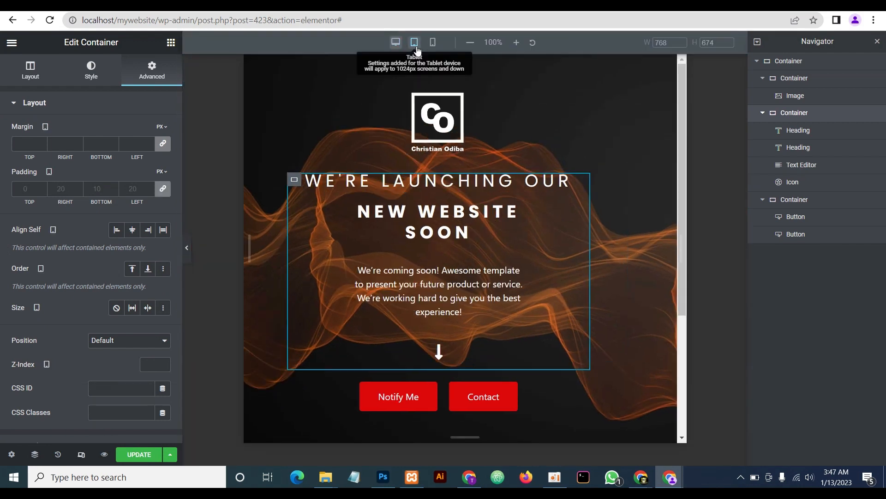
left_click(188, 252)
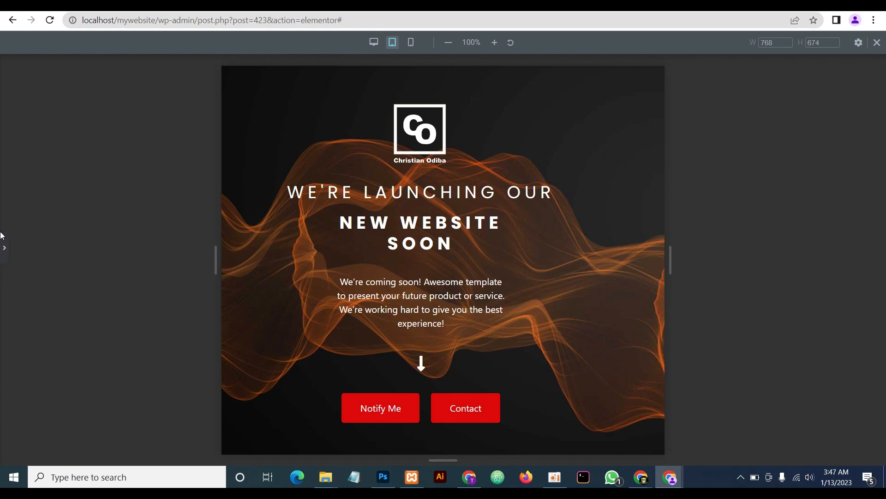
left_click(2, 249)
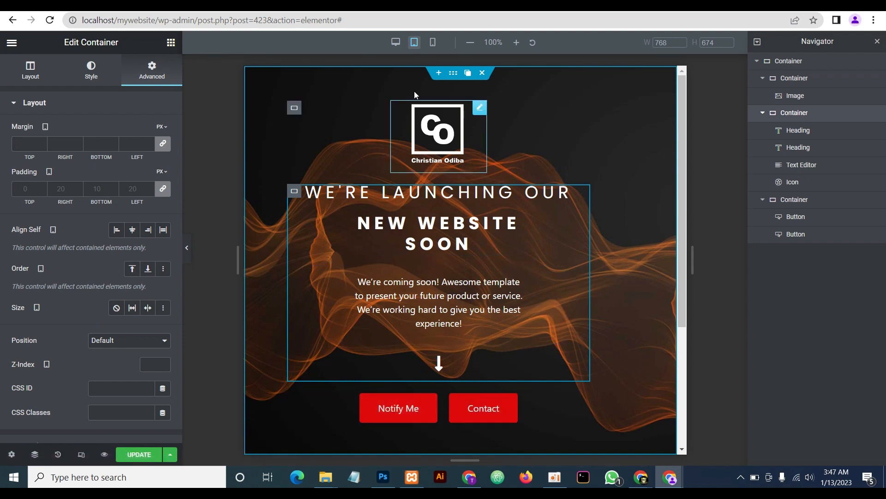
left_click(432, 42)
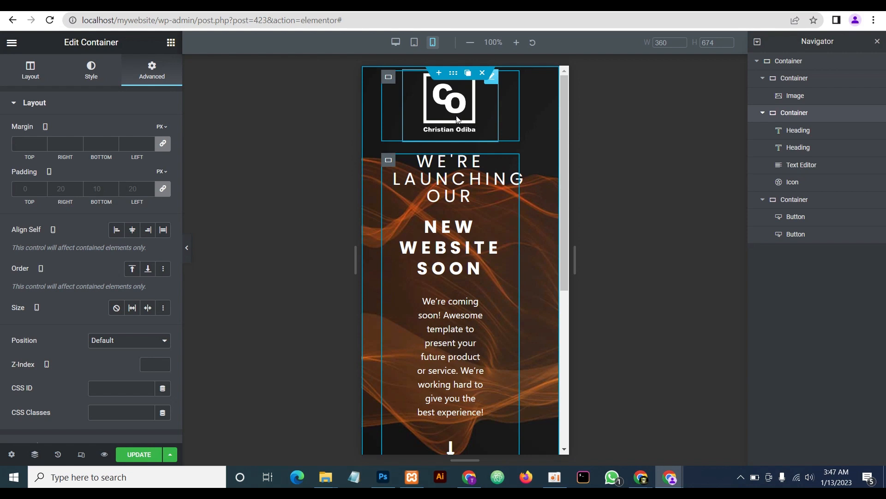
On mobile, set the logo width to 125 and the WE'RE LAUNCHING OUR heading to 20 px
left_click(492, 78)
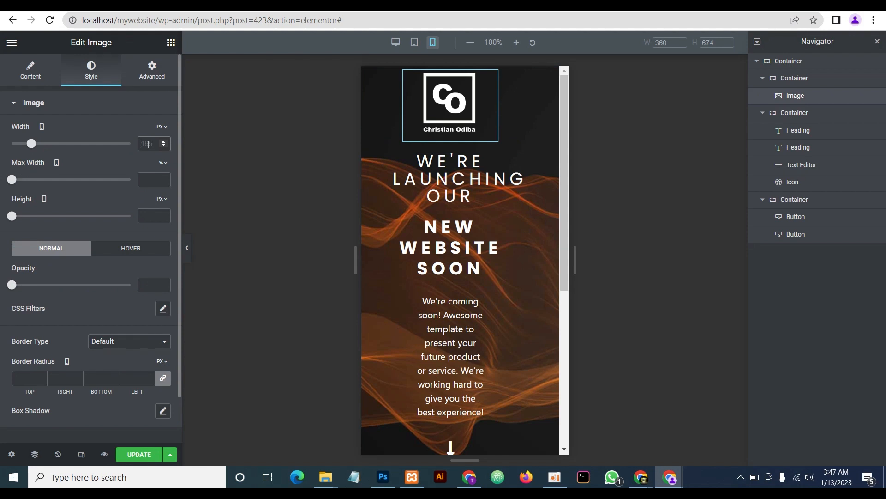
type("125")
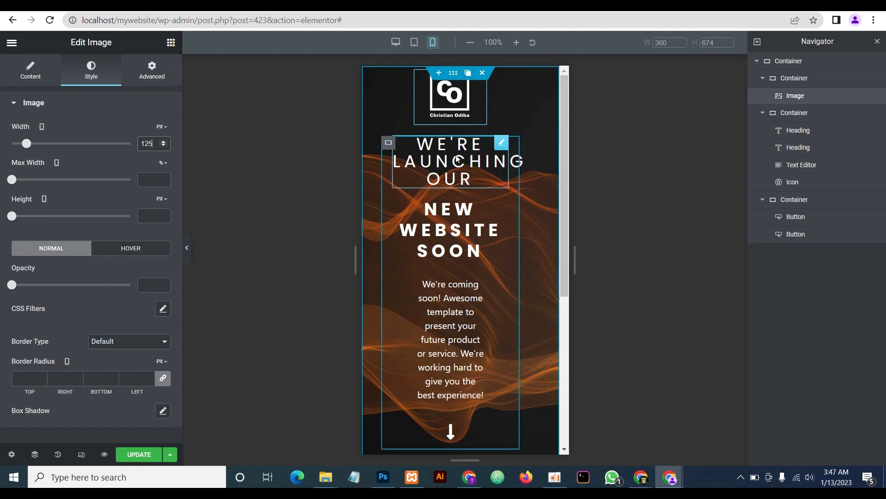
left_click(501, 142)
left_click(163, 156)
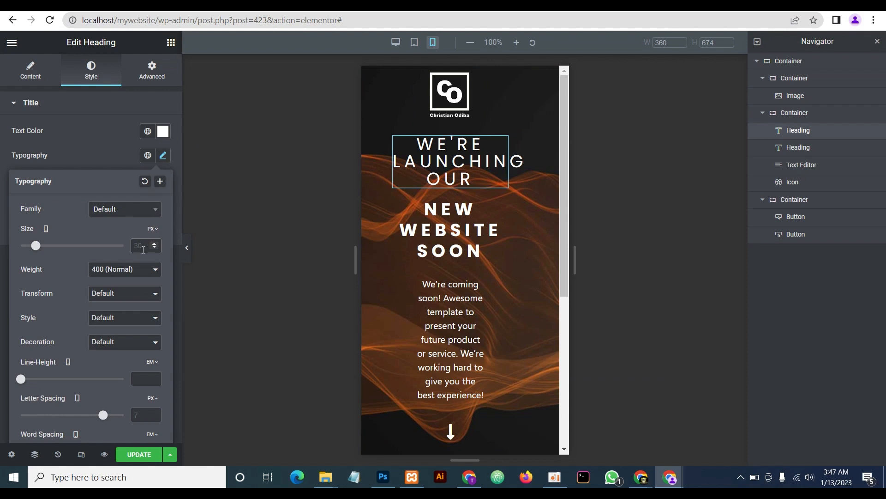
type("29")
key("BackSpace")
type("0")
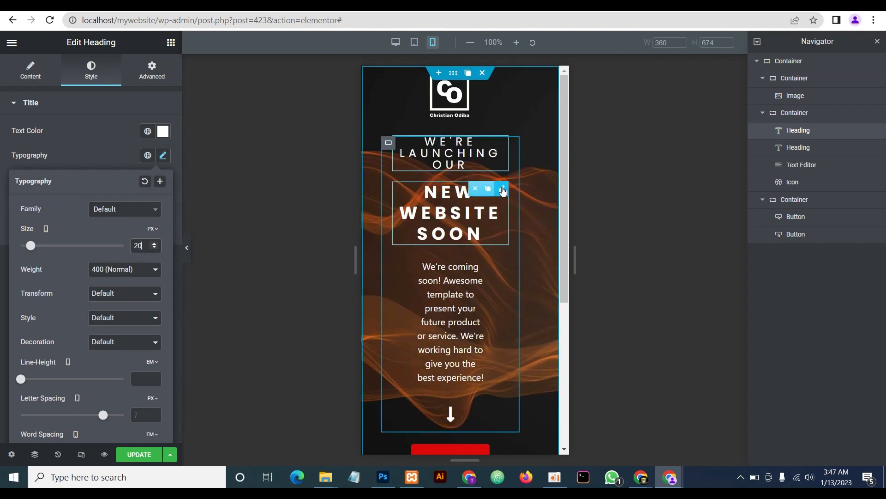
Set the NEW WEBSITE SOON heading's mobile font size to 20 px
left_click(487, 193)
left_click(163, 157)
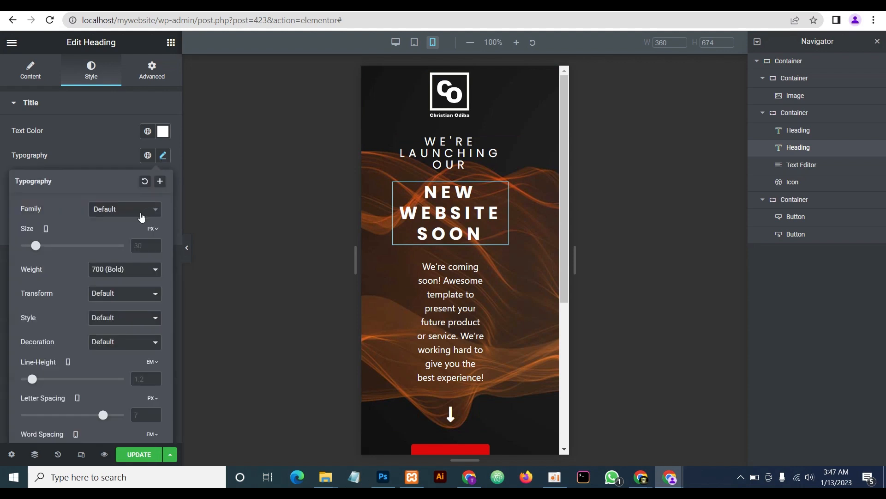
left_click(141, 246)
type("20")
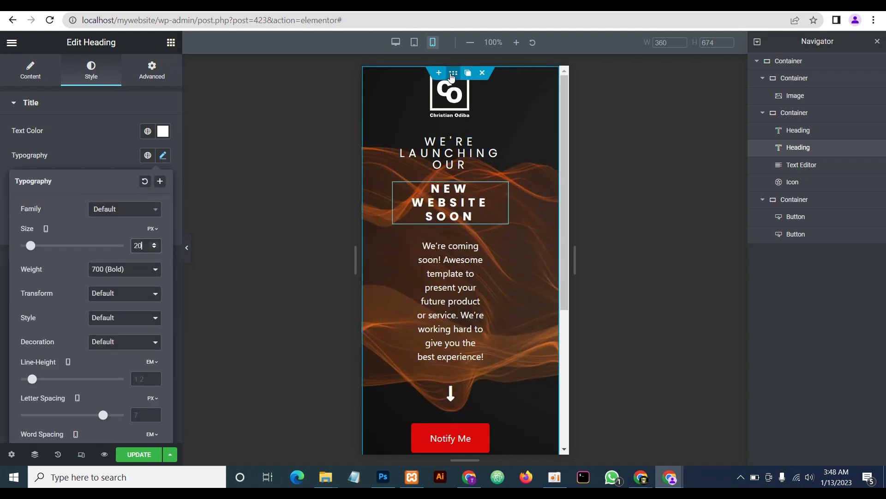
left_click(452, 77)
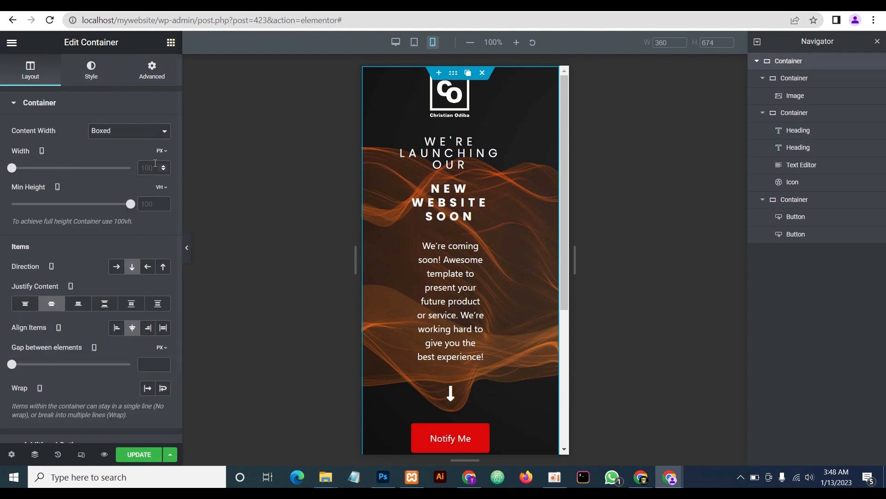
Set the outer container's mobile padding to 0 and the paragraph font size to 14 px
left_click(154, 78)
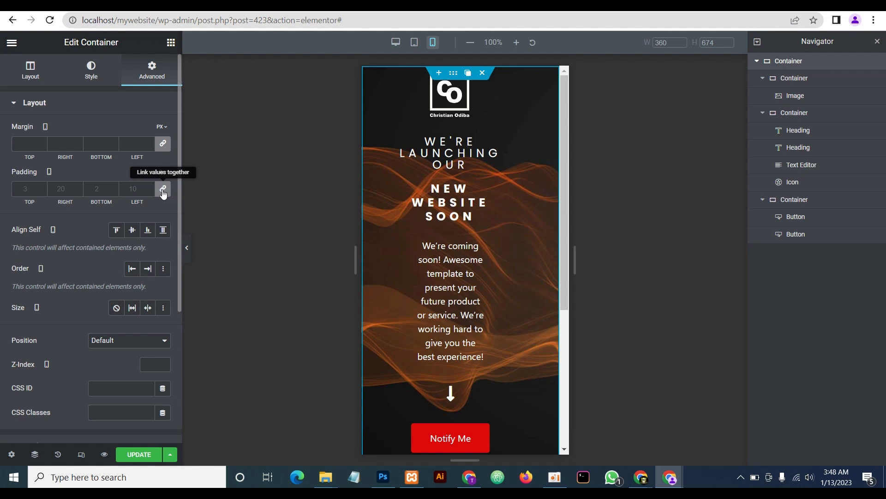
left_click(163, 192)
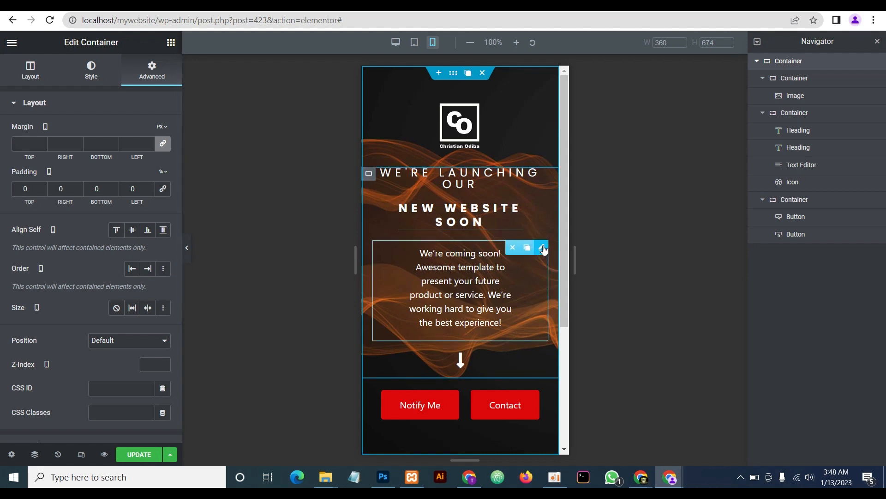
left_click(542, 249)
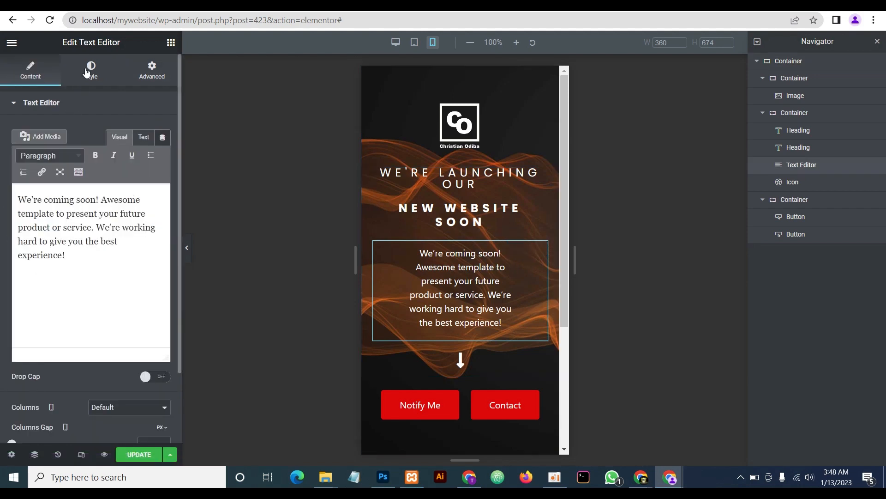
left_click(86, 72)
left_click(163, 180)
left_click(149, 271)
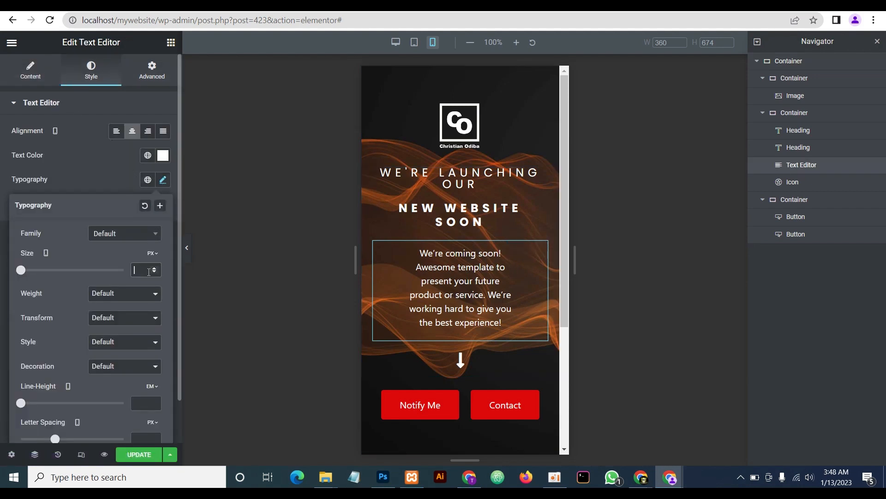
type("14")
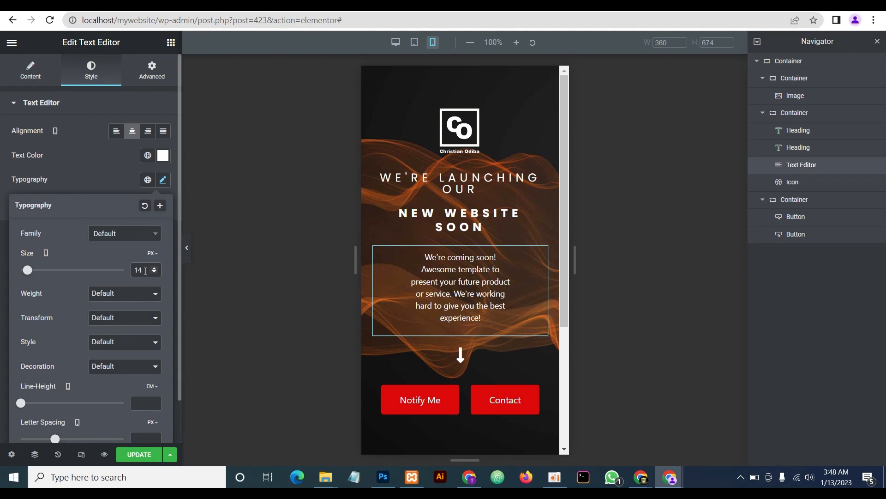
left_click(103, 160)
Set the paragraph's mobile padding to 0, preview the layout, and save with Update
left_click(151, 73)
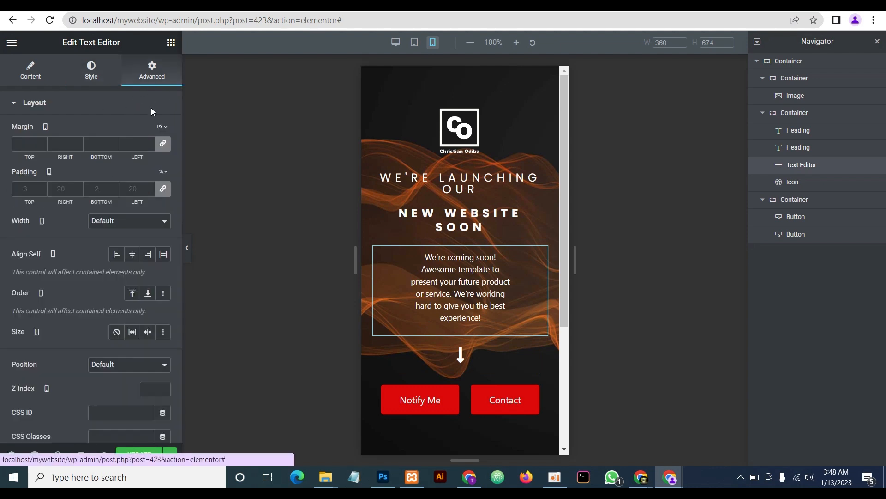
left_click(164, 190)
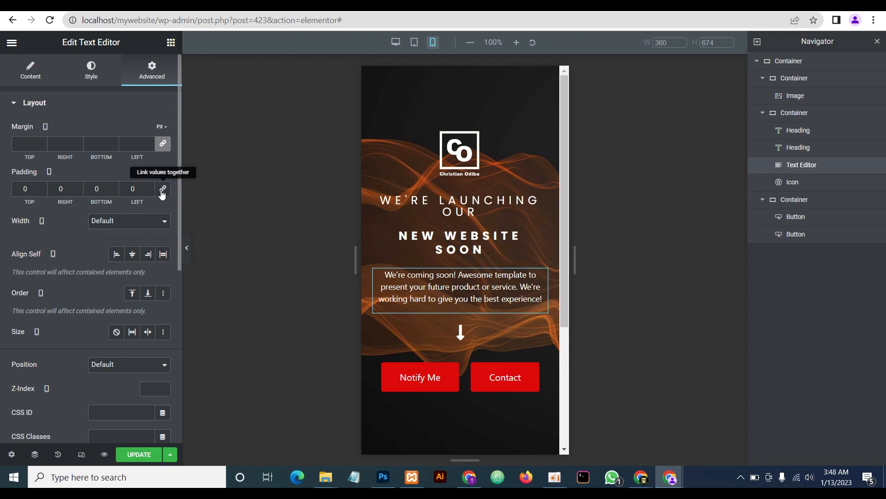
left_click(187, 250)
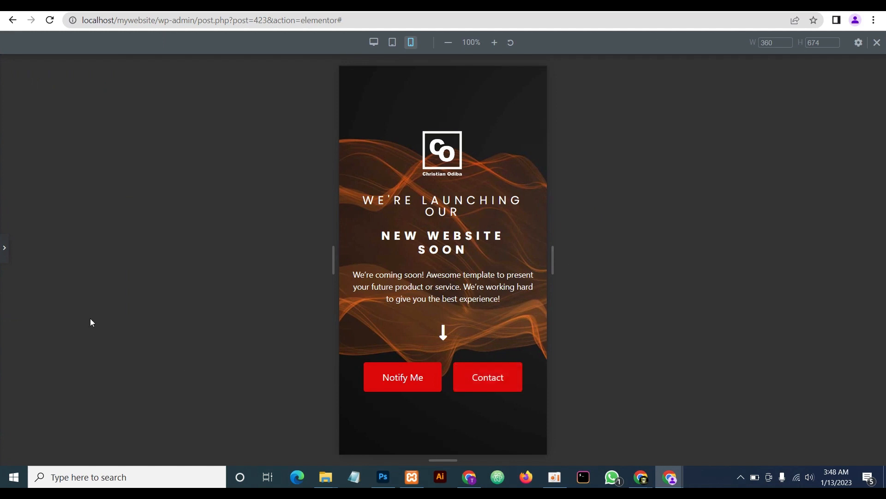
left_click(4, 248)
scroll(469, 332, "down", 2)
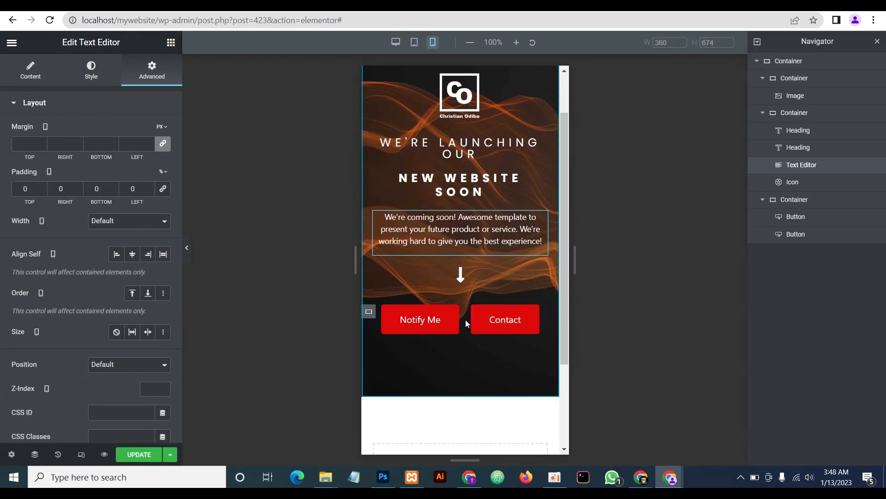
left_click(157, 448)
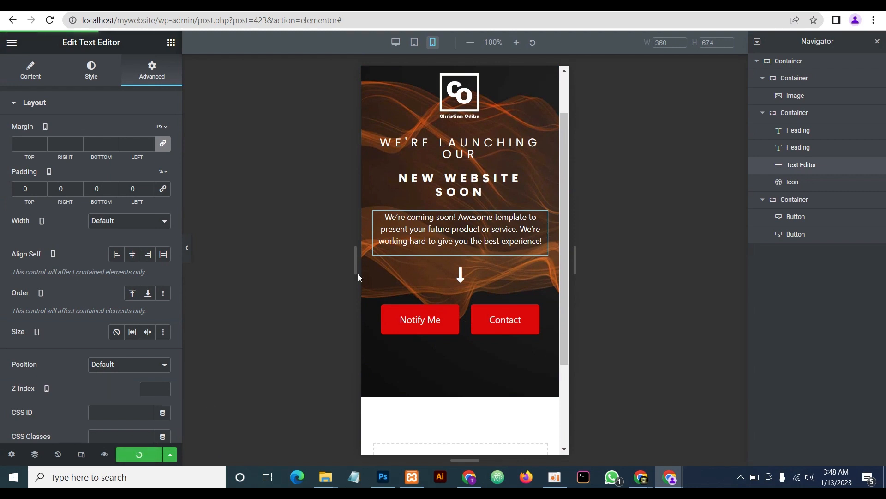
Switch the canvas back to Desktop, close the Navigator and responsive bar, then preview the page
left_click(396, 42)
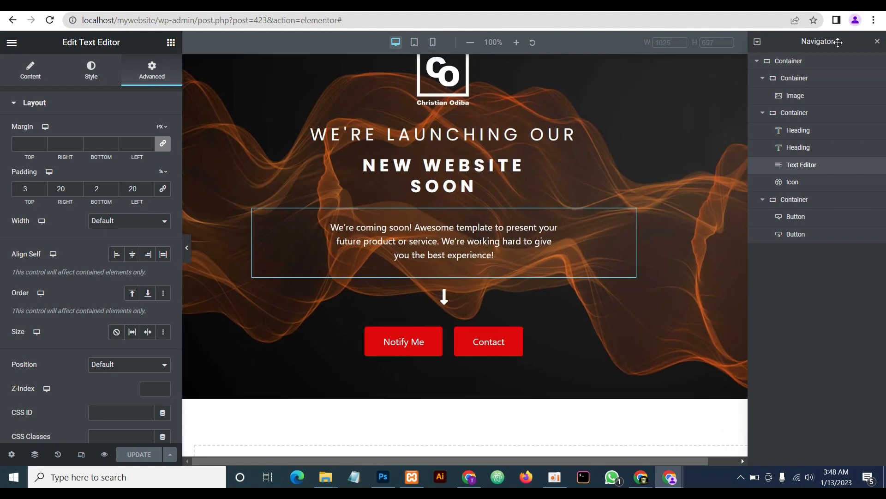
left_click(877, 42)
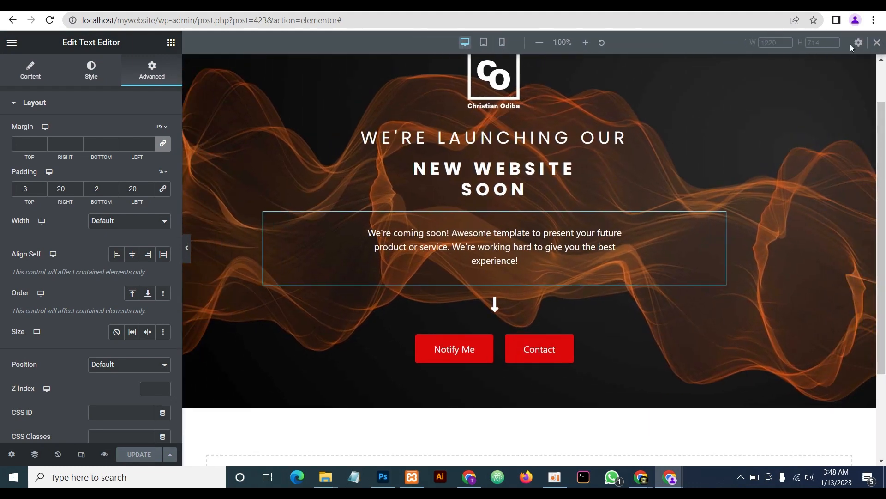
left_click(877, 42)
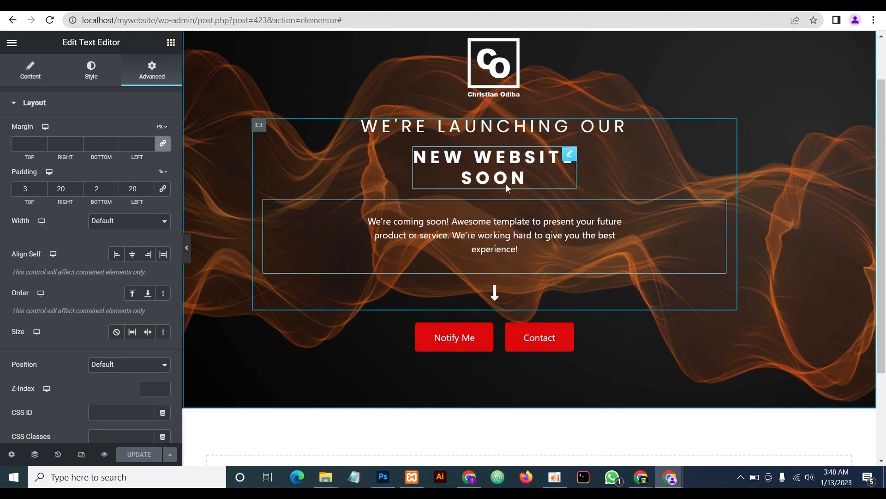
left_click(186, 253)
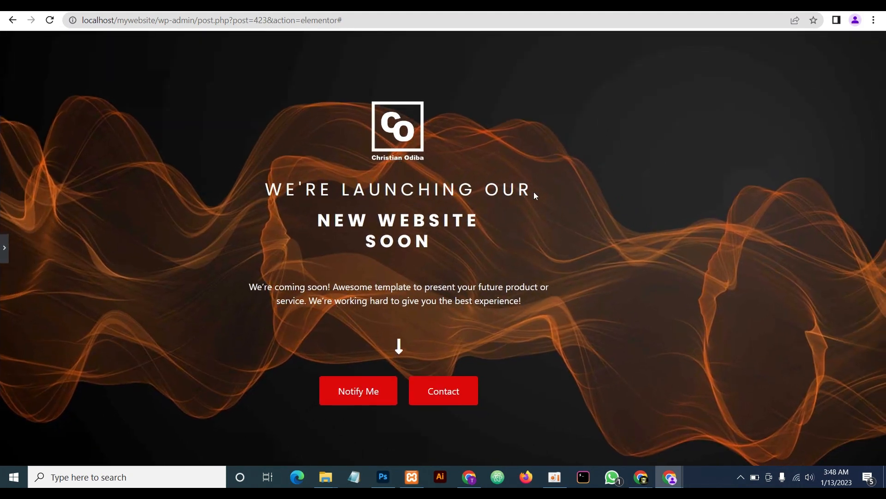
left_click(4, 247)
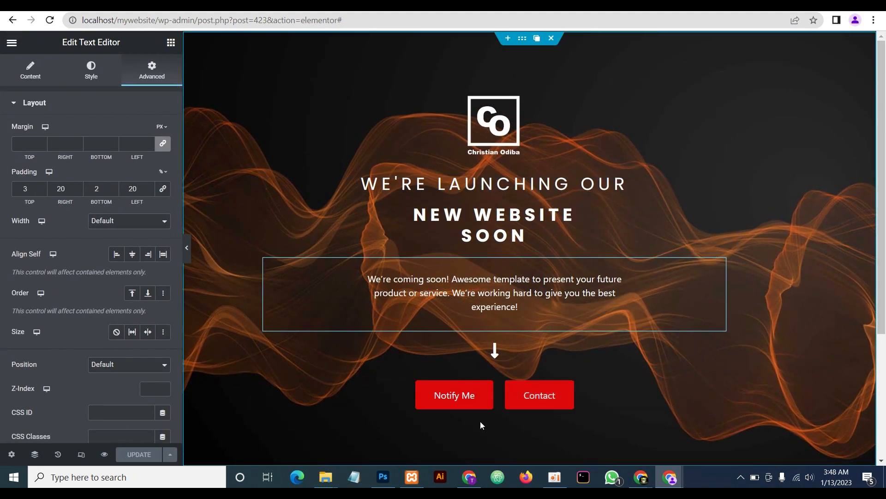
Search widgets for 'soc' and drop a Social Icons widget below the two buttons
left_click(171, 42)
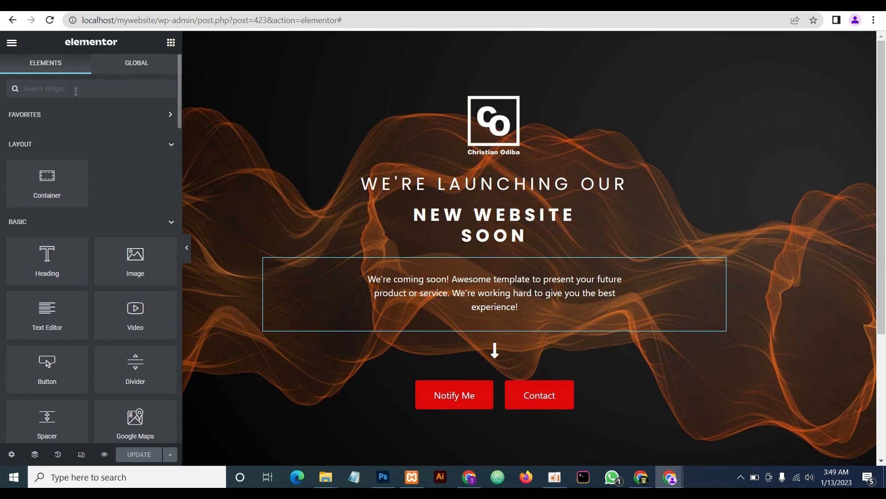
type("soc")
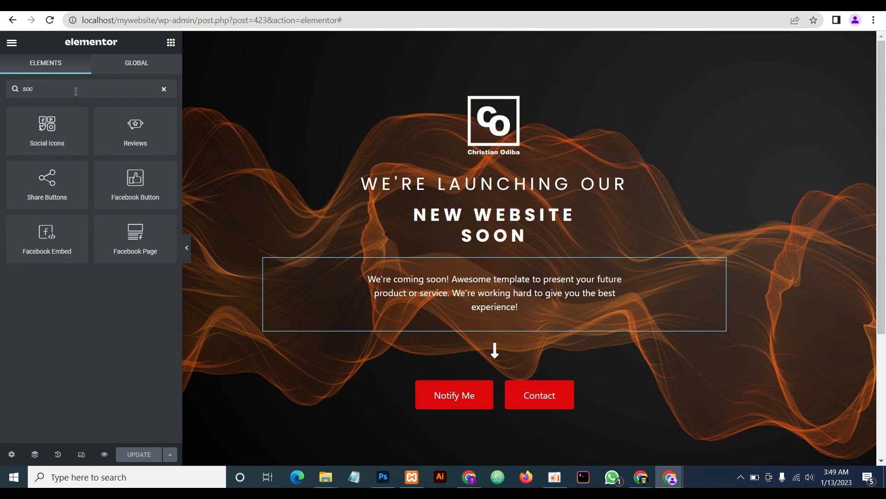
left_click_drag(60, 111, 502, 402)
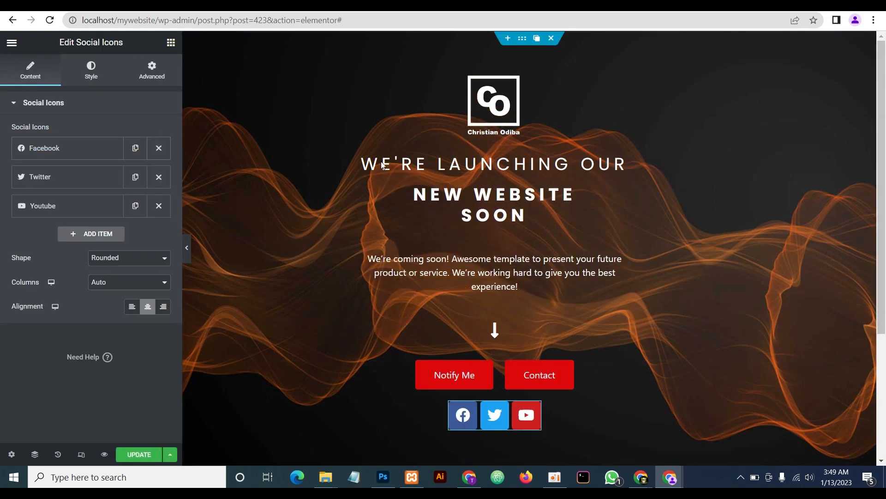
left_click(35, 455)
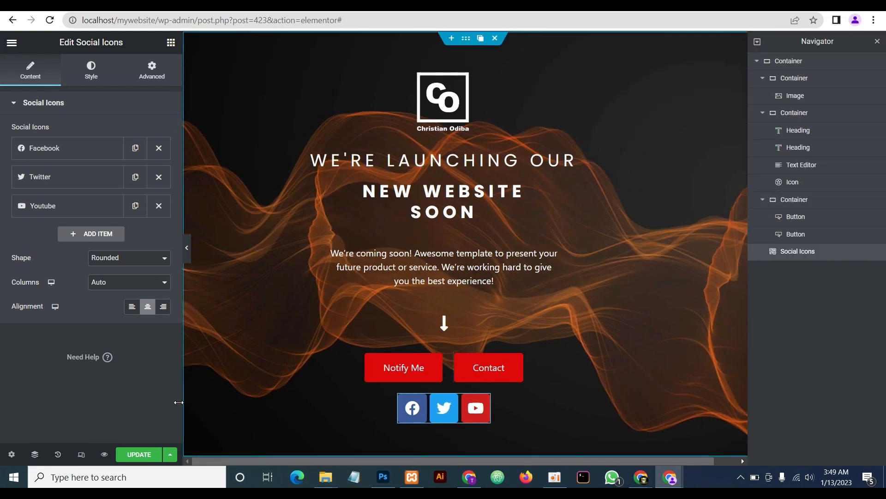
Switch the icon colour to Custom with a fully transparent primary colour
left_click(91, 73)
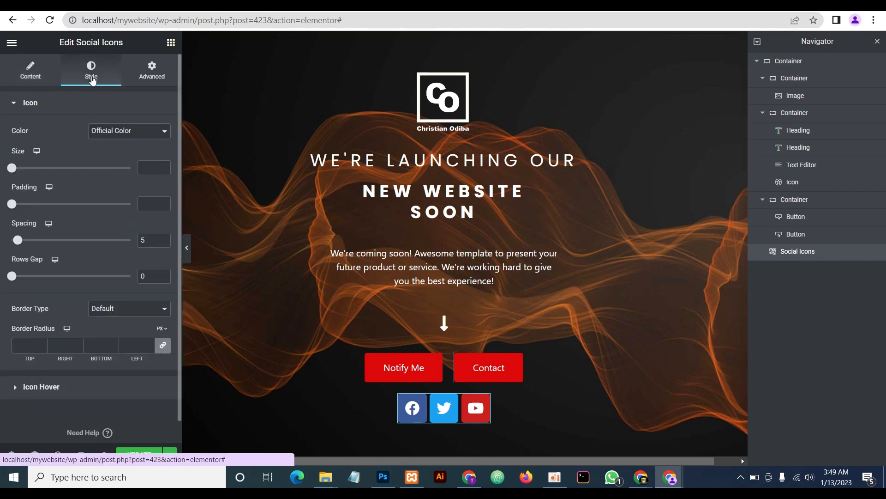
left_click(108, 131)
left_click(110, 152)
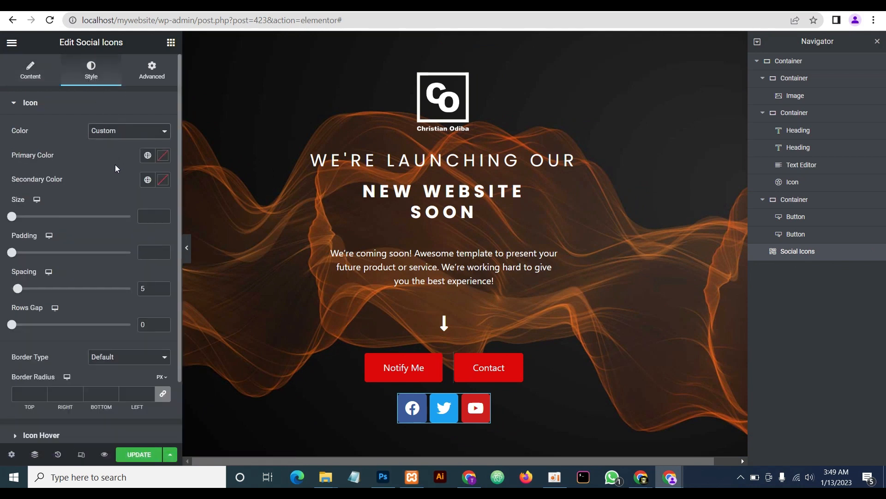
left_click(163, 157)
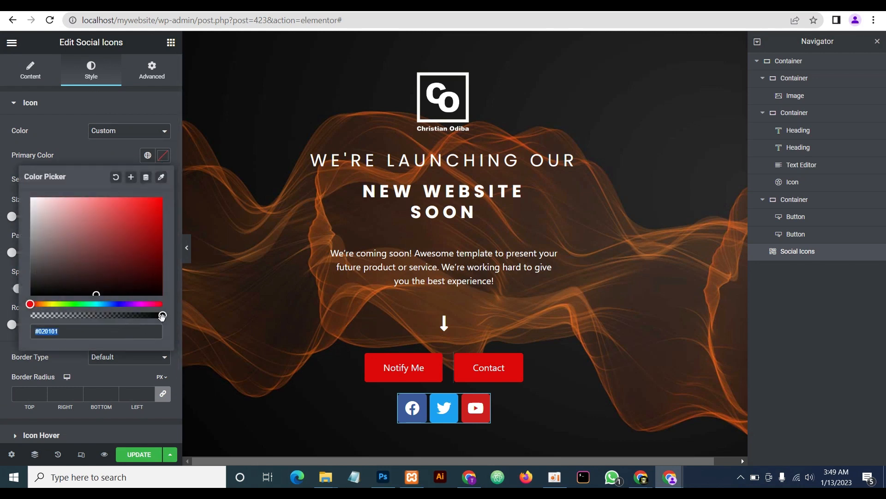
left_click_drag(162, 316, 31, 315)
left_click(75, 142)
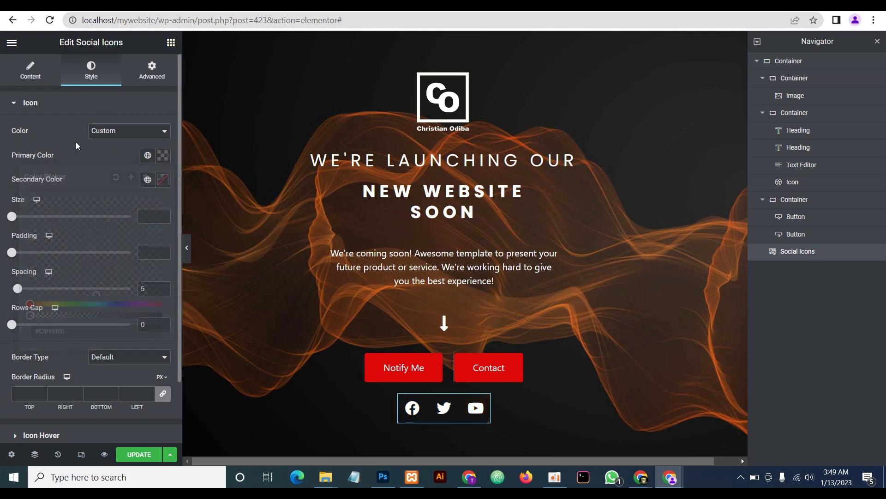
Set the icons' secondary colour to white #FFFFFF and their spacing to 0
left_click(163, 179)
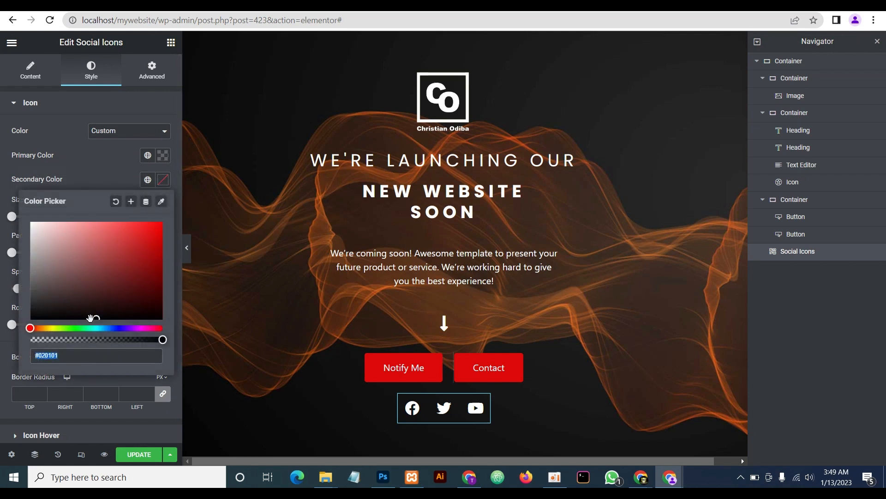
left_click_drag(93, 316, 22, 212)
left_click(63, 164)
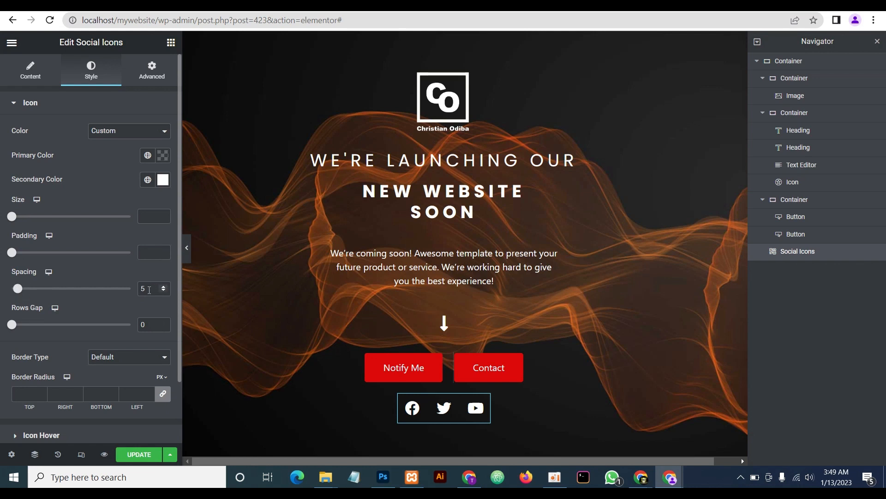
type("0")
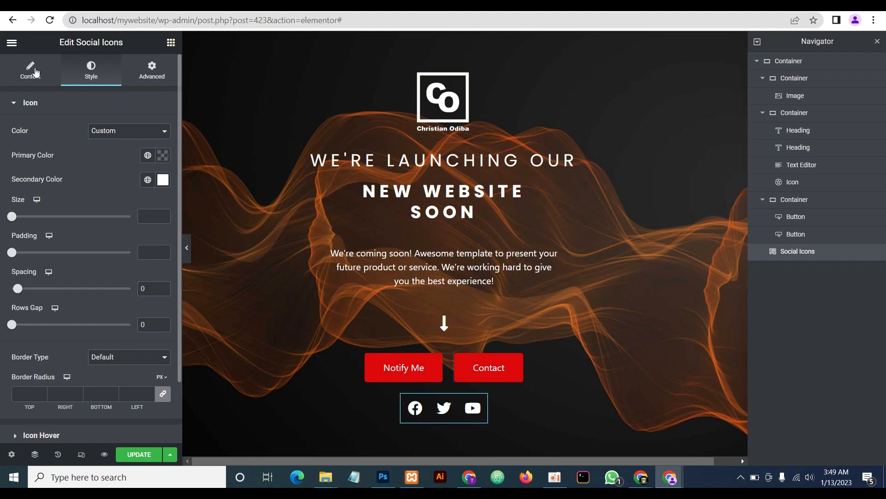
left_click(37, 82)
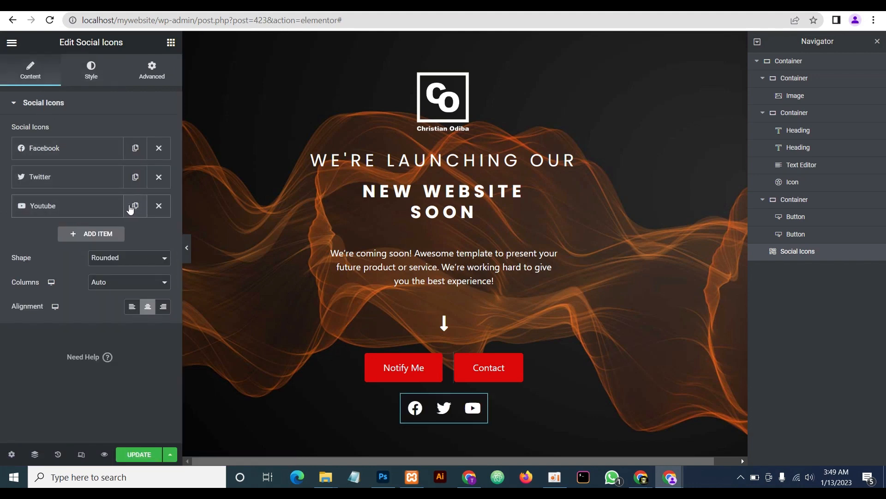
Replace the Youtube social icon with Instagram from the icon library
left_click(87, 210)
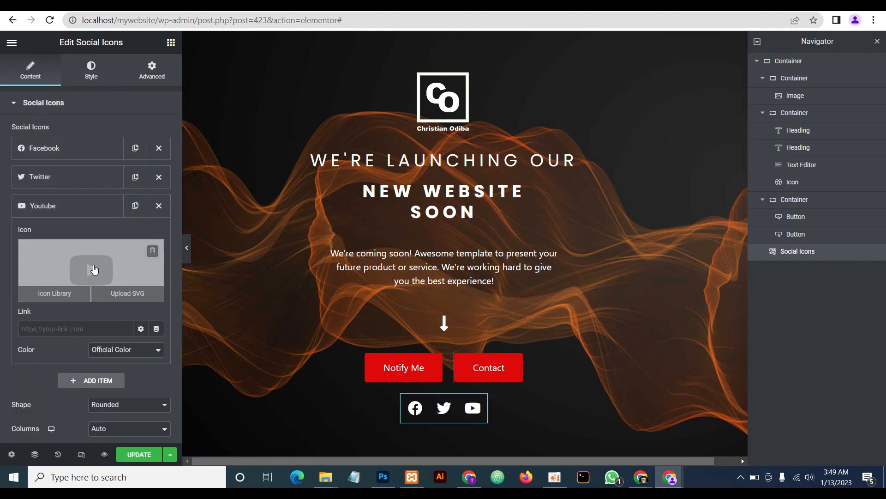
left_click(94, 270)
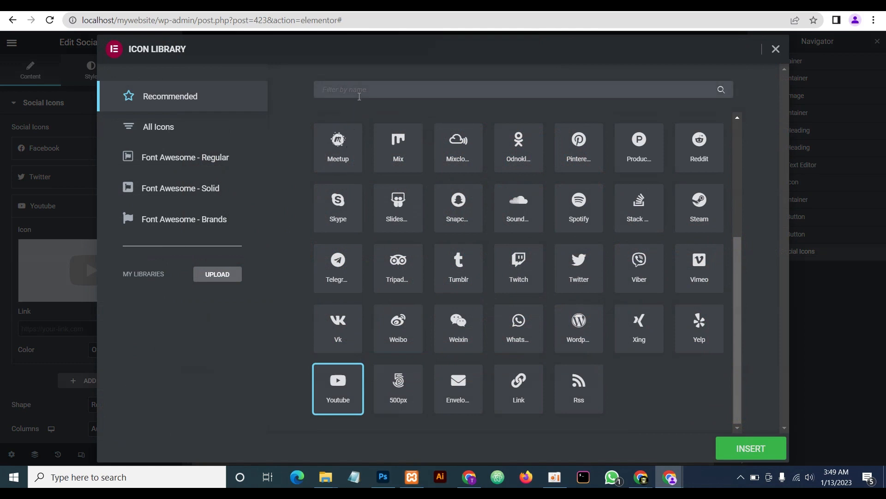
left_click(359, 97)
type("ista")
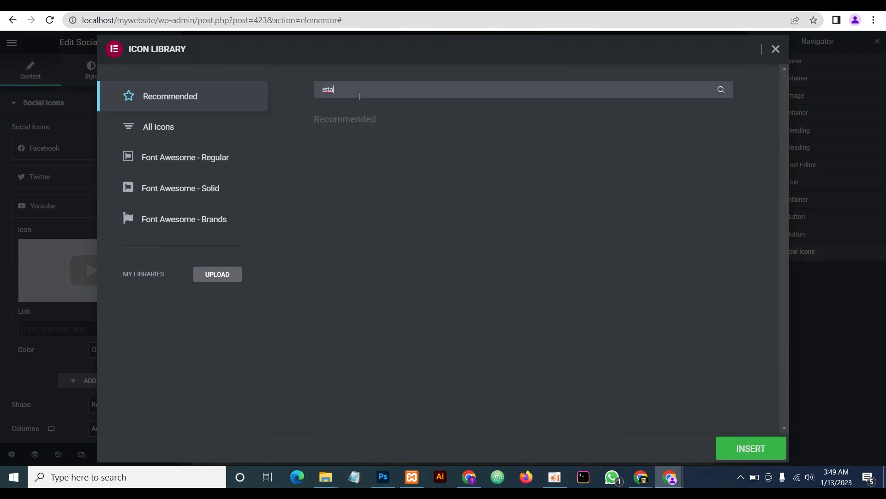
key("BackSpace")
key("BackSpace")
key("BackSpace")
type("nst")
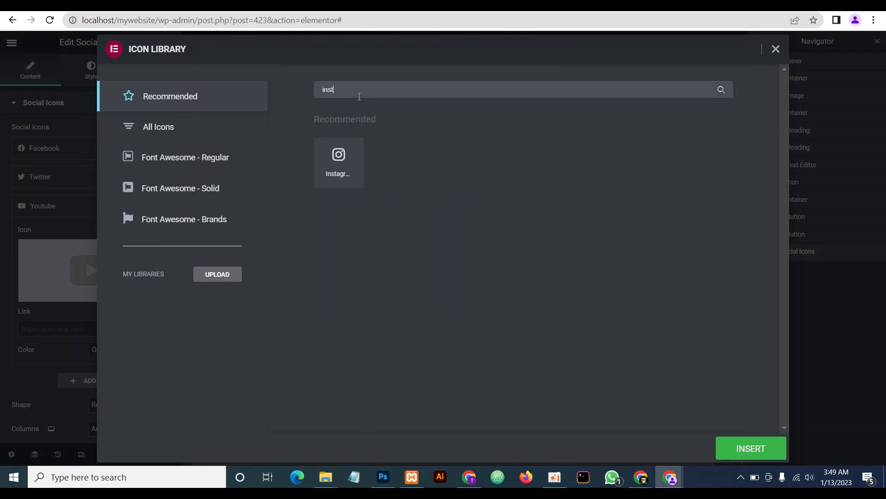
left_click(326, 152)
left_click(751, 448)
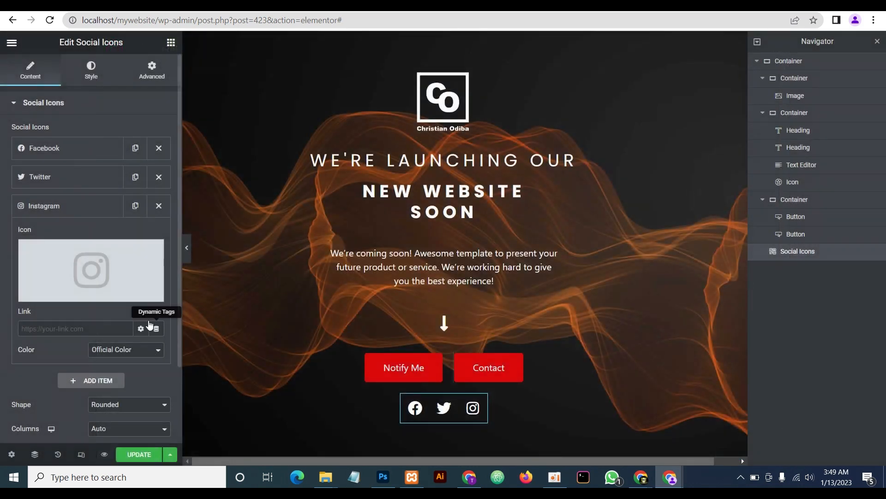
Duplicate the Instagram item, change the copy to WhatsApp, and preview the page
left_click(136, 205)
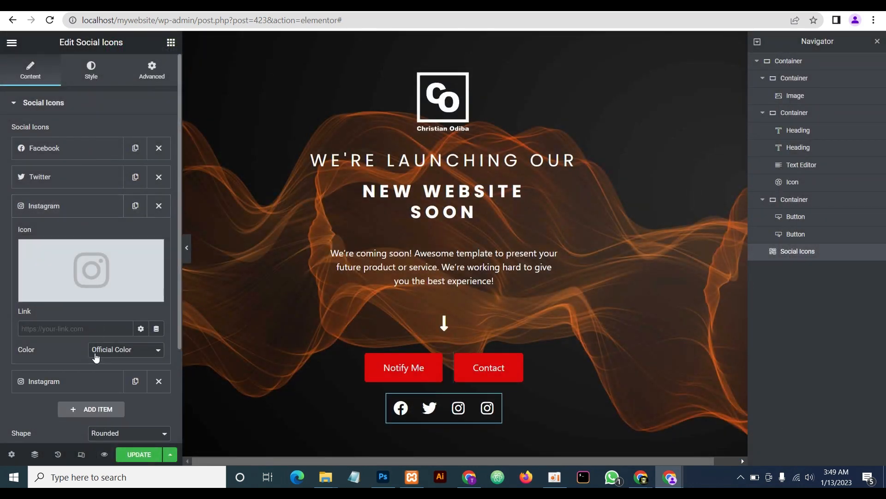
left_click(73, 206)
left_click(74, 234)
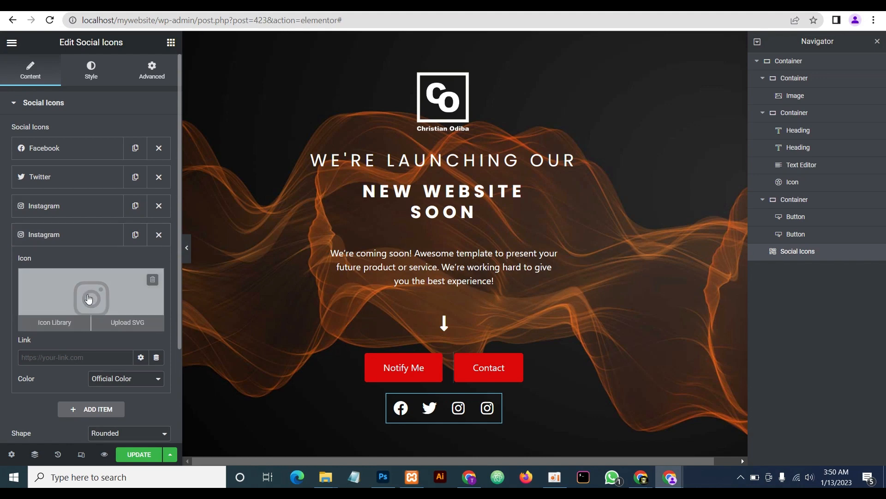
left_click(54, 318)
left_click(354, 90)
type("whats")
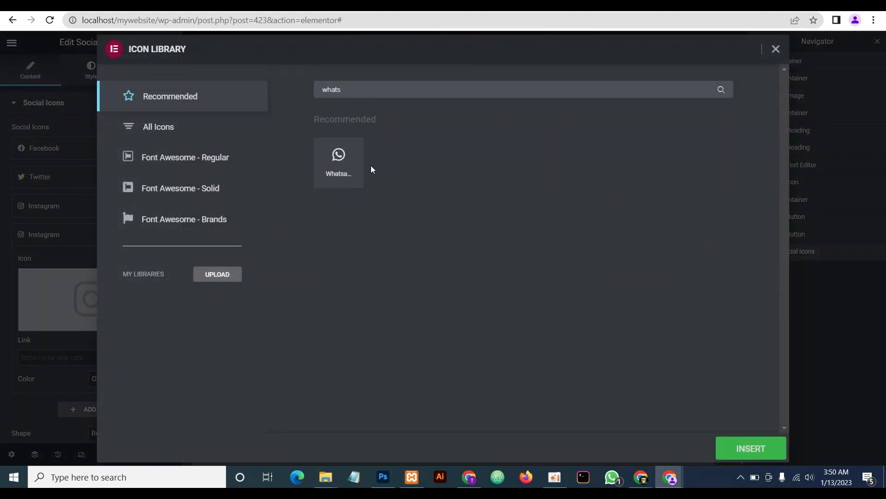
left_click(355, 168)
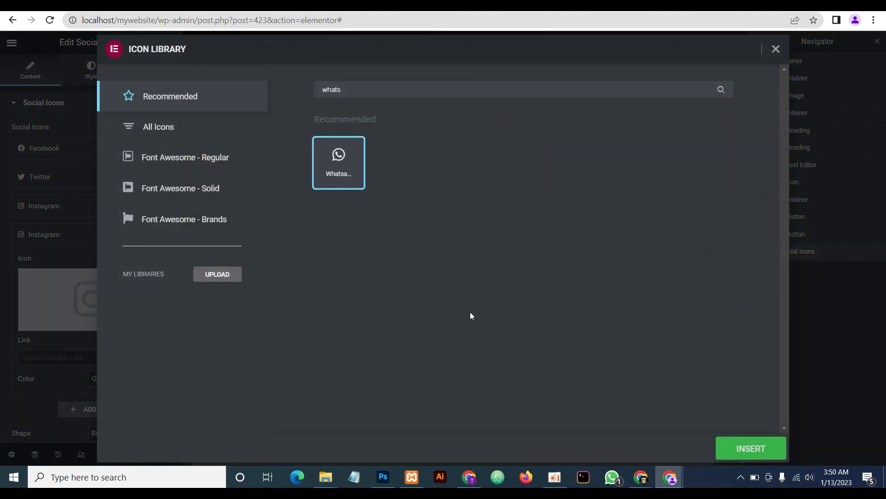
left_click(744, 441)
left_click(188, 249)
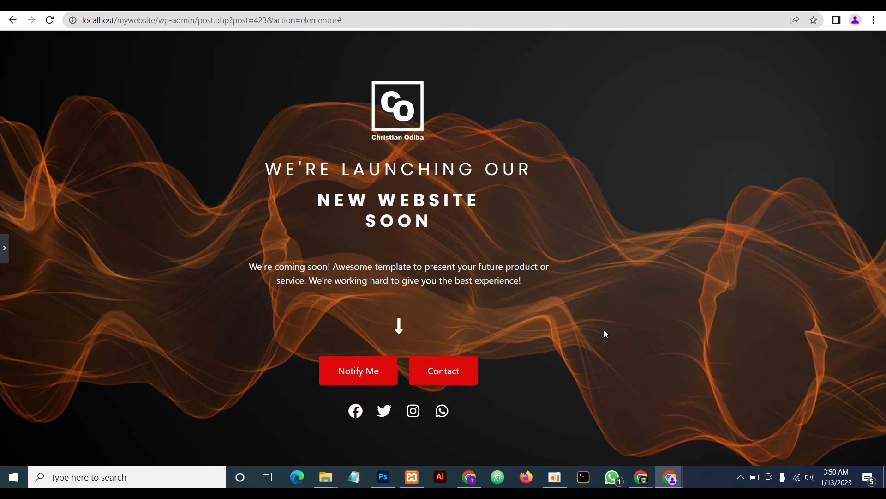
Save with Update, then preview the page at Mobile, Tablet and Desktop widths
left_click(3, 248)
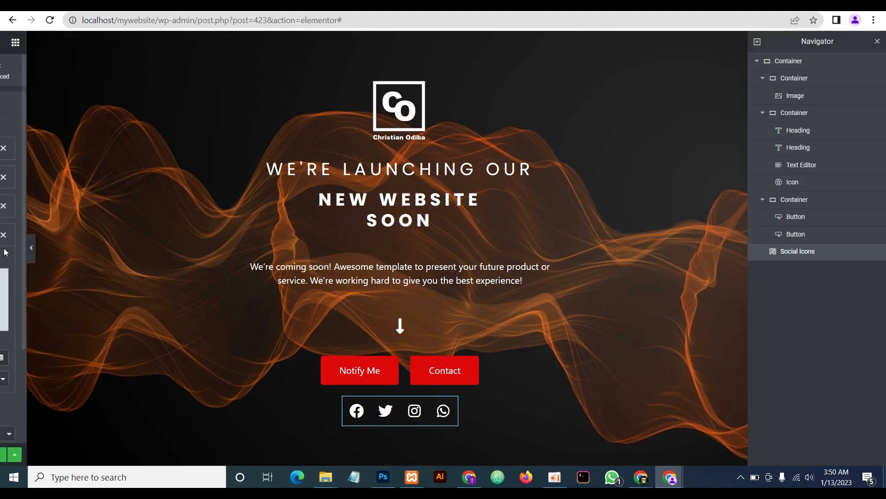
left_click(150, 456)
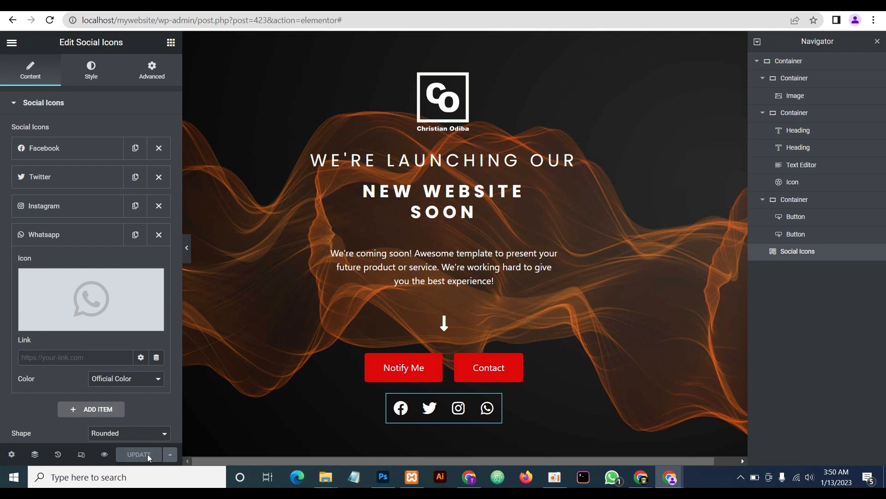
left_click(81, 454)
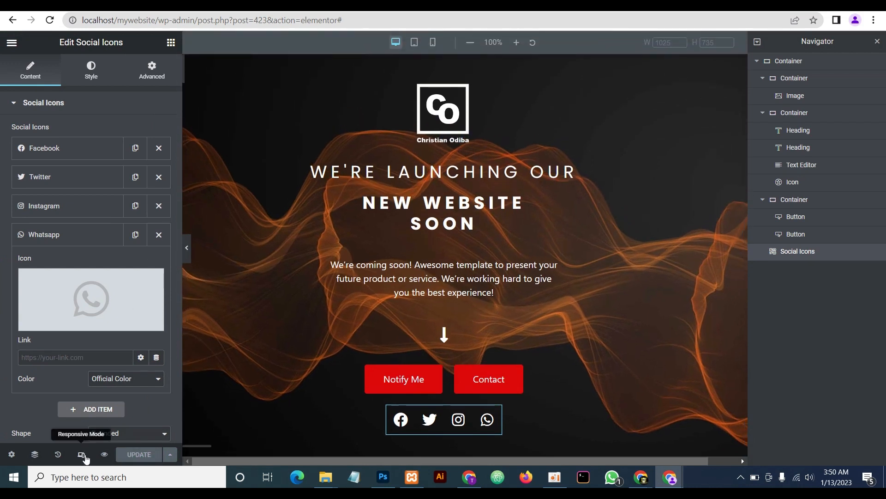
left_click(433, 43)
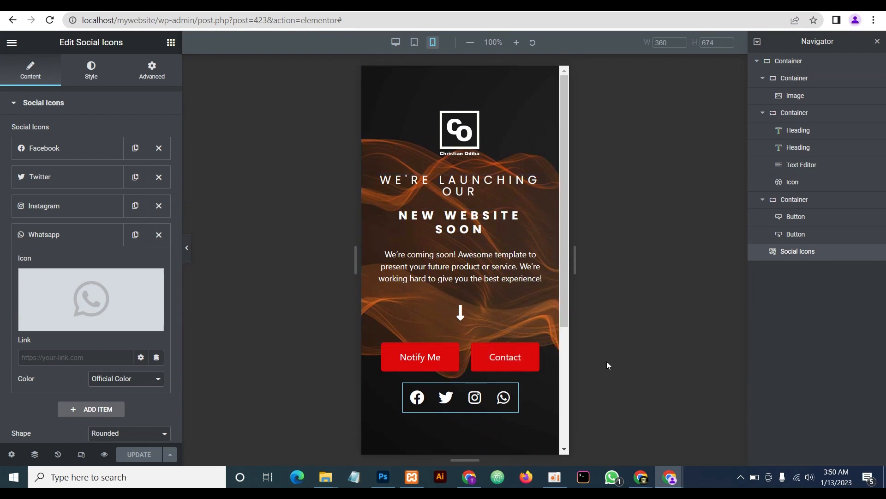
left_click(186, 249)
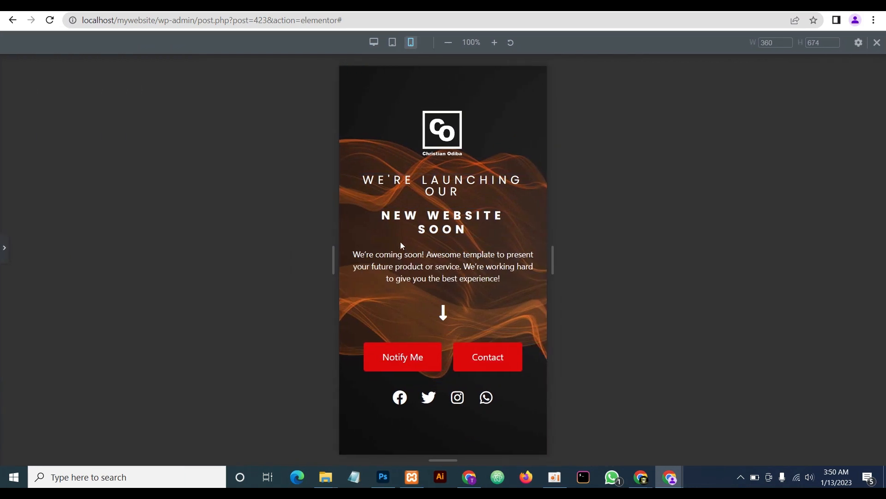
left_click(391, 42)
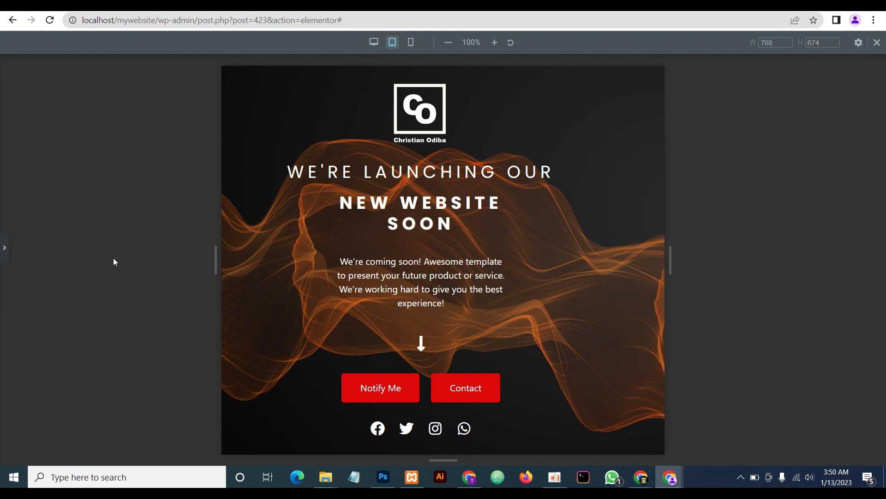
left_click(373, 42)
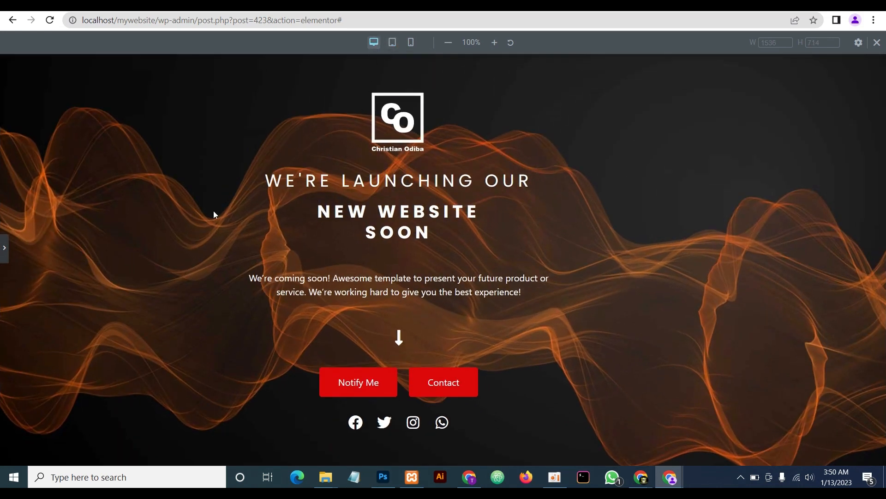
left_click(3, 248)
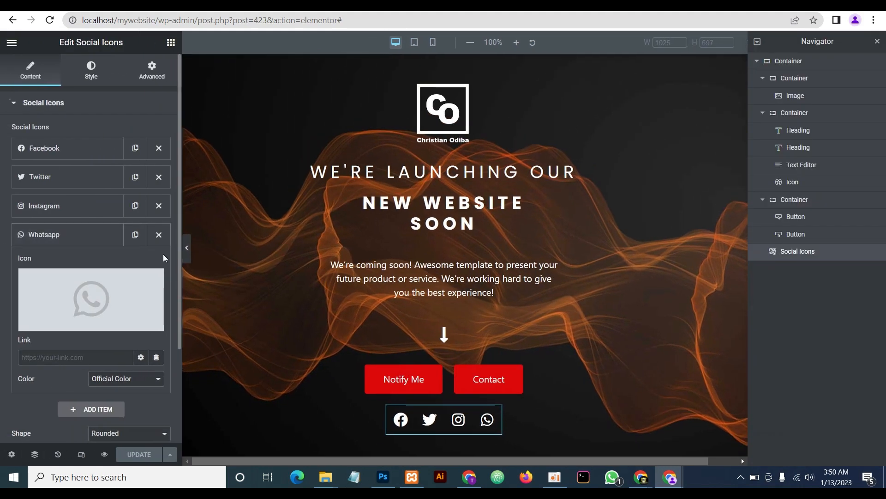
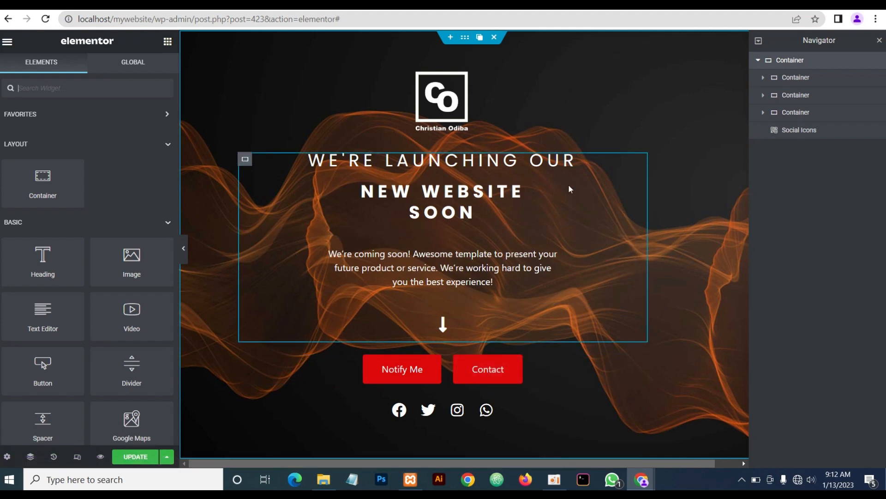
Set the outer container's left padding to 20, preview the page, and save with Update
left_click(184, 251)
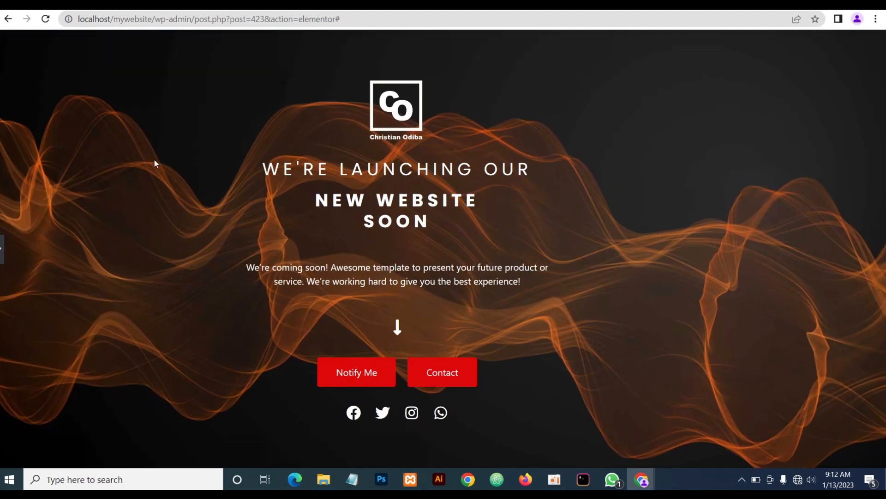
left_click(2, 253)
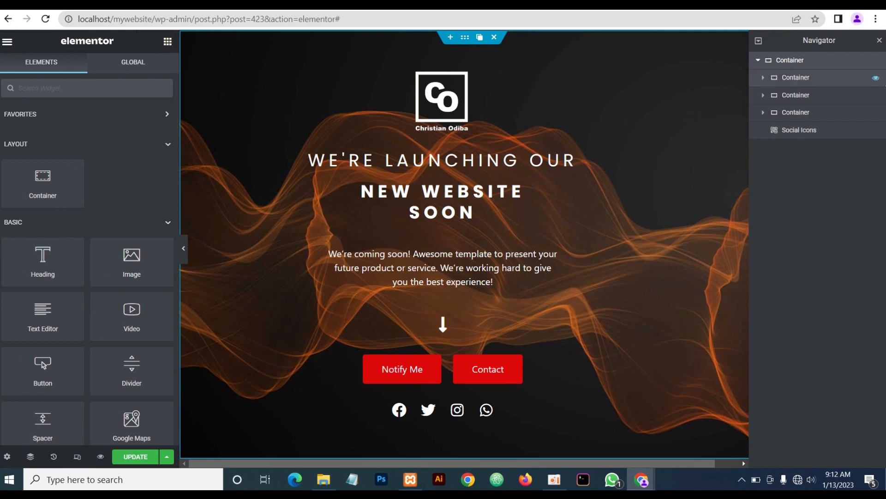
left_click(790, 61)
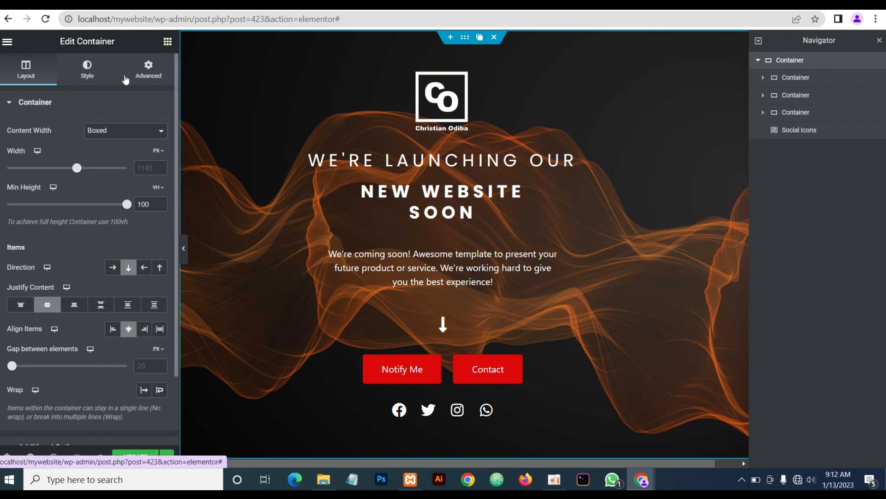
left_click(150, 77)
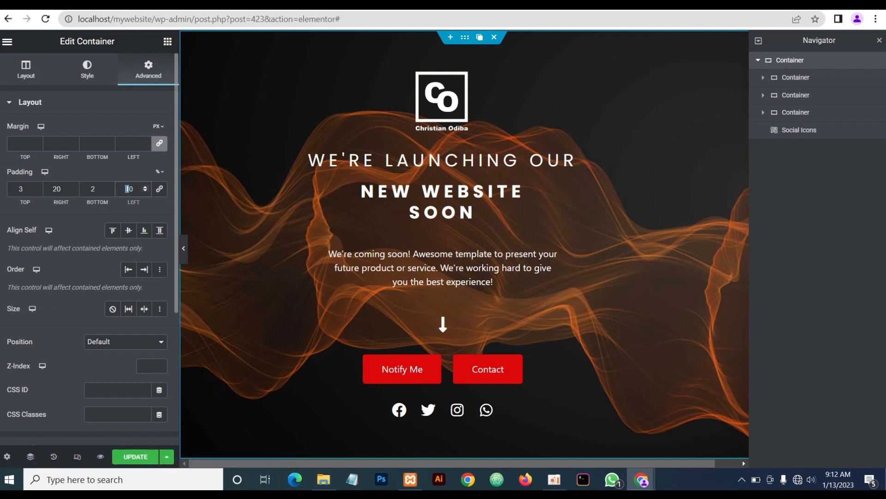
type("2")
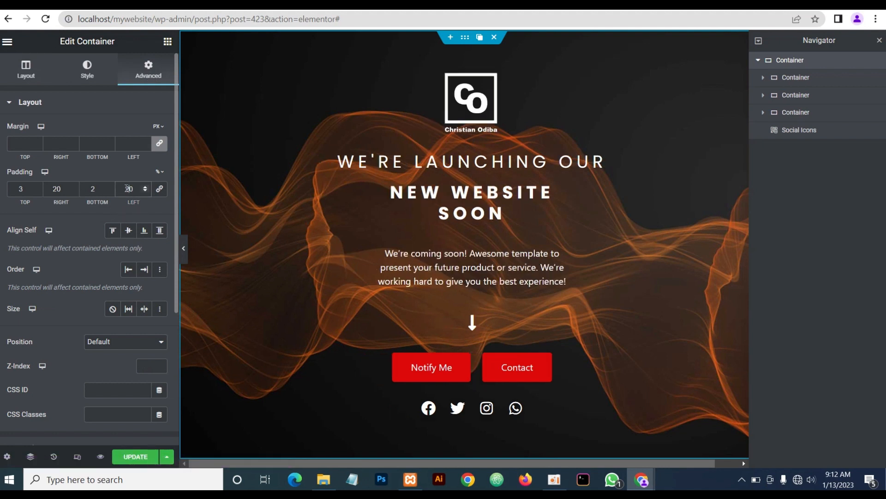
left_click(184, 249)
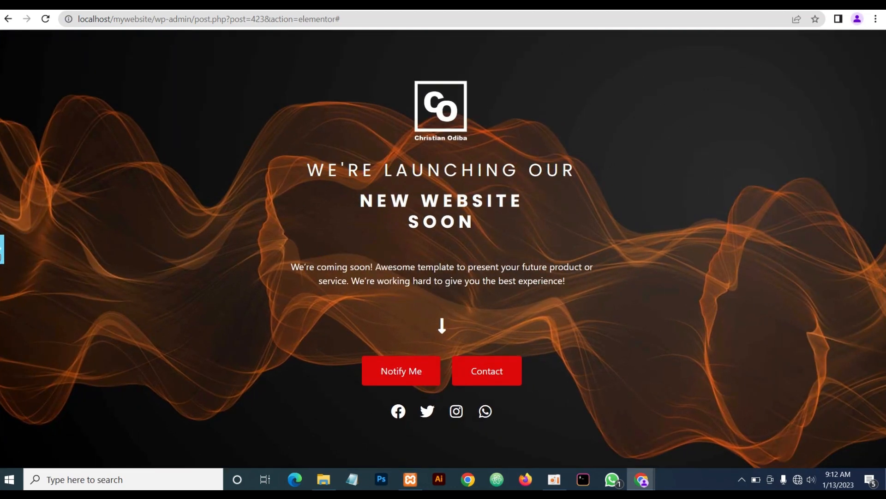
left_click(2, 249)
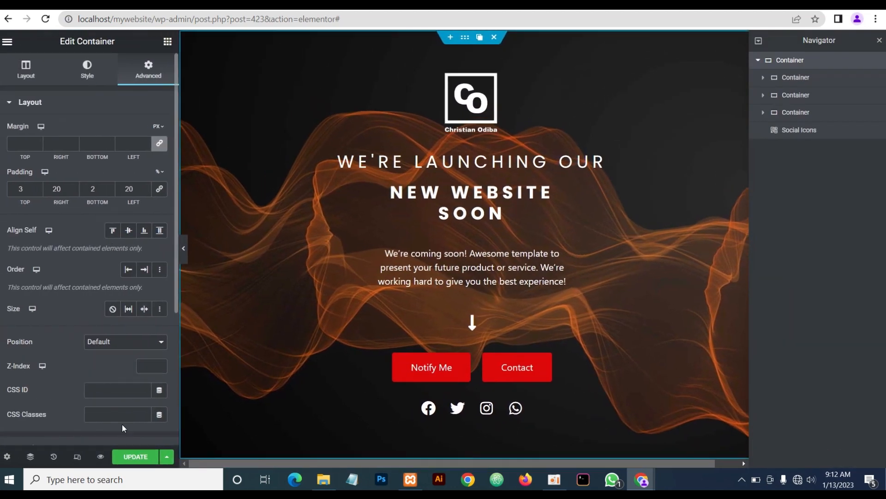
left_click(137, 458)
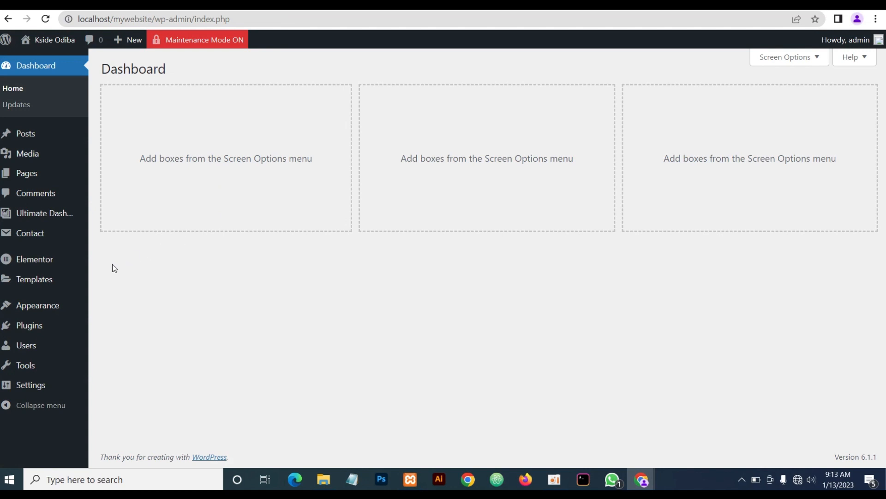
Add a new popup under Templates > Popups named 'Notify Me' and create the template
mouse_move(35, 282)
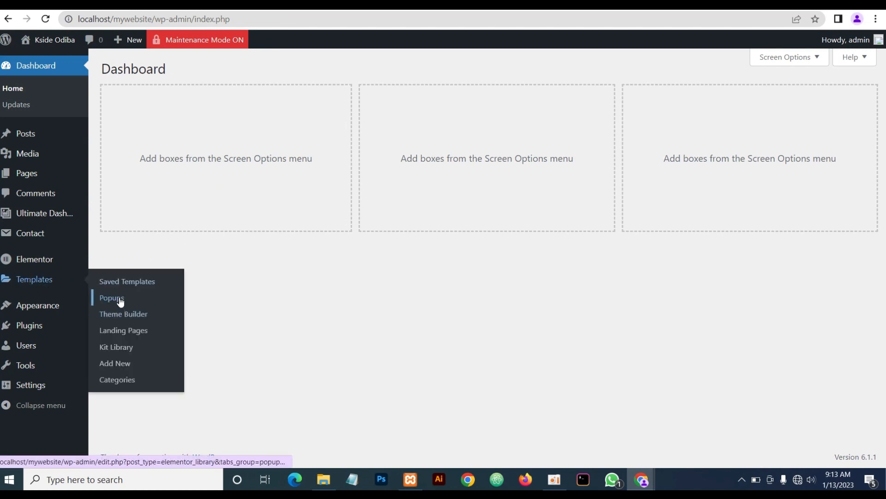
left_click(137, 302)
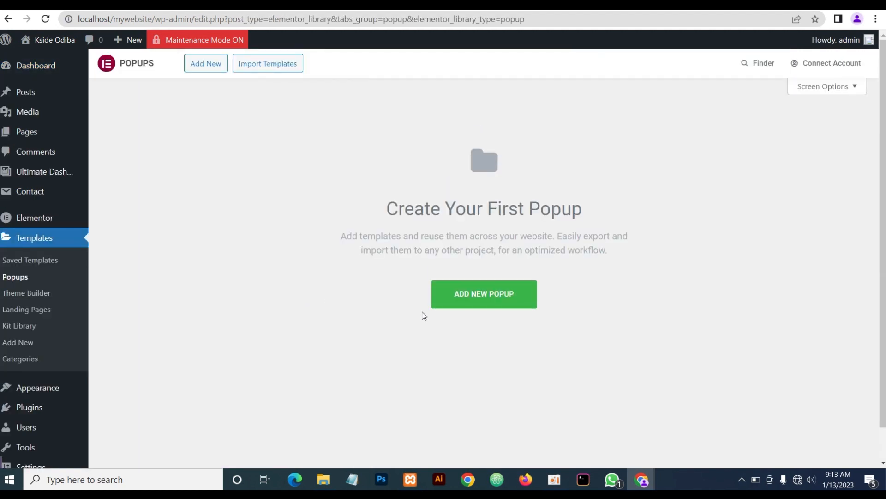
left_click(498, 309)
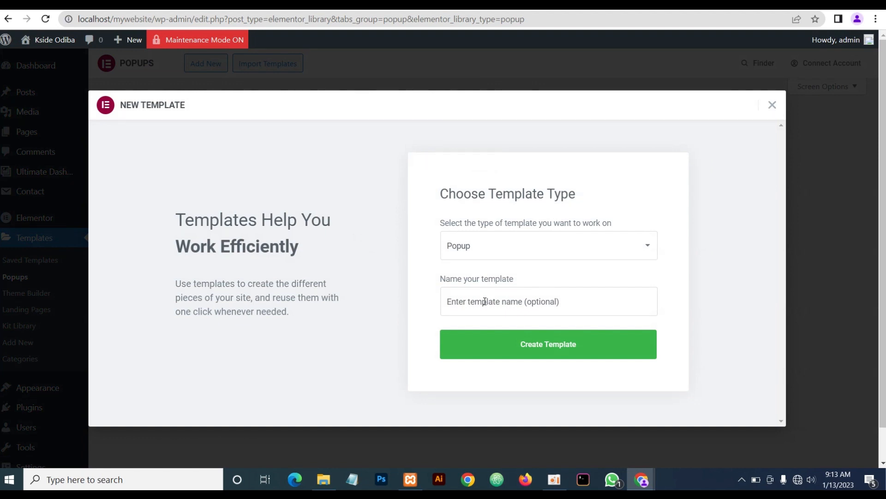
left_click(484, 302)
type("Notify Me")
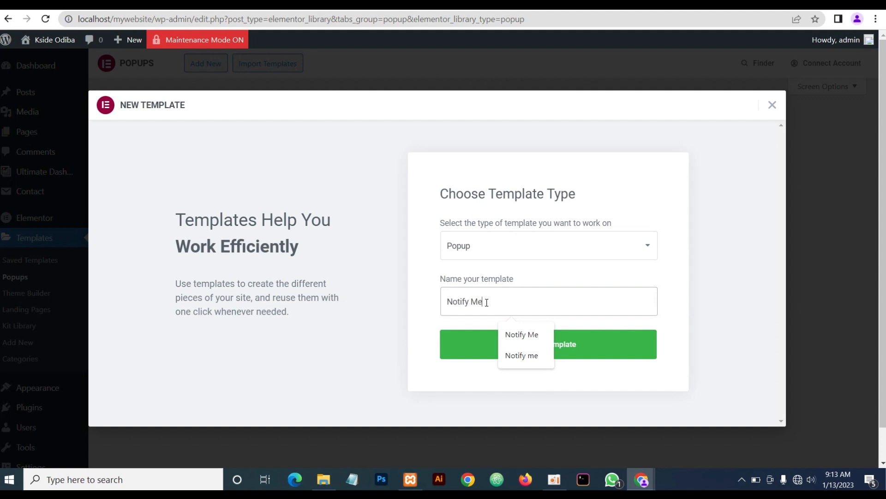
left_click(465, 347)
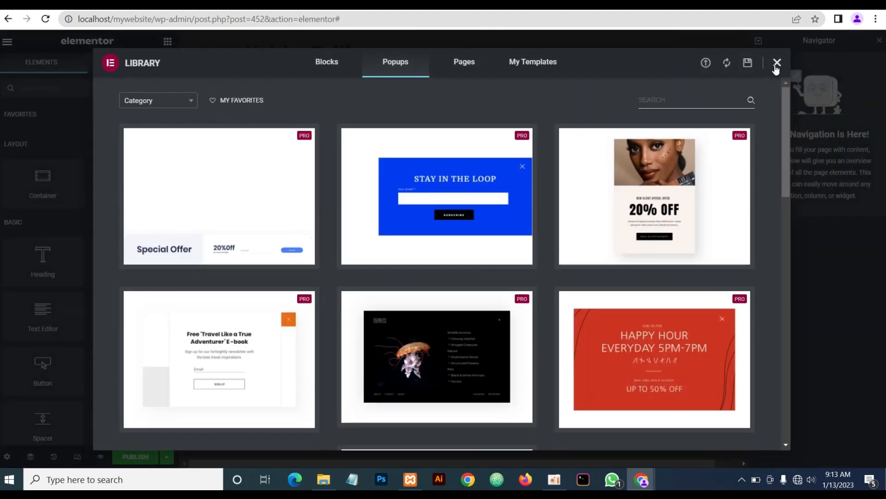
Close the library, add a column-direction container, and set its linked padding to 100
left_click(777, 62)
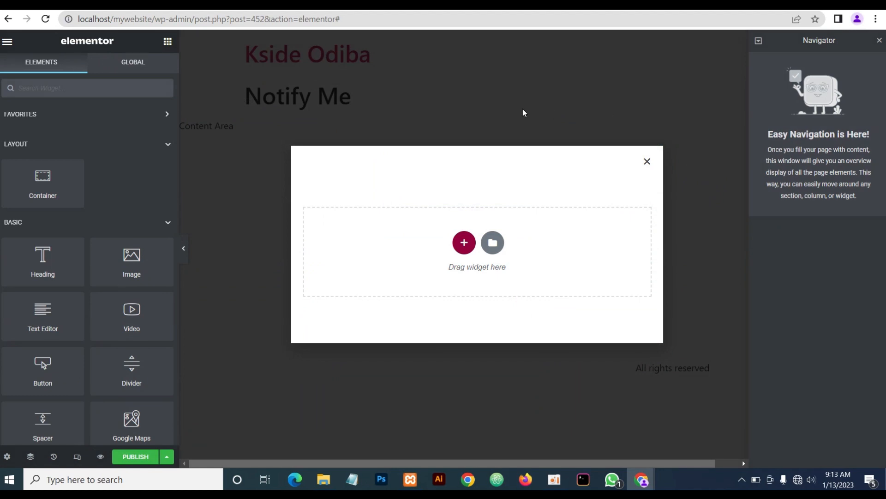
left_click(464, 242)
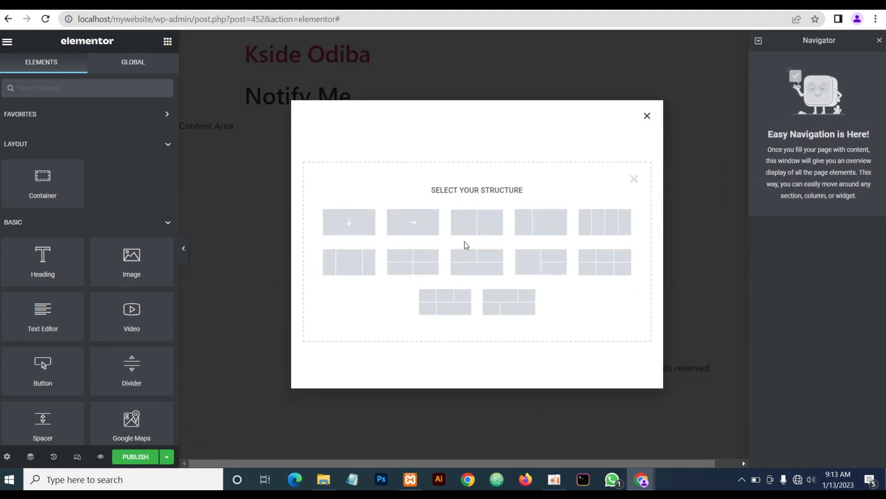
left_click(349, 227)
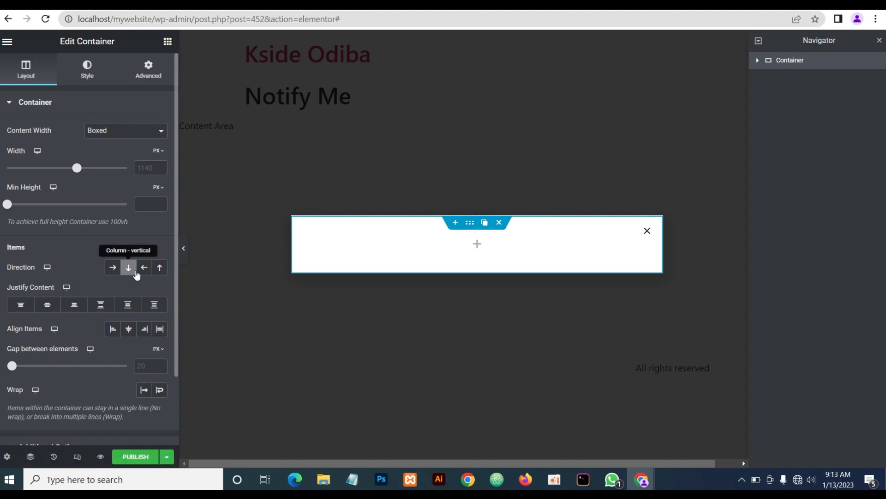
left_click(147, 77)
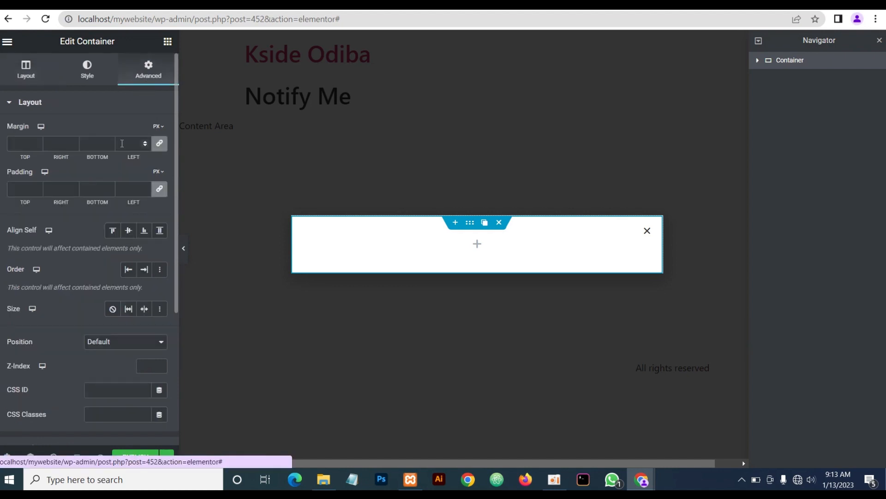
left_click(9, 184)
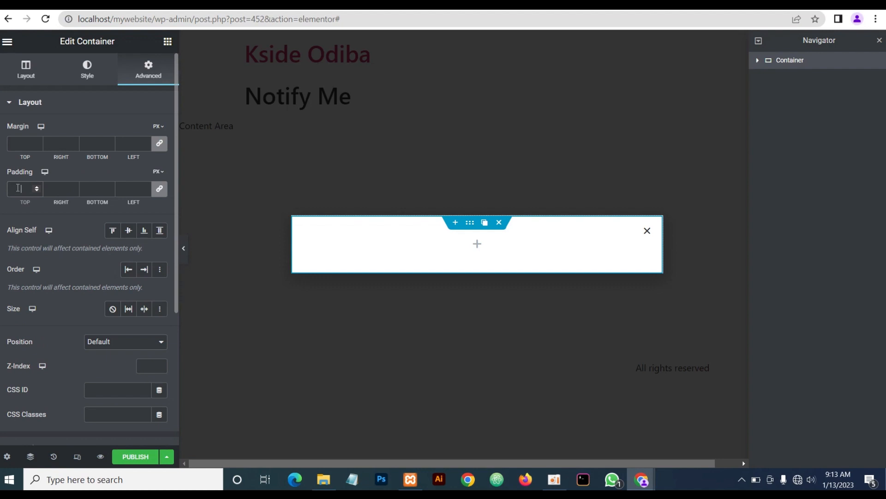
type("100")
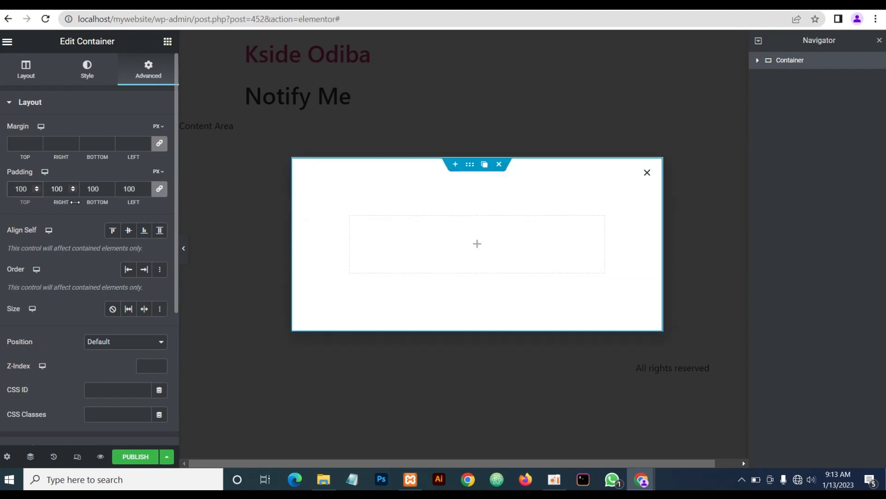
Give the popup container a classic dark grey #2F2F2F background
left_click(89, 77)
left_click(113, 157)
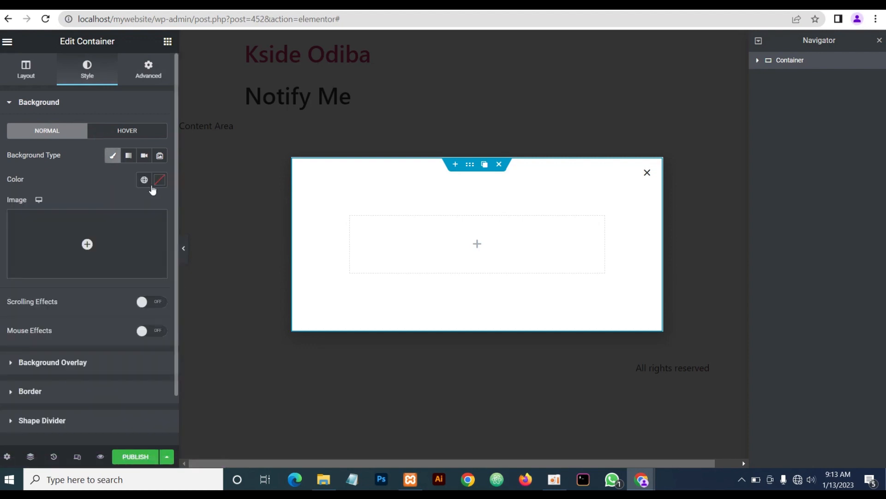
left_click(159, 182)
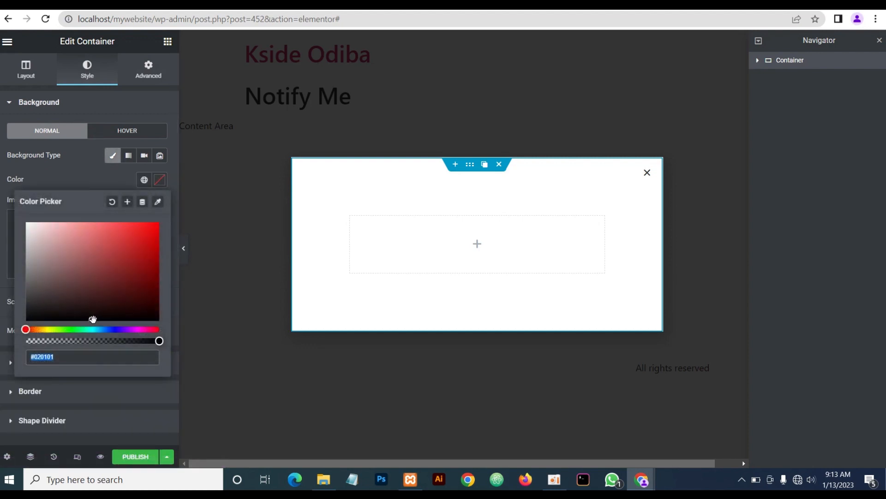
left_click_drag(93, 319, 18, 302)
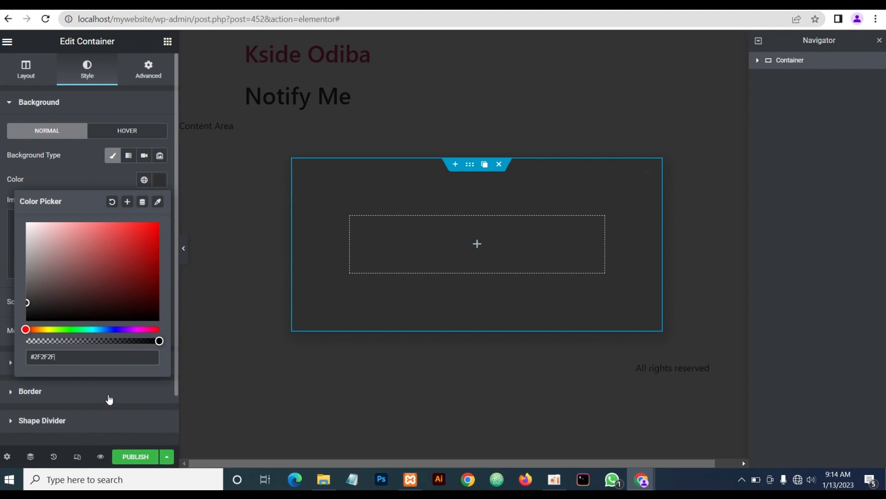
left_click(87, 178)
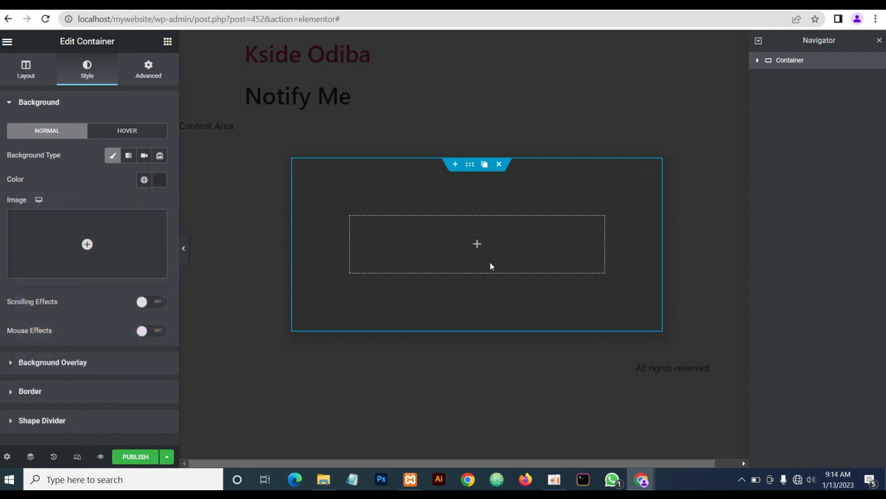
Add an inner container, duplicate it, and place a Heading in the top one
left_click(168, 43)
left_click_drag(42, 182, 463, 230)
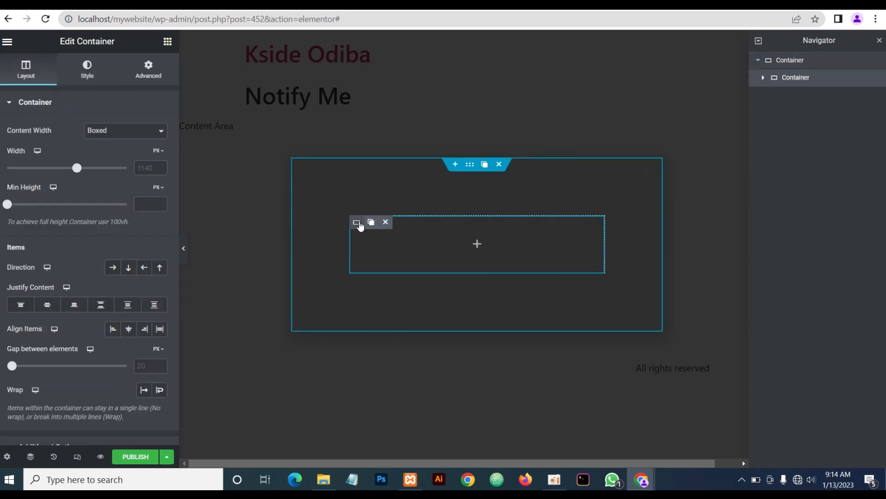
left_click(370, 222)
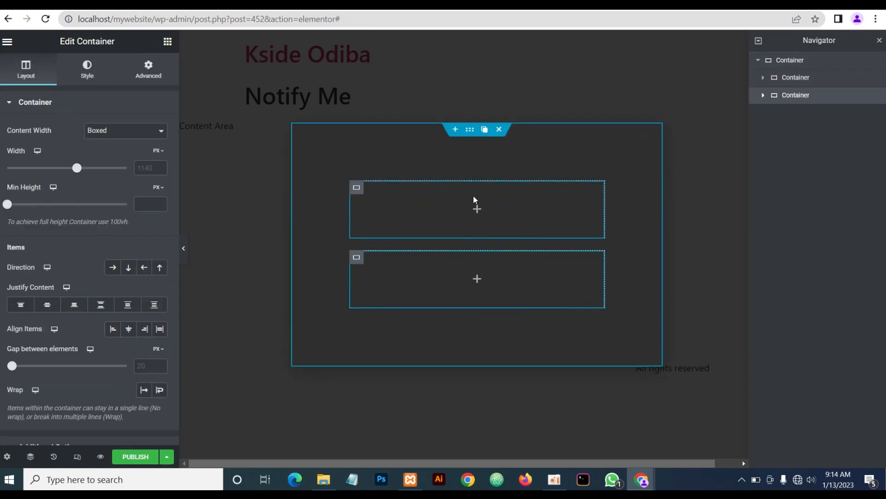
left_click(478, 209)
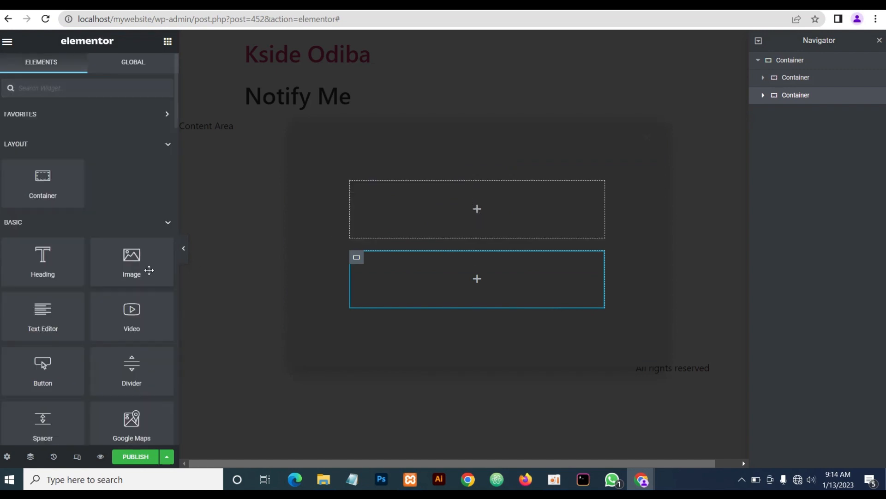
left_click_drag(34, 263, 461, 213)
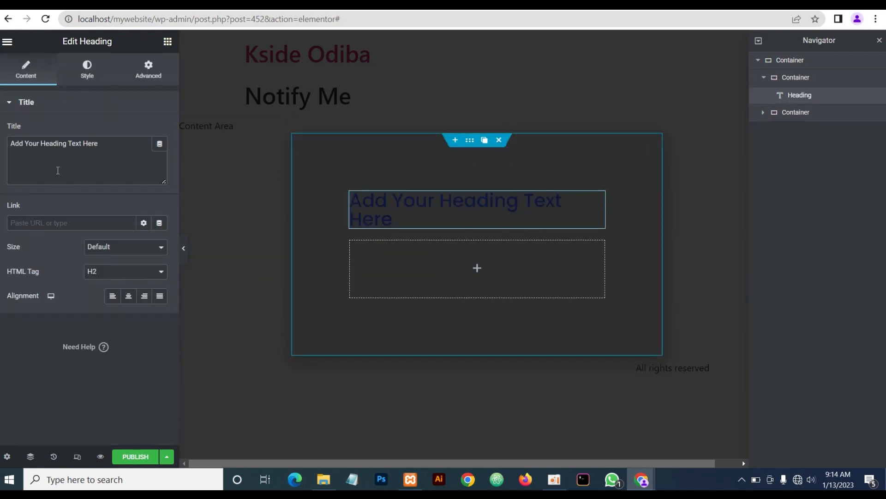
Set the heading's text colour to light grey #d3d3d3
left_click(88, 75)
left_click(156, 133)
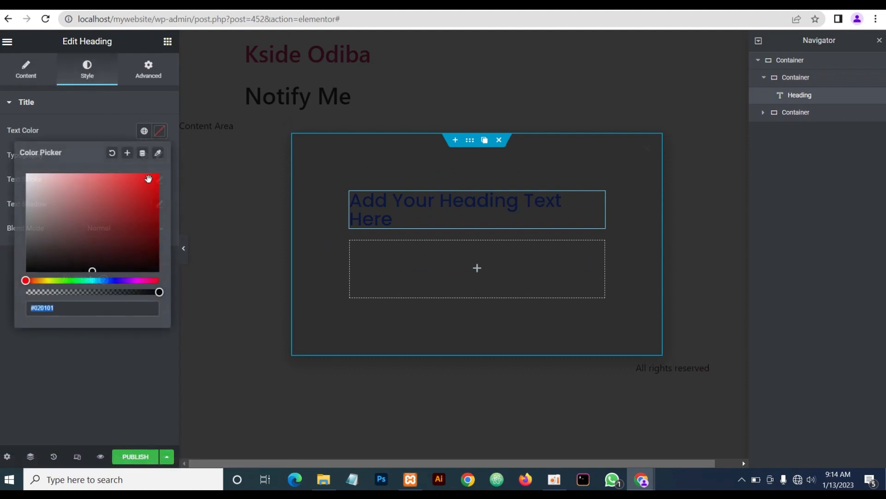
left_click_drag(91, 270, 18, 185)
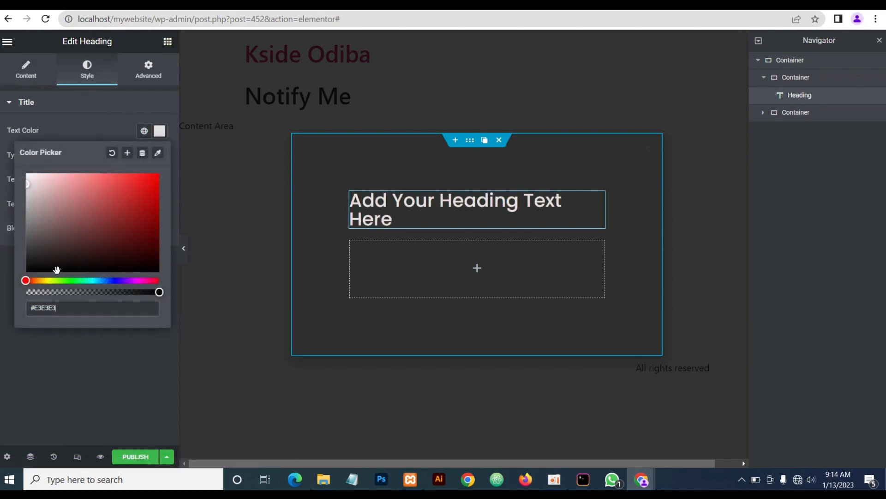
left_click_drag(65, 311, 12, 307)
type("d3d3d3")
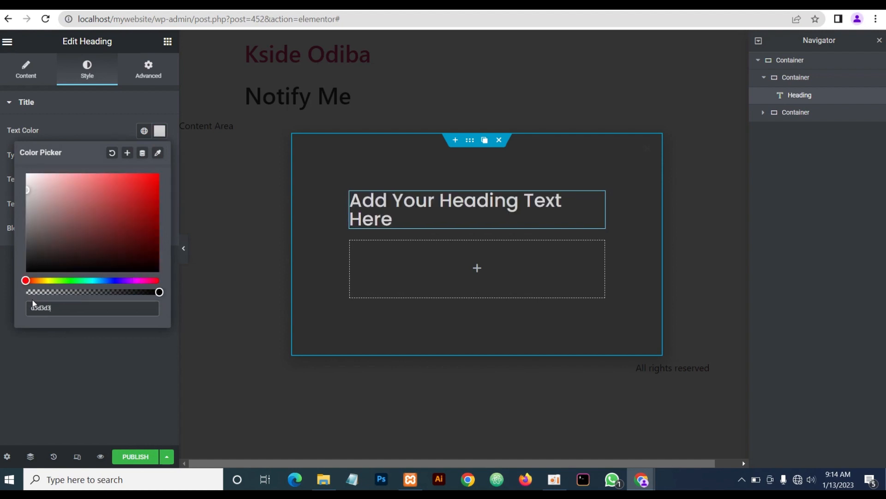
Replace the heading title with 'STAY <strong>TUNED</strong>'
left_click(26, 70)
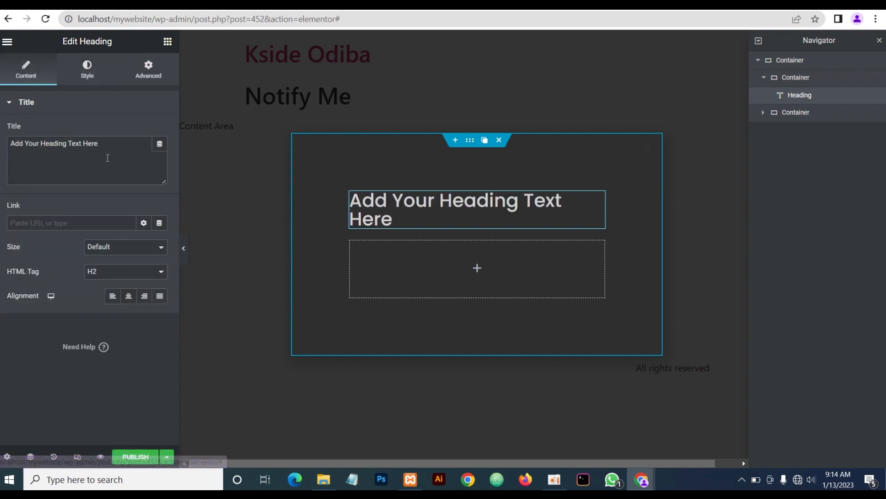
left_click(160, 144)
key("ctrl+a")
type("ST")
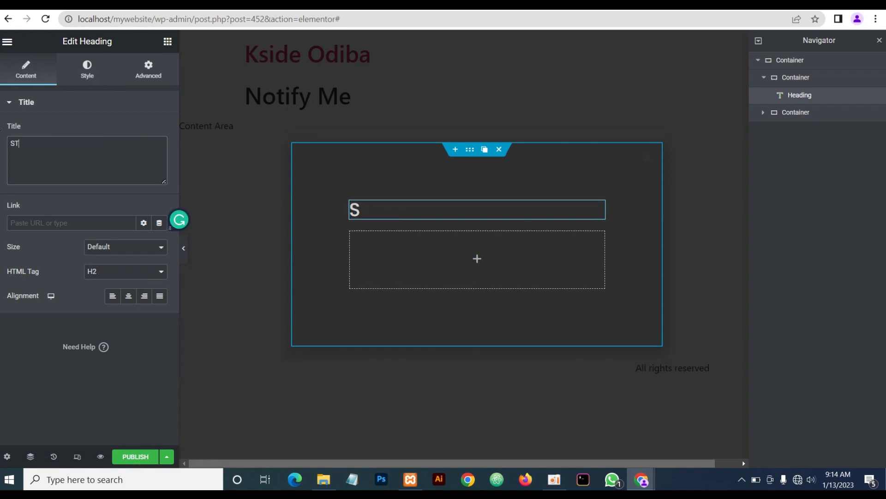
type("AY TUNED")
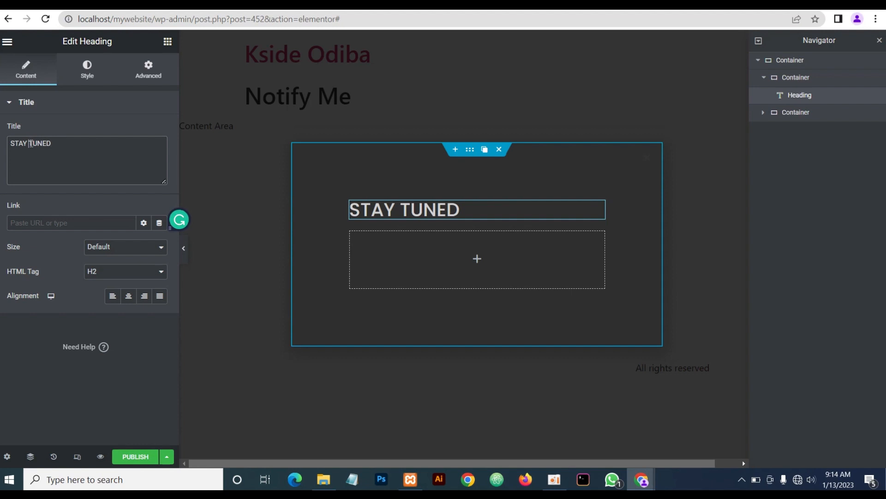
type("<stron")
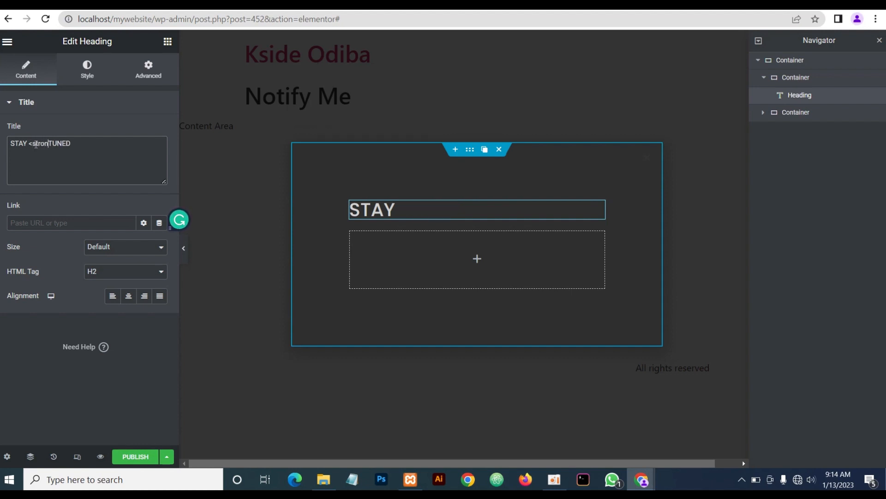
type(">")
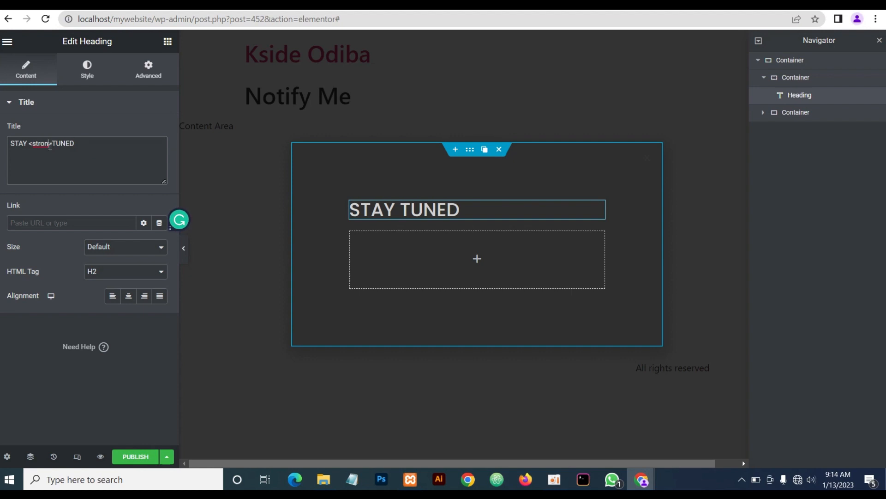
left_click(50, 146)
type("g>")
left_click(91, 151)
type("<")
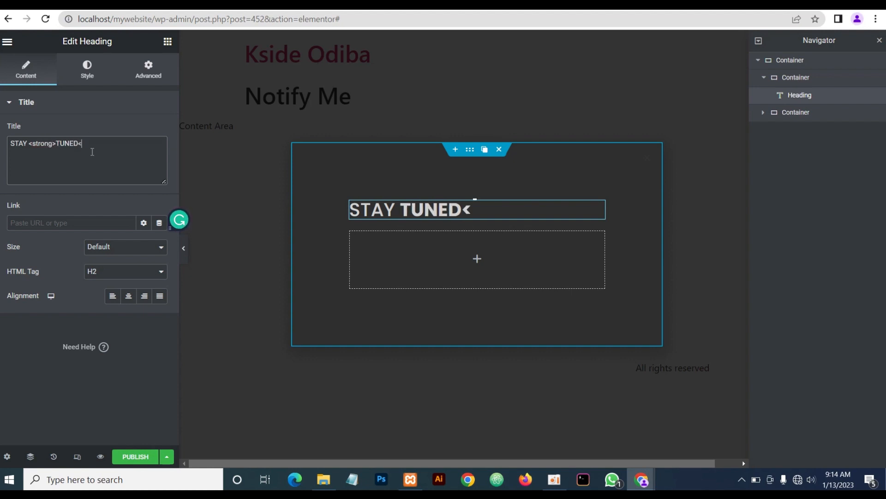
type("/strong>")
Give the STAY TUNED heading typography size 30, weight 400, and center alignment
left_click(88, 76)
left_click(160, 155)
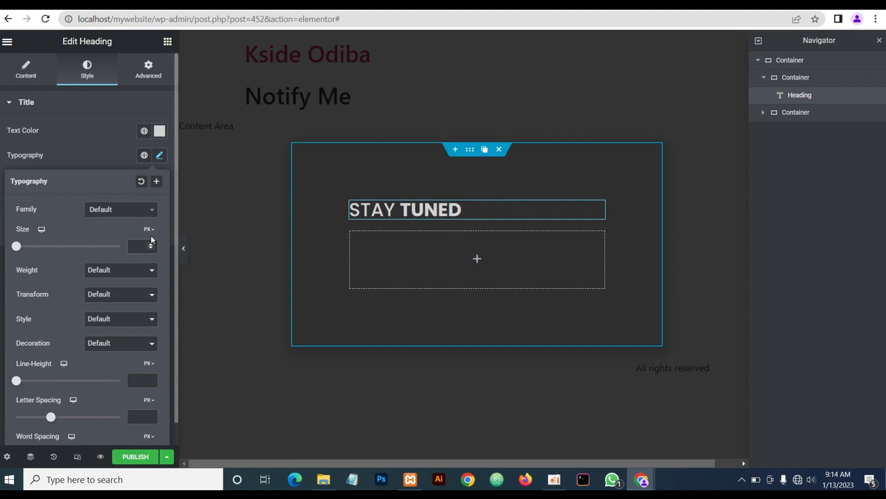
type("30")
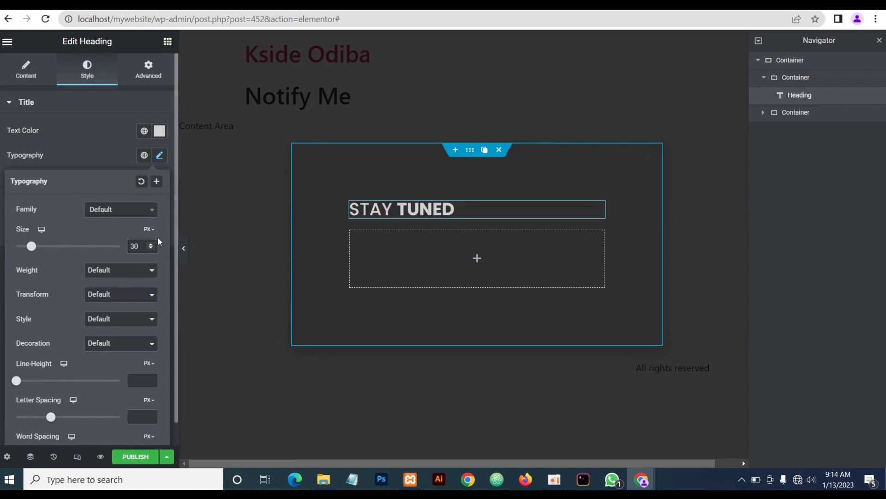
left_click(119, 271)
left_click(121, 309)
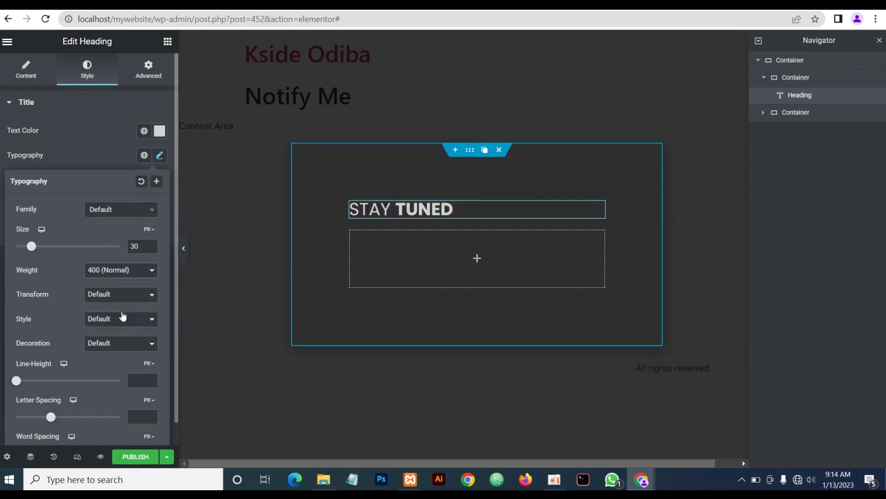
left_click(93, 143)
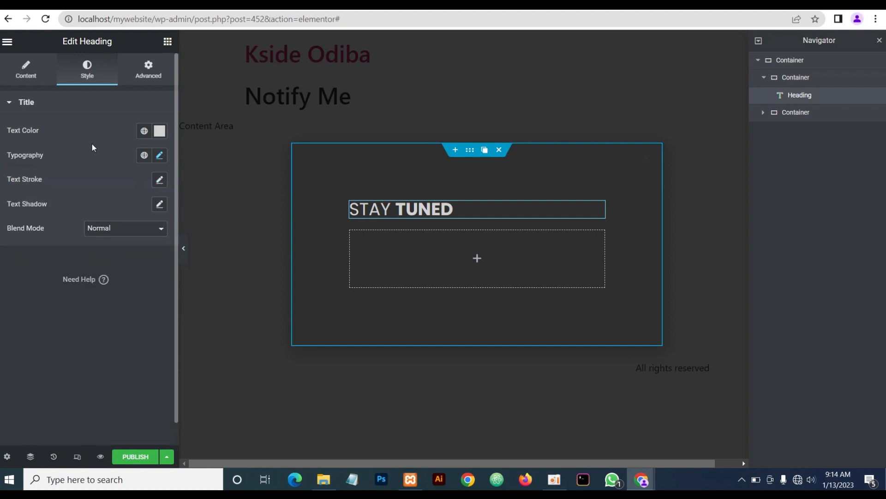
left_click(26, 70)
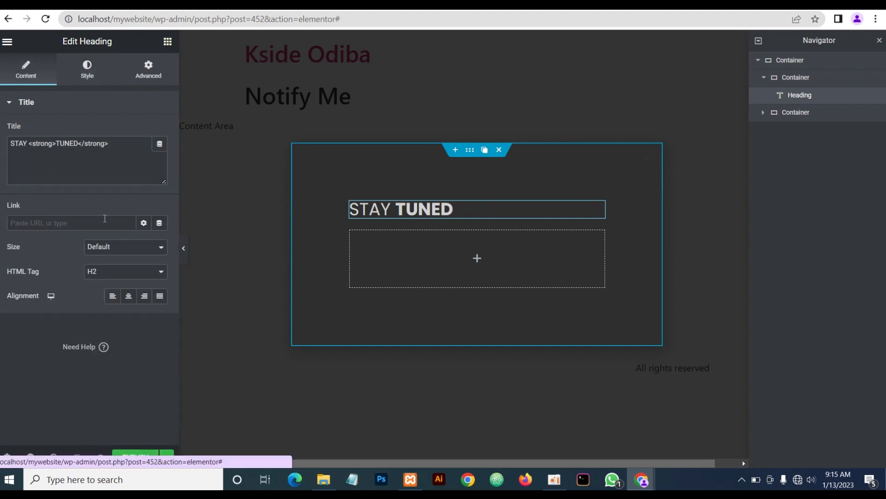
left_click(129, 297)
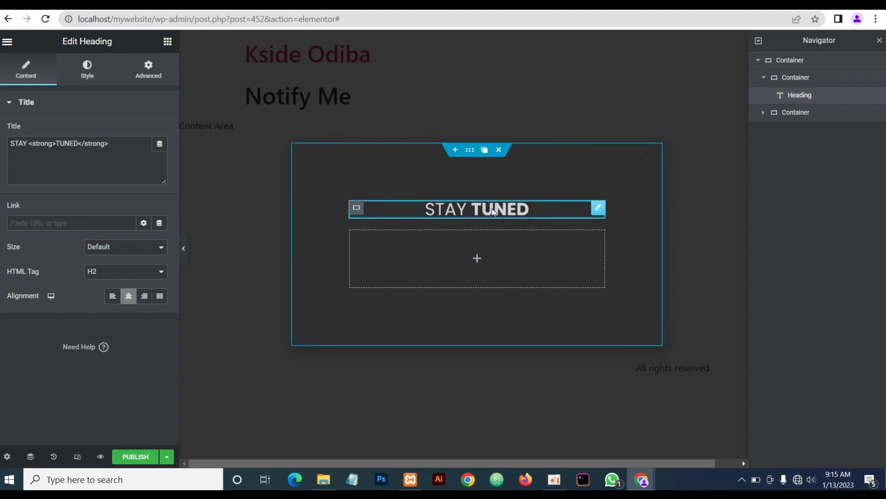
left_click(168, 45)
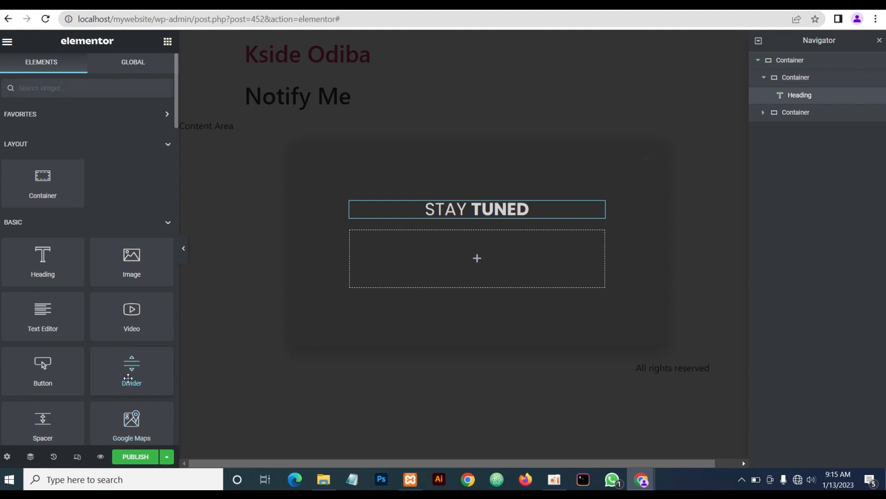
Add a Divider below the heading with width 15, centred, coloured #d3d3d3
left_click_drag(128, 377, 467, 216)
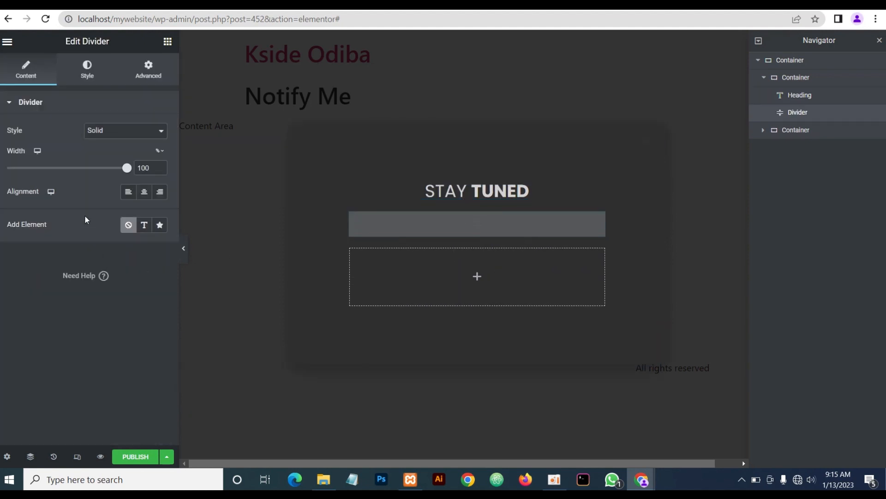
left_click_drag(154, 168, 119, 169)
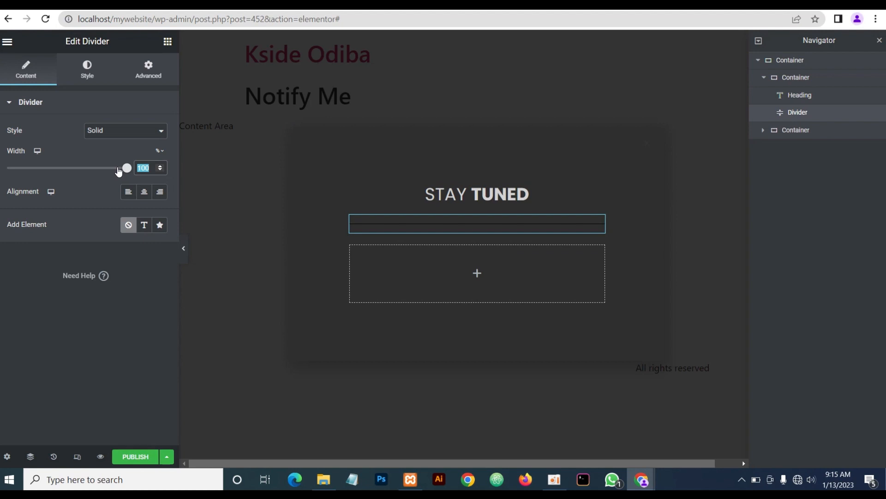
type("15")
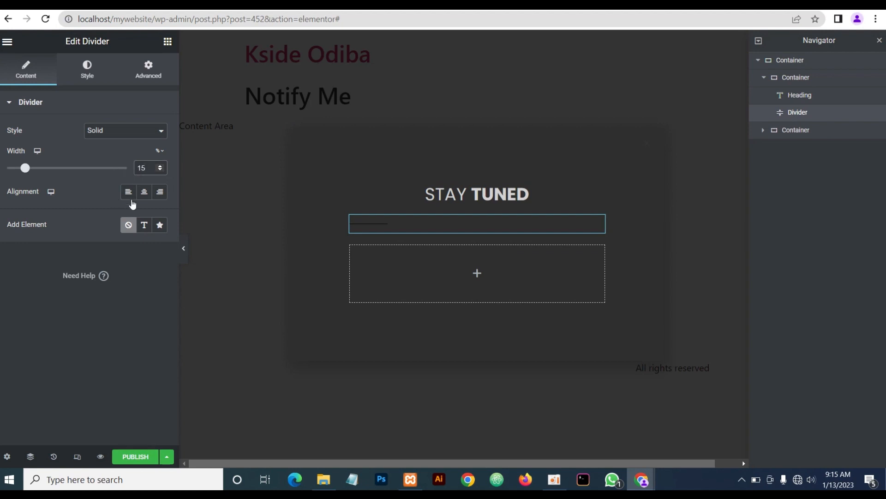
left_click(144, 192)
left_click(87, 69)
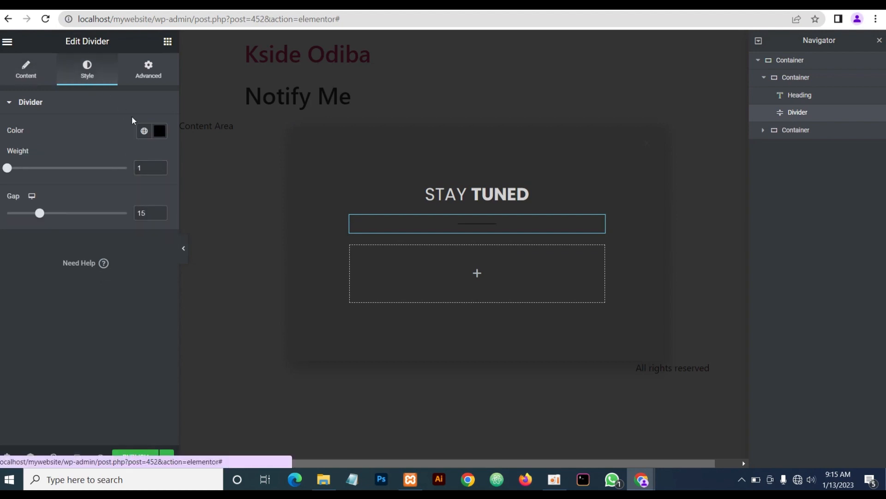
left_click(160, 132)
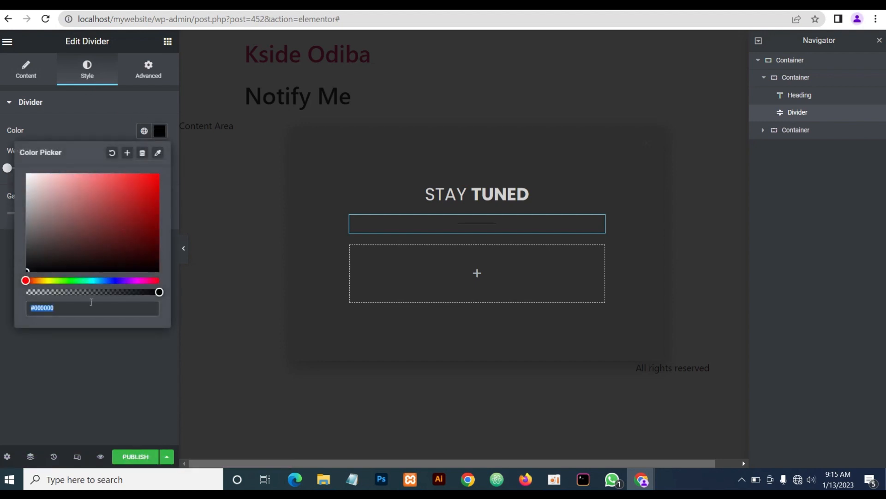
type("d3d3d3")
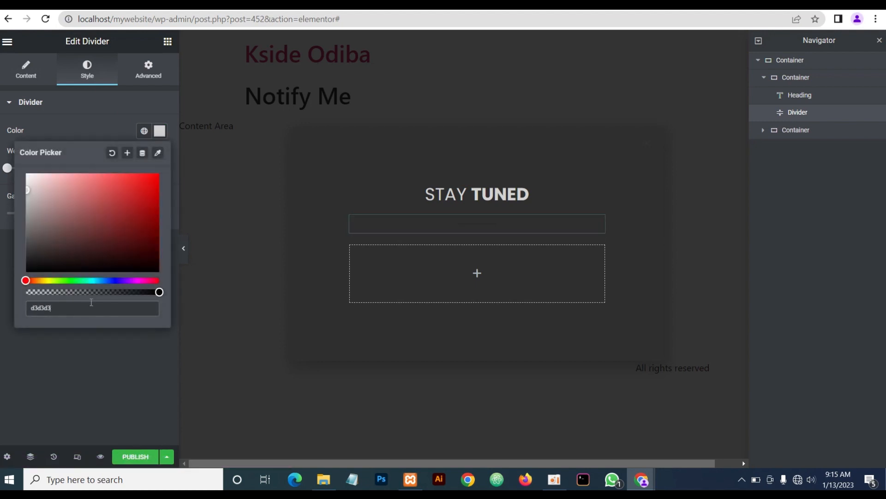
left_click(90, 118)
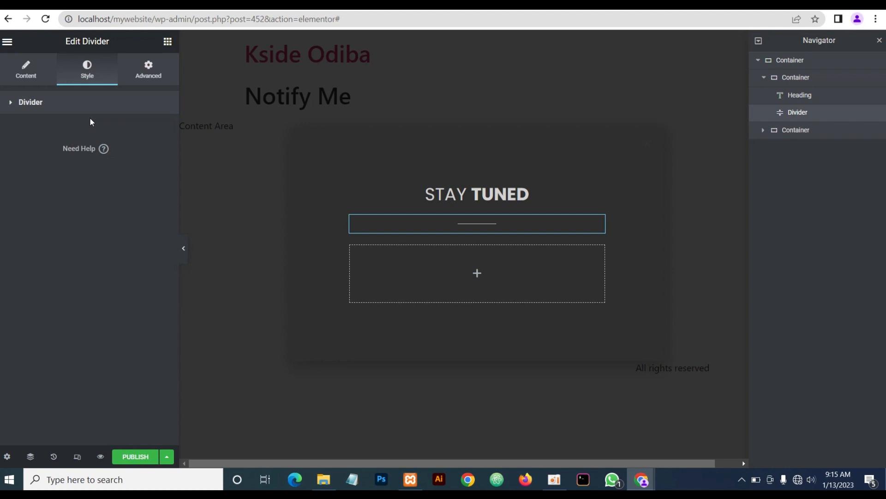
left_click(168, 41)
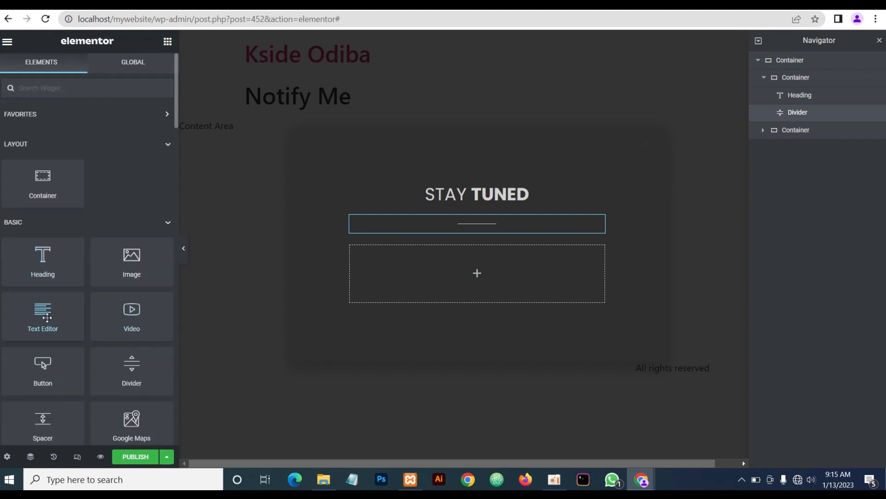
Add a Text Editor below the divider, centred, with #d3d3d3 text colour
left_click_drag(70, 314, 461, 226)
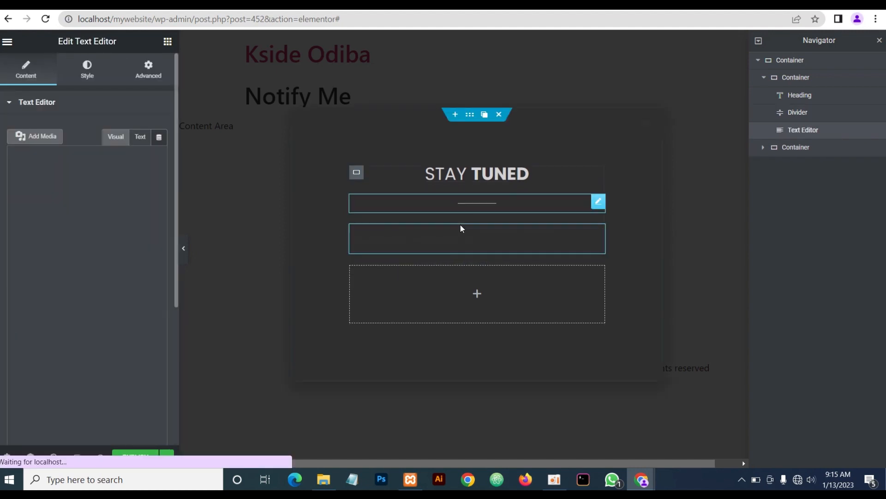
left_click(86, 81)
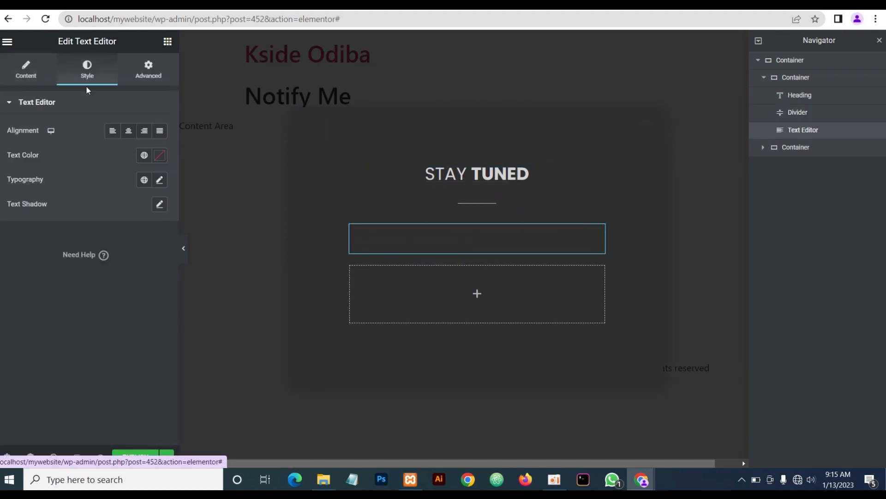
left_click(129, 133)
left_click(159, 155)
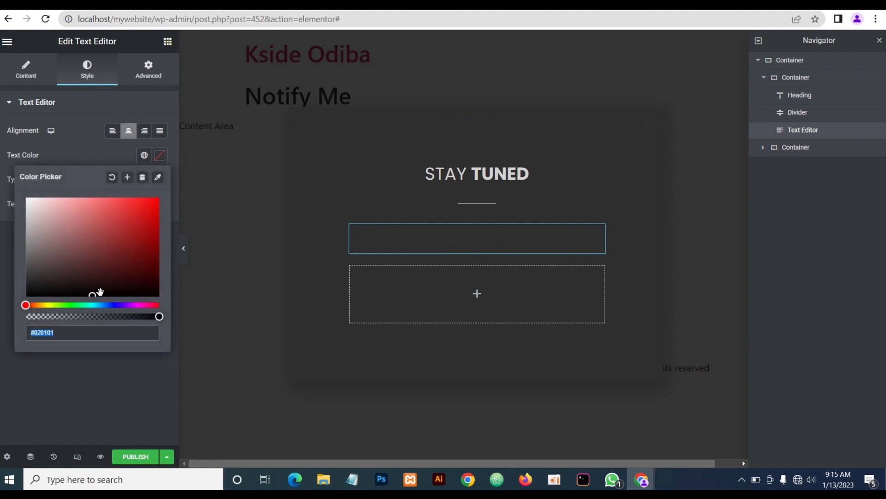
type("d3d3d3")
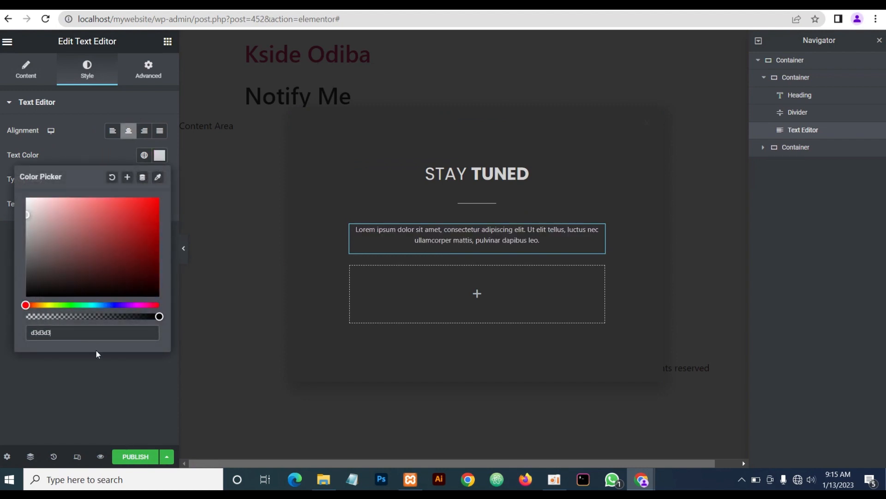
Replace the placeholder with 'We Launch our new website Soon. Please Stay updated and follow.'
left_click(33, 70)
left_click_drag(140, 245, 16, 159)
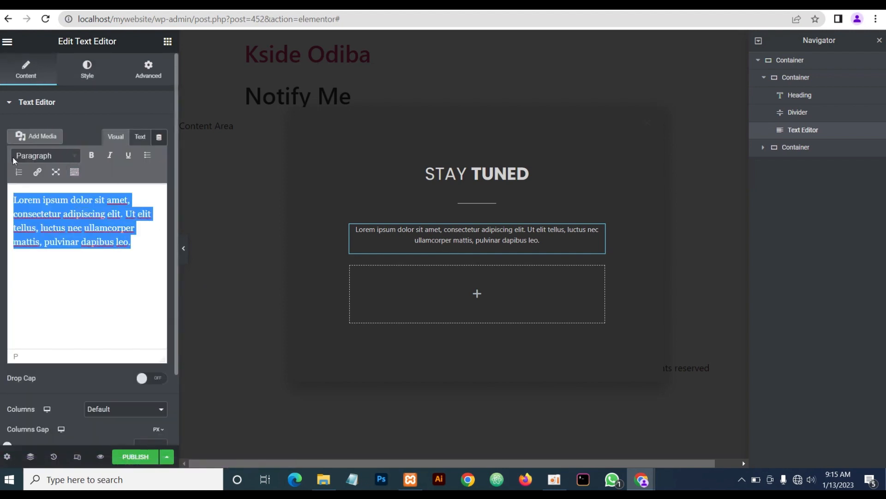
type("We La")
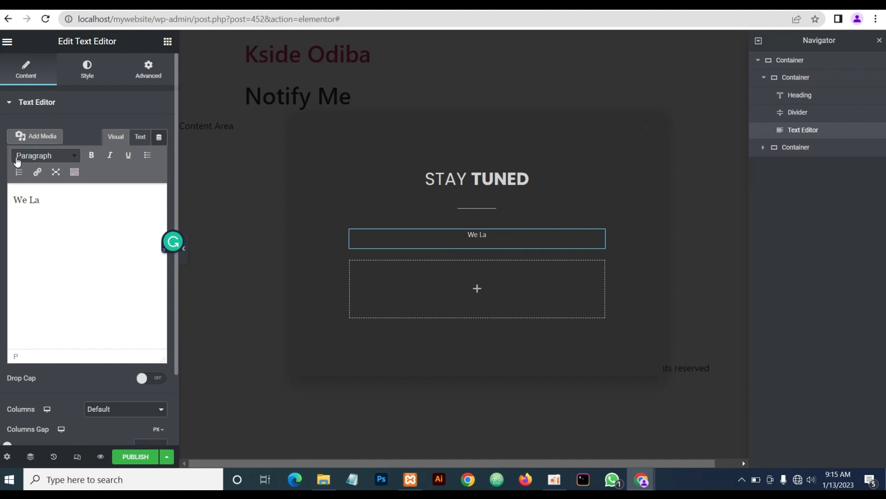
type("unch our ne")
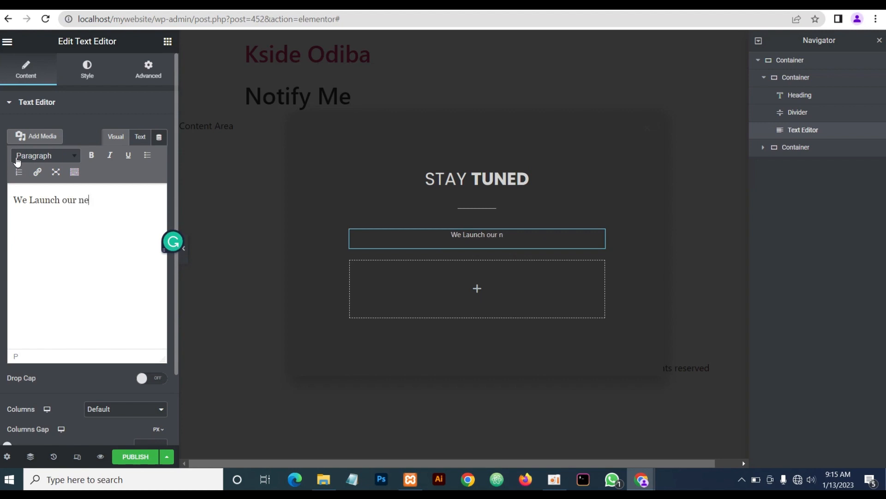
type("w website")
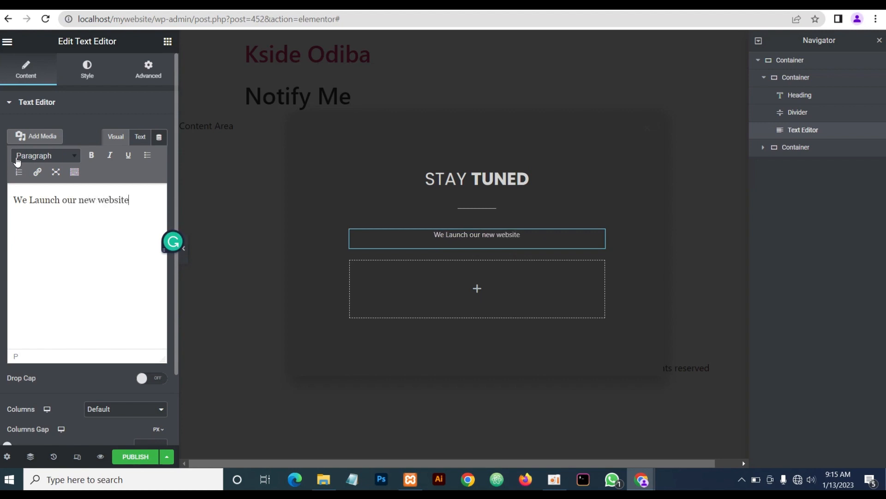
type("oon.")
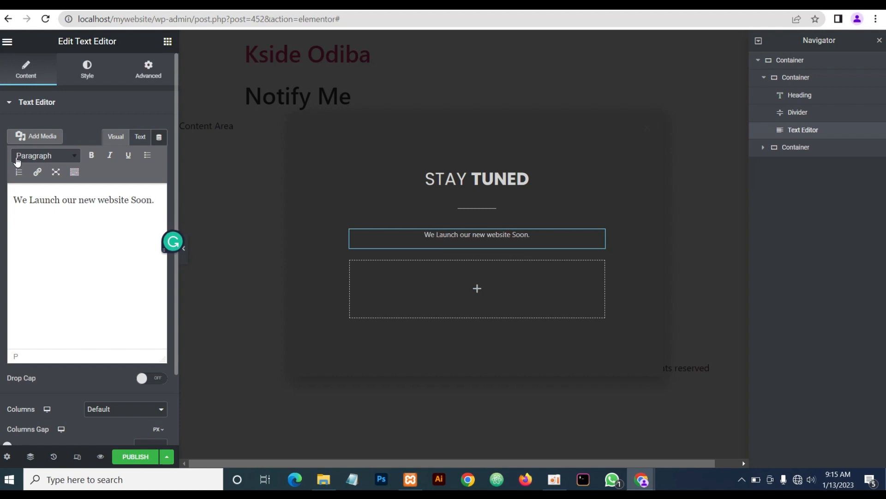
type(" Please ")
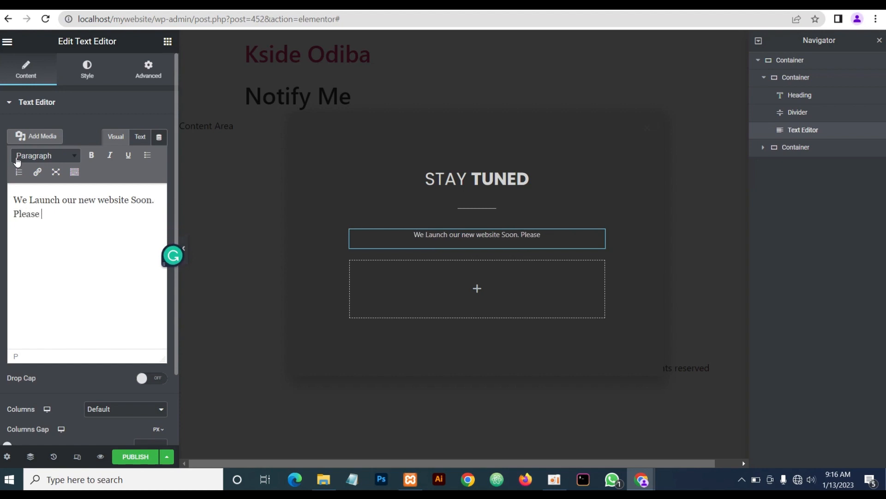
type("Stay Tu")
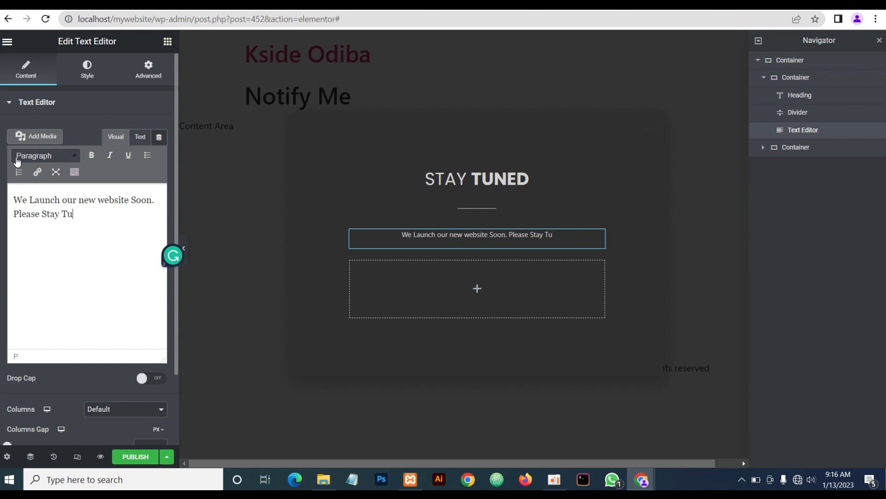
key("BackSpace")
key("BackSpace")
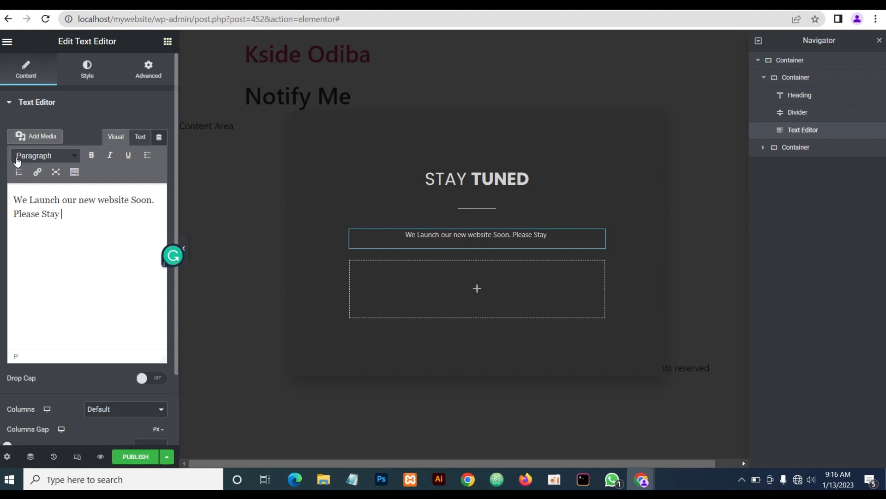
type("updated")
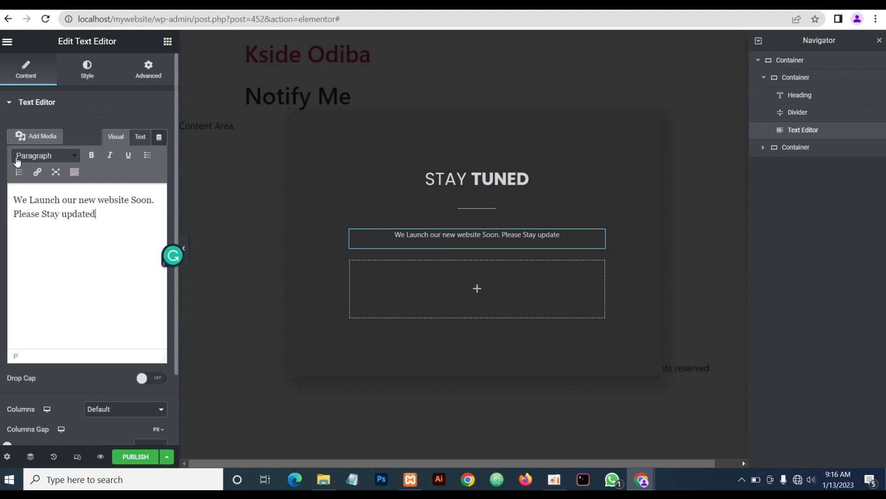
type(" and fol")
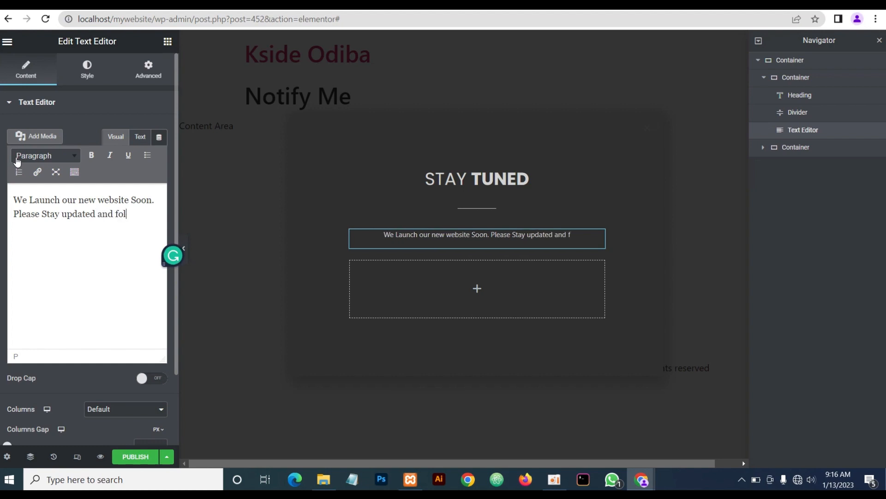
type("low.")
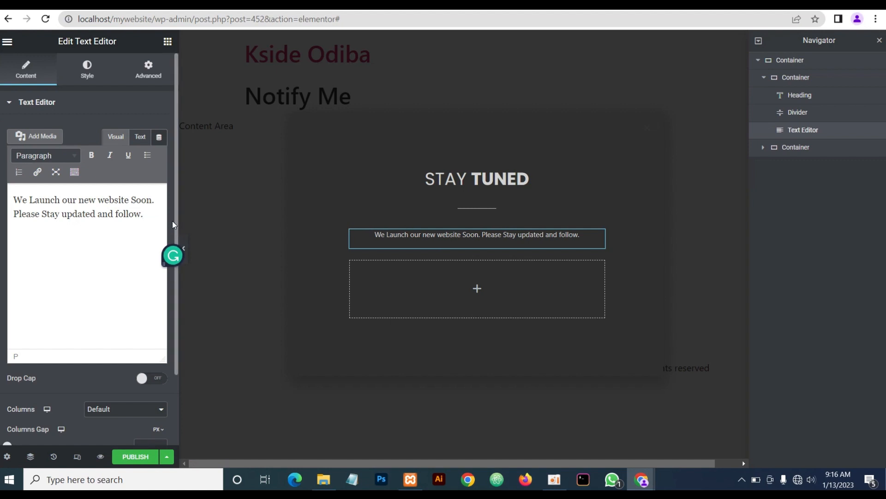
Try a paragraph font size of 14, then clear it back to default
left_click(92, 80)
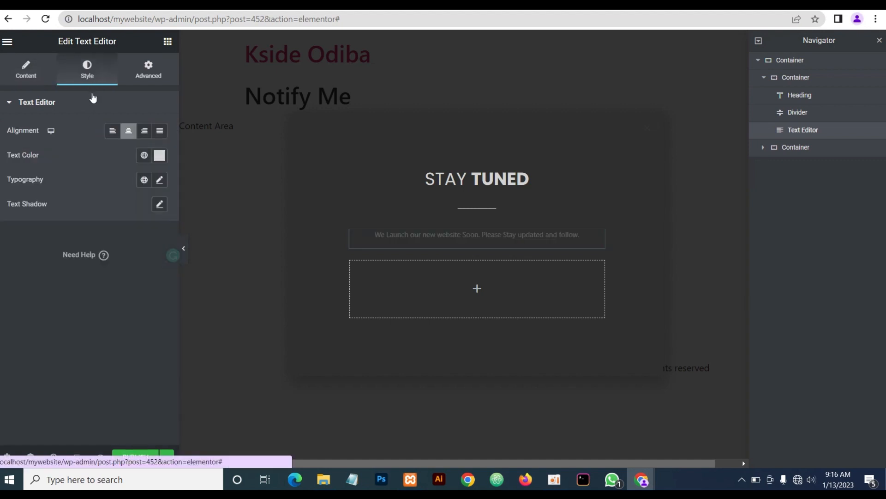
left_click(160, 180)
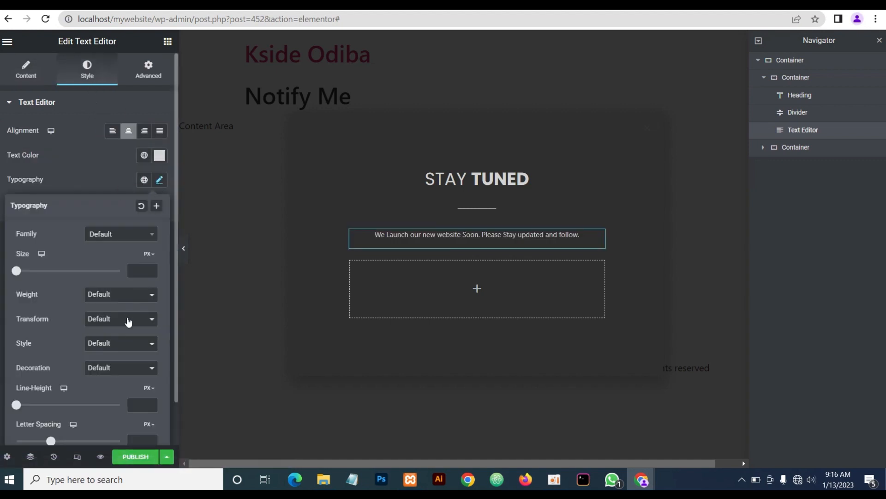
left_click(146, 268)
type("14")
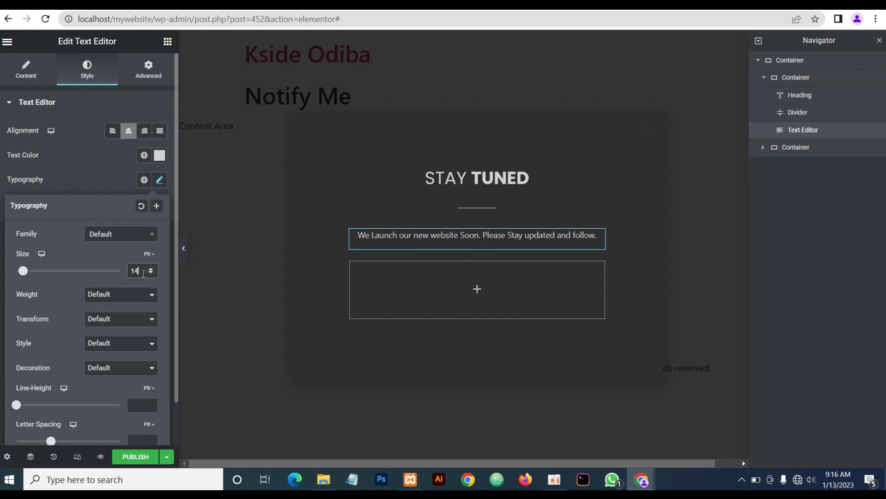
double_click(143, 271)
key("BackSpace")
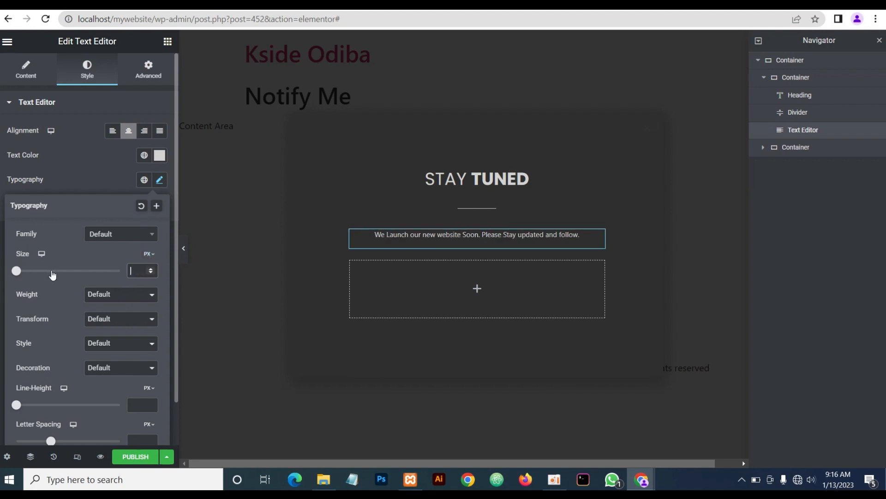
Preview the popup, then open the widget list for the empty inner container
left_click(183, 249)
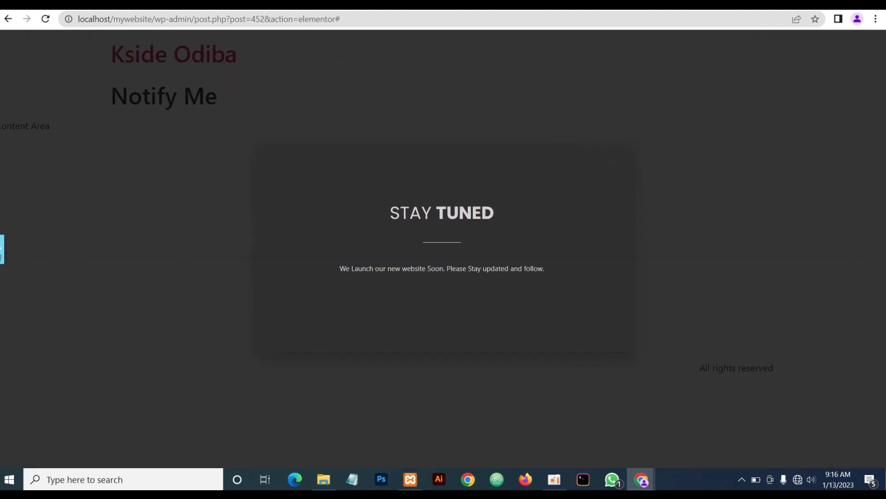
left_click(2, 249)
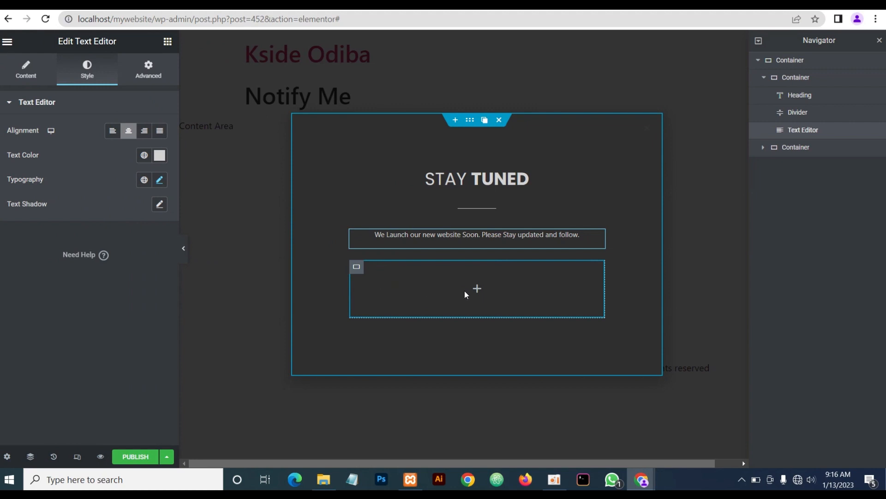
left_click(477, 290)
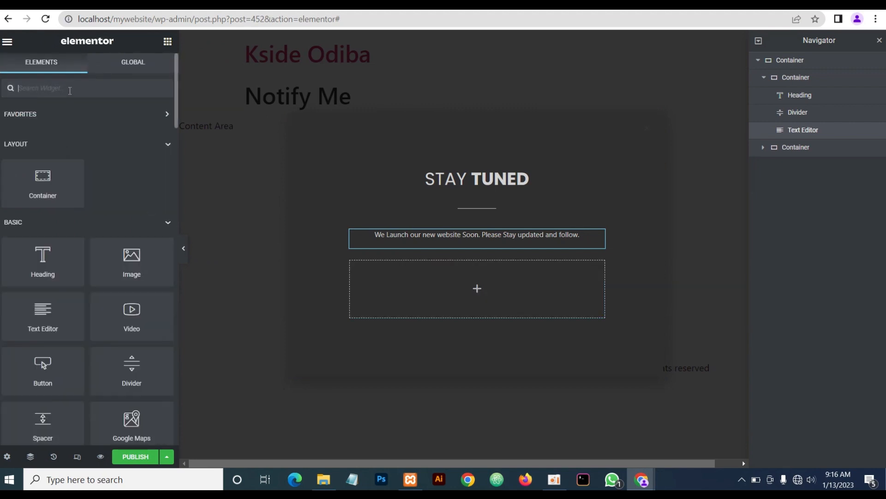
Add a Form widget to the empty container and delete its Message and Name fields
type("form")
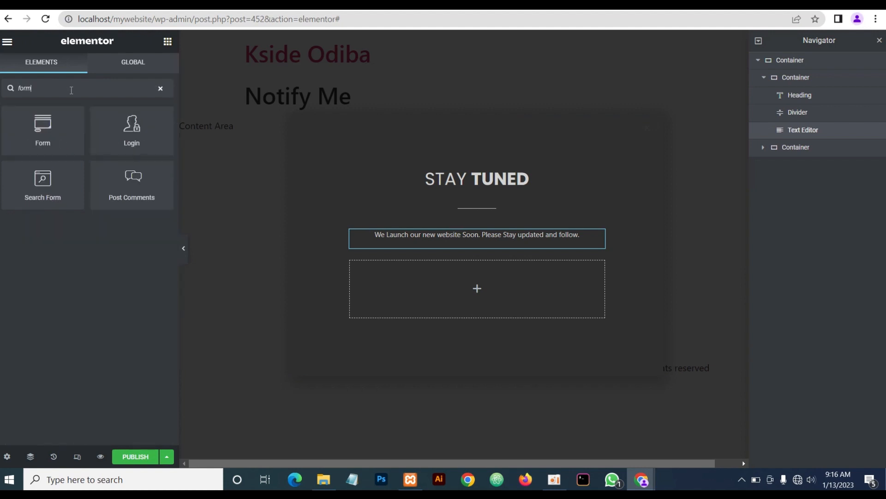
left_click_drag(43, 136, 484, 287)
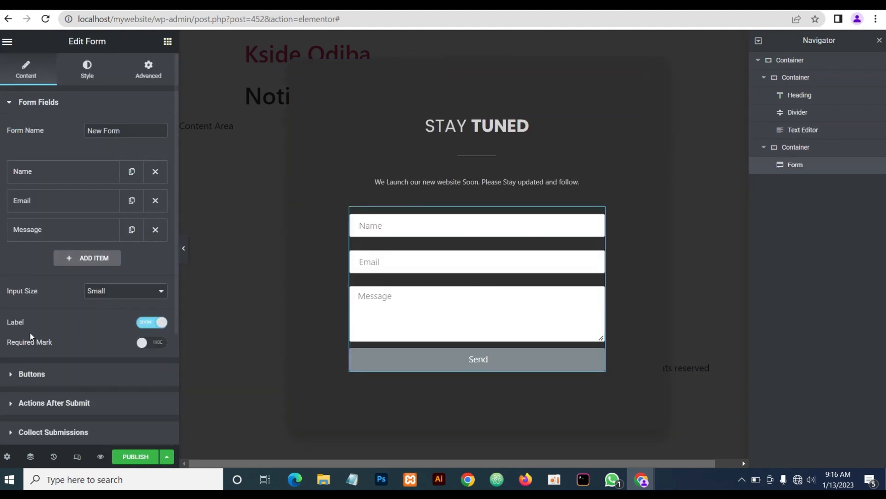
left_click(156, 230)
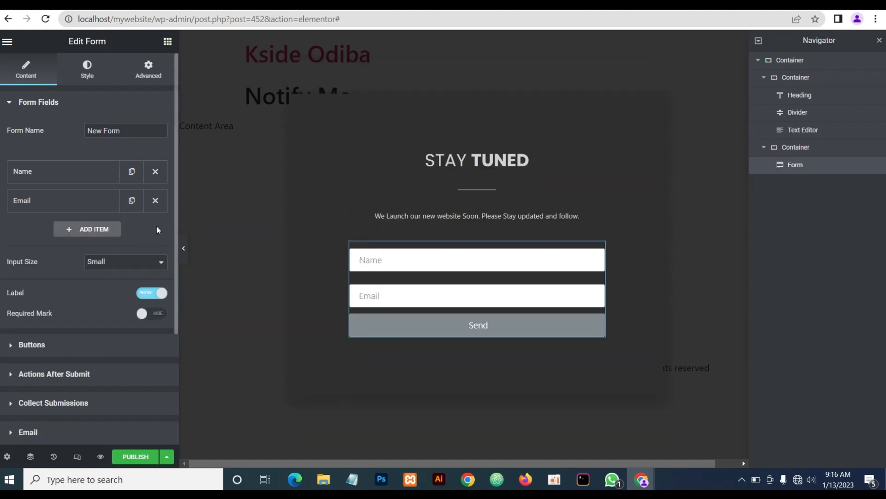
left_click(155, 171)
Give the Email field placeholder 'Enter Your Email', 80% column width, and hidden labels
left_click(90, 176)
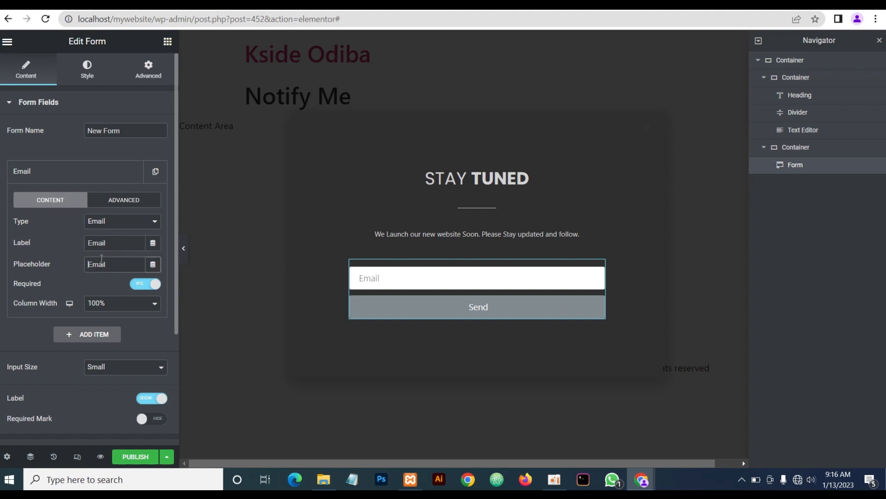
type("Enter Your")
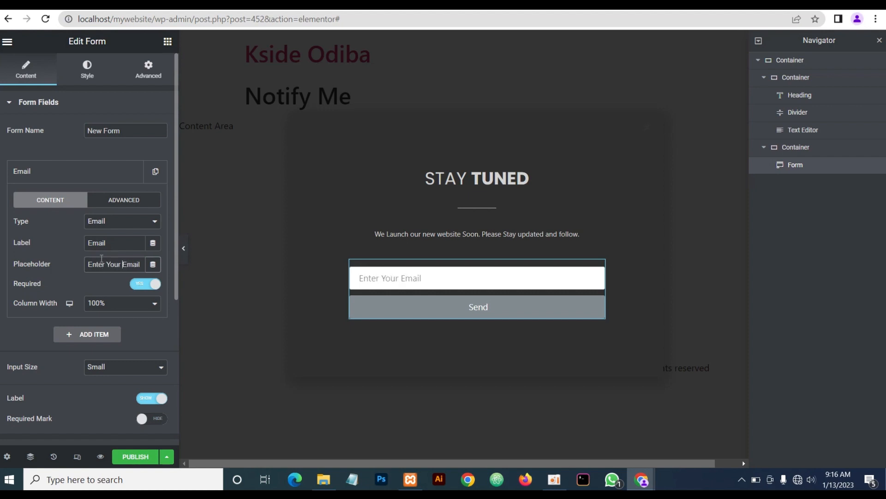
left_click(107, 307)
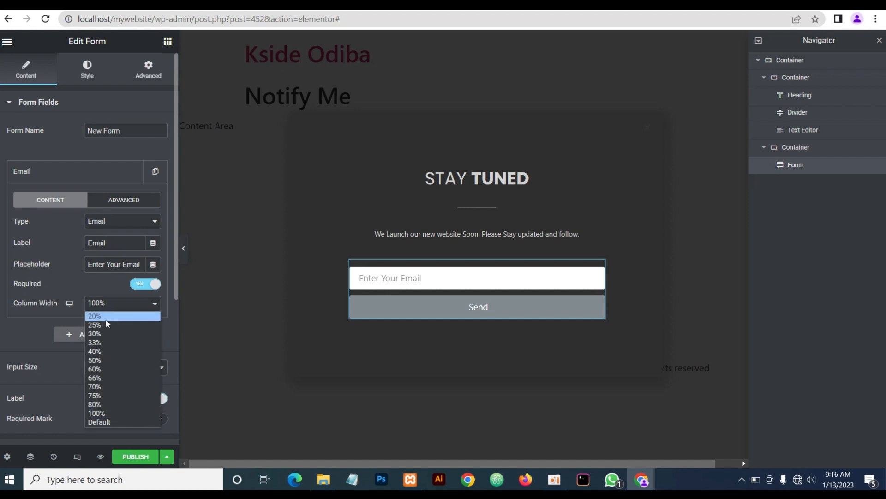
left_click(99, 404)
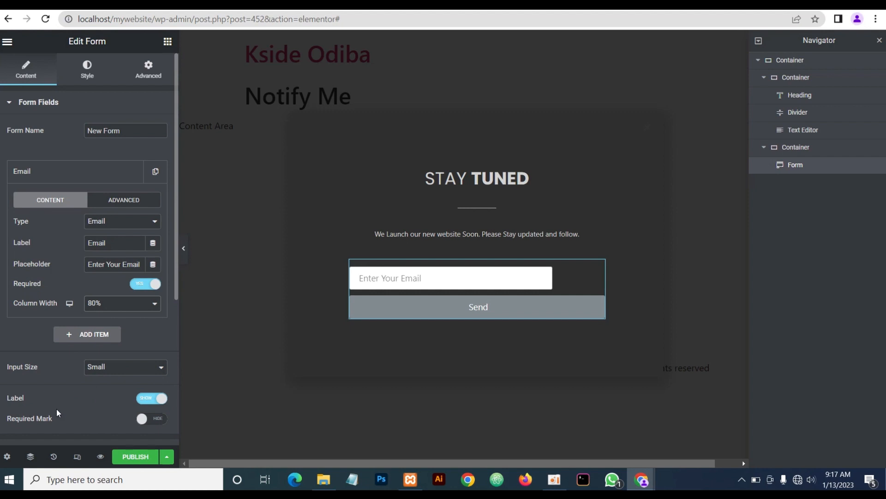
left_click(150, 402)
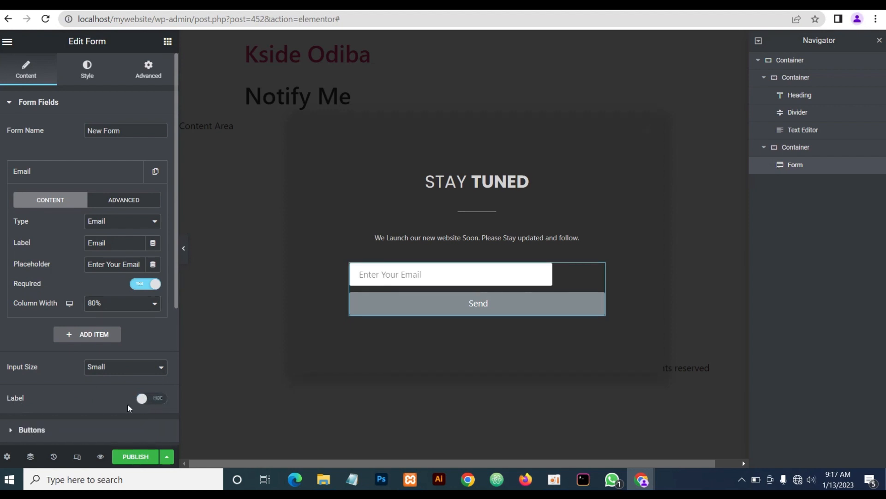
Set the form's Send button column width to 20% so it sits beside the email field
left_click(65, 104)
left_click(64, 134)
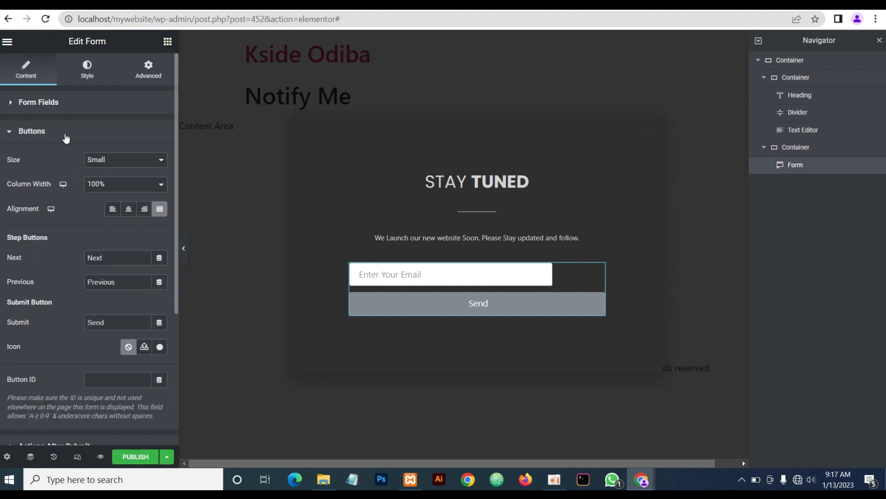
left_click(110, 185)
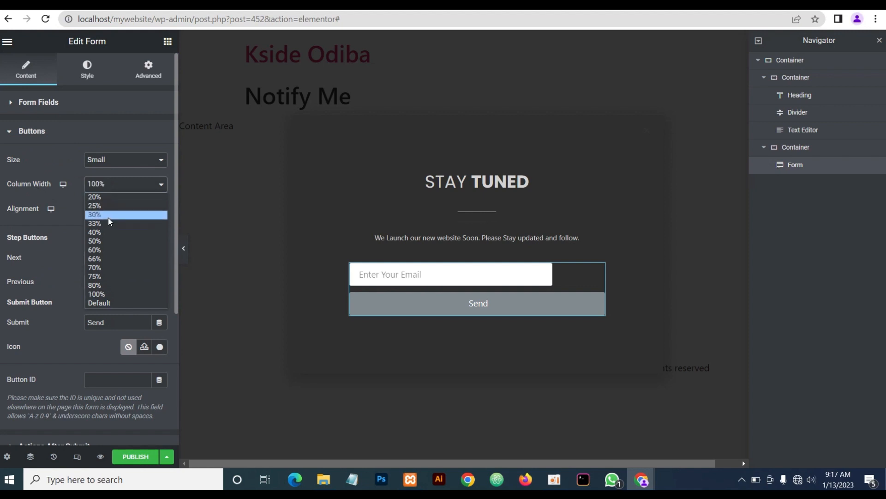
left_click(104, 199)
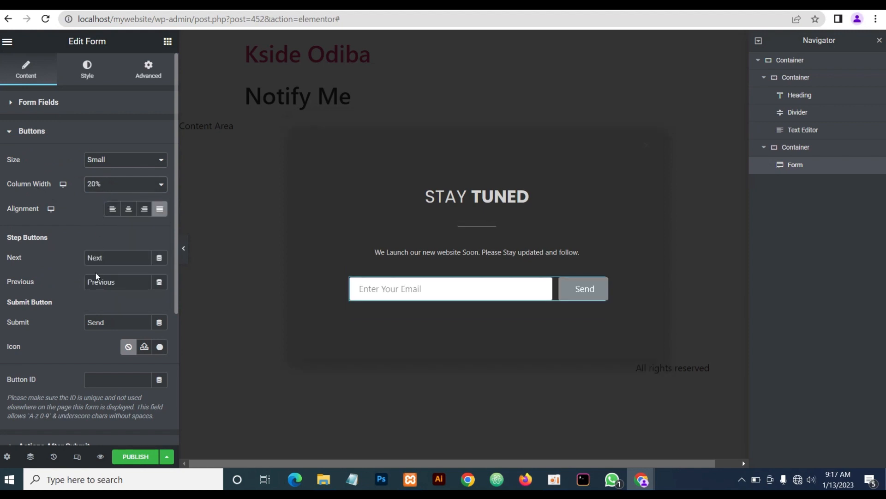
Clear the form's Columns Gap value of 10 so the button is flush with the field
left_click(87, 74)
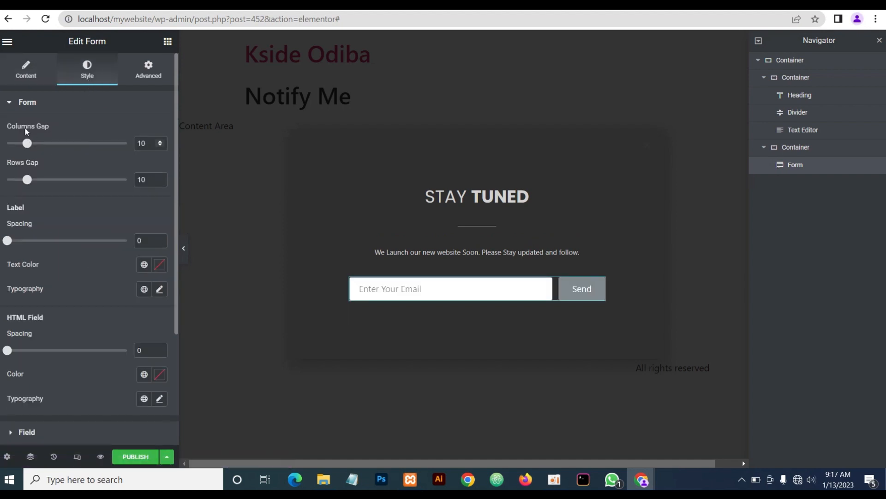
double_click(141, 143)
key("BackSpace")
scroll(90, 244, "down", 3)
Give the email field a 2 px bottom-only border in light grey #d3d3d3
left_click(79, 288)
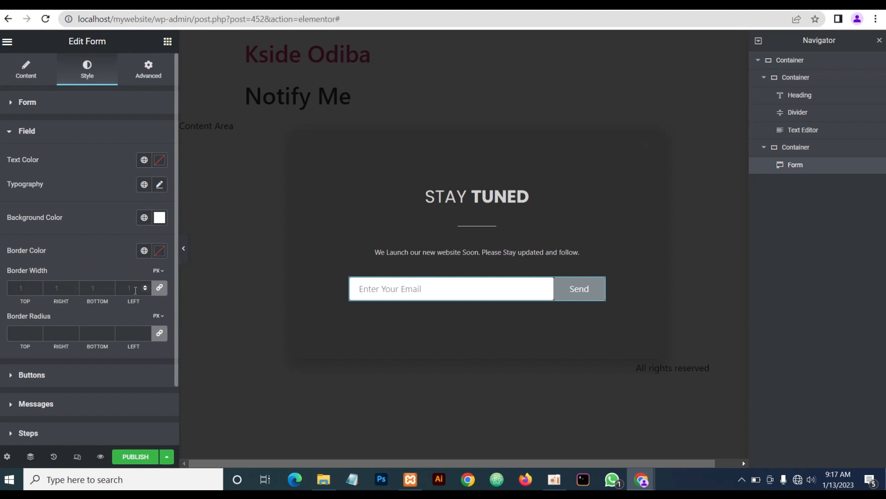
left_click(160, 288)
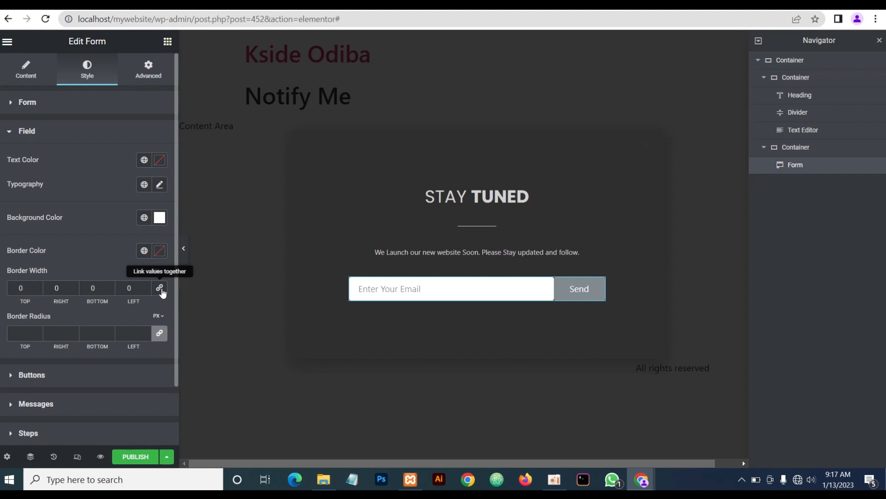
double_click(82, 286)
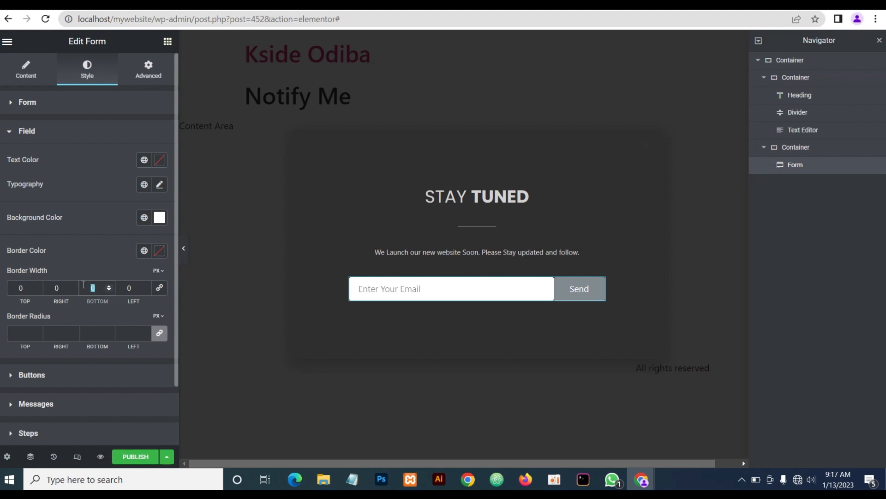
type("2")
left_click(160, 252)
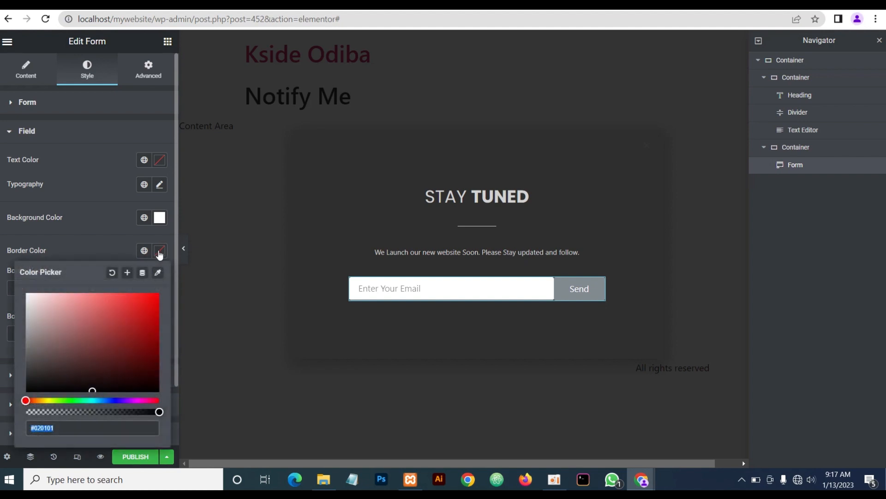
type("d3d3d3")
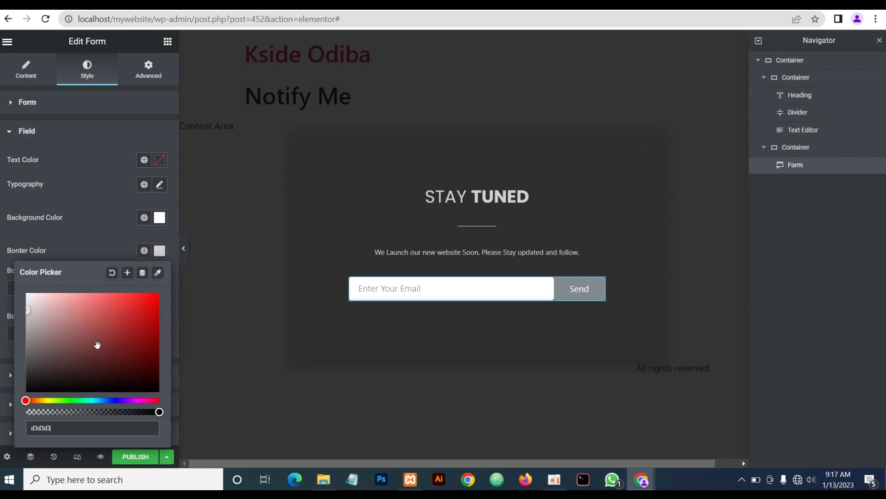
left_click(82, 245)
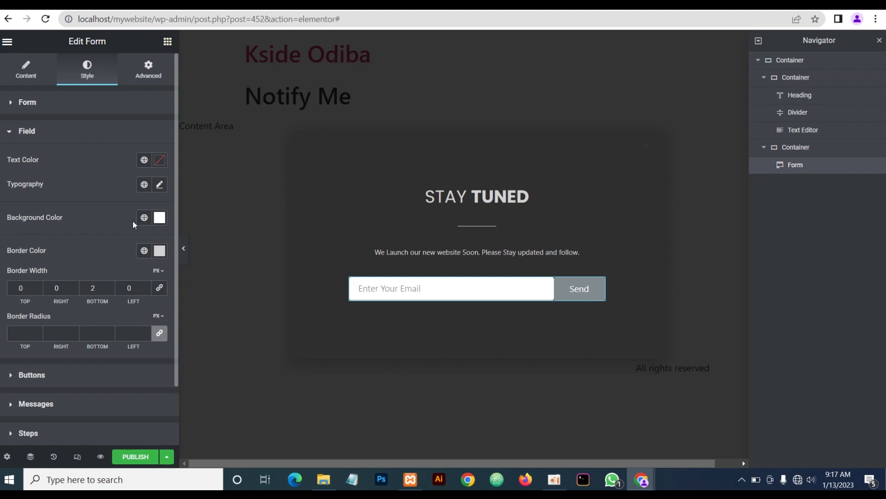
Confirm the popup container's background stays #2F2F2F, then return to the email form's style settings
mouse_move(431, 151)
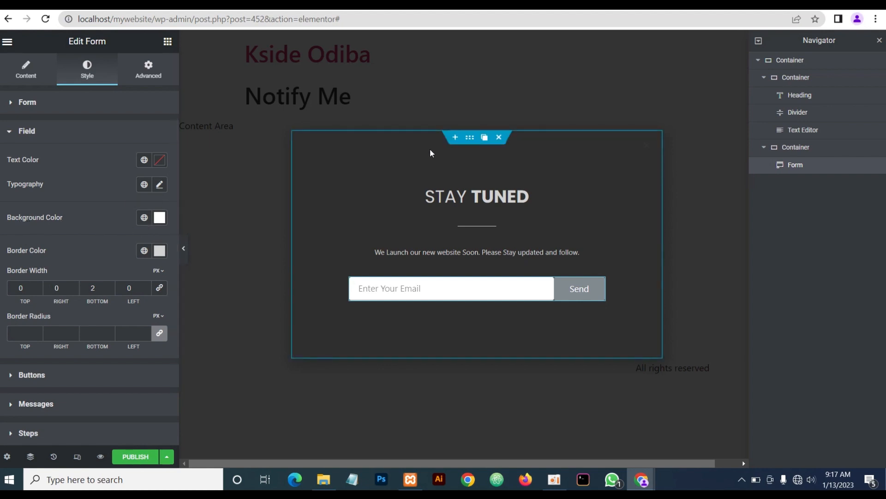
left_click(470, 138)
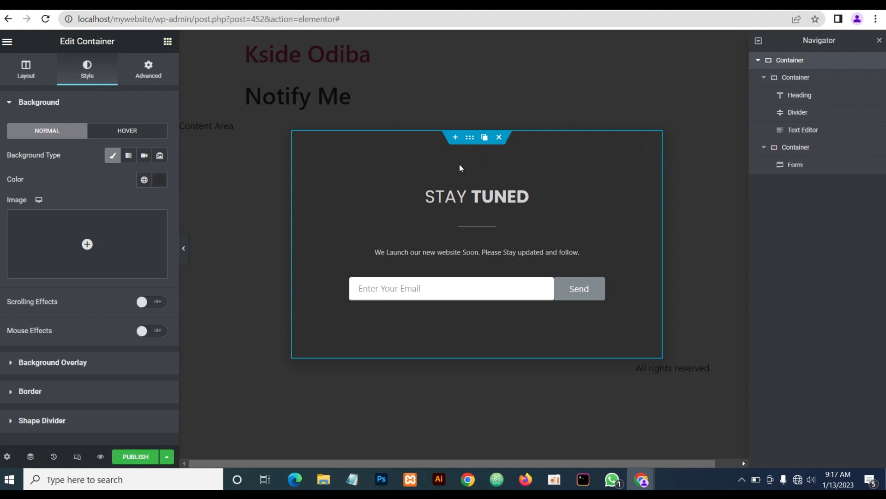
left_click(159, 180)
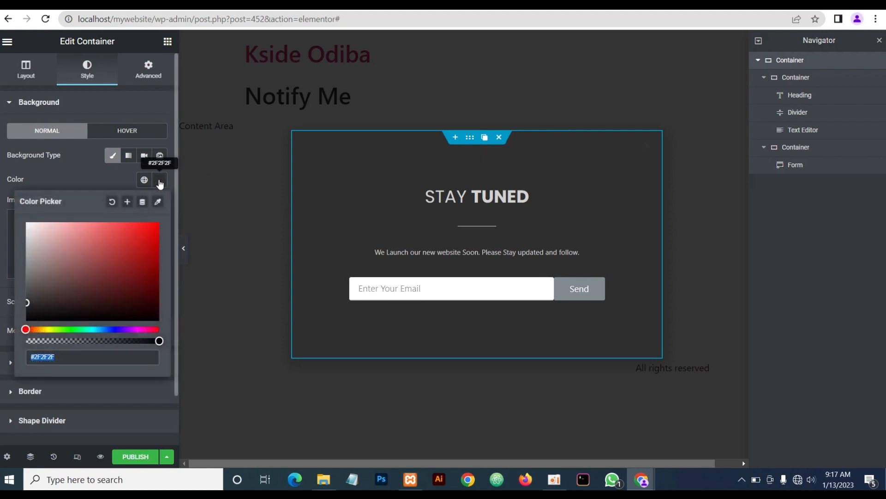
left_click(90, 171)
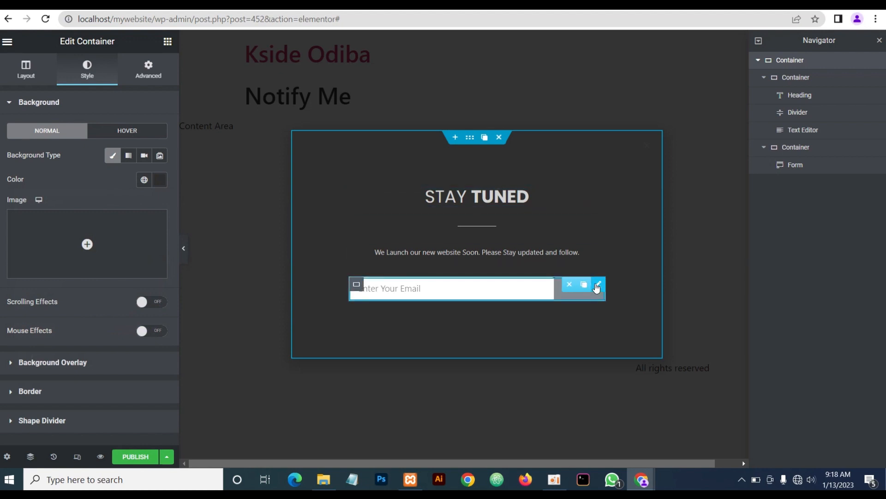
left_click(596, 286)
left_click(77, 111)
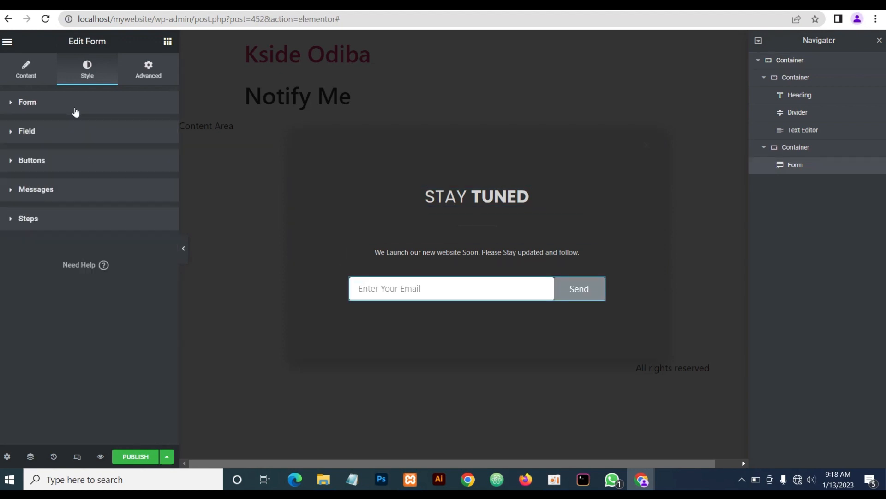
Set the email field's background to #2f2f2f and its text colour to #d3d3d3, then preview
left_click(72, 134)
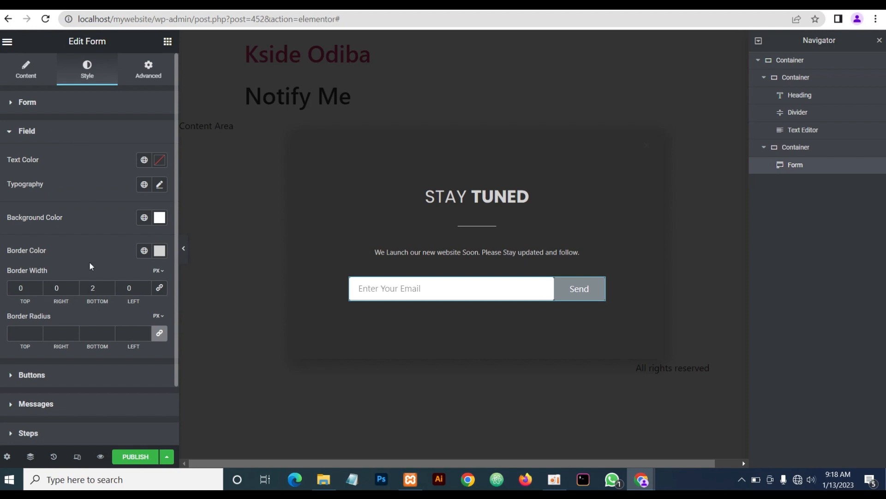
left_click(160, 217)
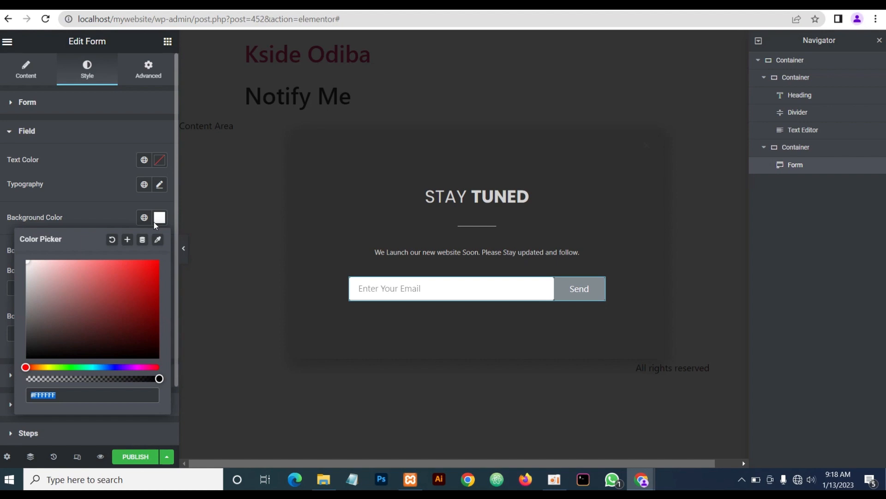
type("2f2f2f")
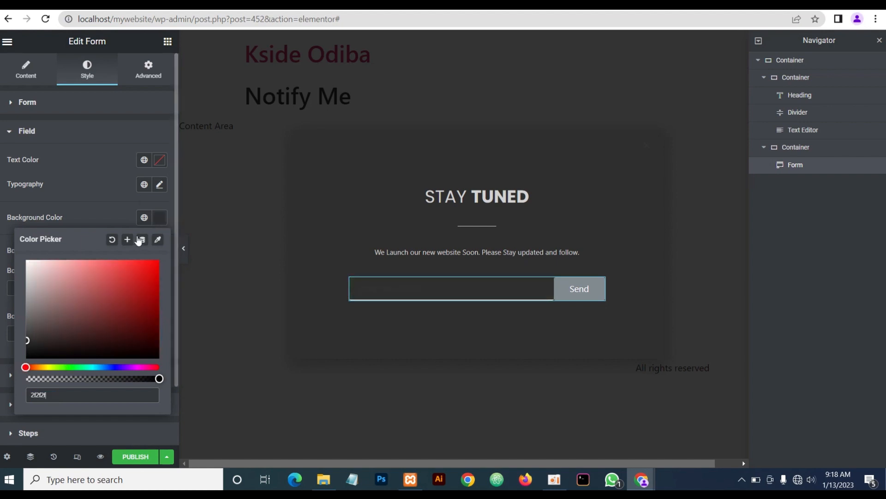
left_click(84, 215)
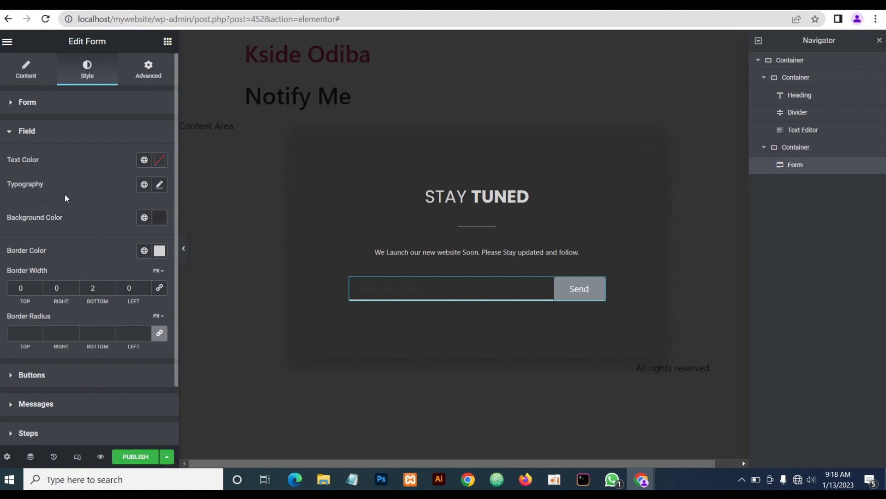
left_click(159, 162)
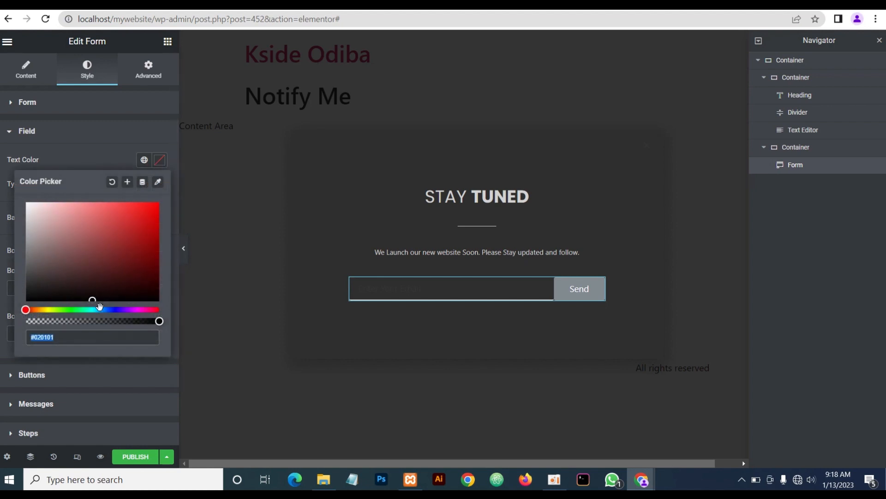
type("d3d3d3")
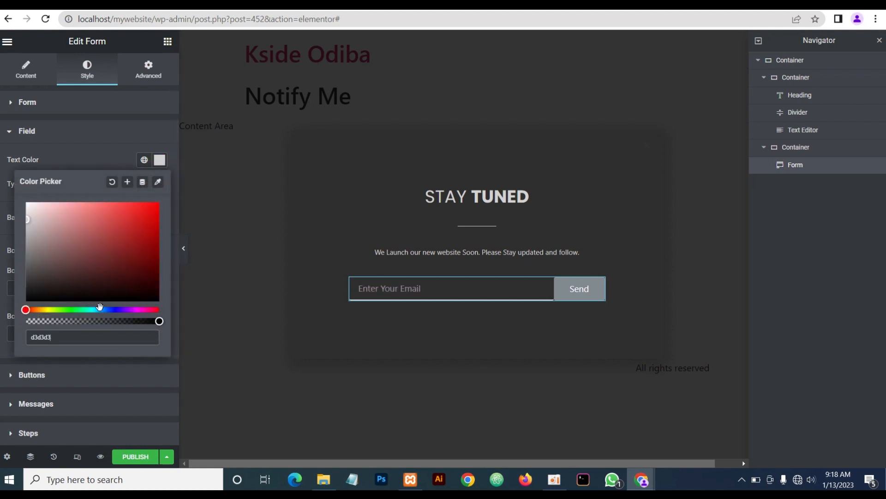
left_click(83, 157)
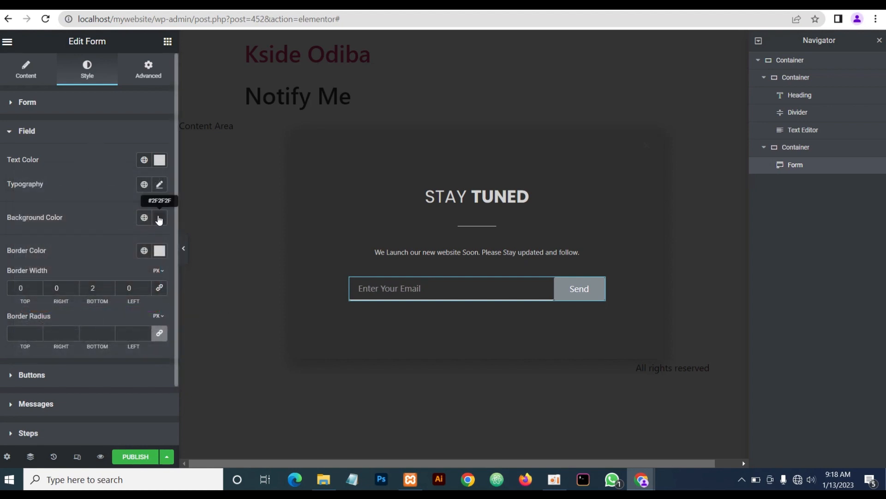
left_click(159, 160)
left_click(101, 134)
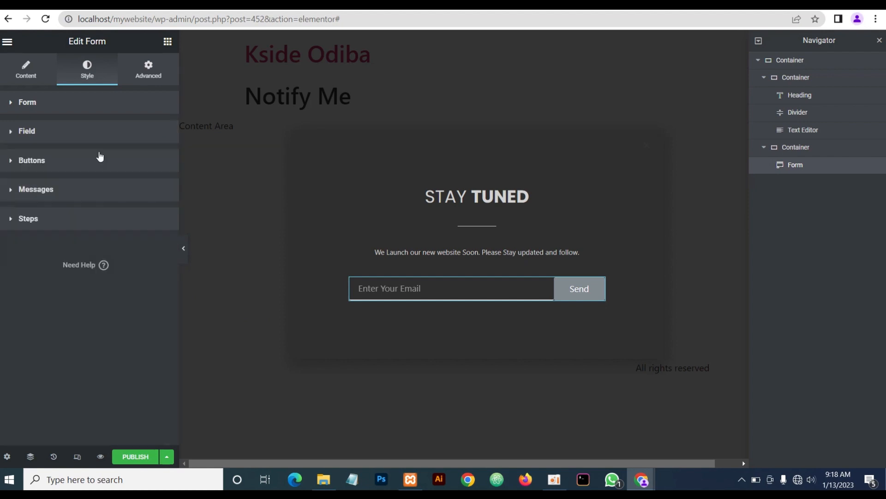
left_click(184, 254)
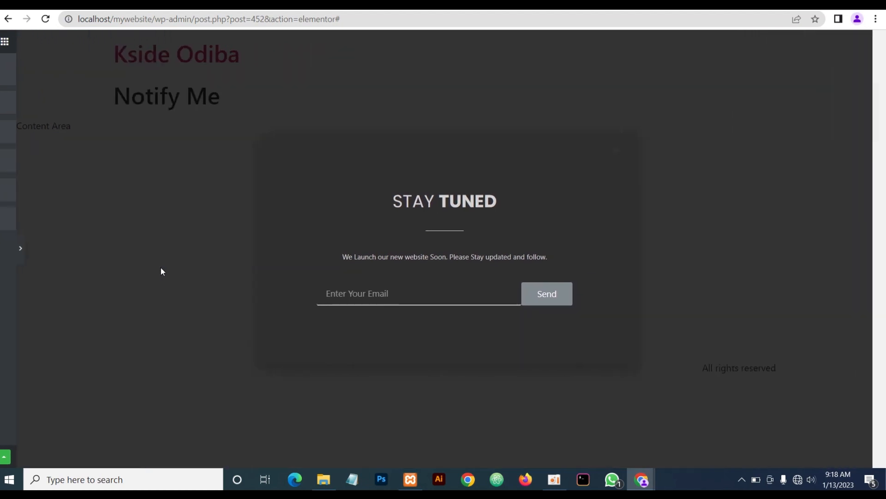
left_click(2, 249)
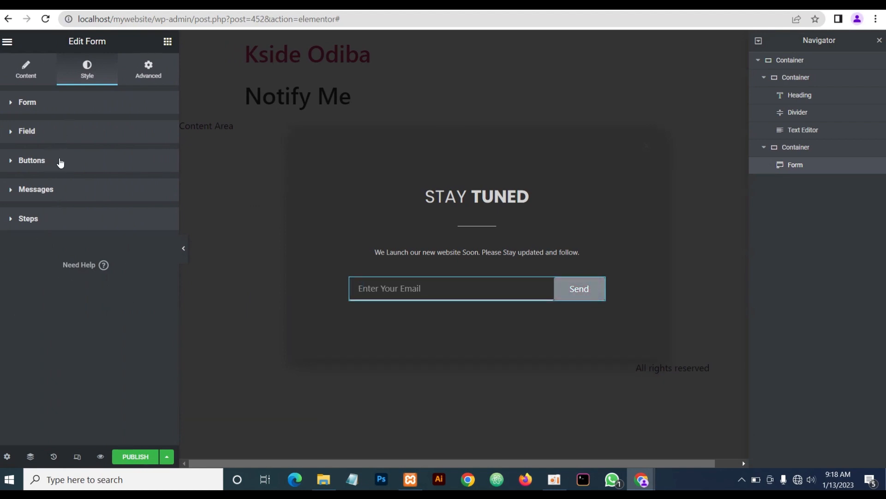
Make the Send button red #dd0909 with 0 corner radius, and preview the result
left_click(59, 160)
scroll(96, 275, "down", 2)
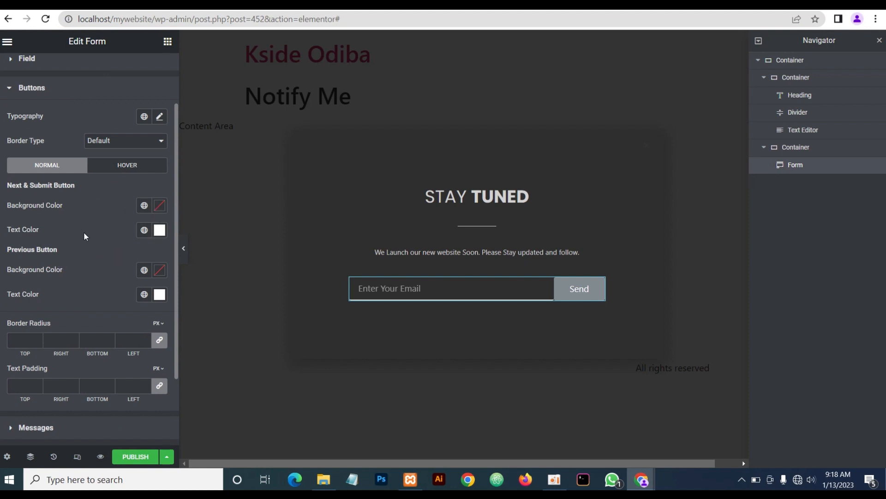
left_click(160, 209)
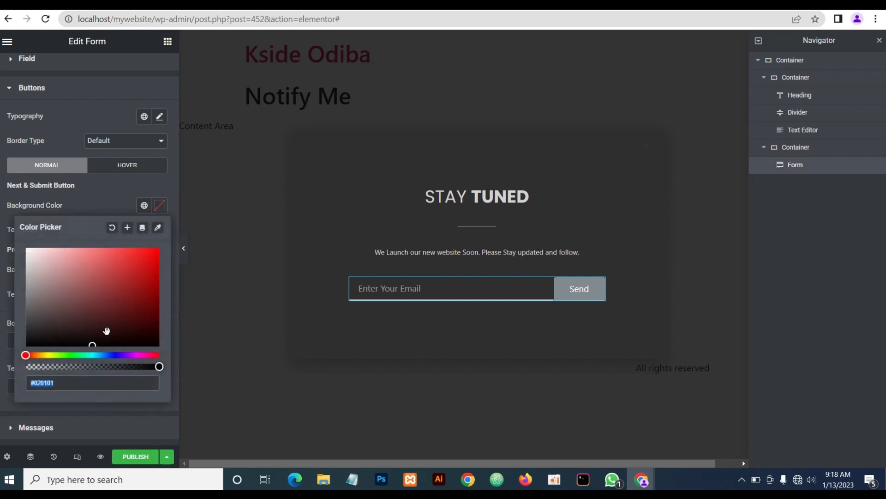
type("dd0909")
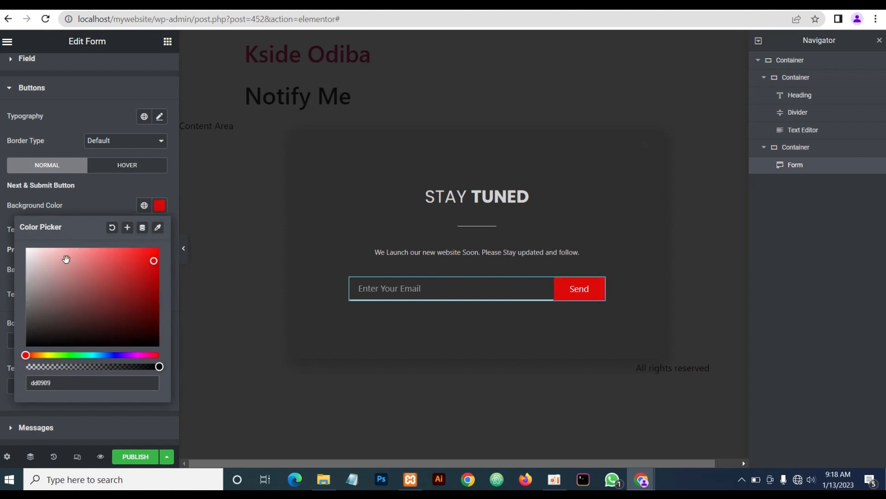
left_click(81, 203)
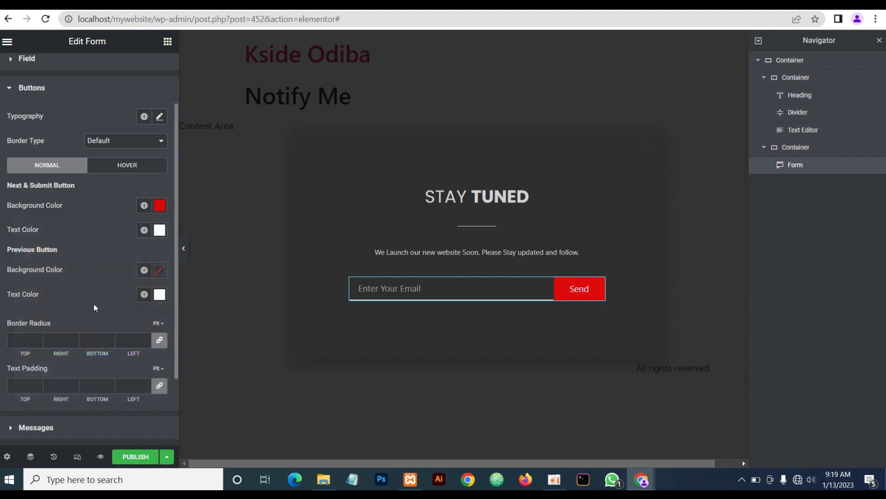
left_click(159, 340)
left_click(184, 250)
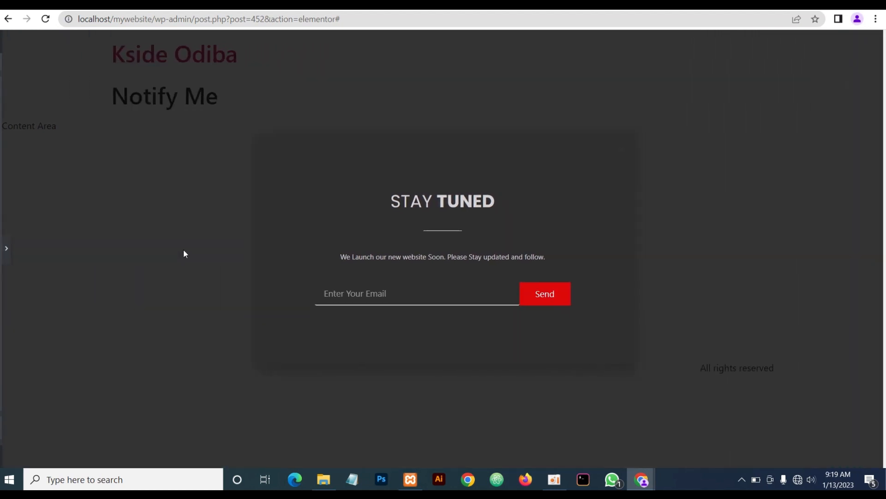
left_click(2, 249)
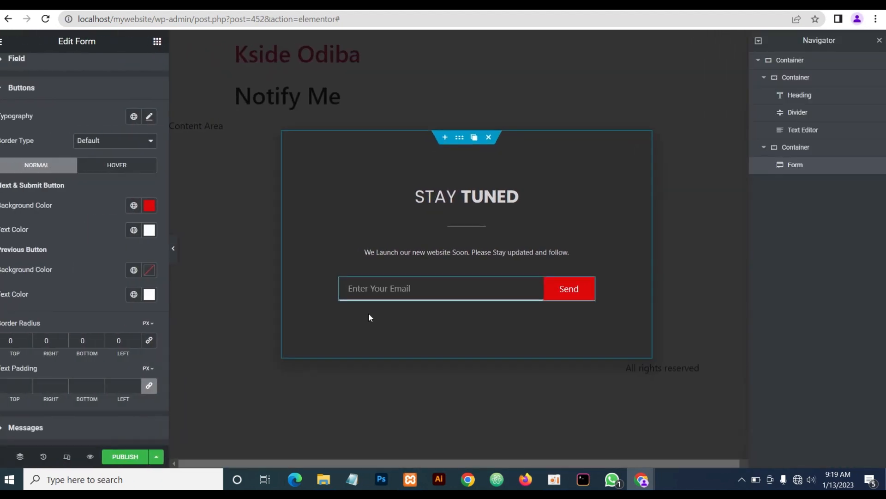
left_click(184, 259)
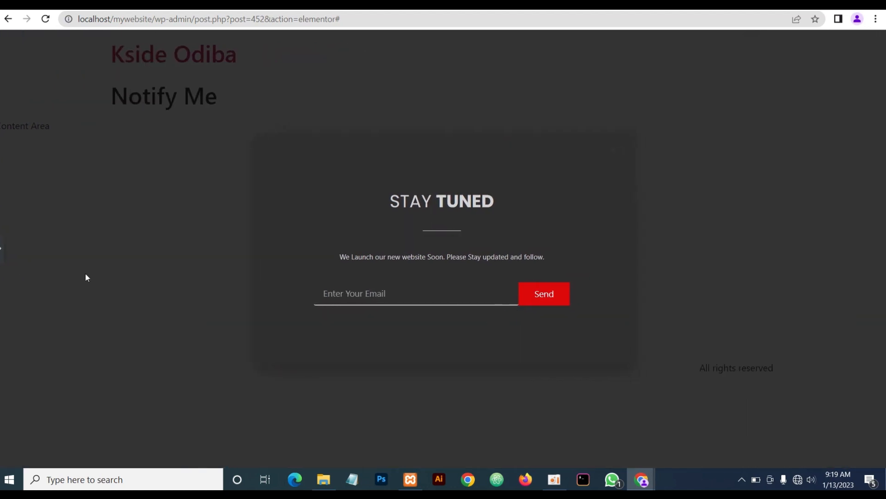
left_click(2, 249)
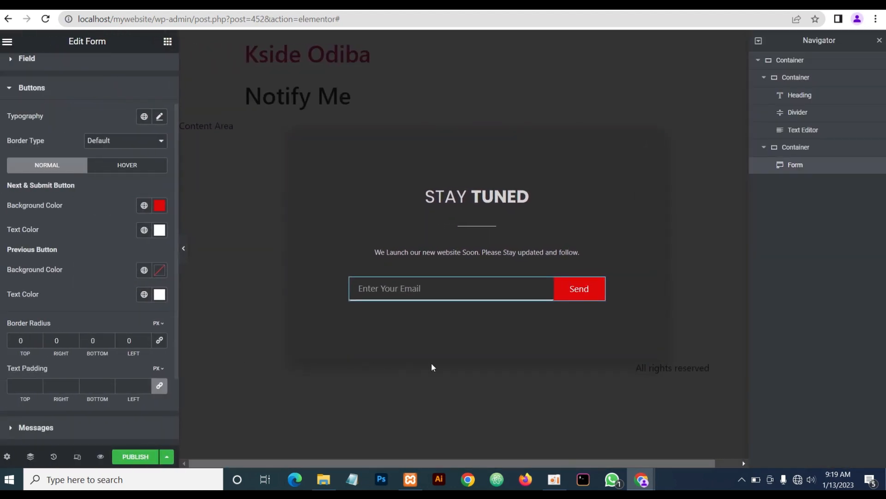
Set the email field's corner radius to 0 and preview the popup
scroll(42, 236, "up", 2)
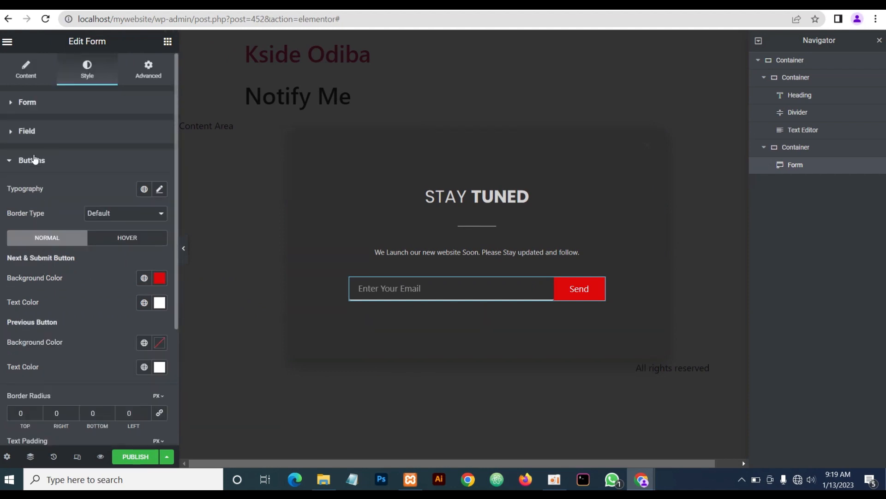
left_click(46, 129)
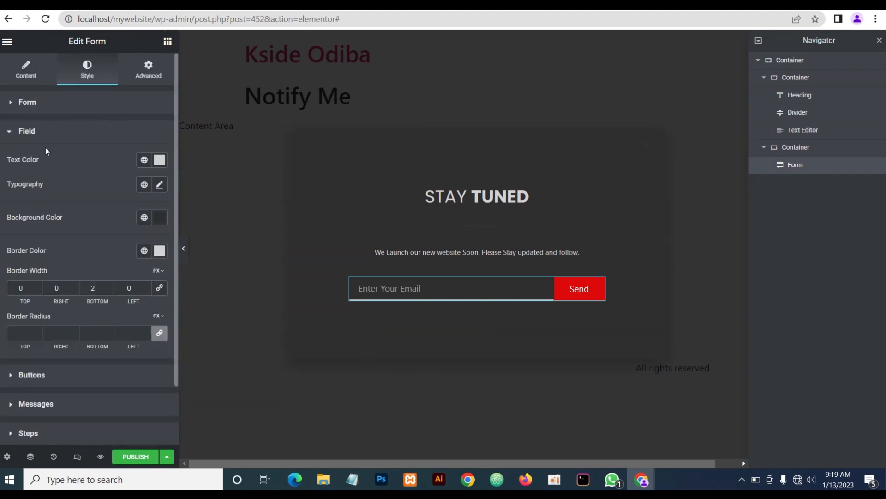
left_click(159, 333)
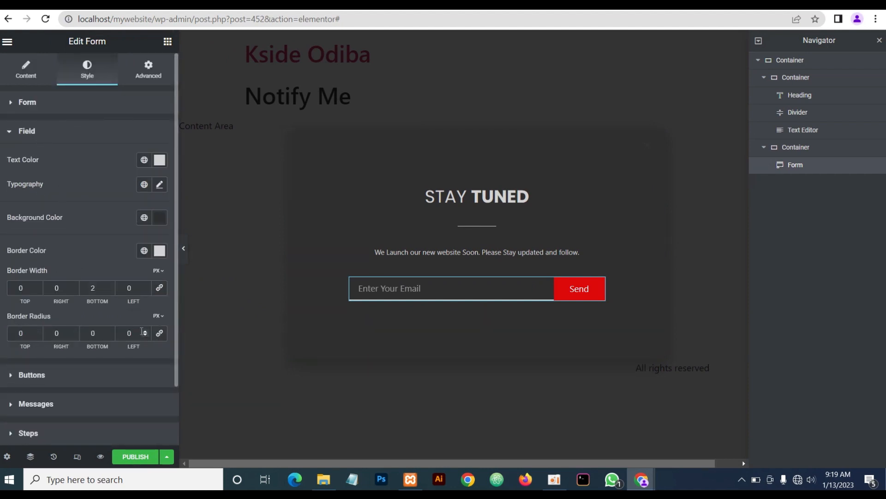
left_click(186, 247)
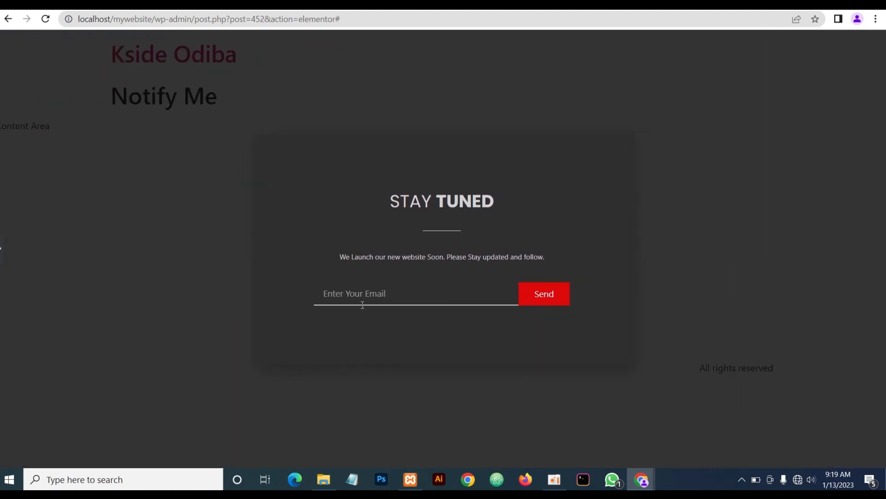
left_click(1, 249)
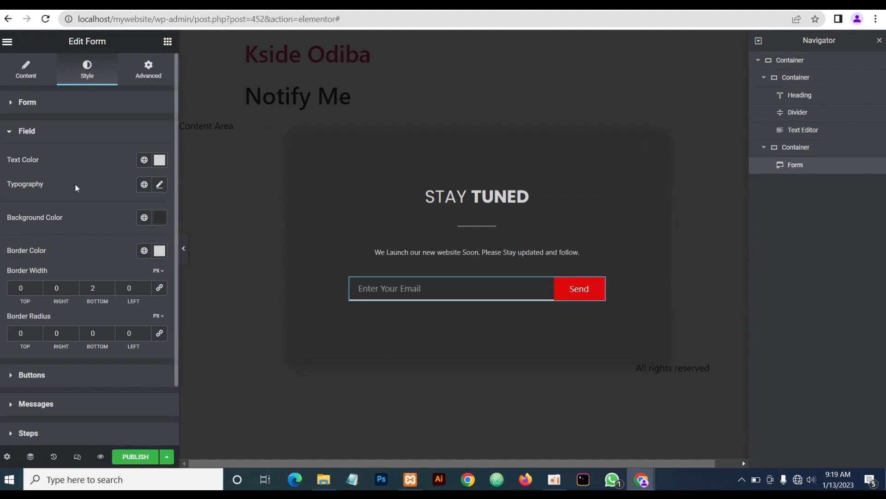
Replace the button's Send label with the Long arrow right icon from the icon library
left_click(32, 82)
left_click(39, 105)
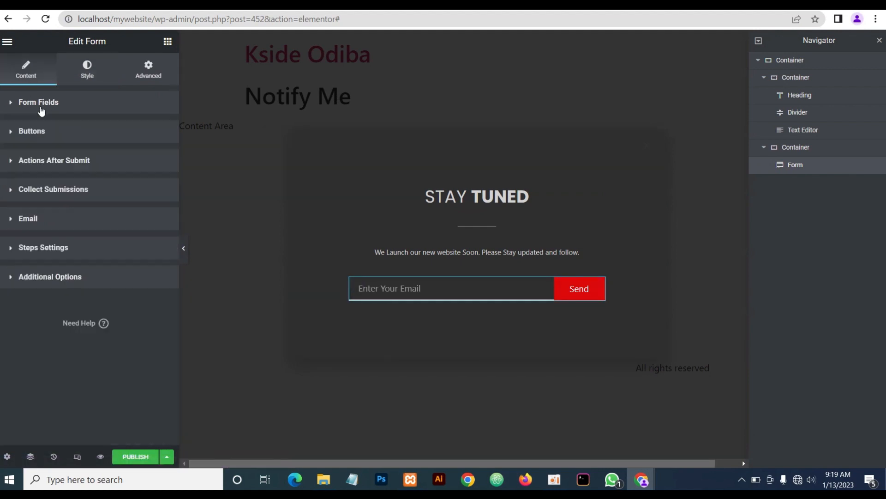
left_click(39, 133)
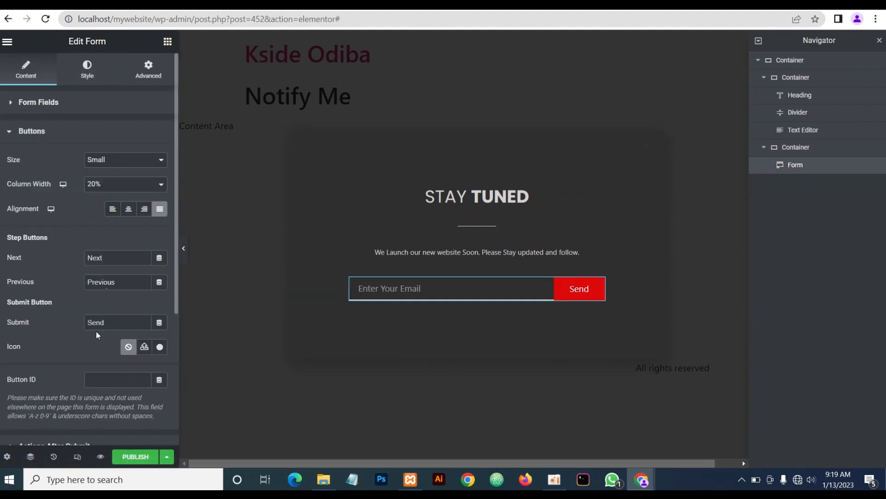
left_click_drag(114, 322, 44, 326)
key("BackSpace")
left_click(159, 348)
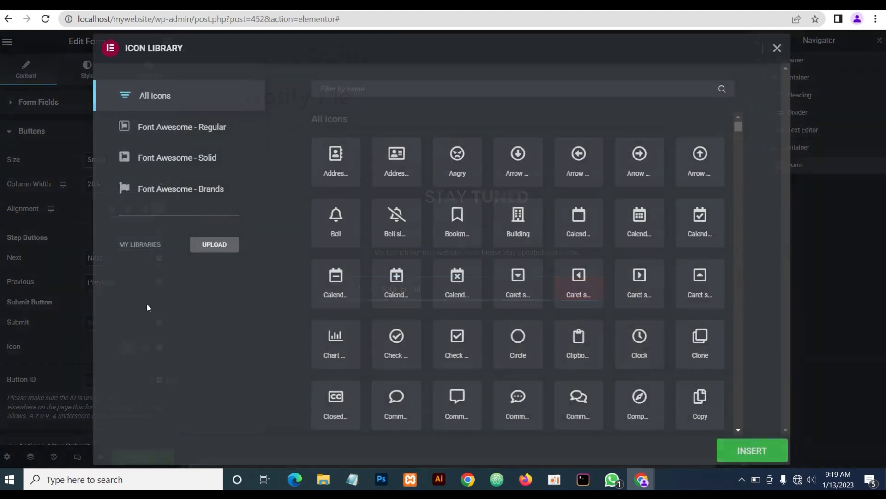
left_click(379, 96)
type("arr")
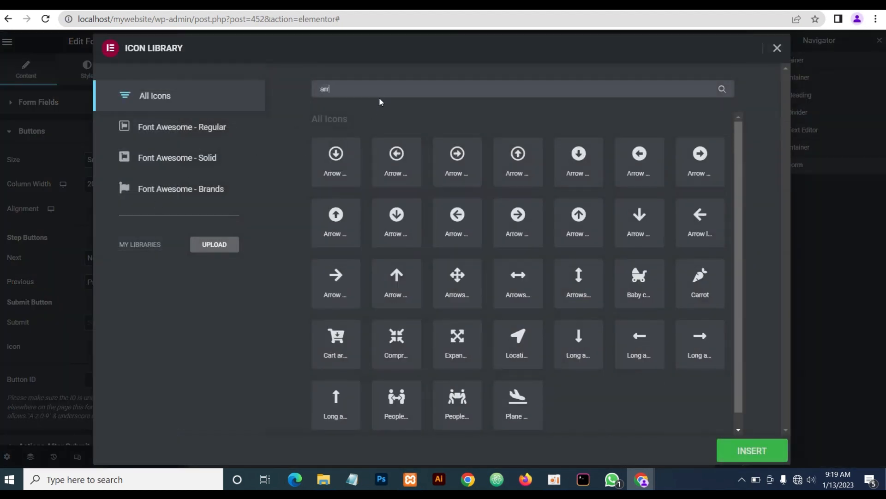
type("ow")
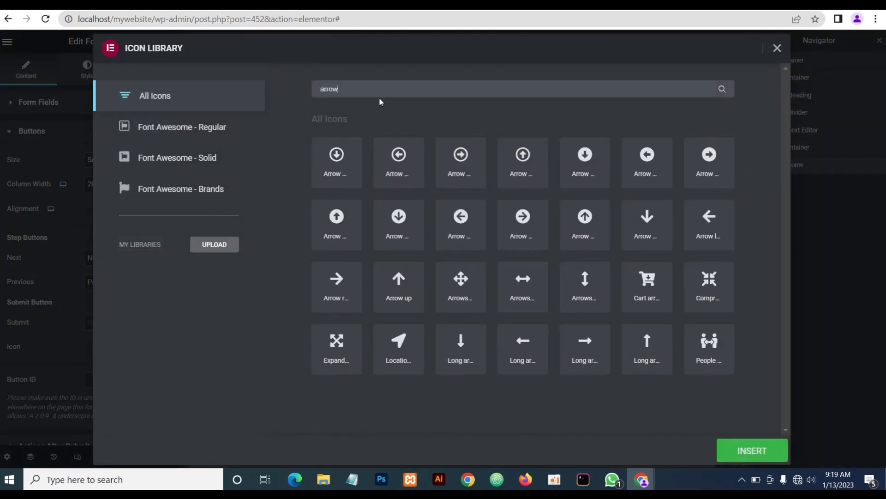
left_click(590, 348)
left_click(757, 452)
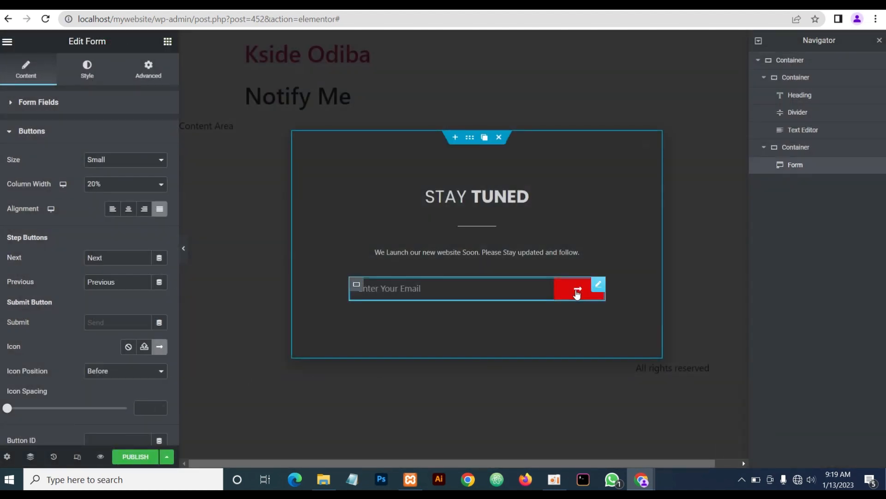
Preview the popup without the editor panels, then view it at tablet width
left_click(183, 248)
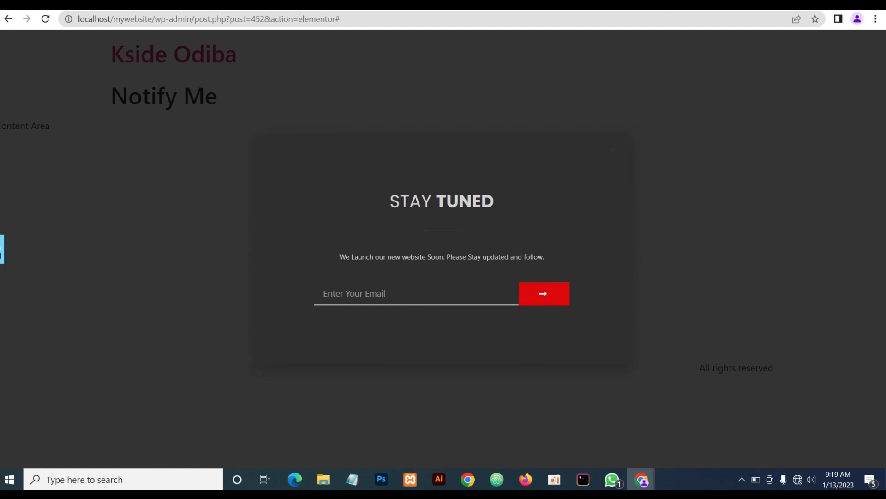
left_click(2, 250)
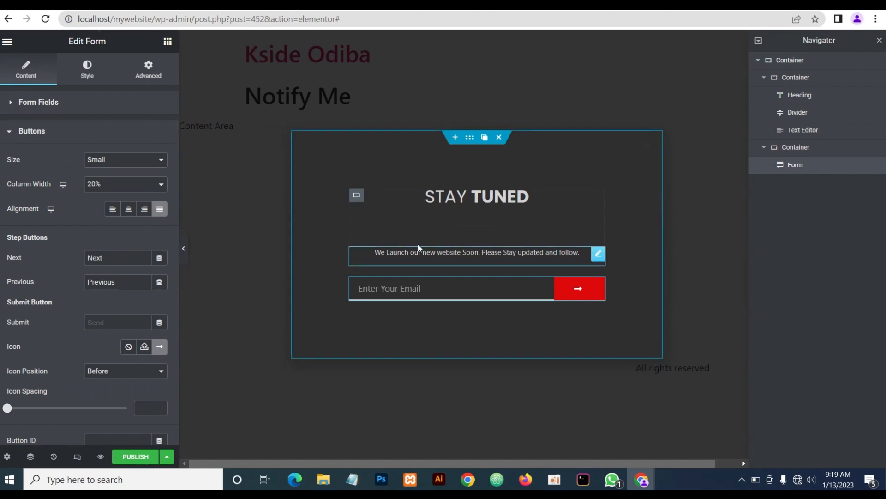
left_click(77, 460)
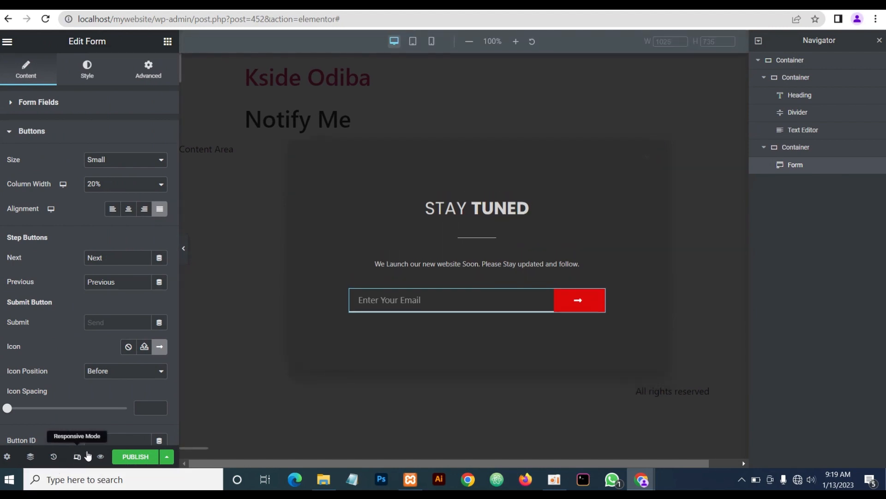
left_click(412, 41)
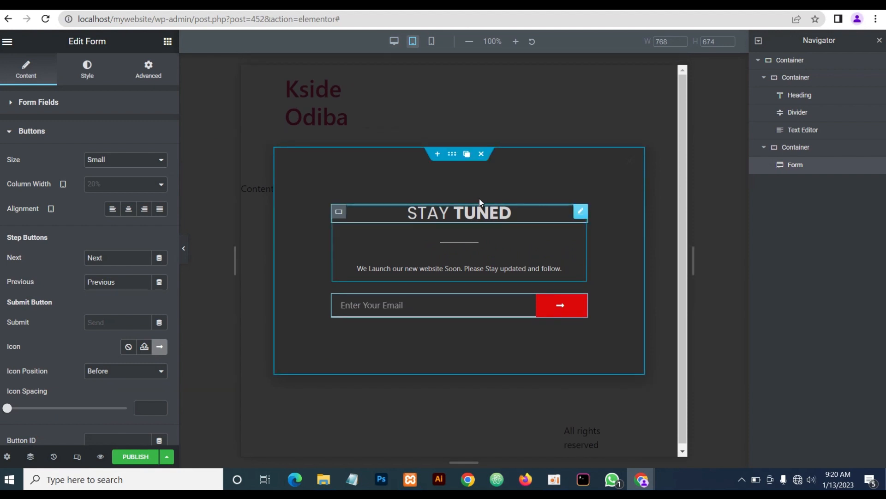
In mobile view, pad the outer container 100 px top and bottom, 30 px left and right, then preview
left_click(435, 45)
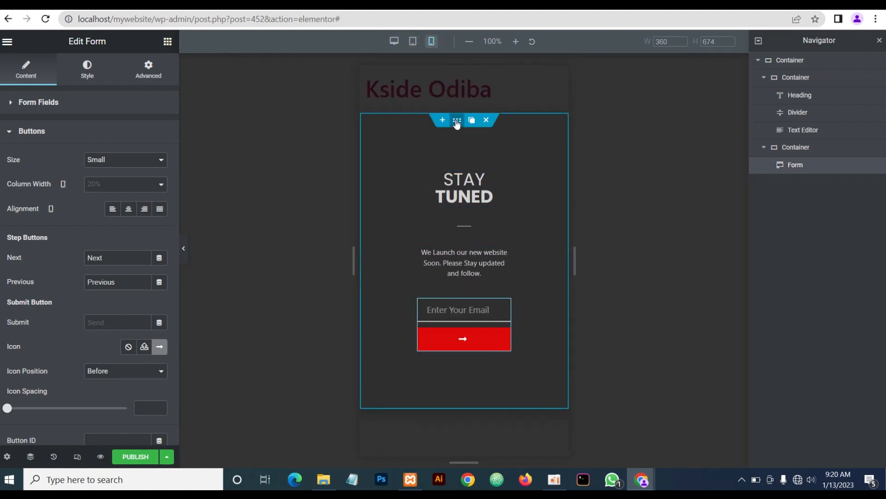
left_click(456, 121)
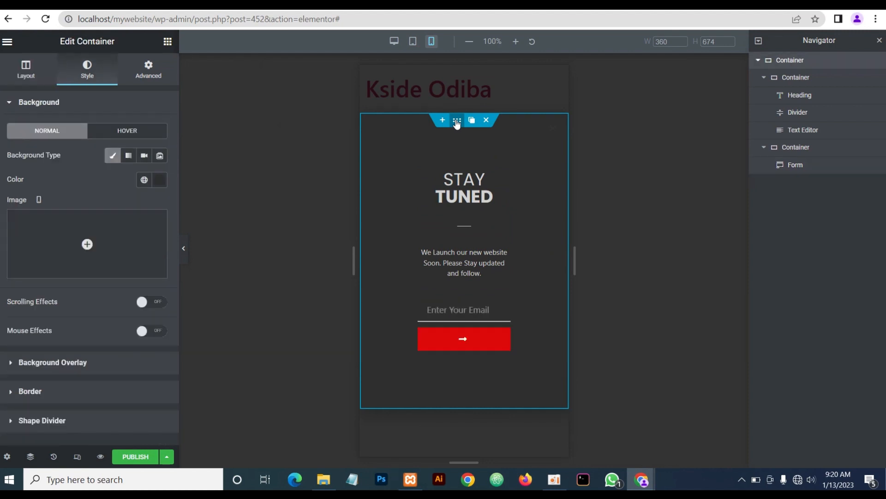
left_click(147, 77)
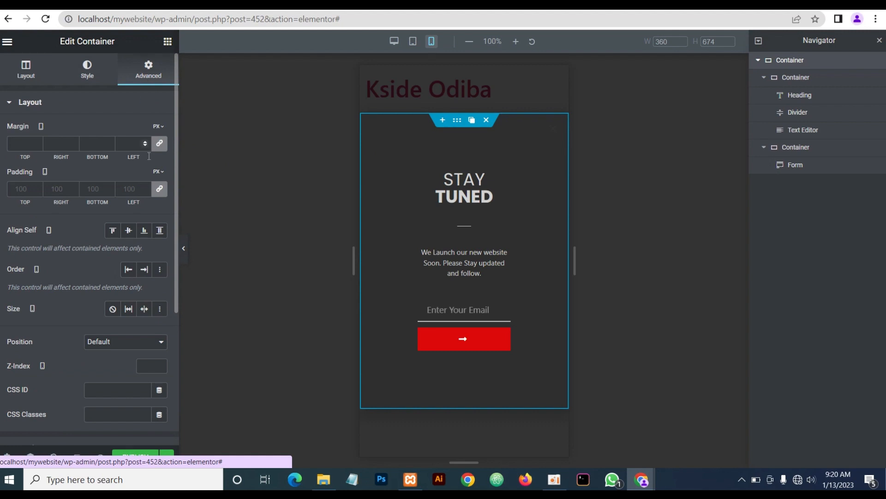
left_click(159, 190)
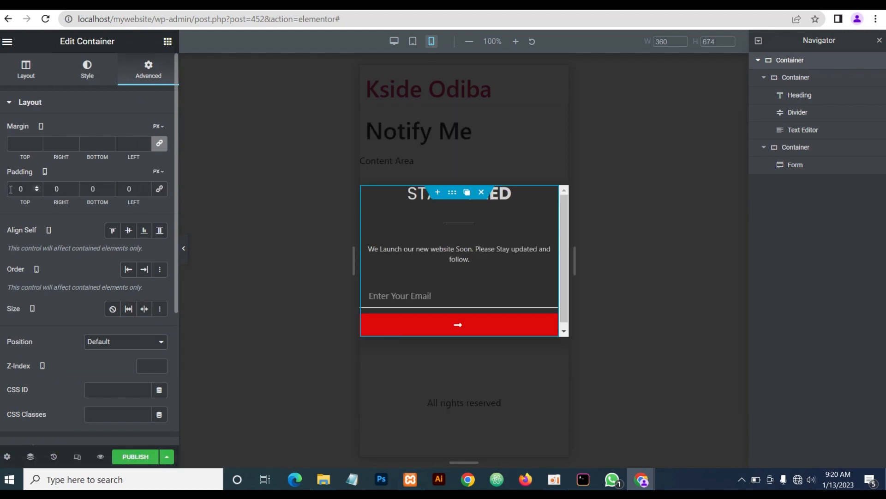
type("100")
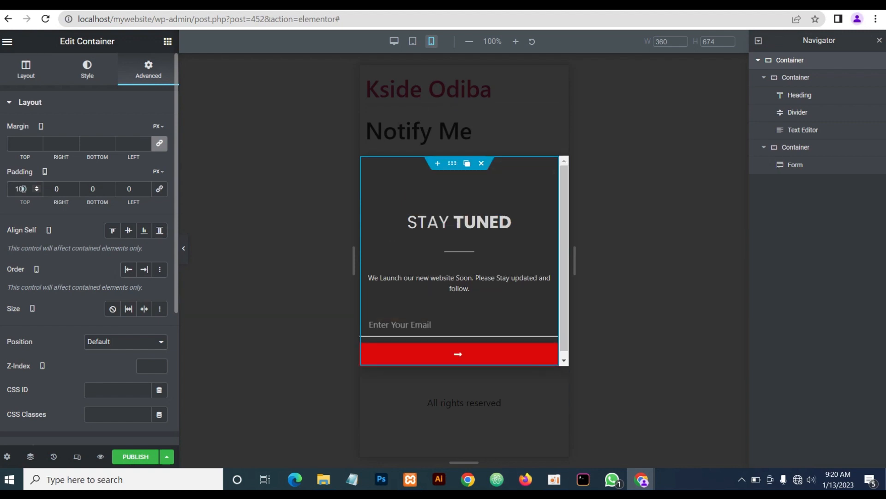
double_click(99, 189)
type("100")
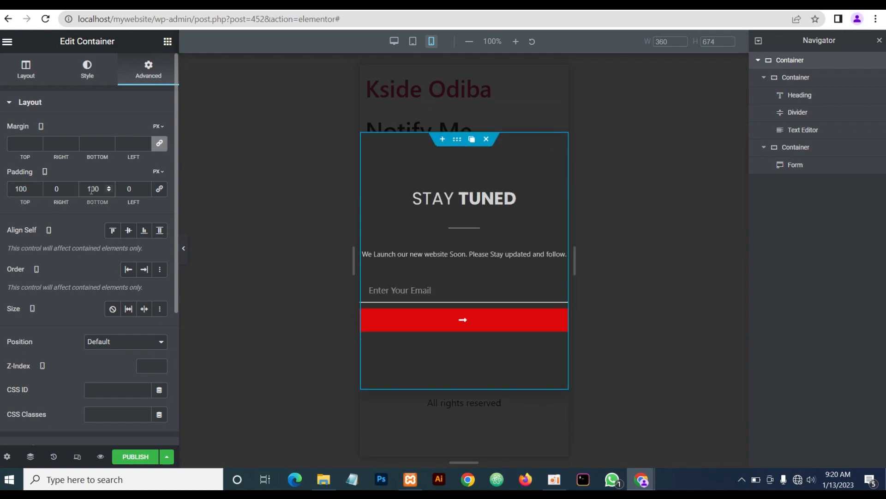
left_click(53, 188)
type("3")
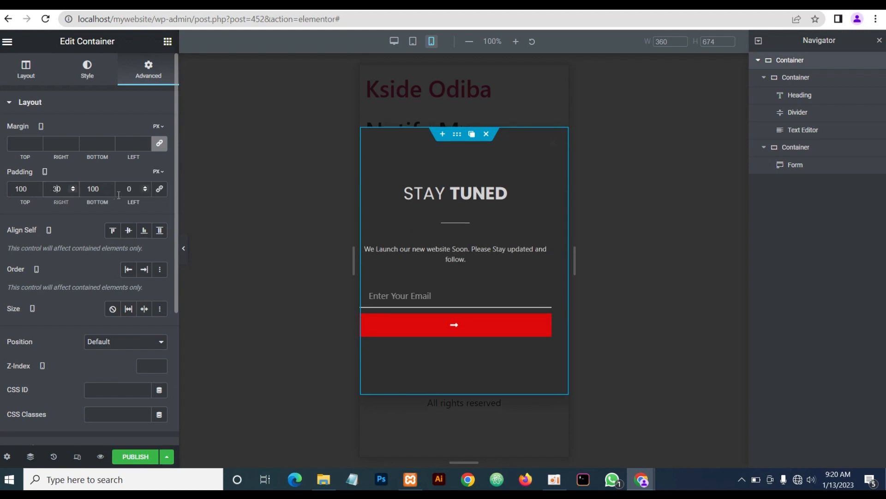
left_click(127, 188)
type("3")
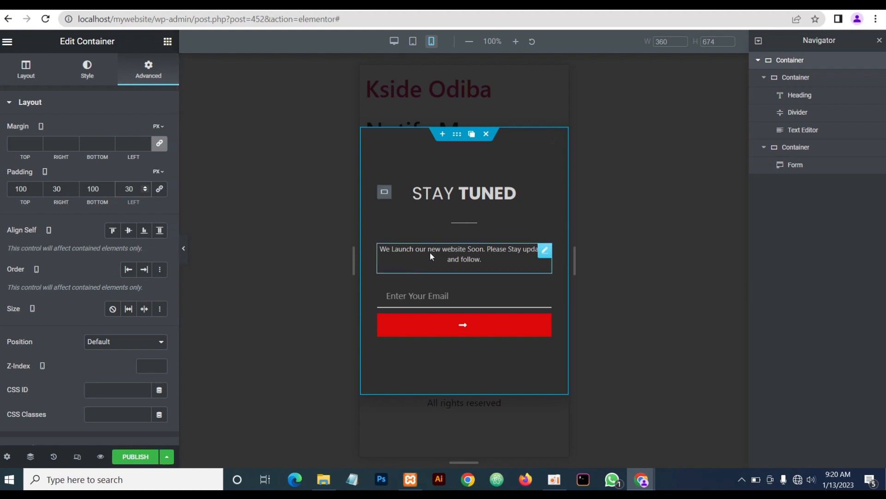
left_click(184, 249)
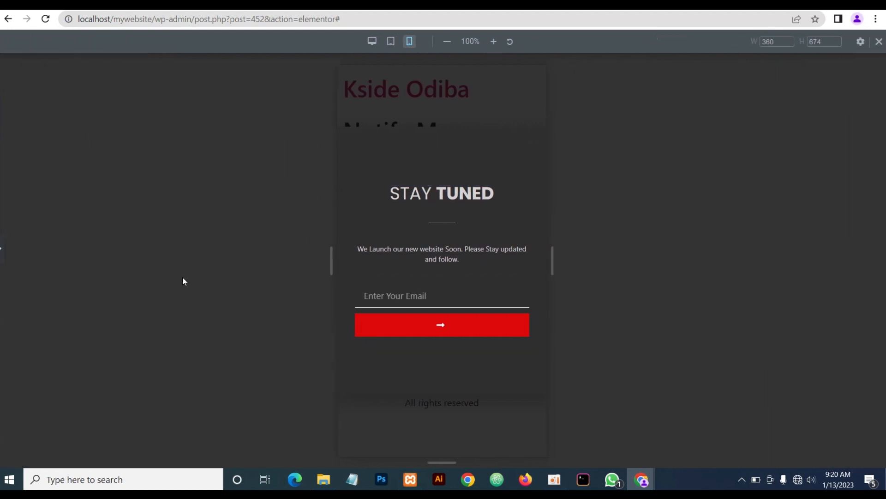
left_click(2, 249)
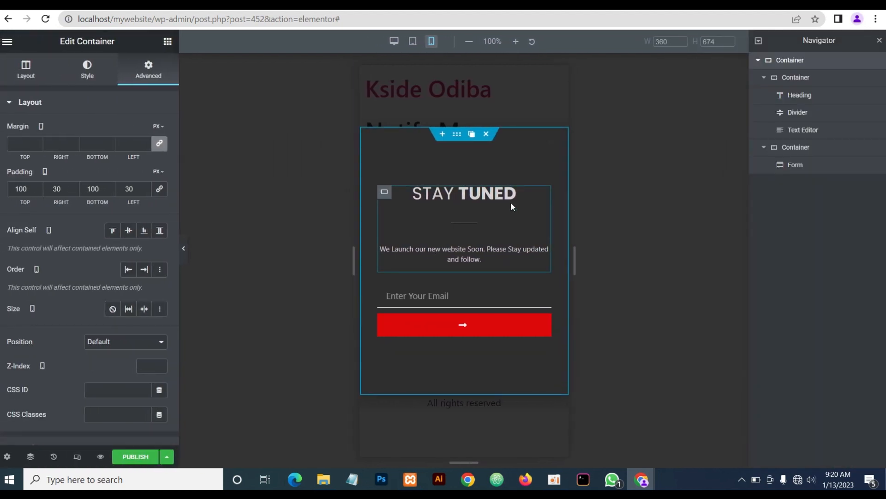
Set the mobile STAY TUNED heading's font size to 25 px and start publishing
left_click(530, 193)
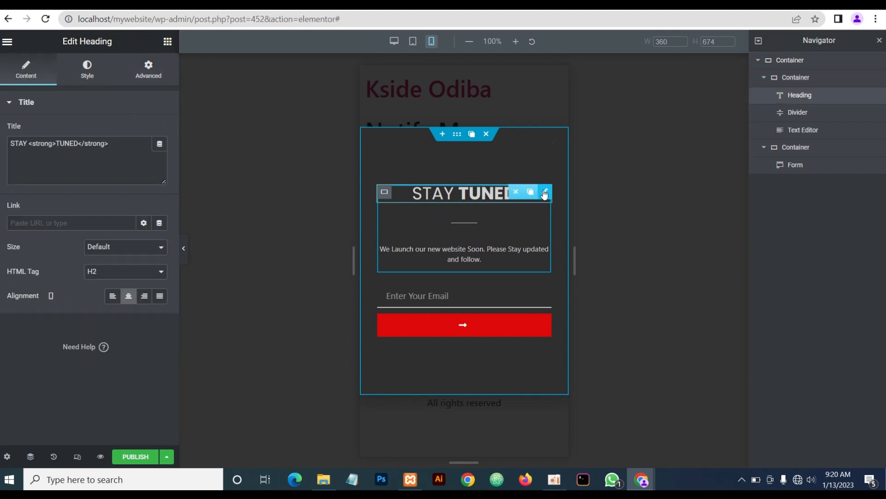
left_click(84, 74)
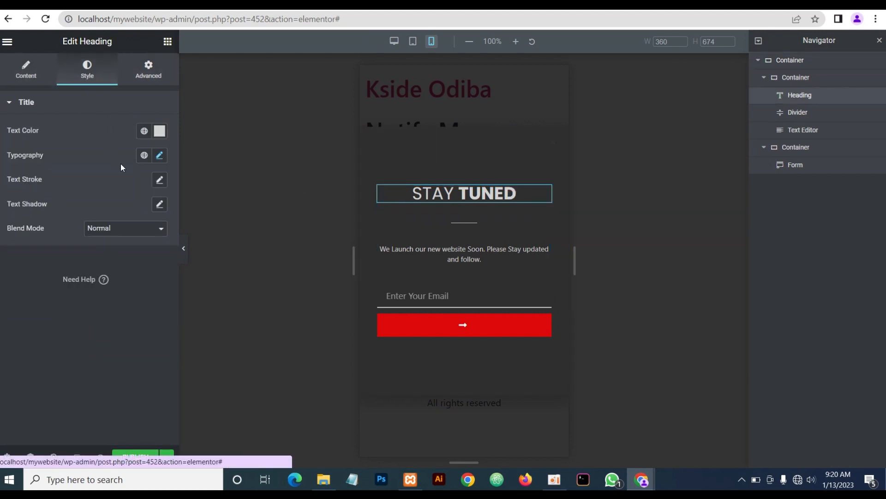
left_click(160, 155)
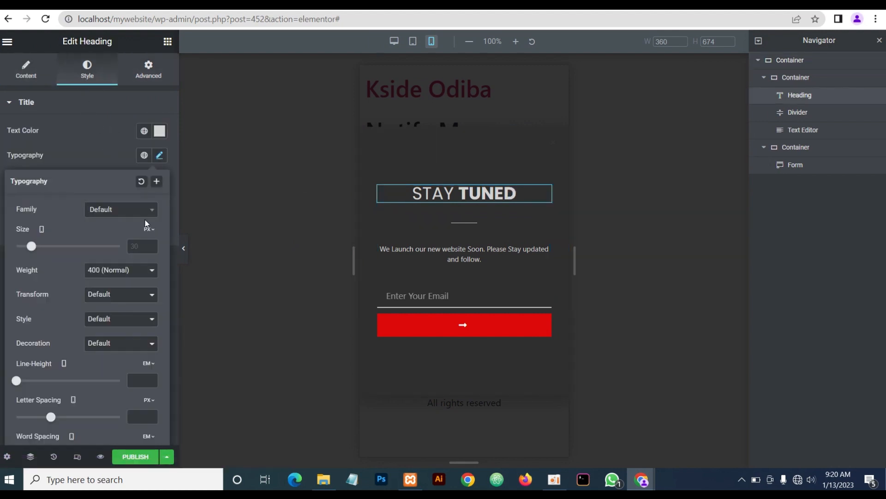
left_click(145, 243)
type("25")
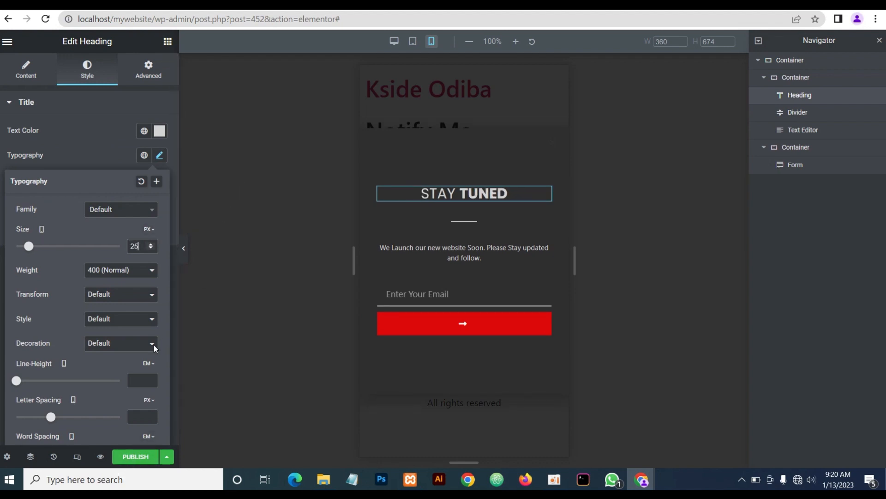
left_click(135, 458)
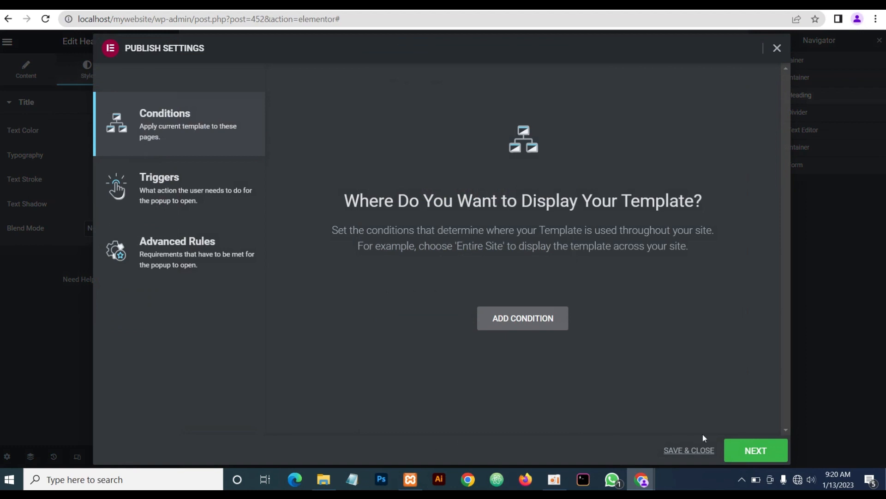
Skip past Triggers and Advanced Rules unchanged and save and close the publish settings
left_click(759, 452)
left_click(760, 453)
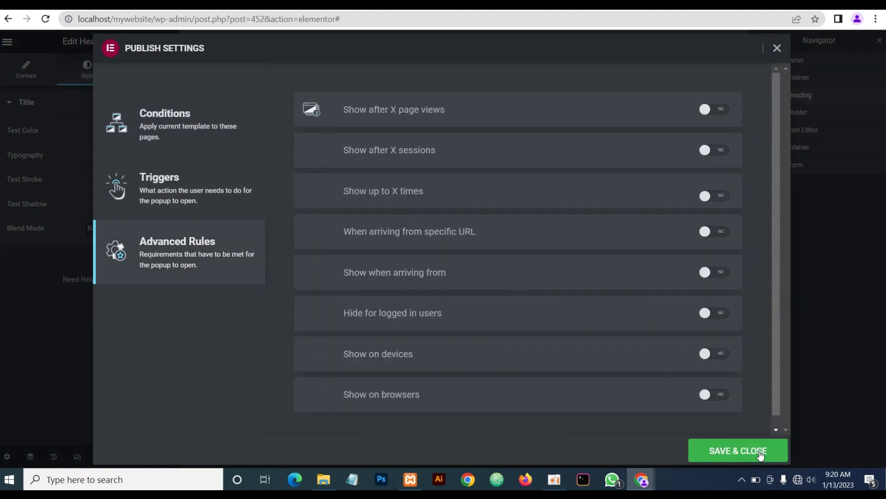
left_click(755, 452)
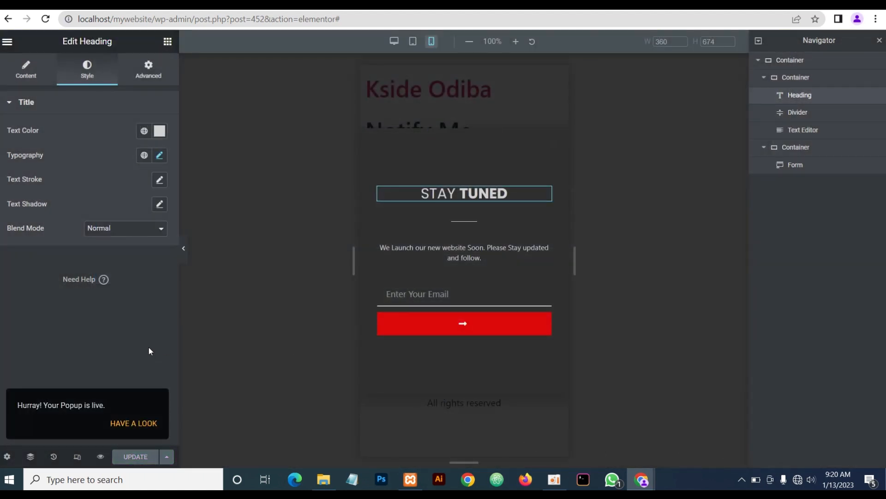
In desktop view, set the popup's entrance animation to Zoom In and exit animation to Zoom Out
left_click(7, 457)
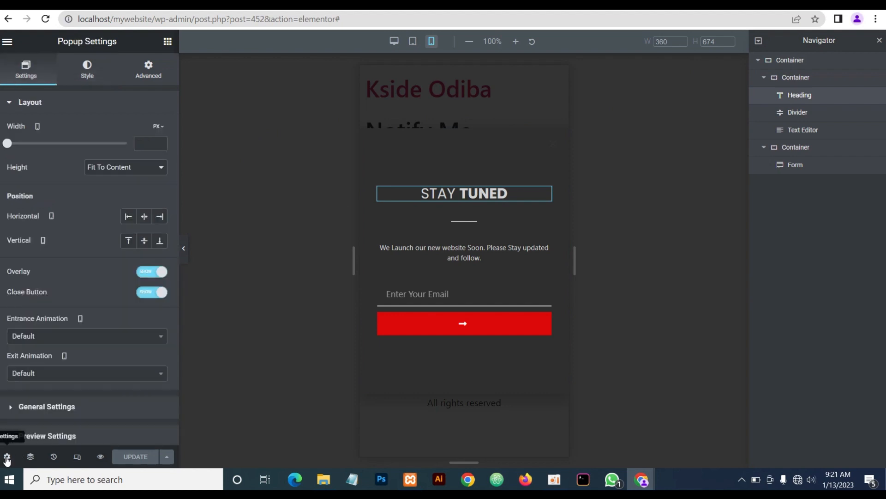
left_click(393, 41)
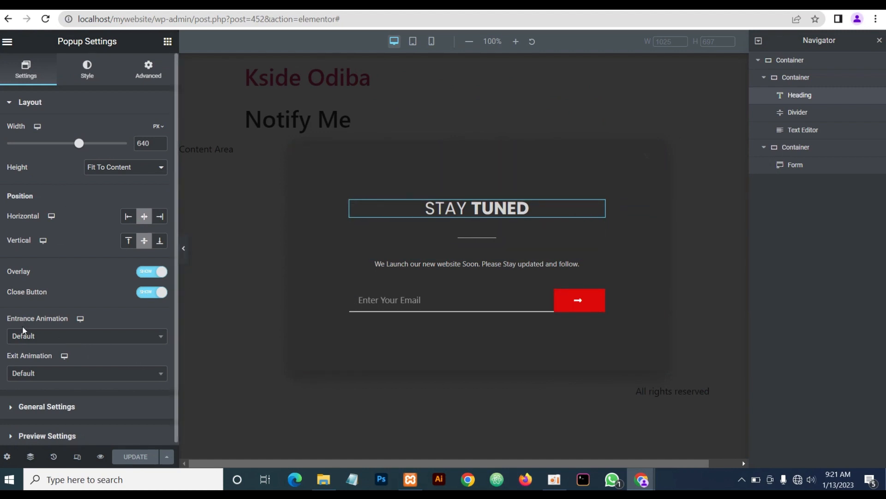
left_click(26, 339)
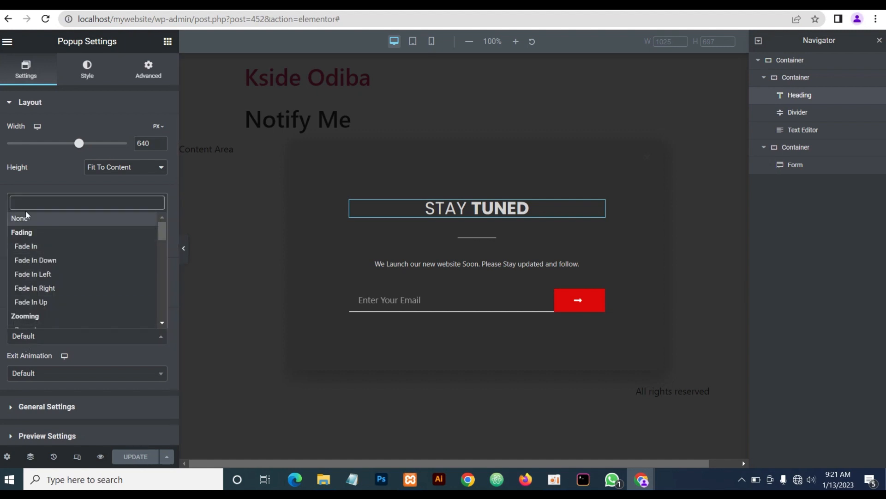
scroll(24, 273, "down", 2)
left_click(24, 272)
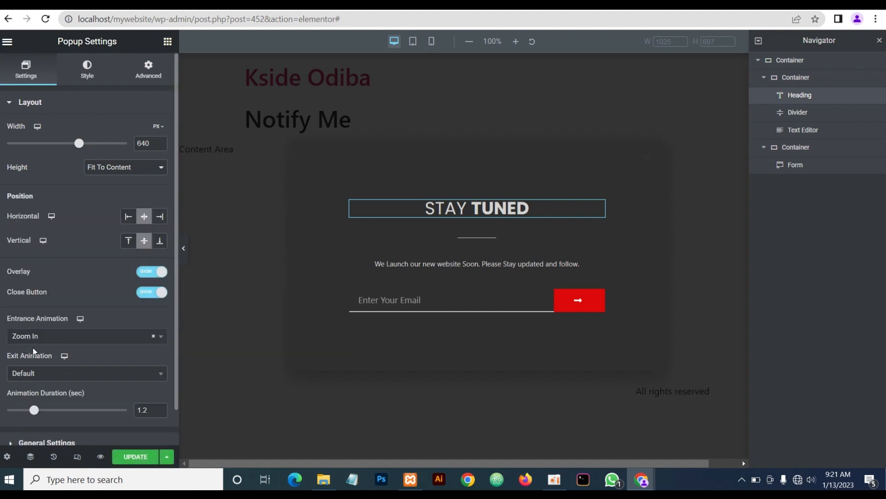
left_click(37, 372)
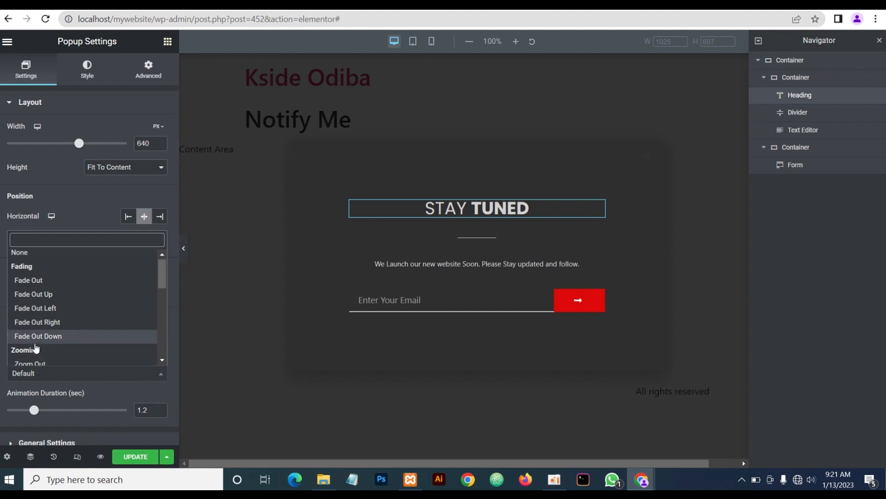
scroll(35, 323, "down", 2)
left_click(32, 310)
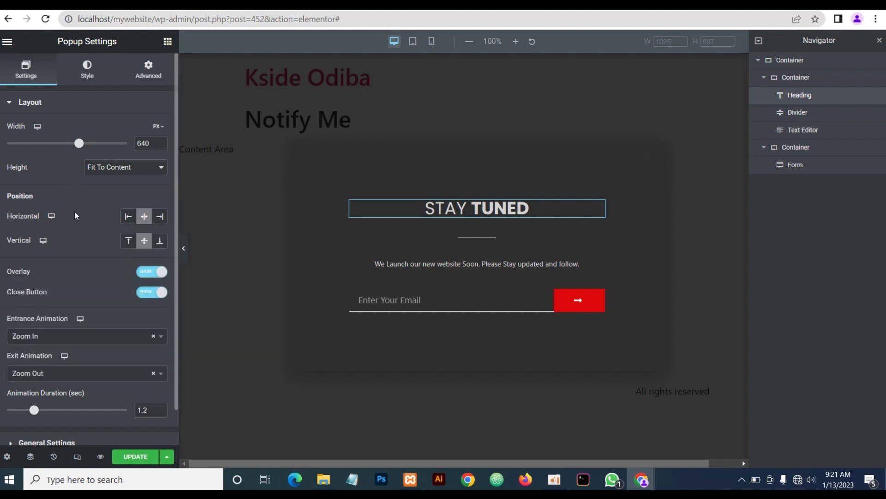
left_click(88, 70)
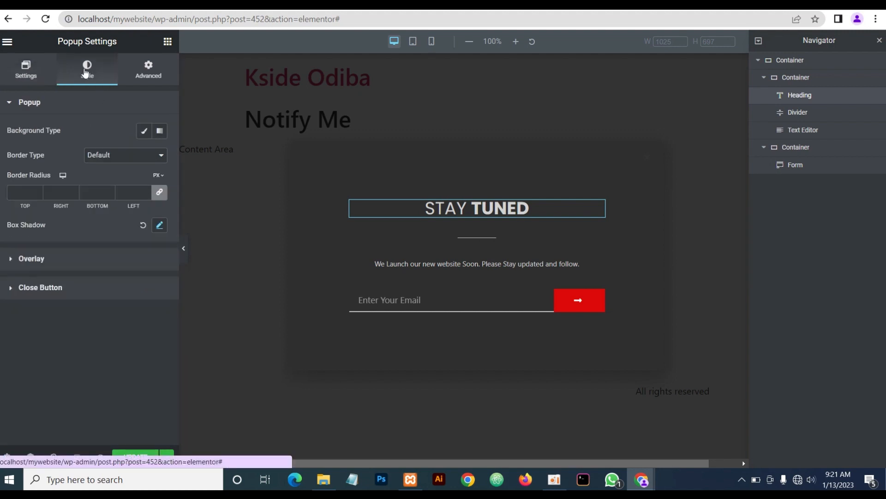
Set the close button's size to 20 and its normal colour to light grey #d3d3d3
left_click(37, 288)
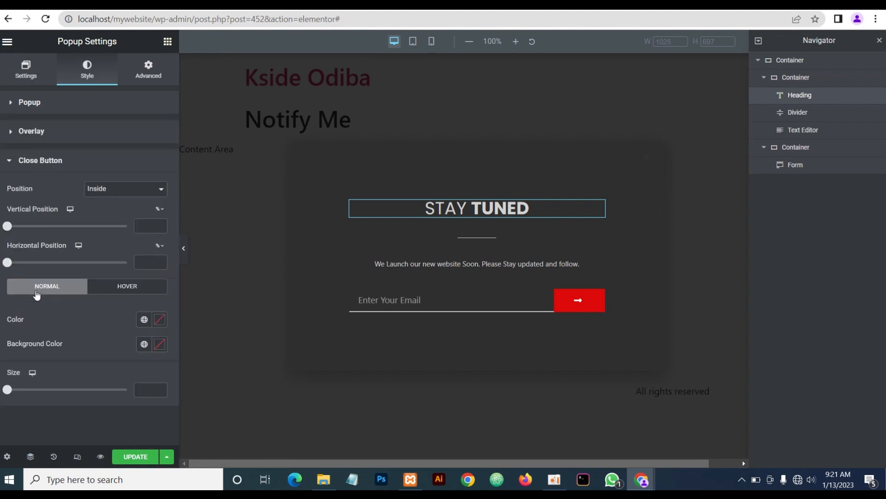
left_click(149, 389)
type("20")
left_click(158, 321)
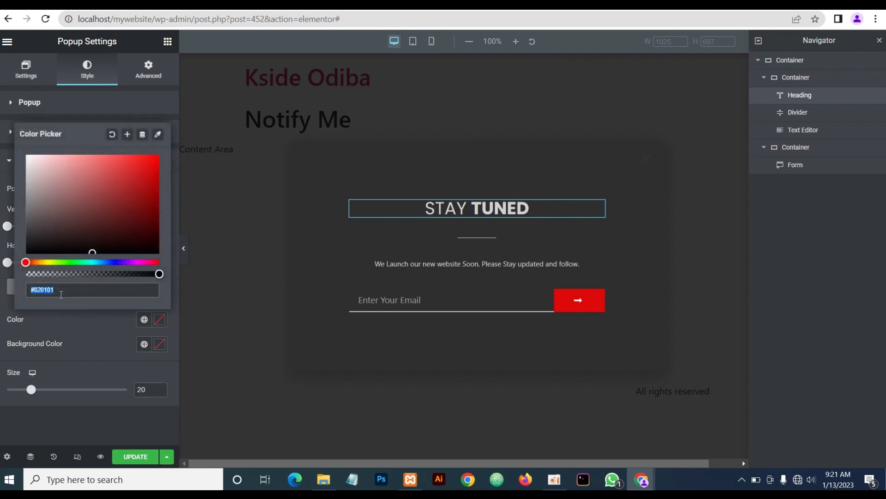
type("d3d3")
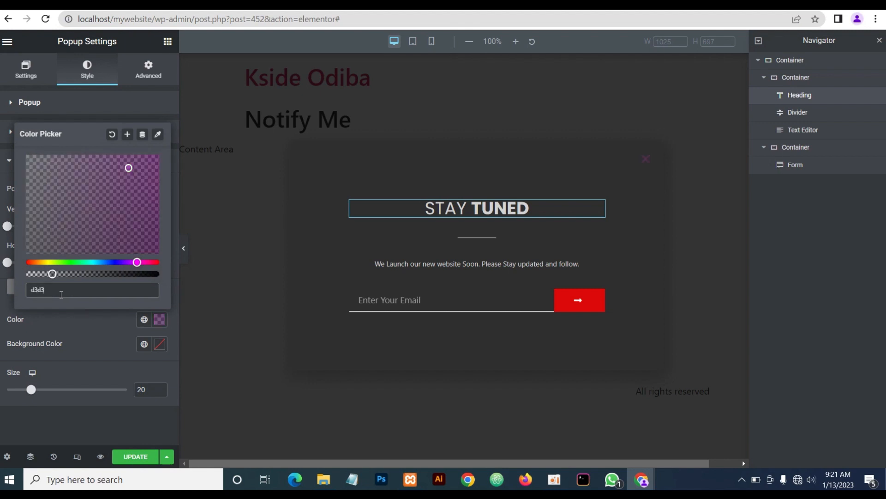
type("d3")
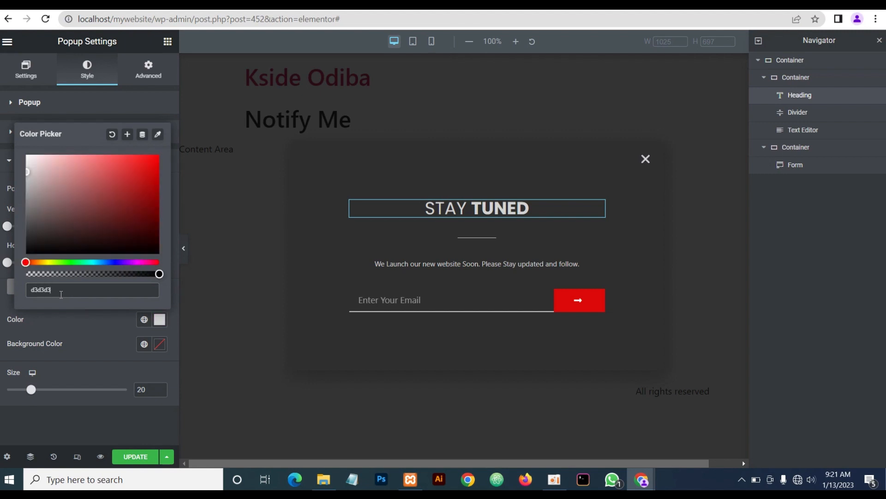
left_click(81, 341)
Make the close button turn red #dd0909 on hover, then preview the popup
left_click(124, 289)
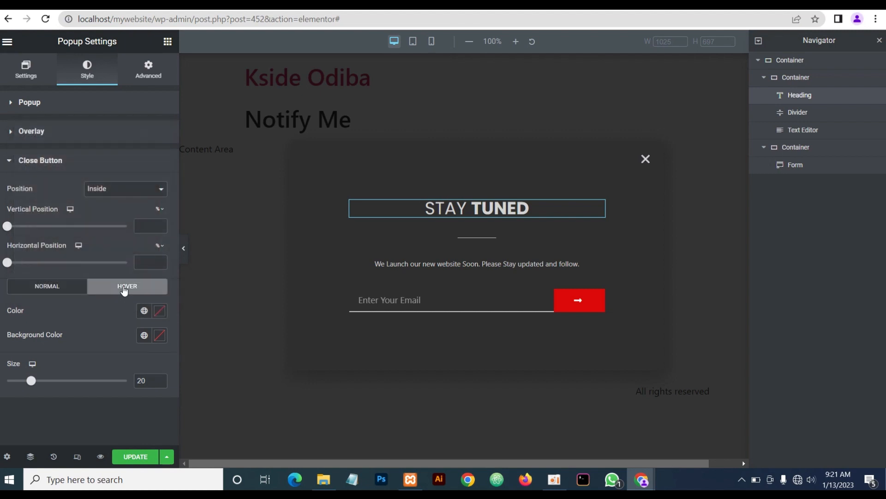
left_click(161, 312)
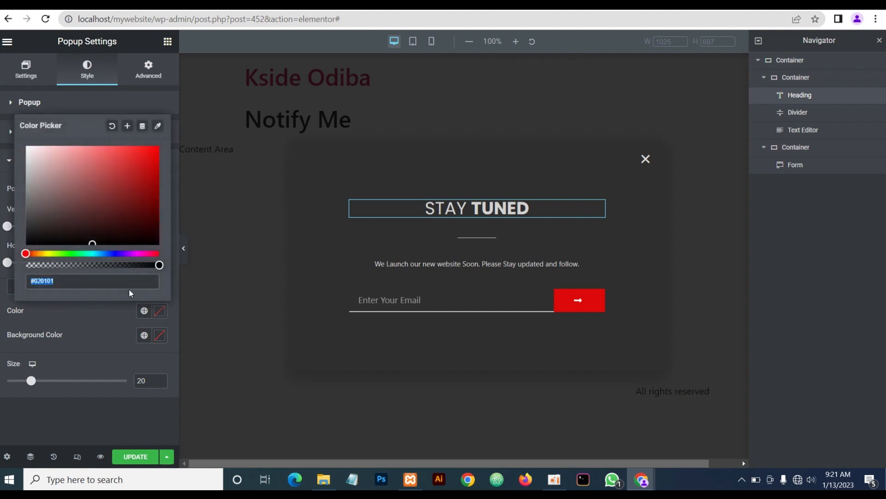
type("dd0909")
left_click(97, 323)
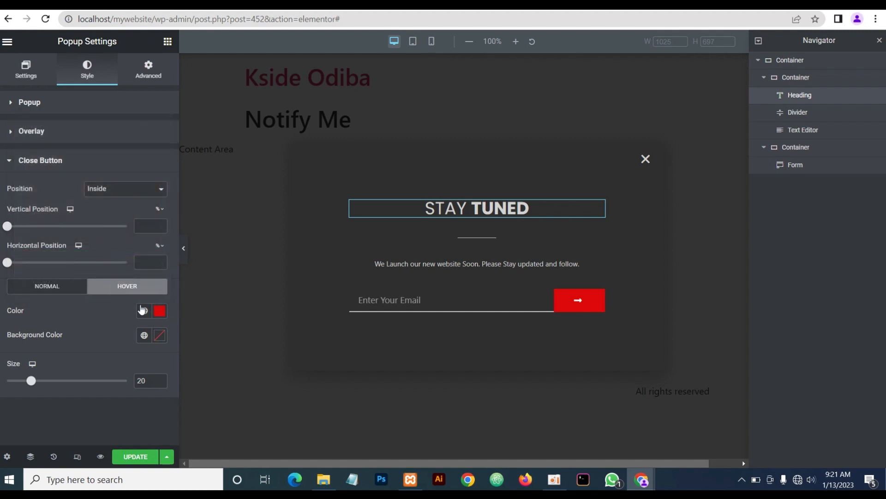
left_click(184, 247)
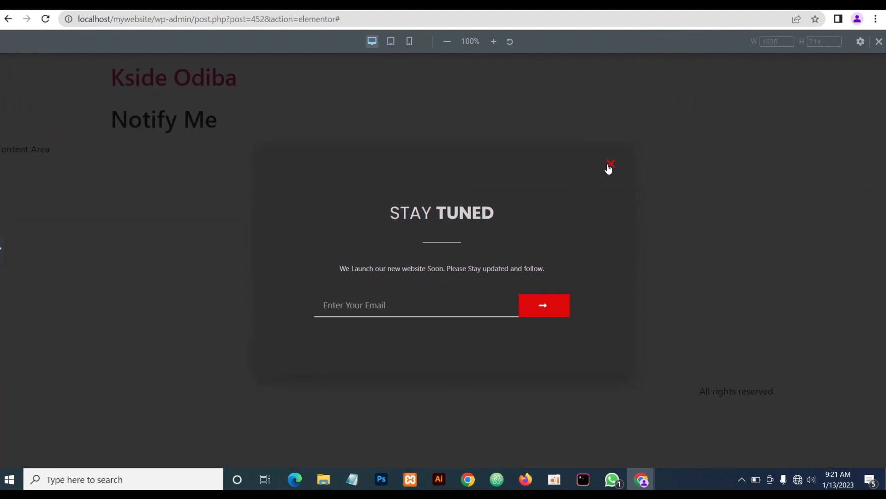
left_click(2, 248)
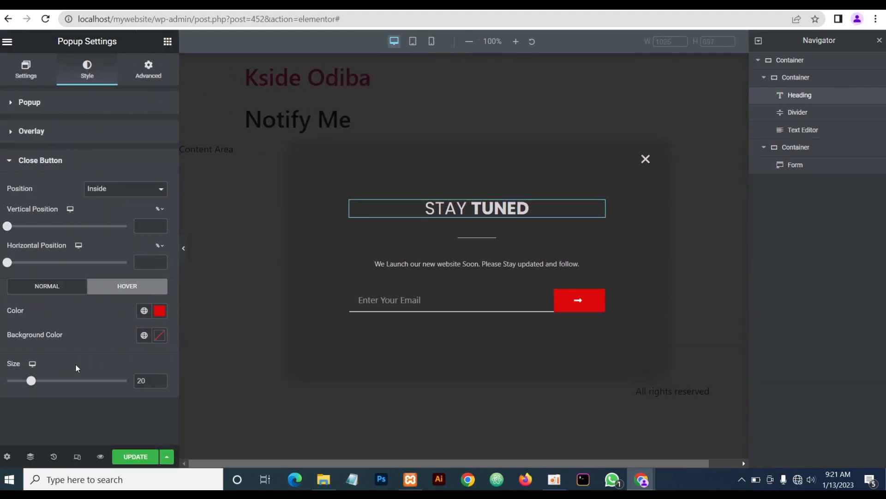
Update the Notify Me popup, passing through Conditions, Triggers and Advanced Rules to Save & Close
left_click(25, 78)
left_click(134, 457)
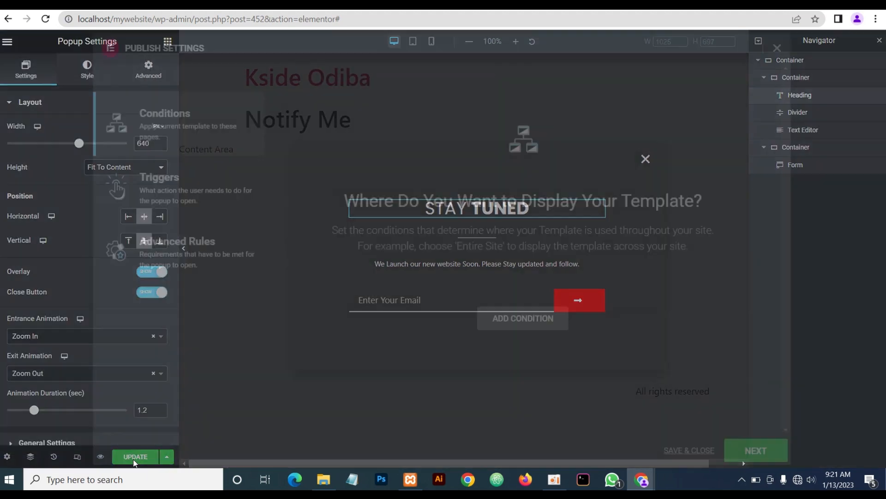
left_click(762, 459)
left_click(763, 459)
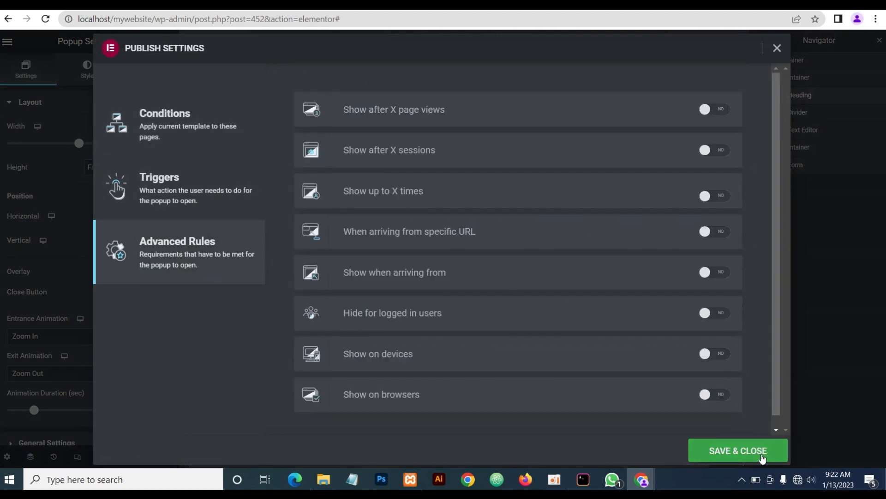
left_click(754, 459)
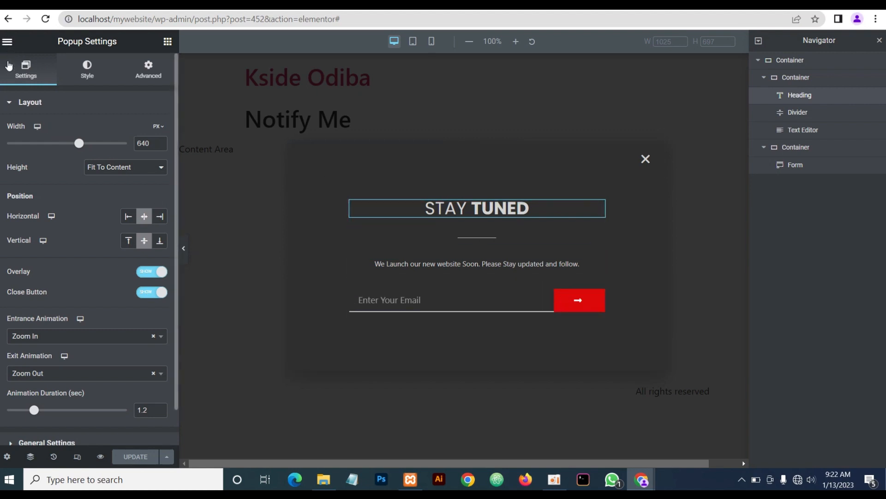
left_click(7, 41)
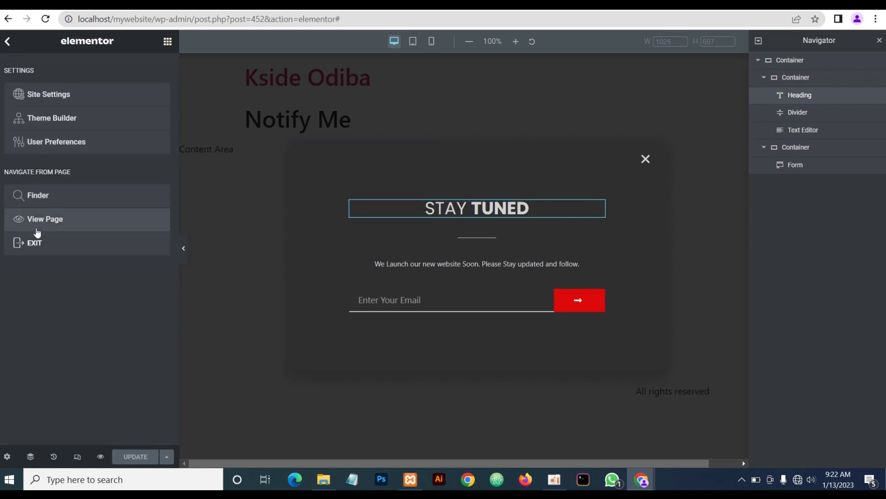
Exit to the dashboard and move the Notify Me draft in Templates > Popups to Trash
left_click(33, 248)
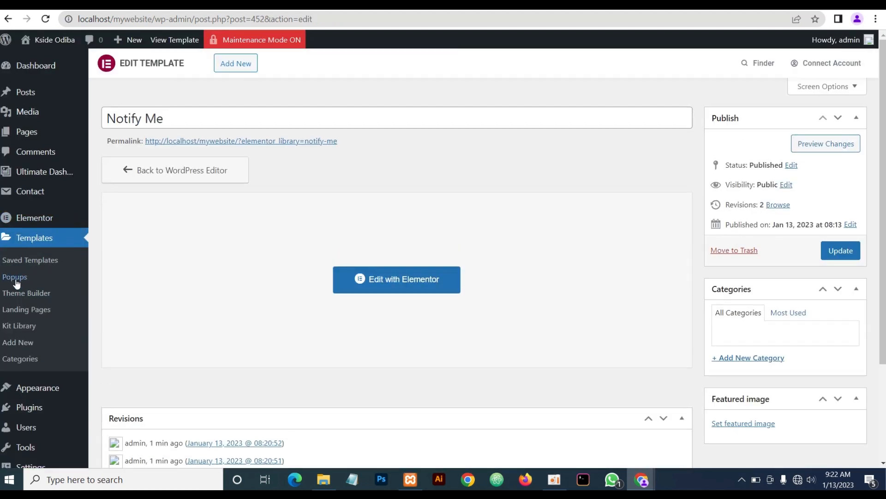
left_click(16, 276)
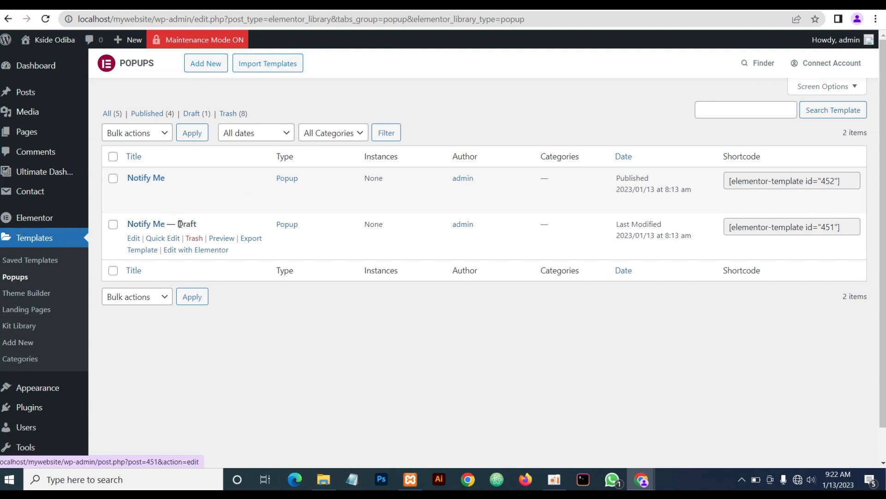
left_click(194, 240)
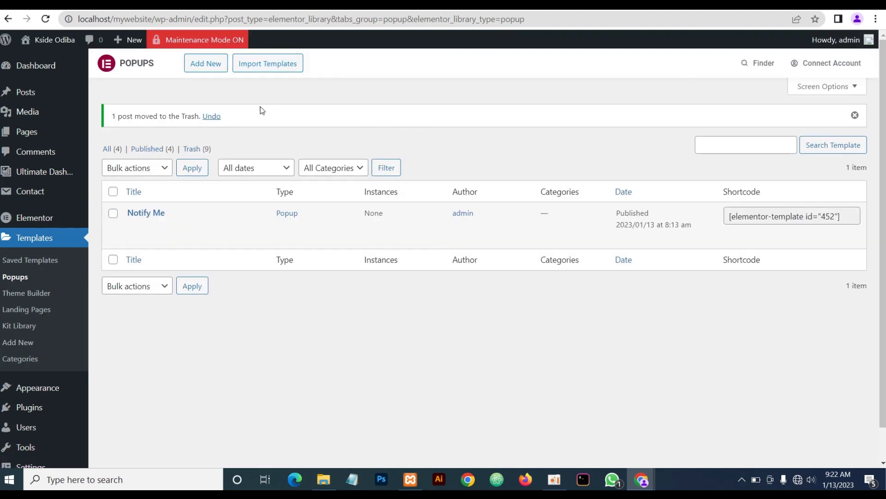
left_click(203, 69)
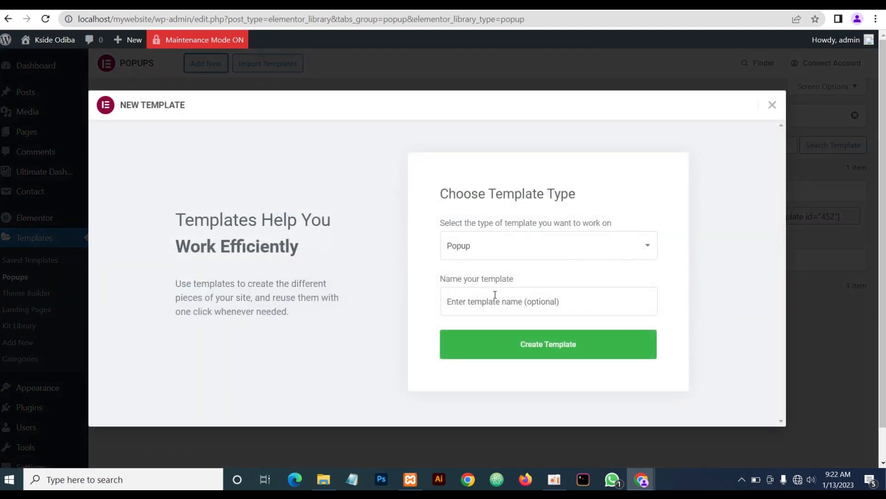
Create a Popup template called 'contact' and dismiss the template library to start blank
left_click(452, 307)
type("co")
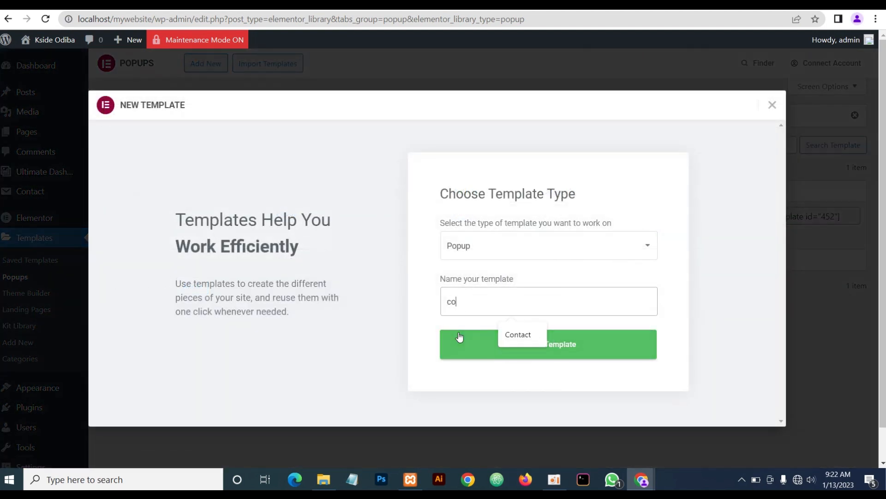
type("ntact")
left_click(464, 349)
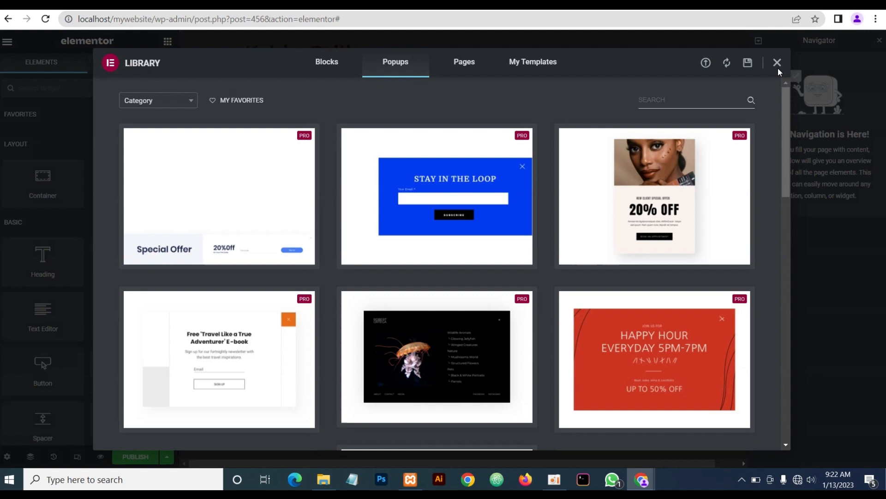
left_click(778, 62)
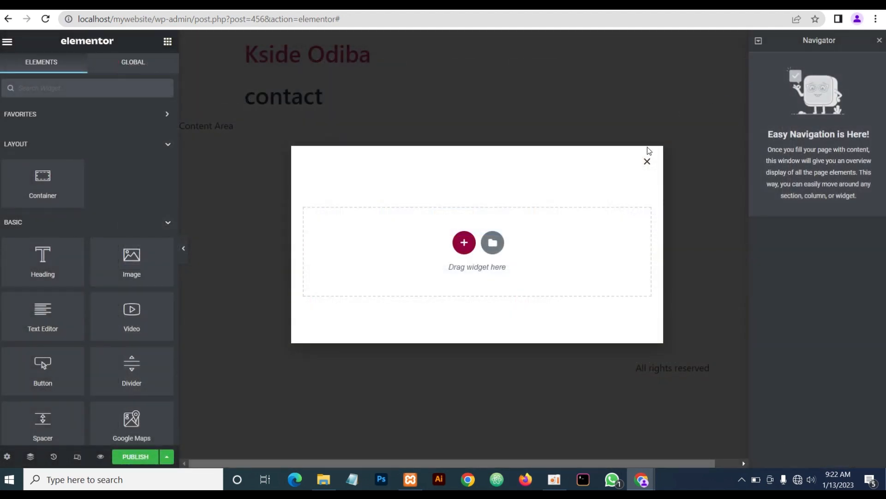
Add a single-column container with 100 padding on all sides and 80 on the left
left_click(464, 245)
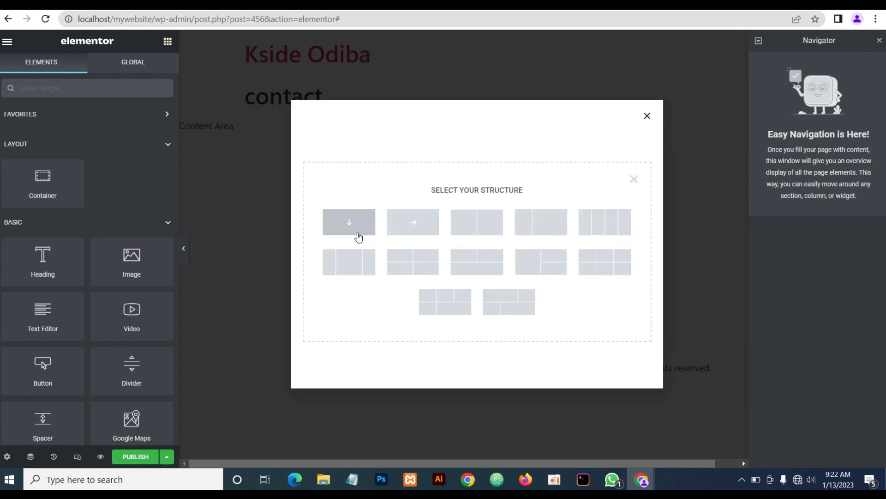
left_click(349, 221)
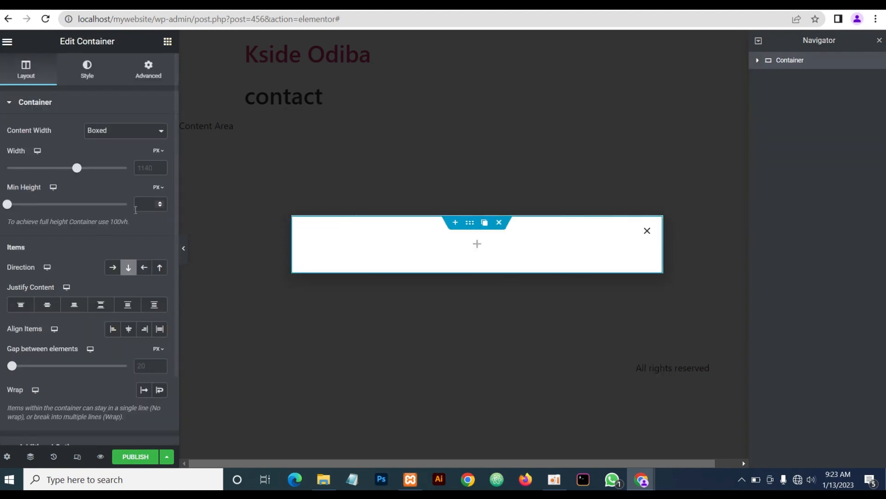
left_click(148, 70)
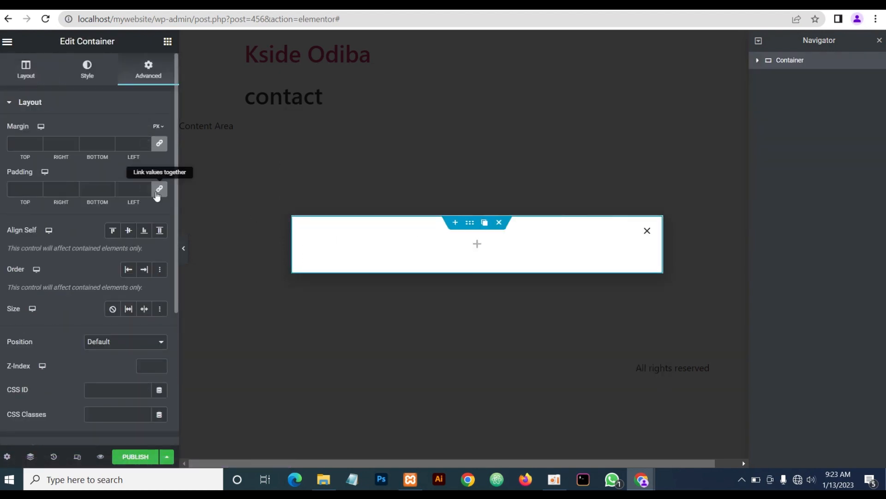
left_click(19, 188)
type("100")
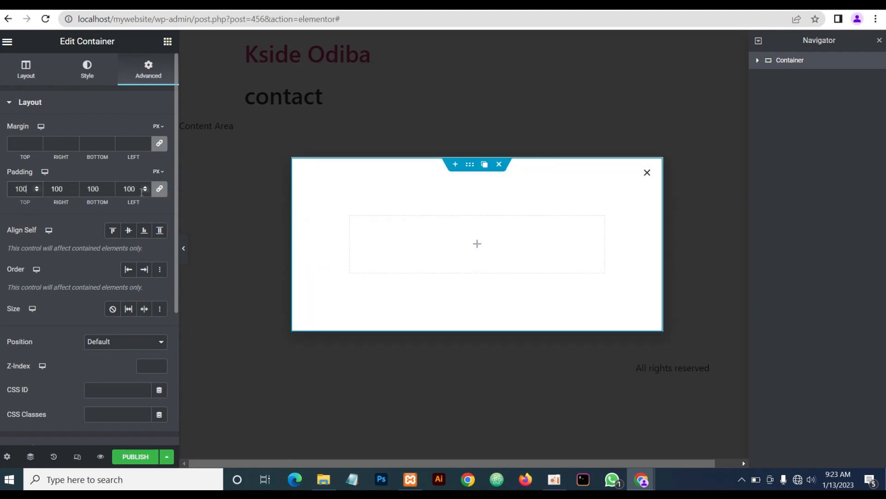
left_click(160, 189)
left_click_drag(131, 189, 117, 189)
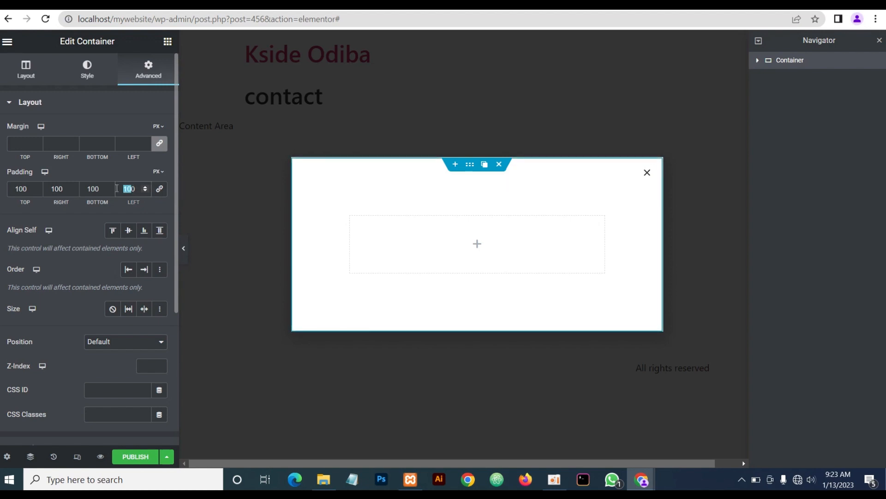
double_click(58, 189)
type("80")
Centre the container's contents both ways and drop a nested Container inside it
left_click(26, 79)
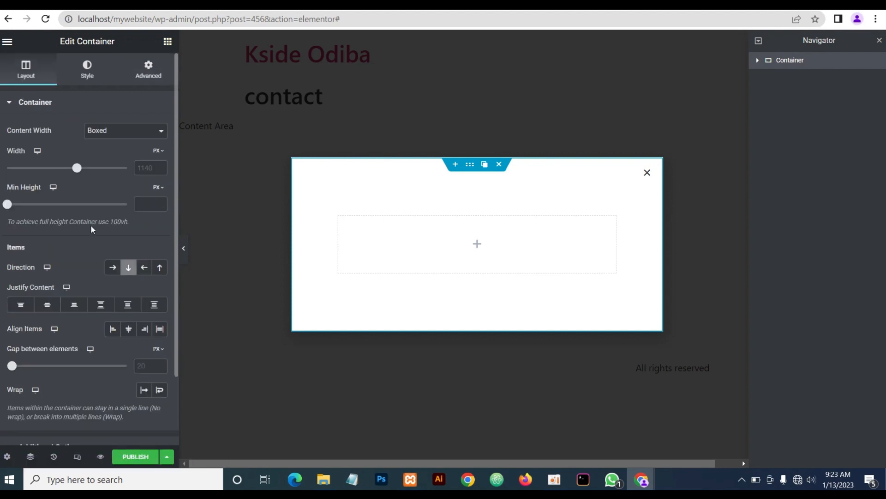
left_click(44, 303)
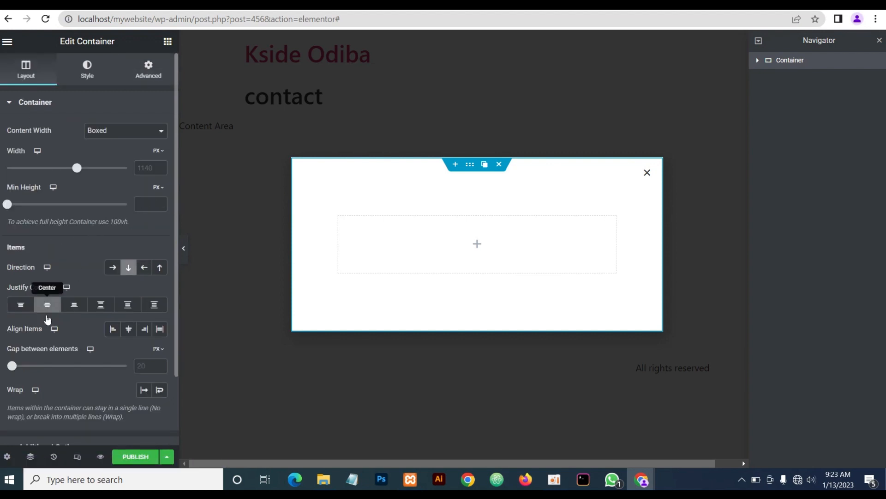
left_click(128, 328)
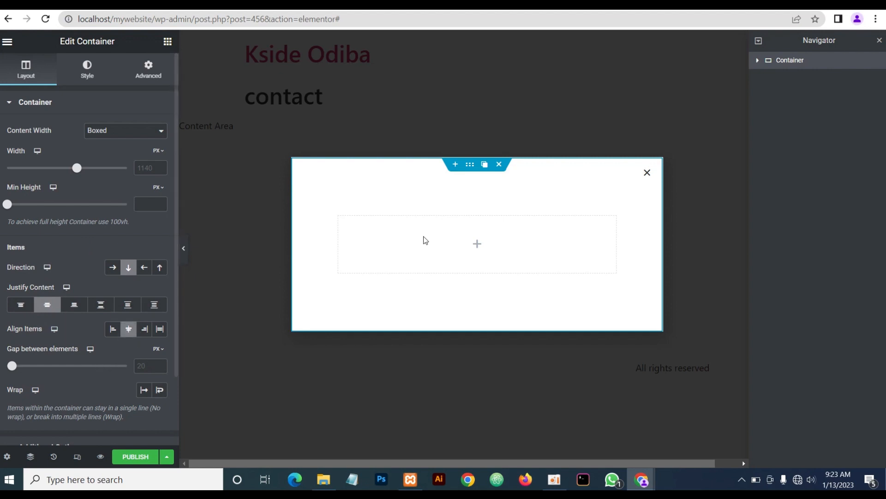
left_click(478, 245)
left_click_drag(39, 182, 485, 248)
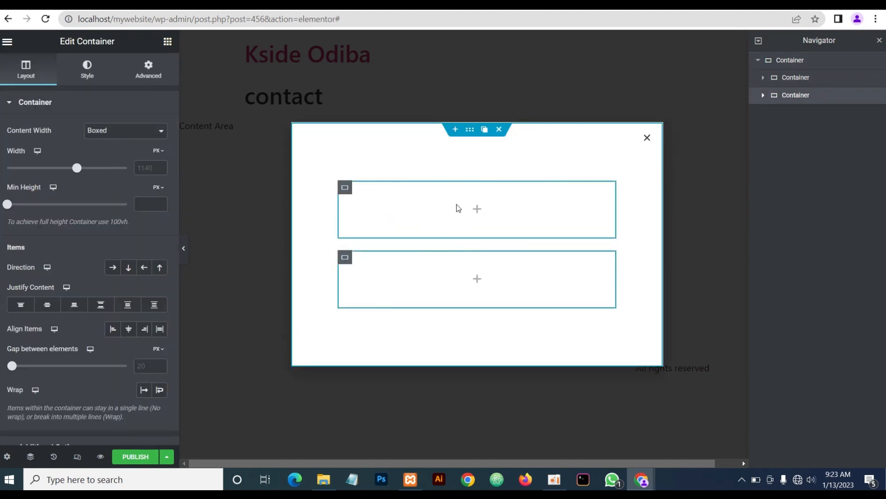
Give the outer popup container a classic #2F2F2F dark grey background colour
left_click(469, 131)
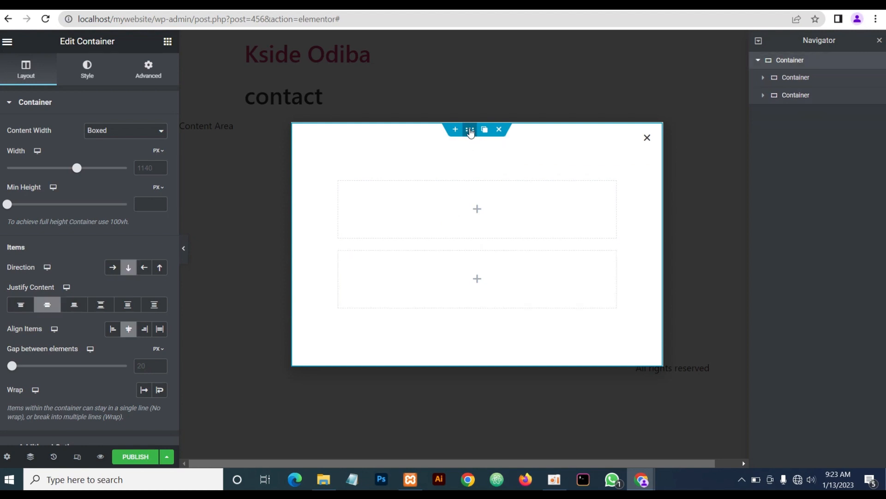
left_click(89, 75)
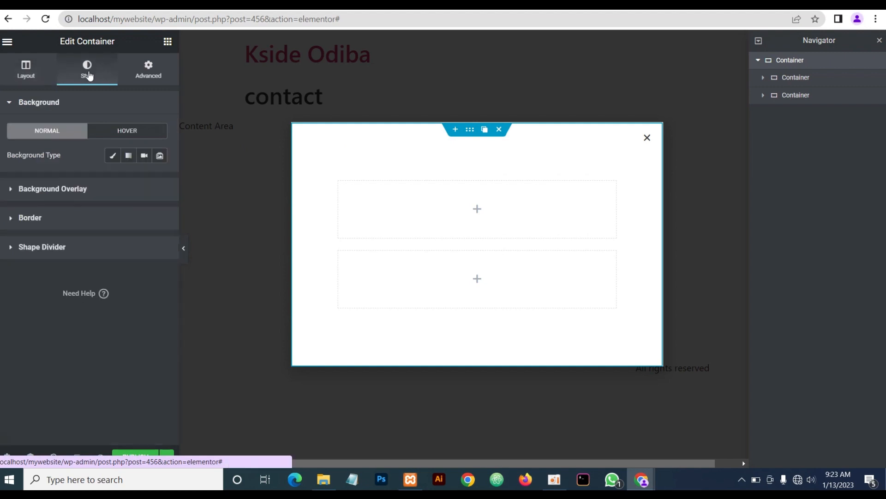
left_click(113, 157)
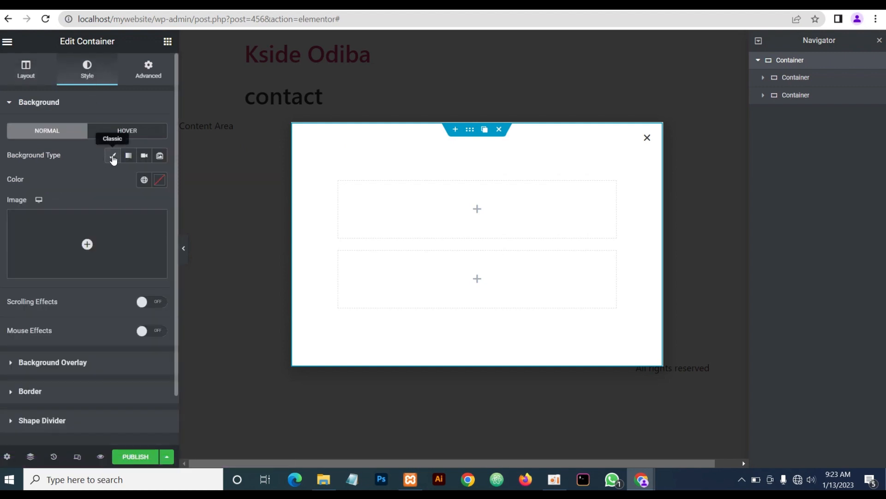
left_click(158, 180)
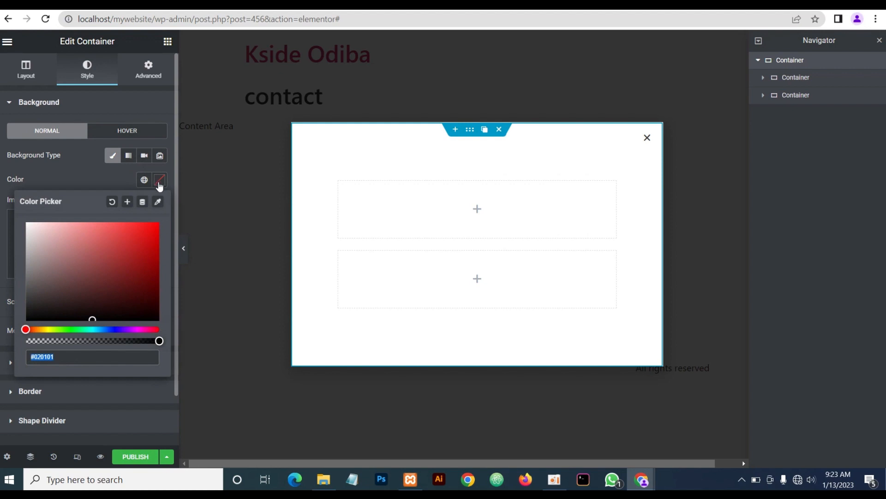
type("#2F2F2F")
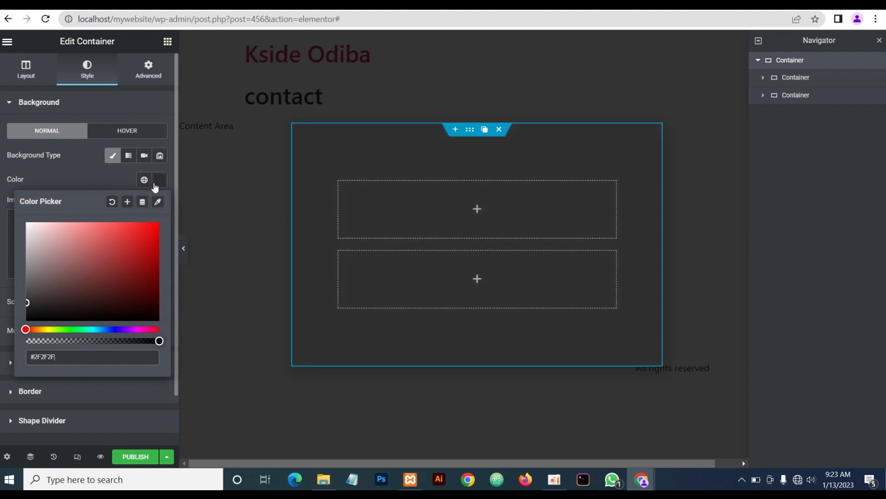
left_click(91, 178)
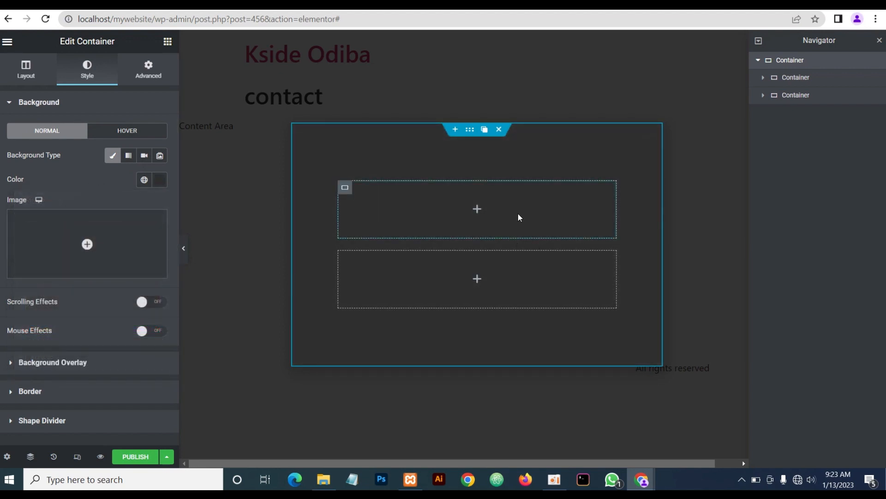
left_click(477, 210)
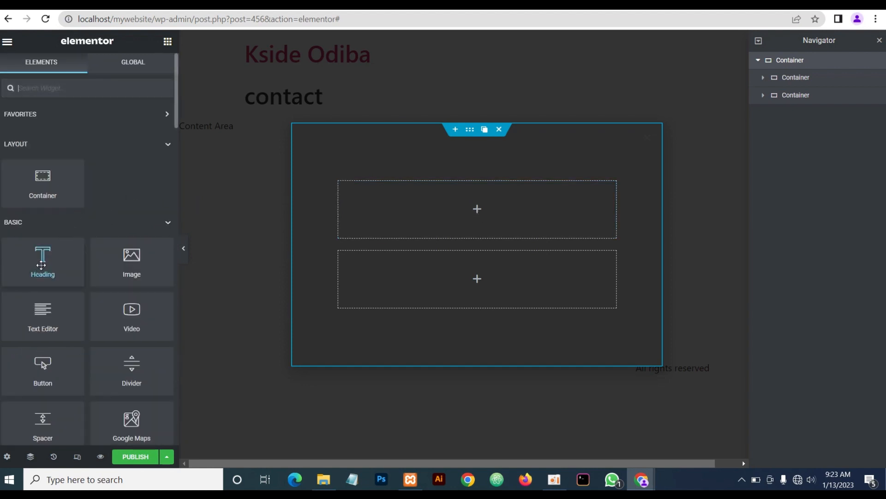
Drop a Heading into the upper container reading CONTACT <strong>US</strong>
left_click_drag(41, 265, 462, 208)
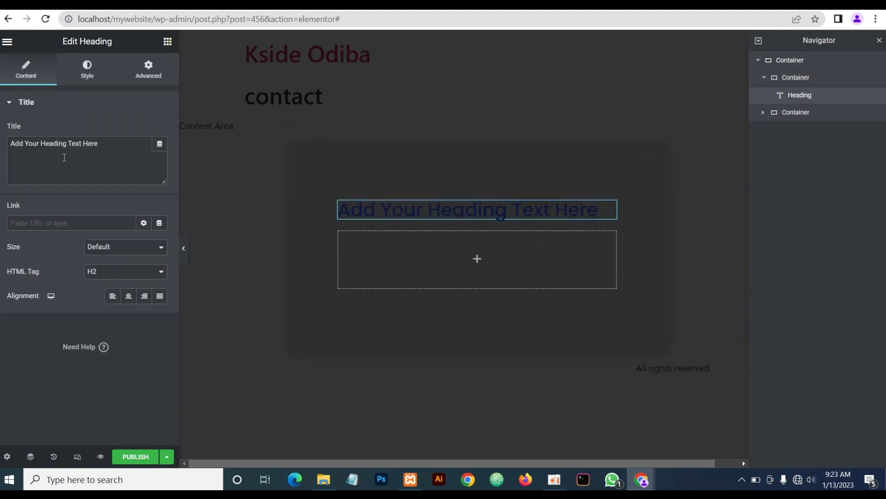
left_click_drag(108, 146, 2, 143)
type("C")
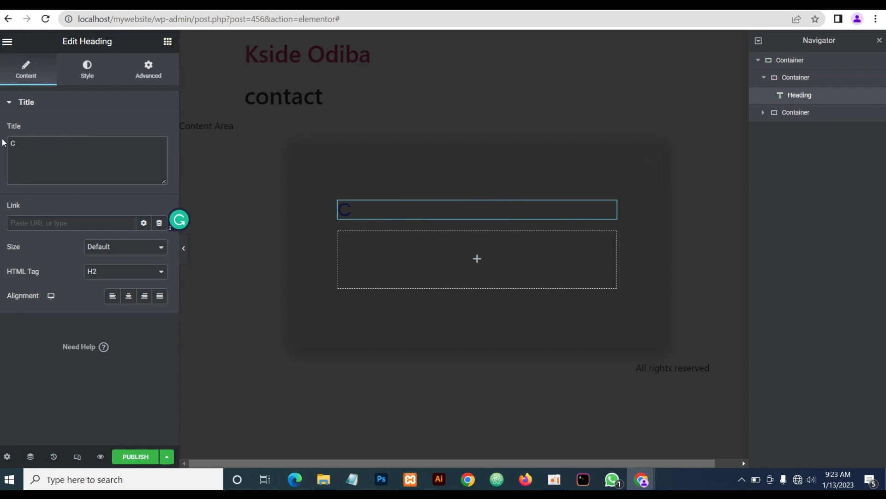
type("oONTACT")
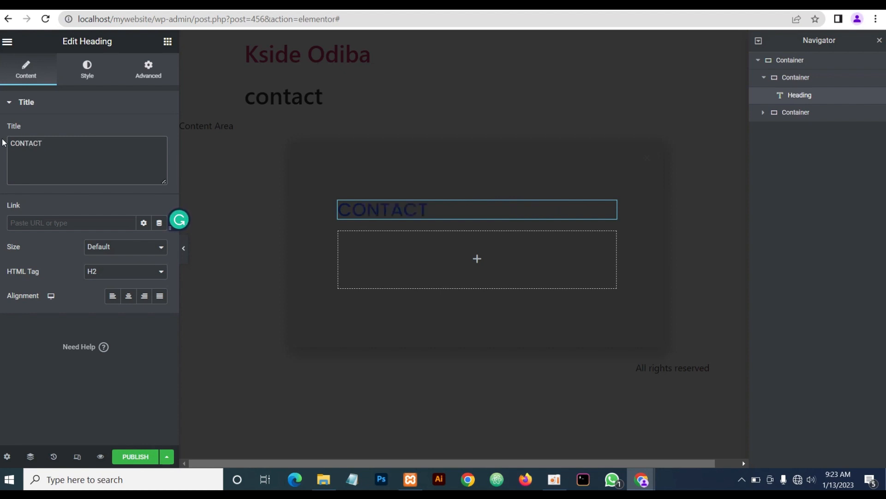
type(" US</strong>")
left_click(44, 144)
type("<strong>")
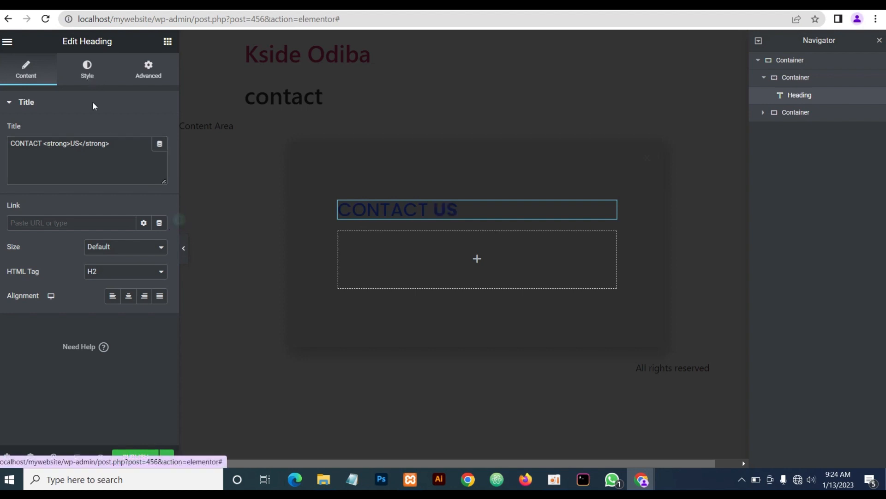
Colour the heading text light grey #d3d3d3
left_click(87, 71)
left_click(160, 131)
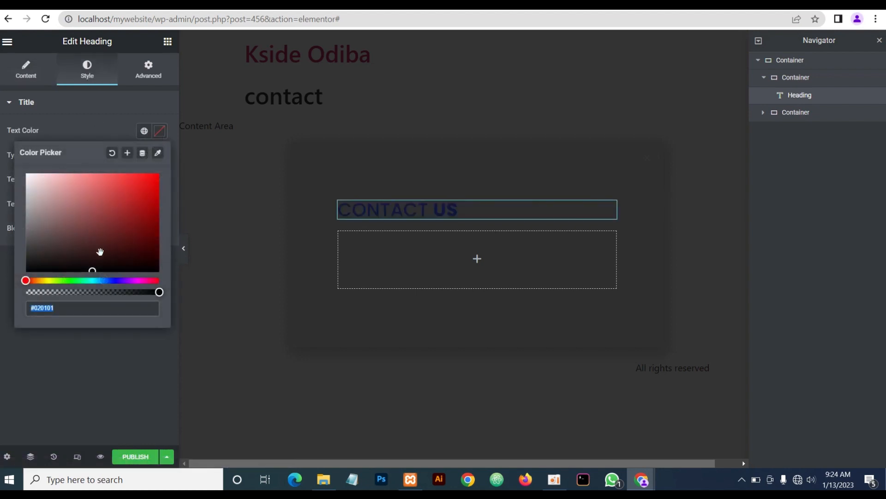
type("d3d3d3")
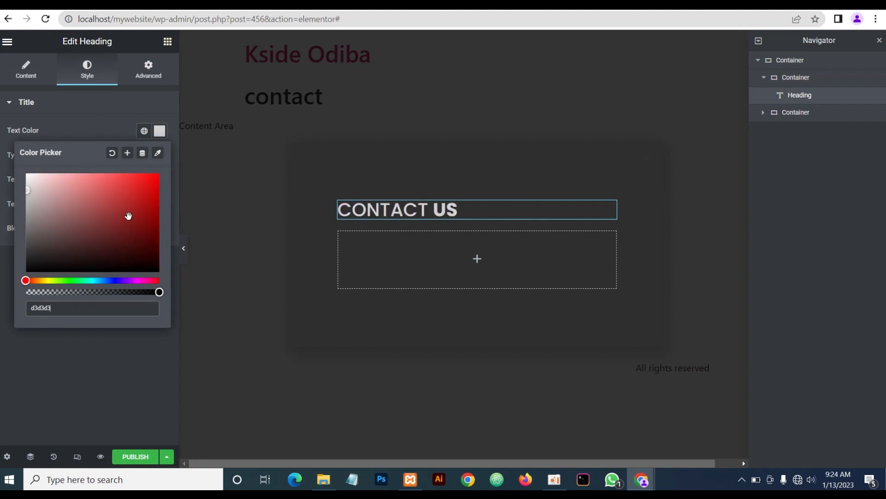
left_click(77, 130)
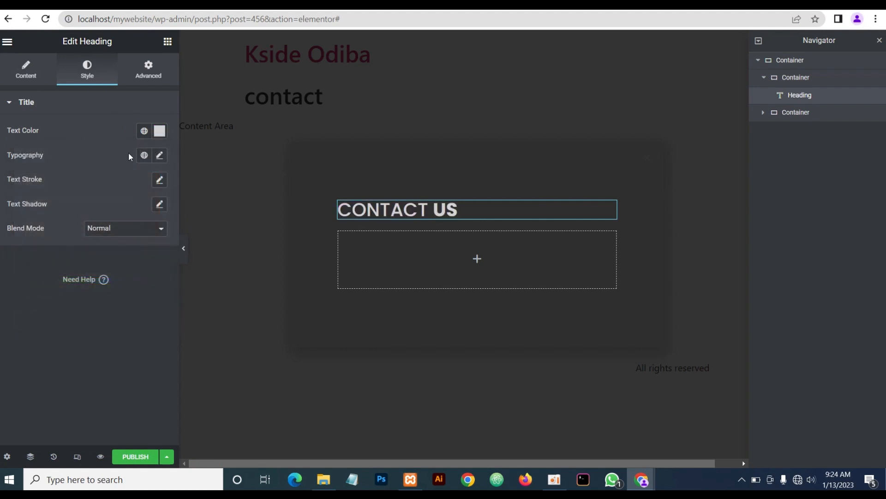
Set the heading typography to size 30, weight 400, and centre-align it
left_click(160, 156)
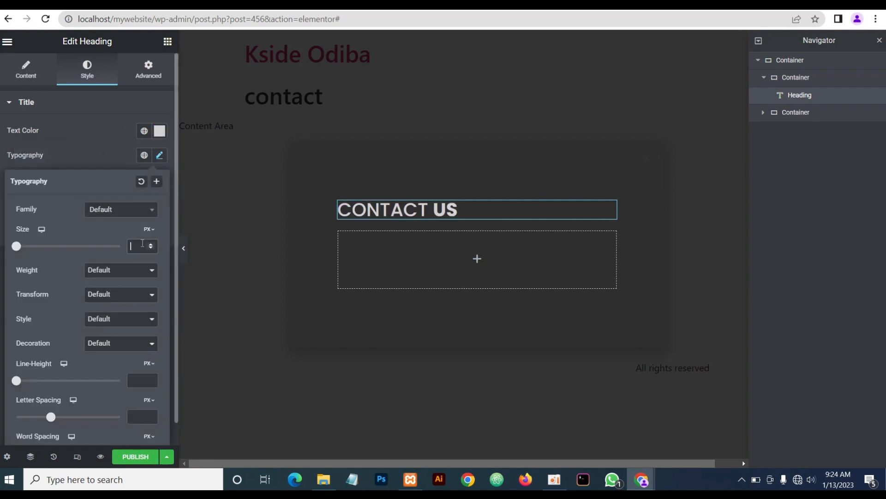
left_click(146, 240)
type("30")
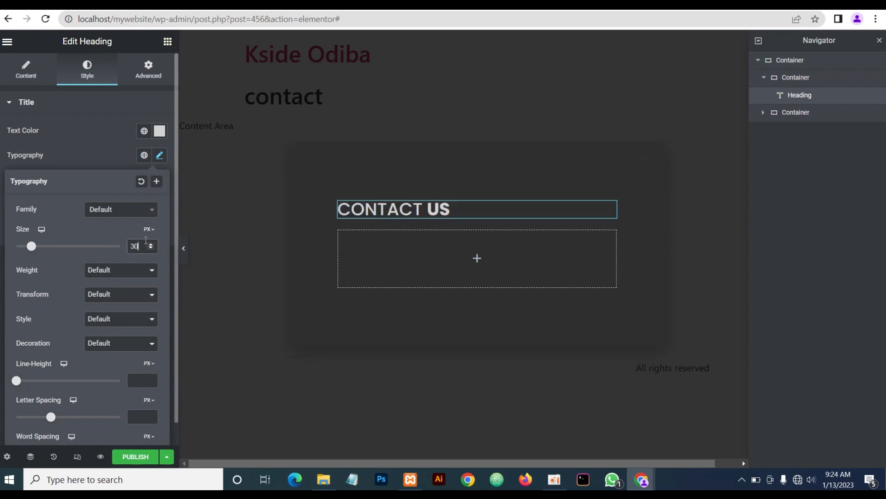
left_click(99, 271)
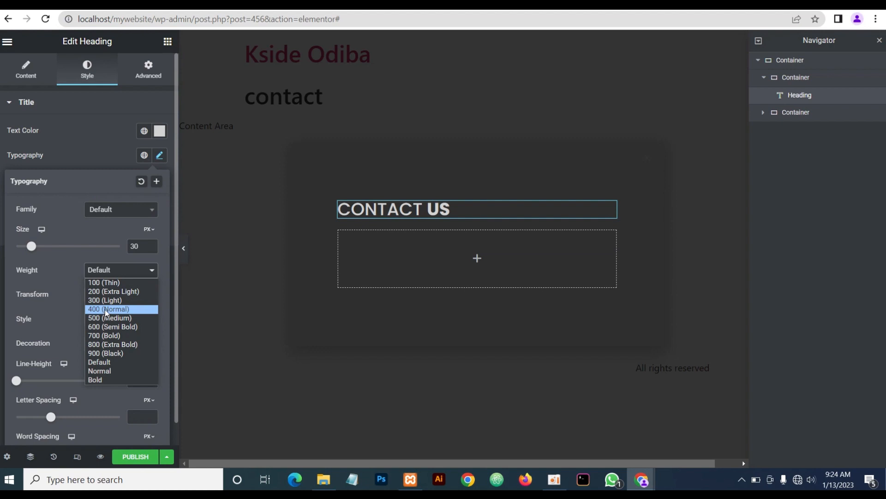
left_click(104, 310)
left_click(91, 153)
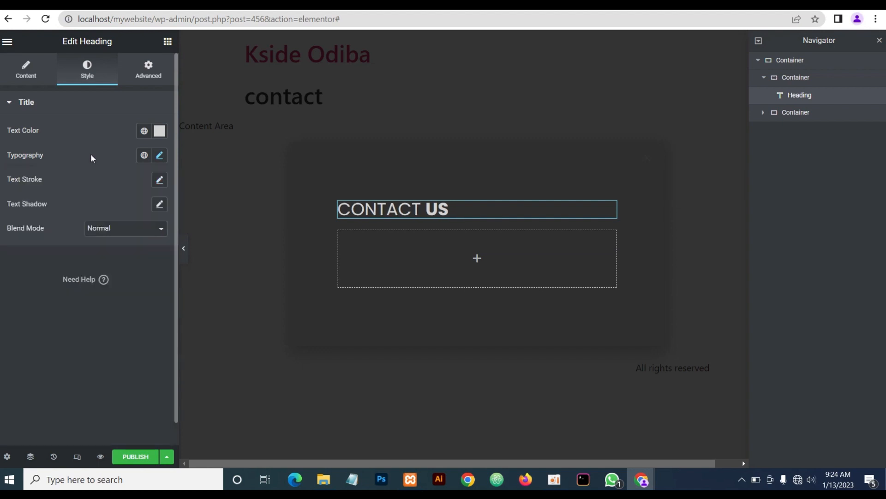
left_click(18, 82)
left_click(129, 296)
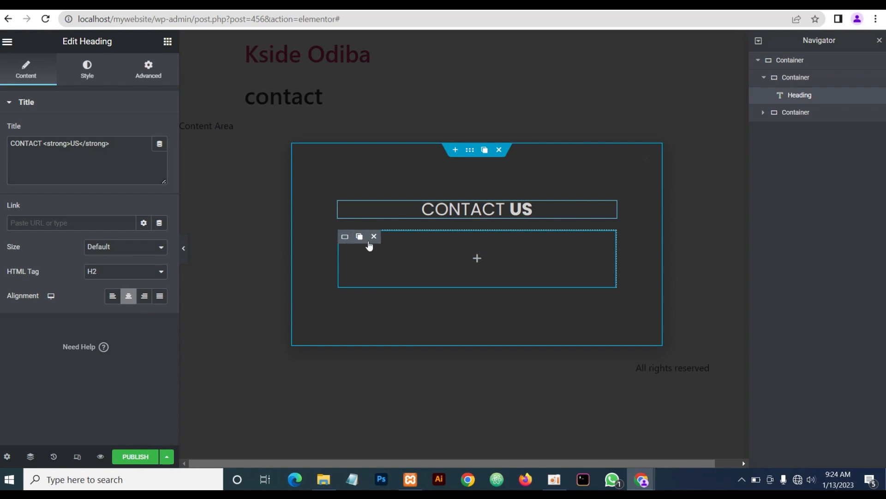
Give the lower inner container 10 px top and bottom padding
mouse_move(344, 245)
left_click(344, 237)
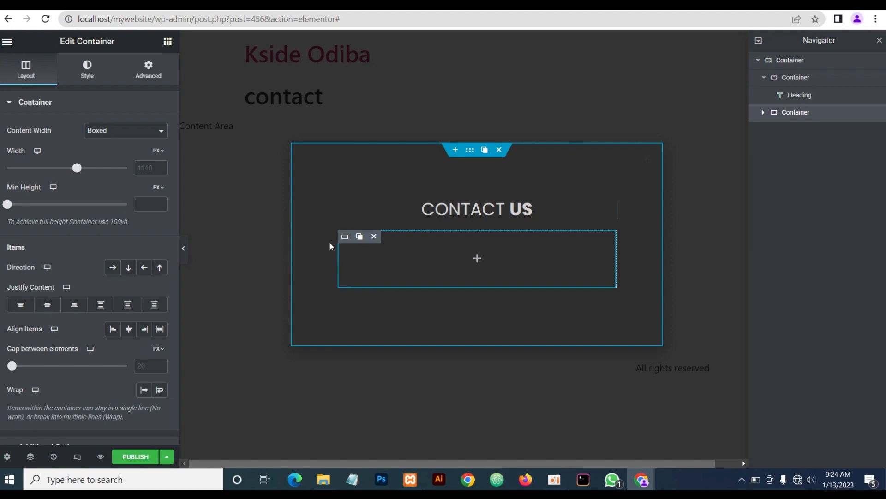
left_click(150, 78)
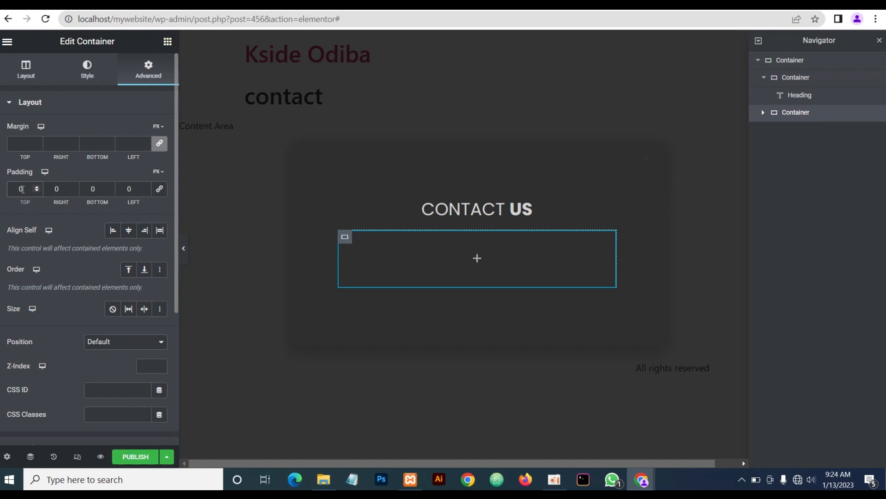
left_click(21, 188)
type("1")
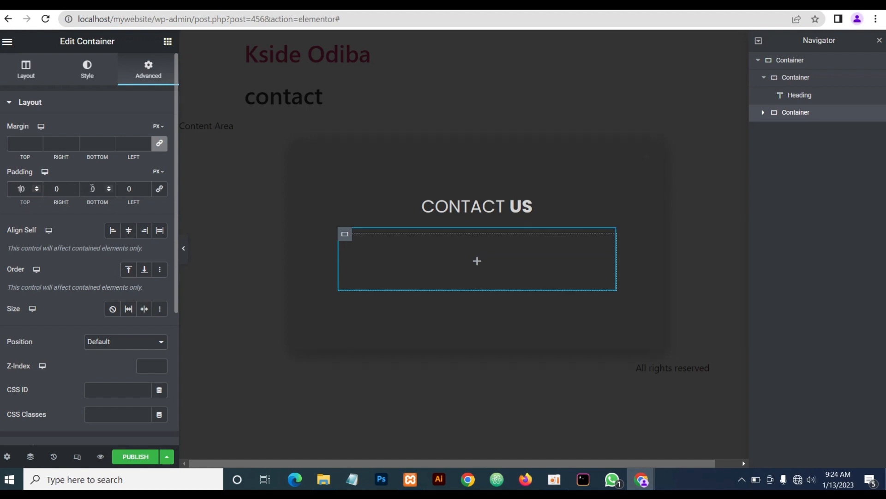
left_click(92, 188)
type("1")
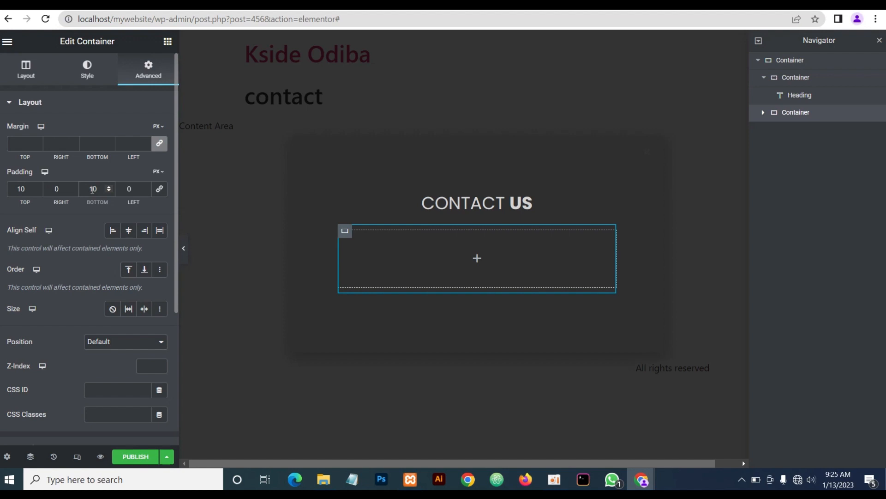
left_click(82, 229)
Set the lower container's direction to Row with contents justified to the centre
left_click(27, 77)
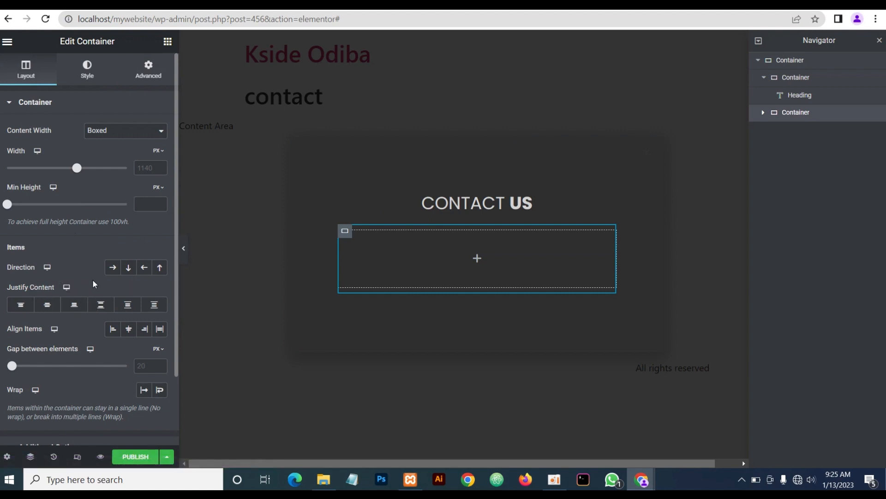
left_click(112, 269)
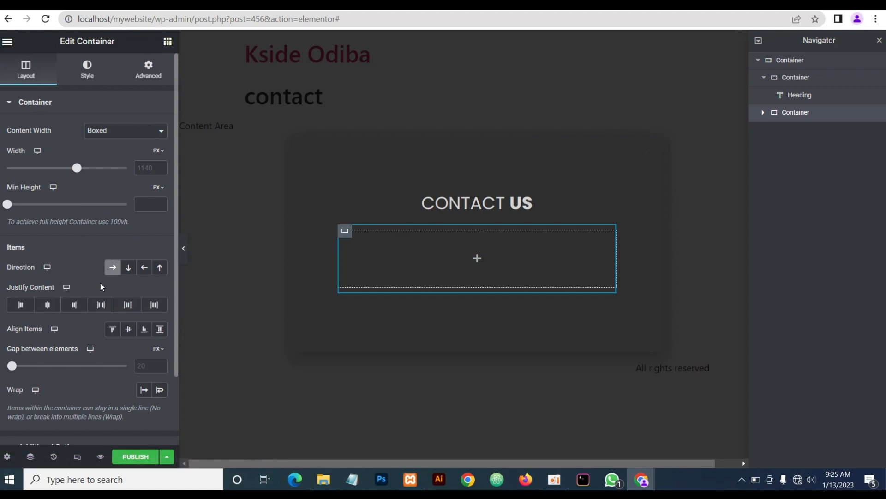
left_click(46, 305)
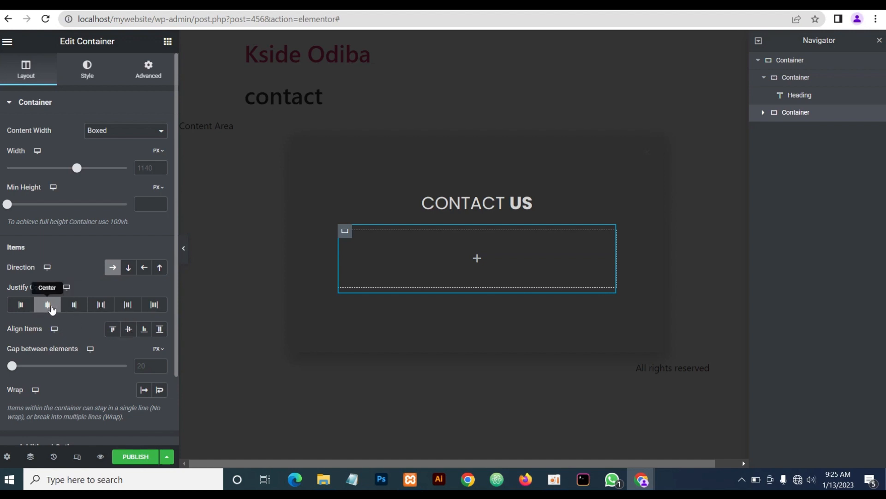
left_click(477, 261)
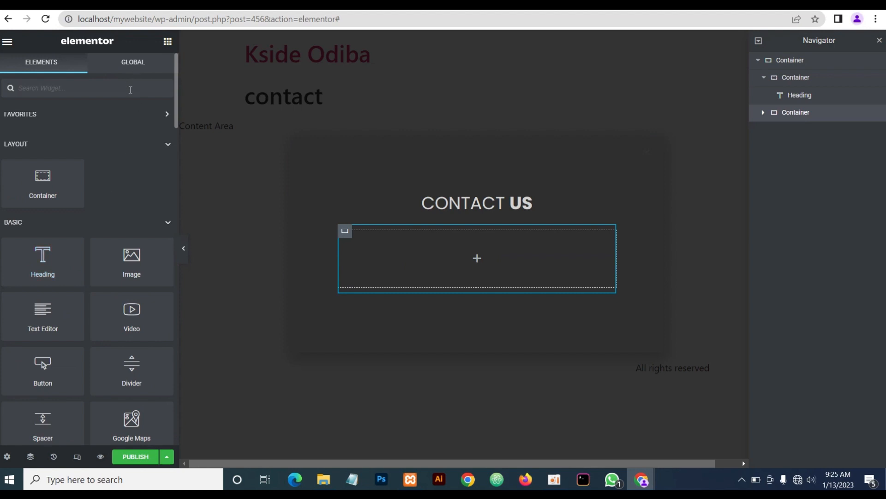
Search the widgets for 'ico' and drag Icon Box into the lower inner container
type("icon")
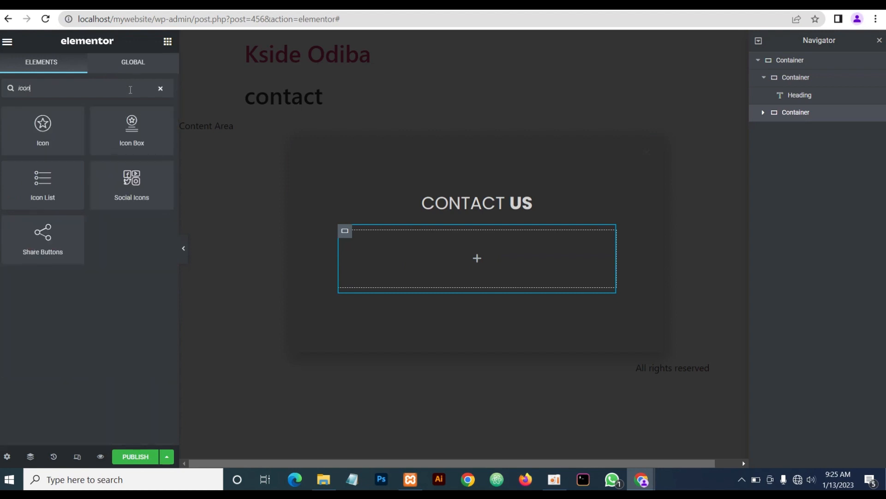
left_click_drag(131, 129, 403, 253)
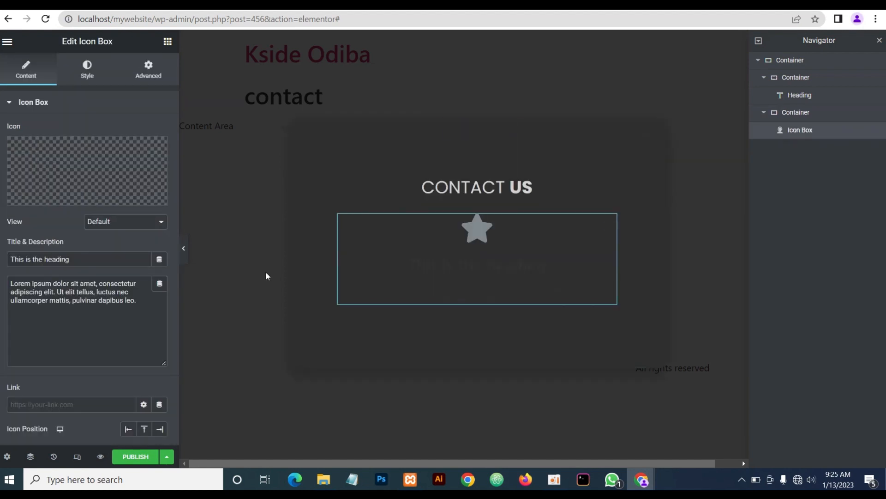
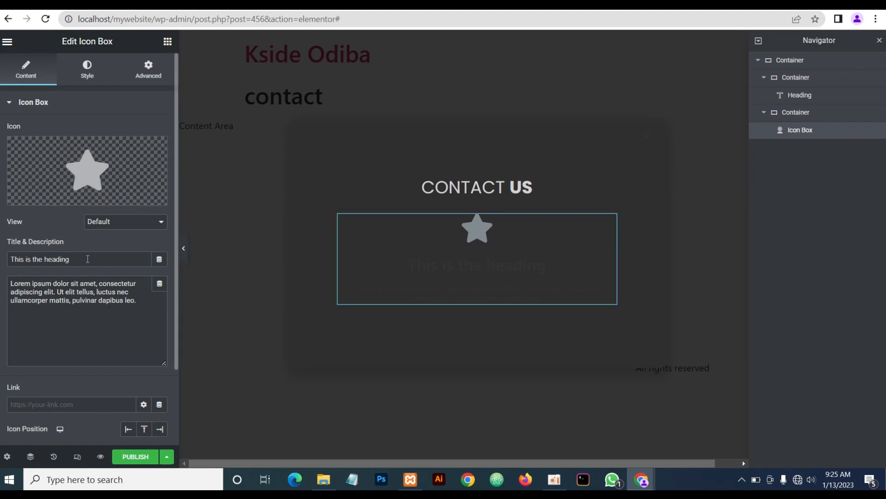
Title the icon box 'Phone' and give it a stacked, circled phone icon
left_click_drag(88, 259, 15, 265)
left_click_drag(84, 263, 7, 262)
type("Phone")
left_click(99, 177)
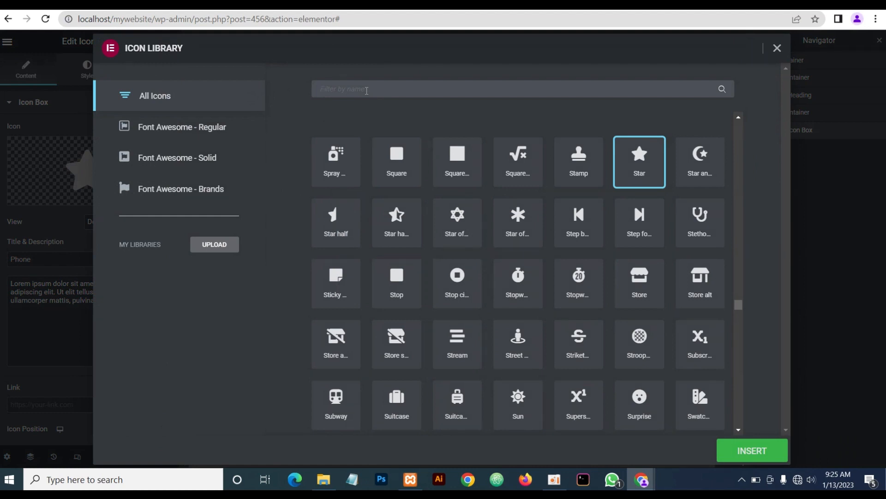
type("phon")
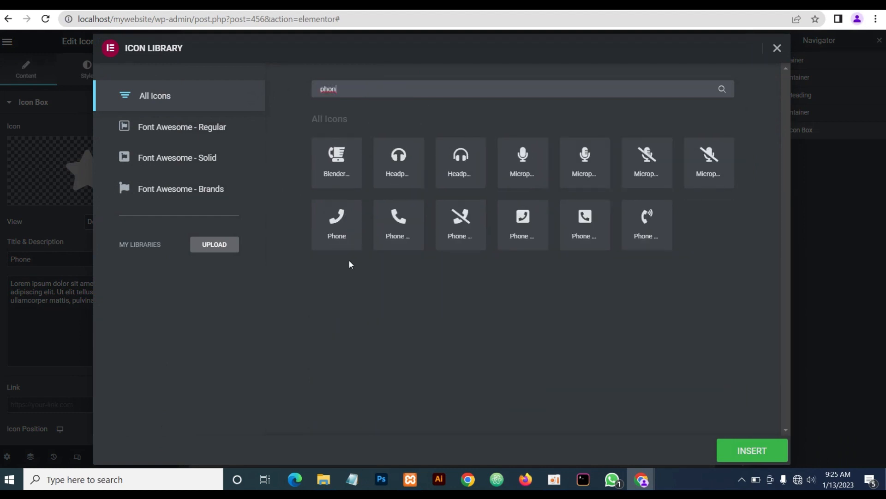
left_click(399, 221)
left_click(746, 450)
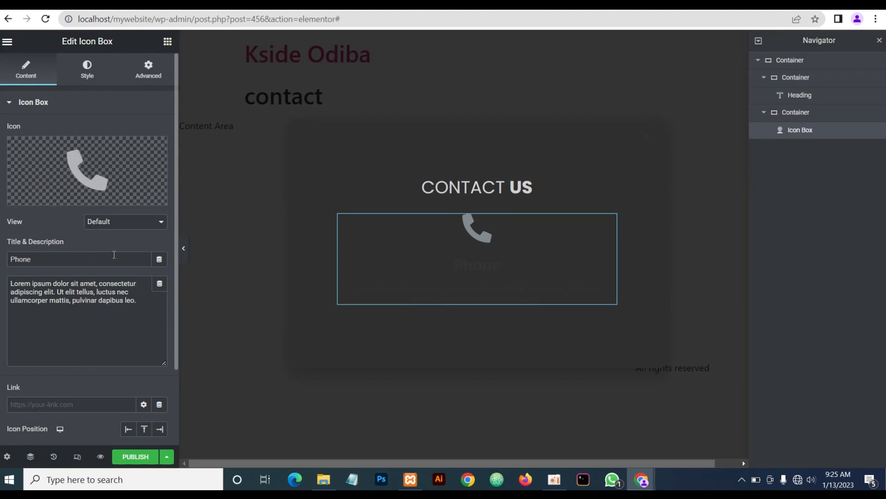
left_click(107, 222)
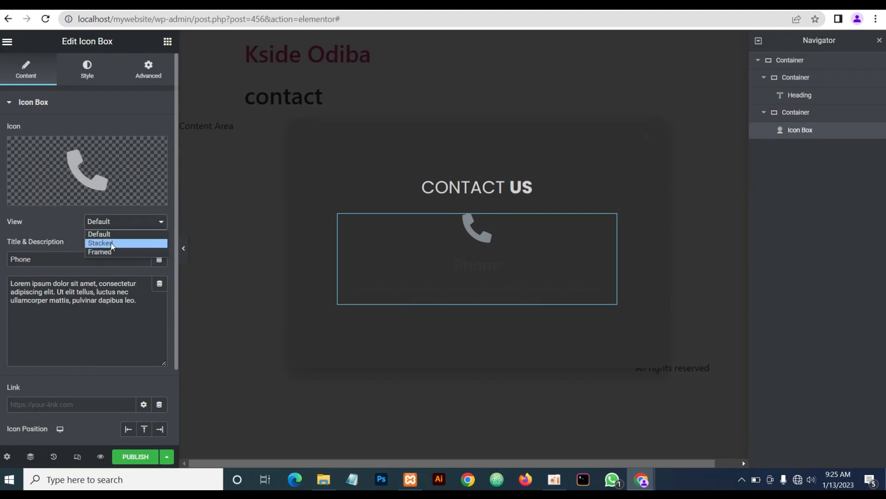
left_click(111, 242)
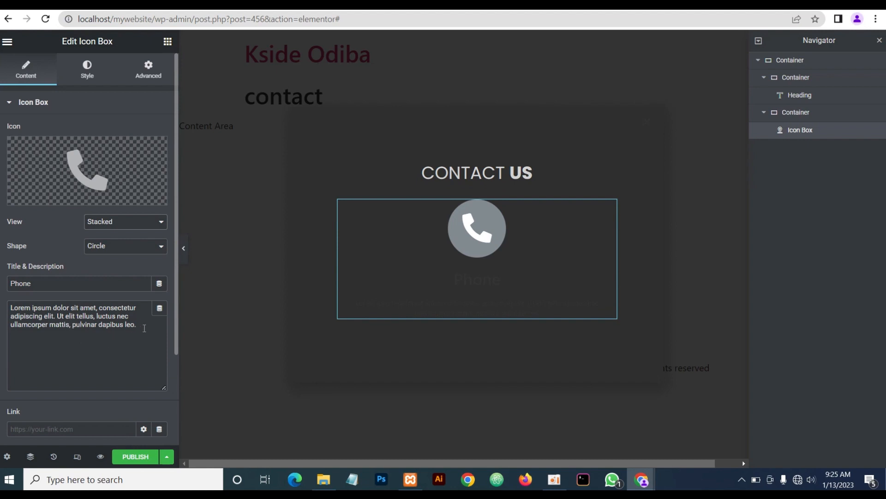
Replace the description with phone and mobile numbers, split onto two lines with <br>
left_click_drag(144, 327, 1, 308)
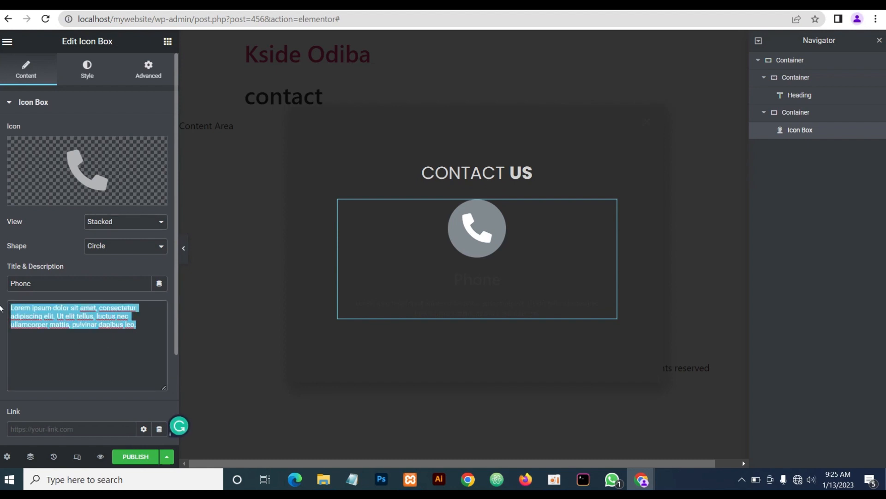
type("Phone")
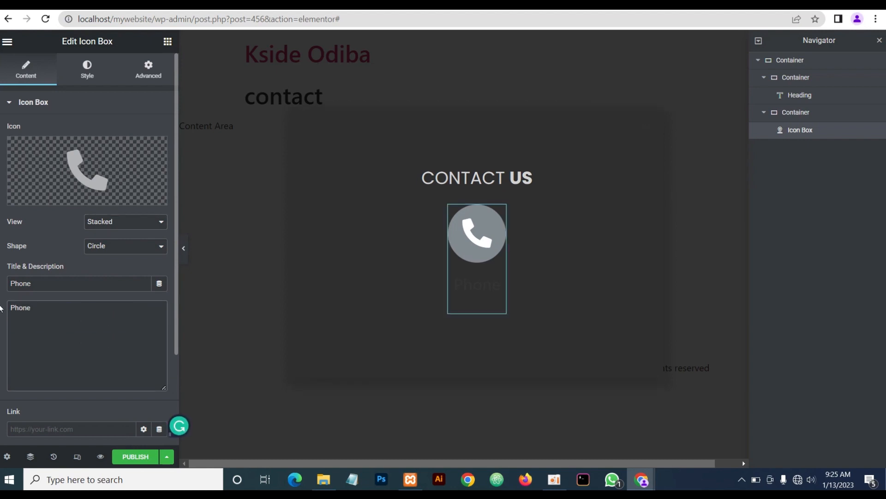
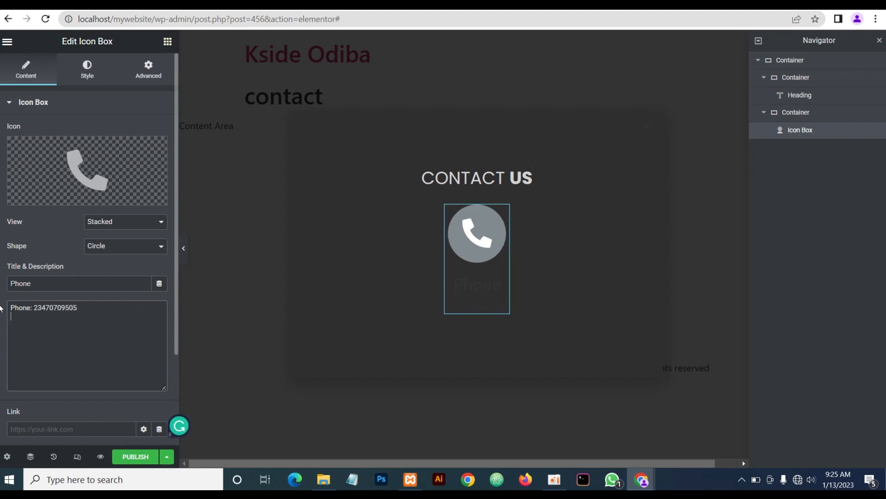
type("Mobile:")
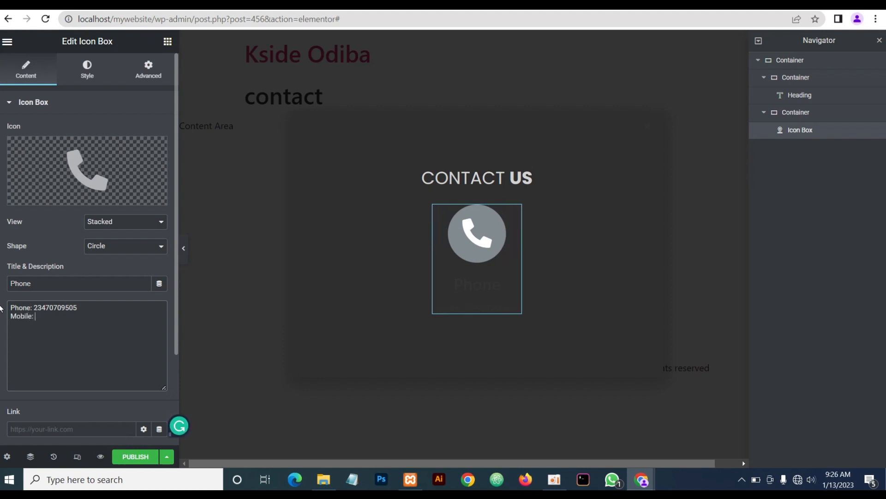
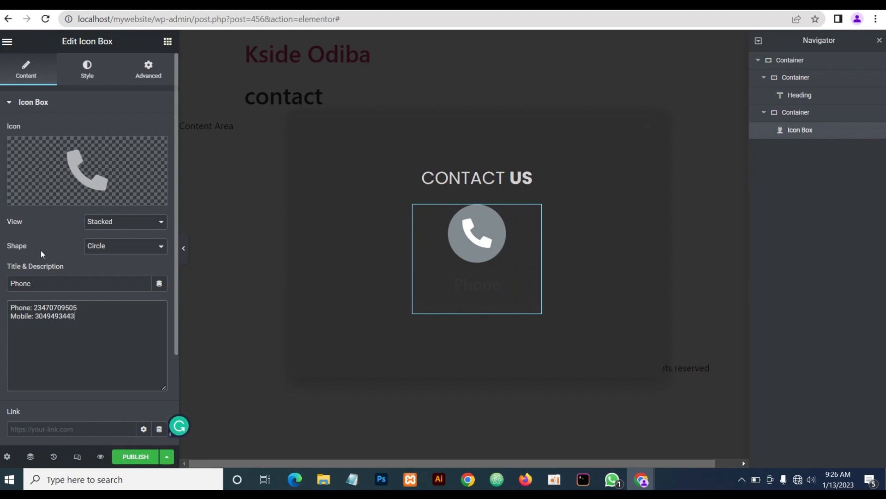
left_click(85, 307)
type("<br")
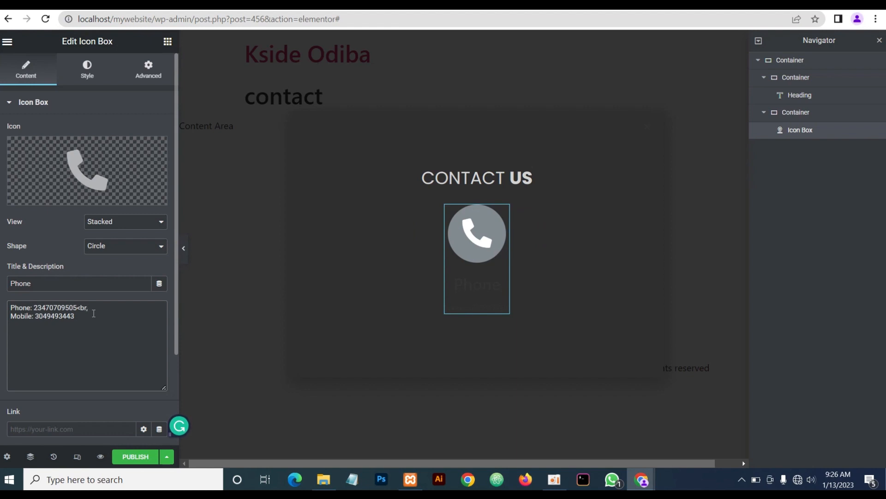
type(">")
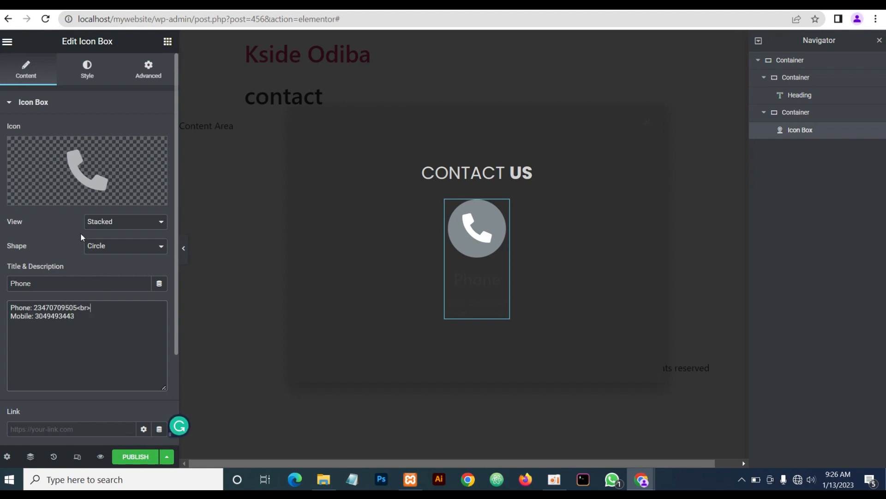
left_click(92, 79)
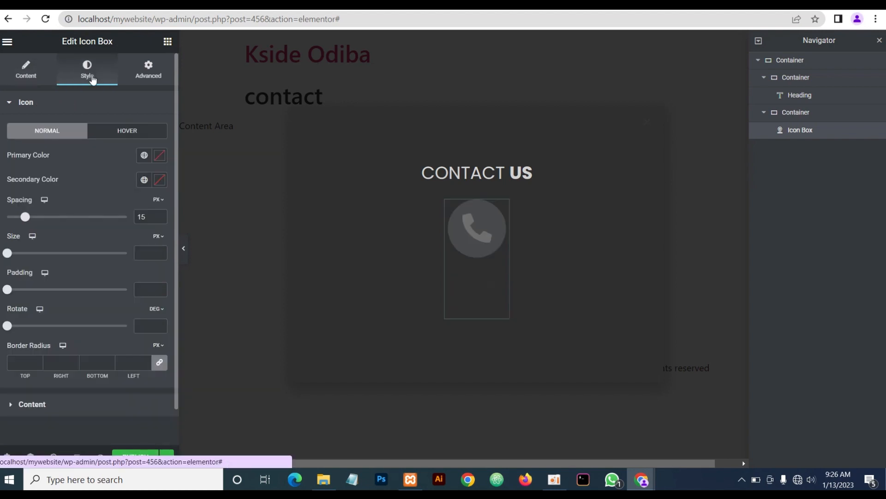
Colour the phone icon #dd0909 and set its size to 20
left_click(156, 158)
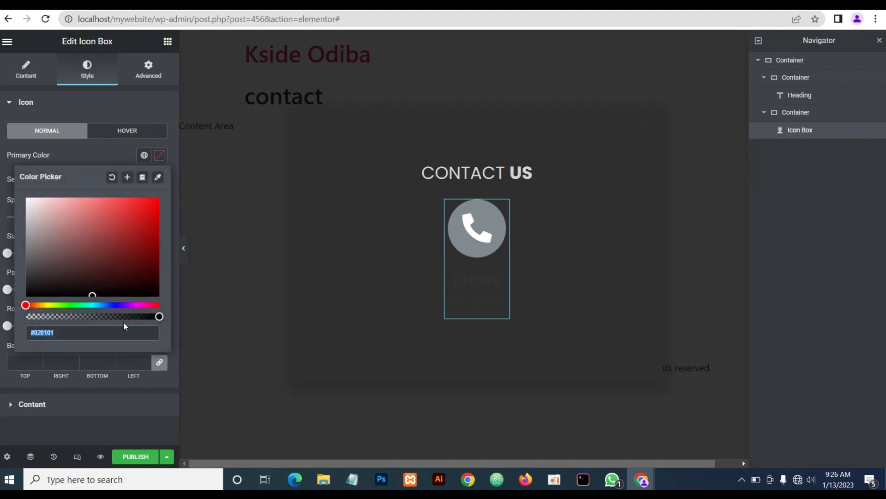
type("dd")
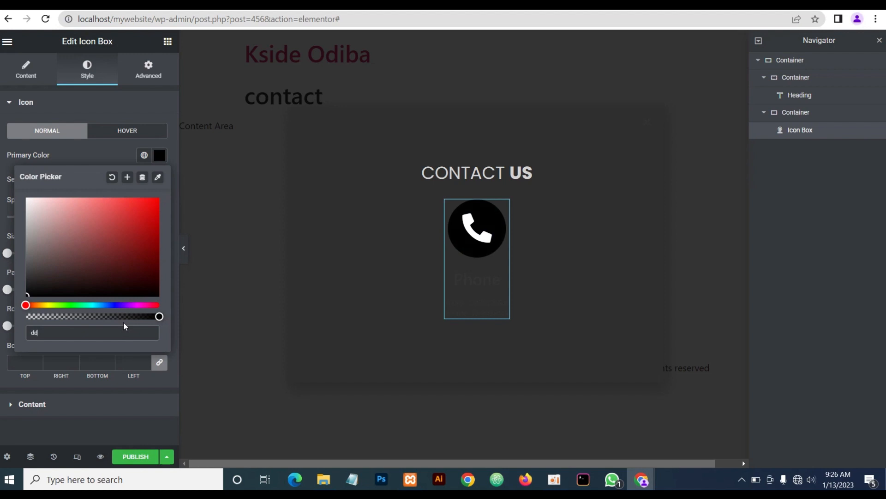
type("0909")
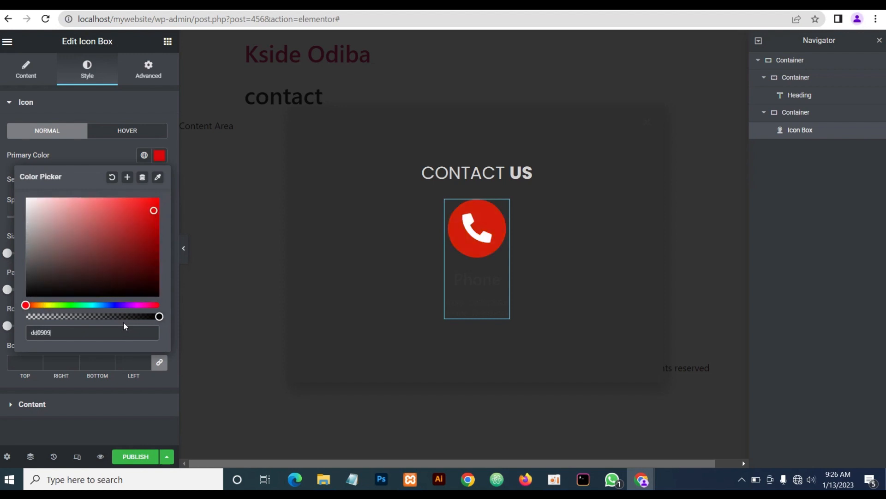
left_click(83, 151)
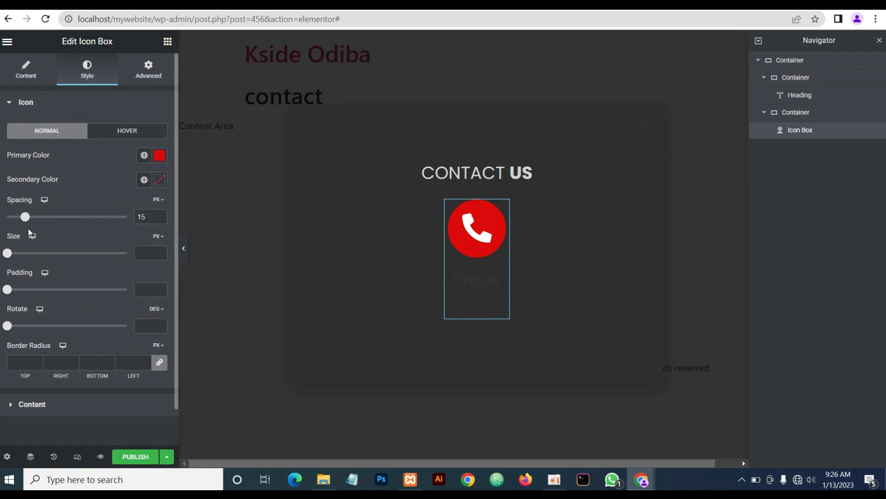
left_click(146, 252)
type("20")
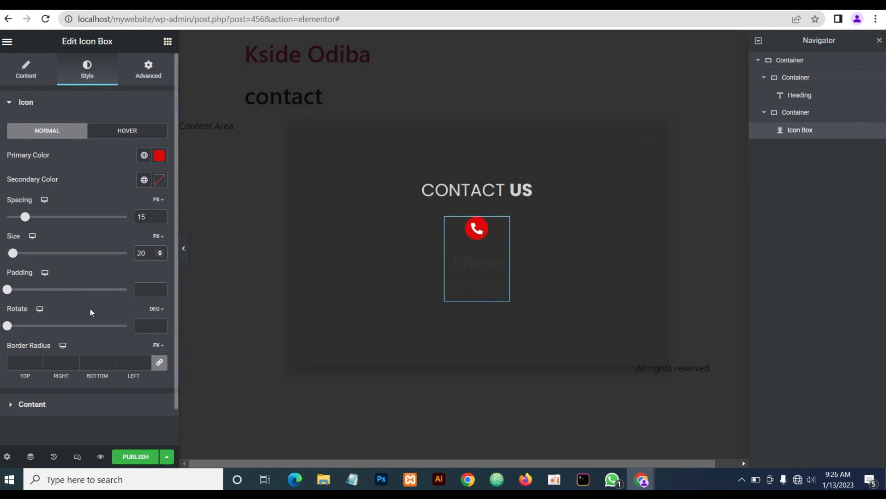
left_click(61, 405)
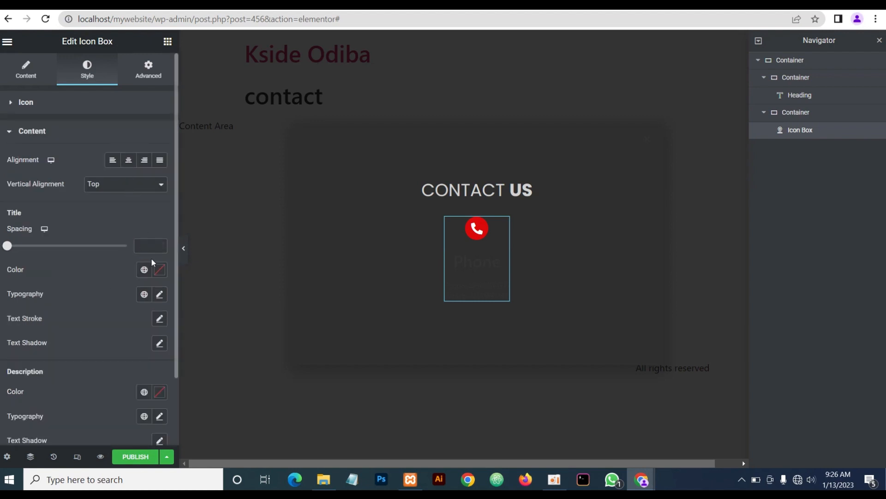
Style the icon box title #d3d3d3 in Poppins at size 20
left_click(159, 270)
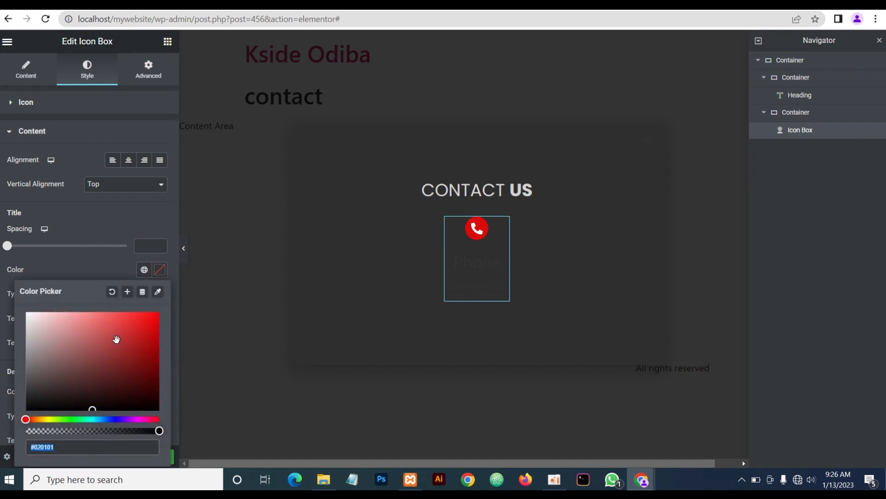
type("d3d3d3")
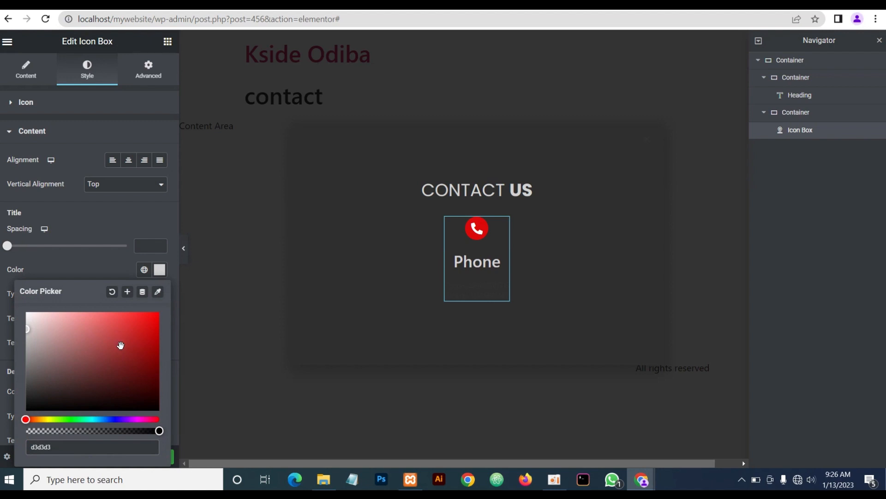
left_click(101, 267)
left_click(160, 294)
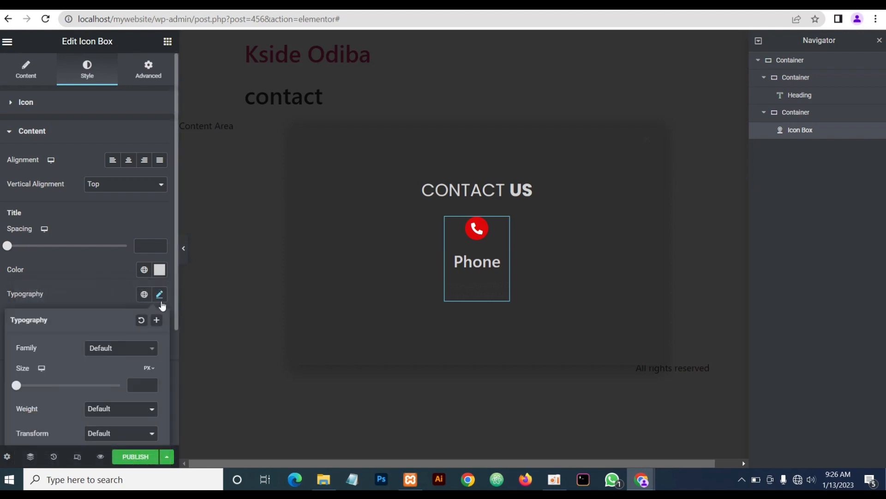
left_click(130, 350)
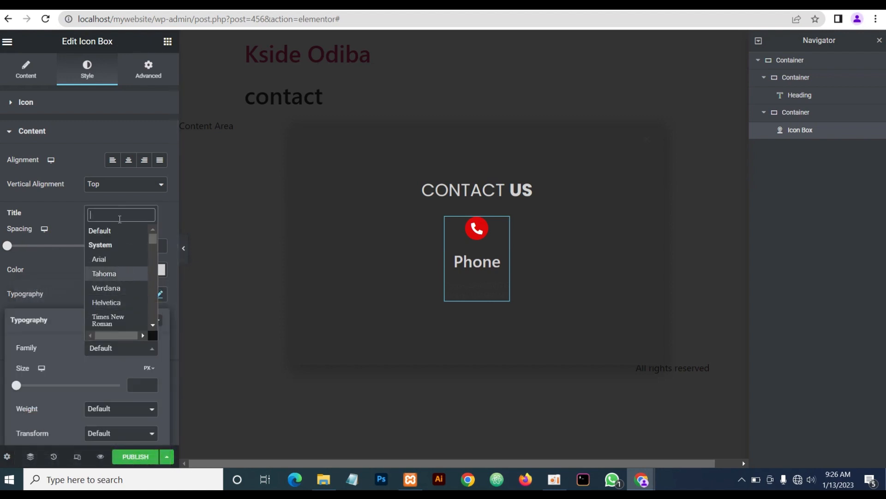
type("pop")
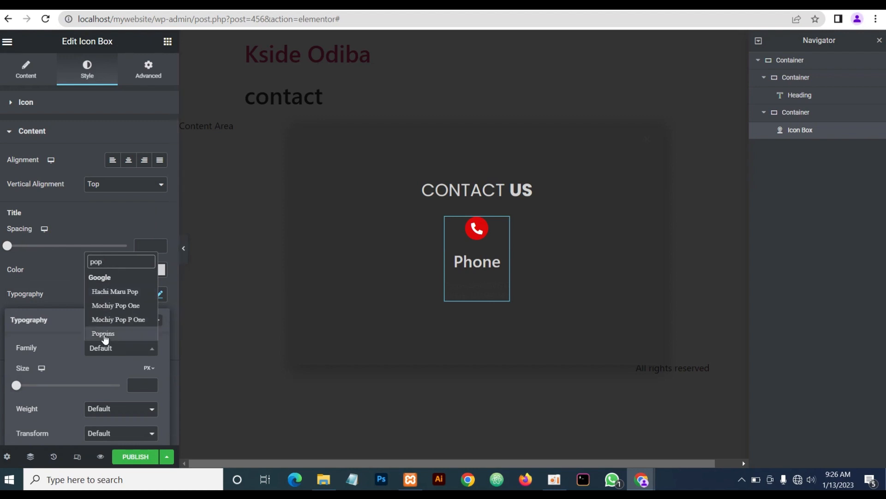
left_click(106, 333)
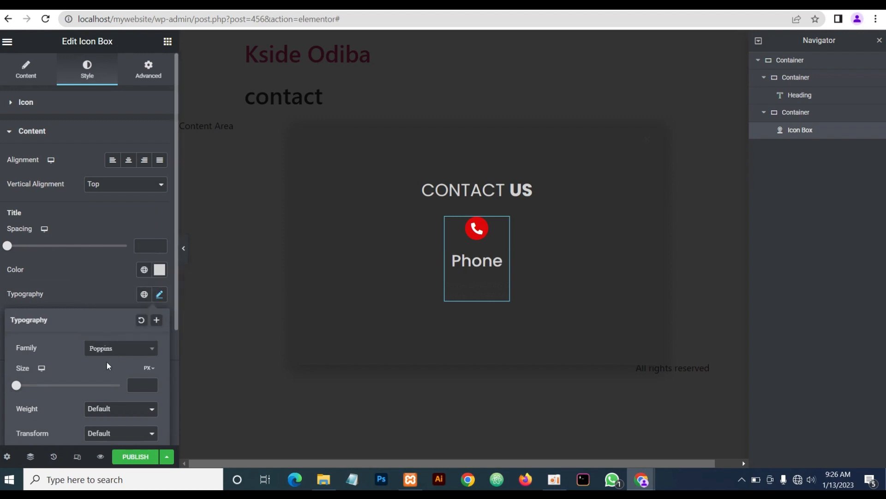
left_click(145, 382)
type("20")
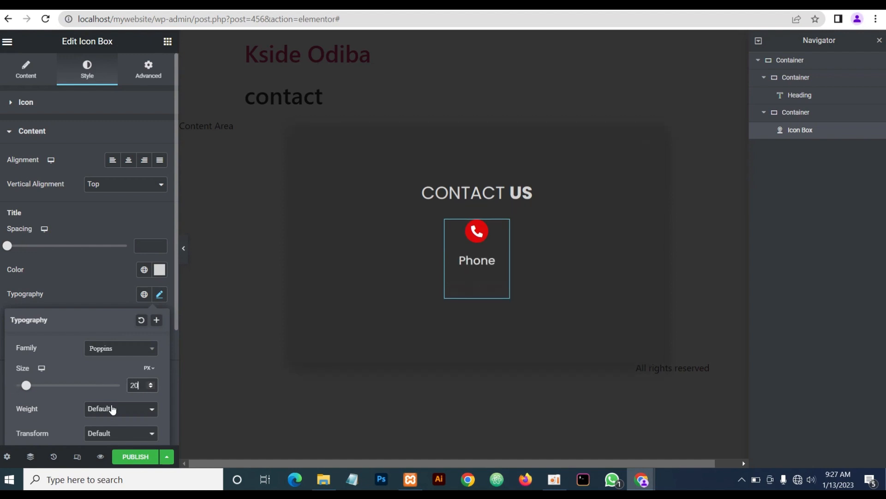
left_click(93, 292)
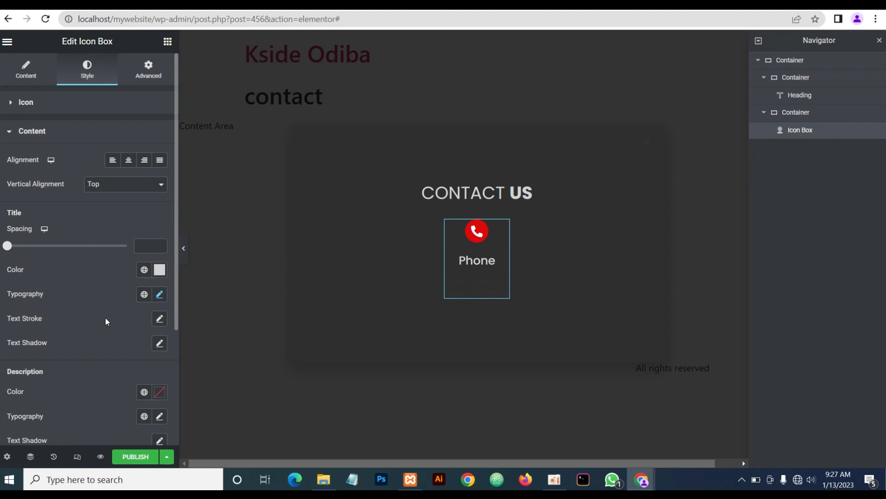
Make the description text #d3d3d3 in the Poppins font family
scroll(115, 328, "down", 3)
left_click(158, 311)
triple_click(85, 285)
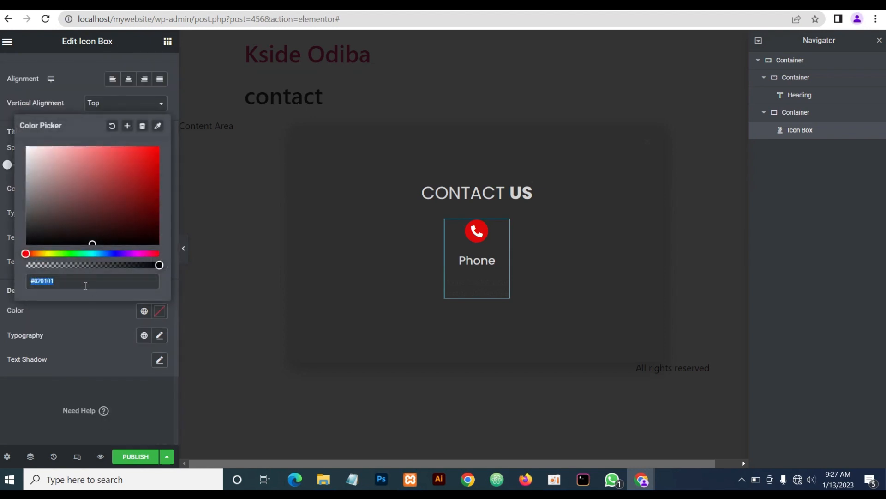
type("d3d3d3")
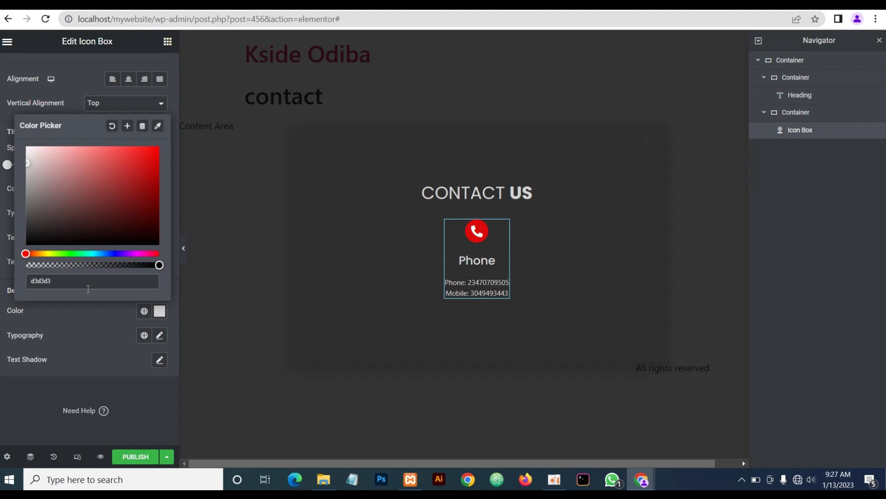
left_click(116, 331)
left_click(159, 335)
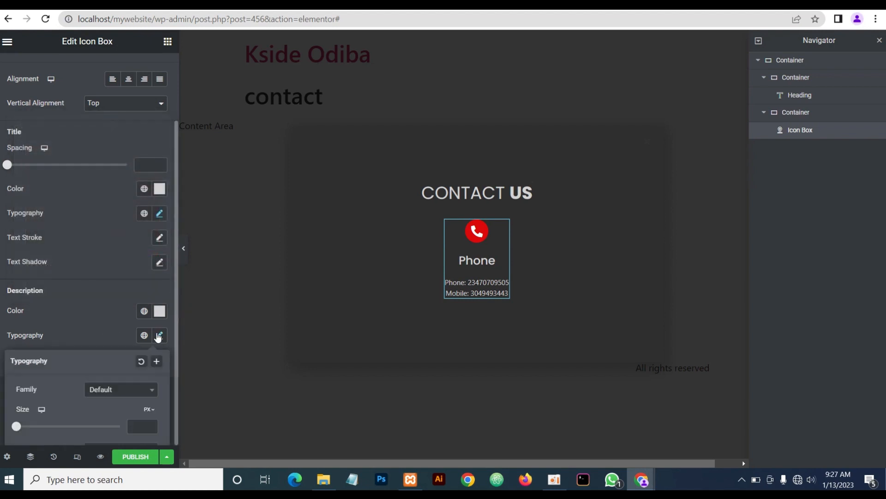
scroll(111, 326, "down", 2)
left_click(114, 317)
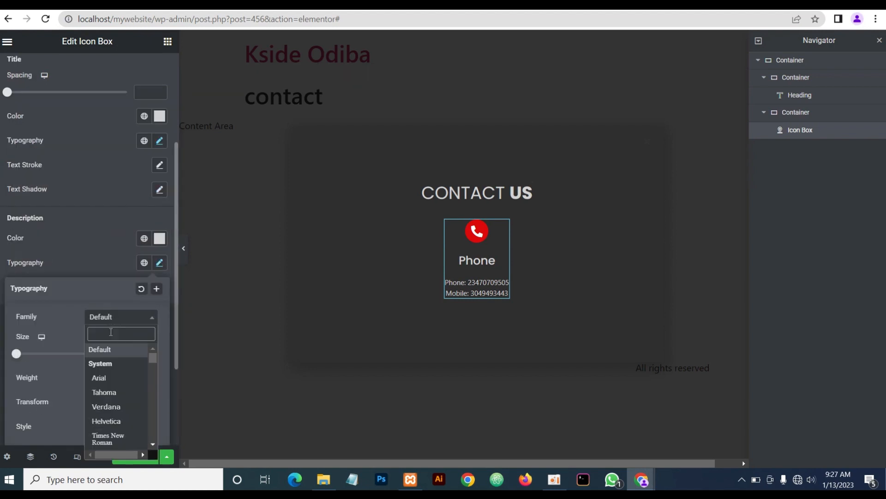
type("pop")
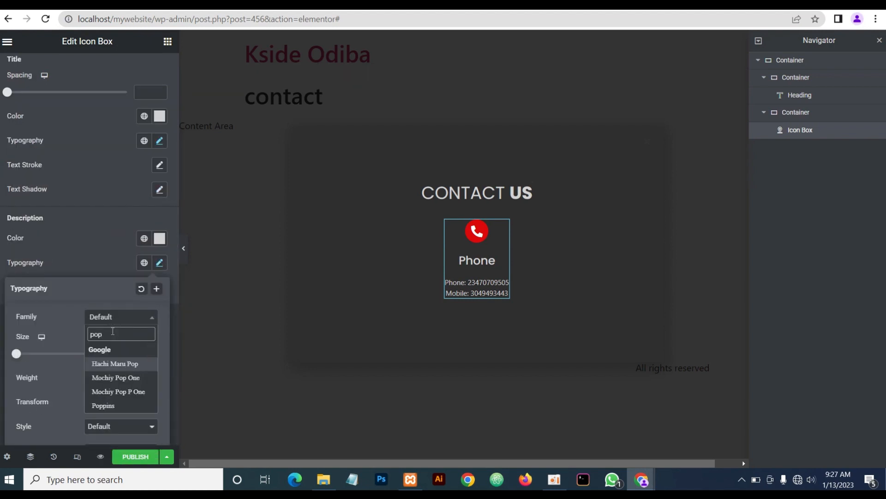
left_click(103, 406)
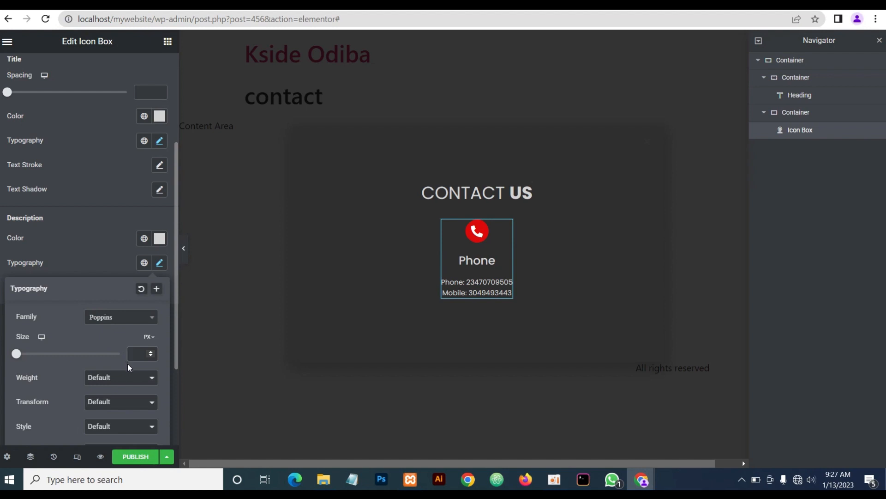
left_click(87, 253)
left_click(184, 253)
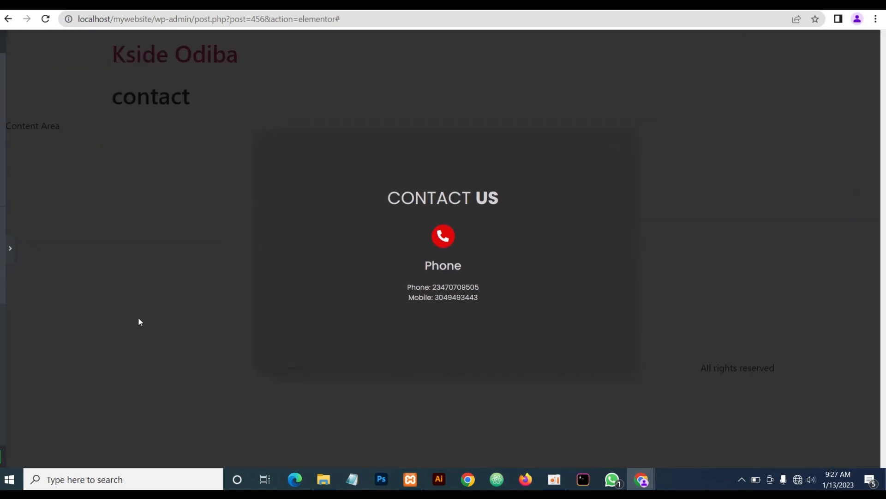
left_click(2, 248)
Set the description font size to 14 and preview the larger numbers
left_click(159, 263)
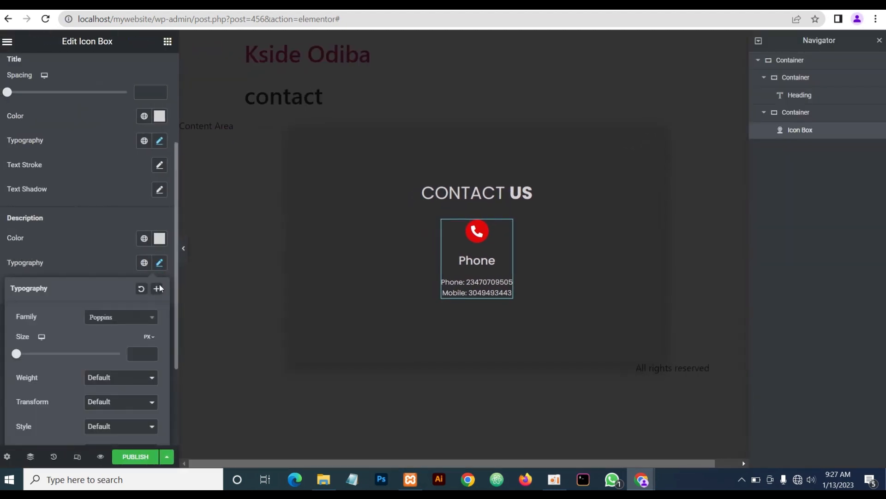
left_click(150, 349)
type("14")
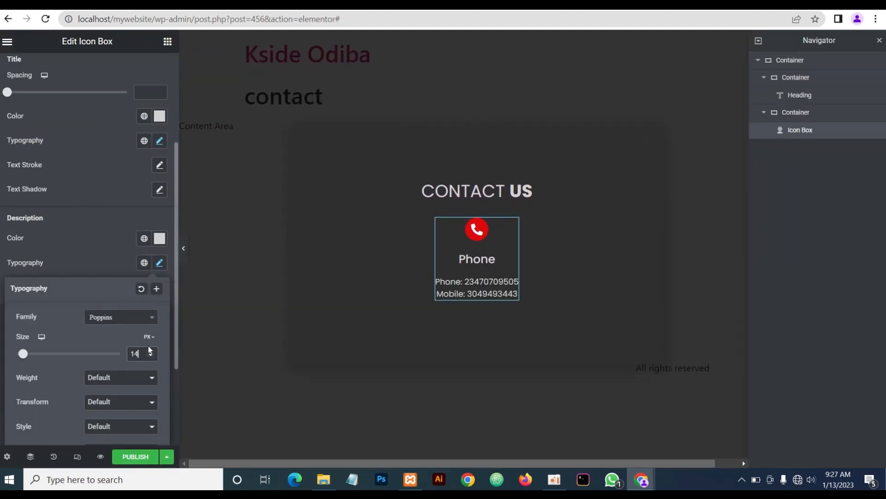
left_click(96, 252)
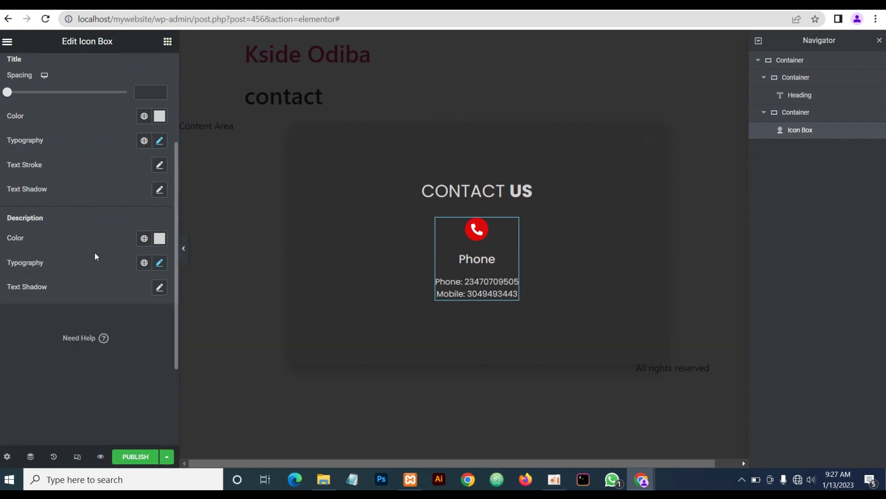
left_click(184, 250)
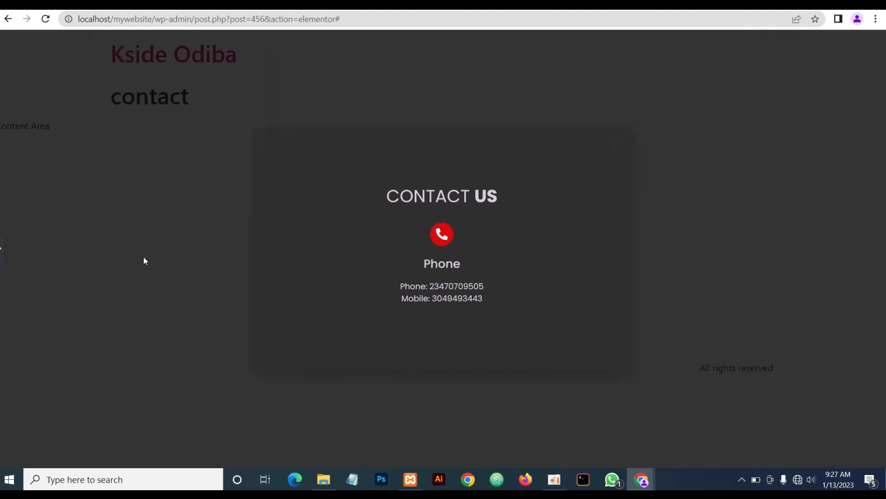
left_click(2, 250)
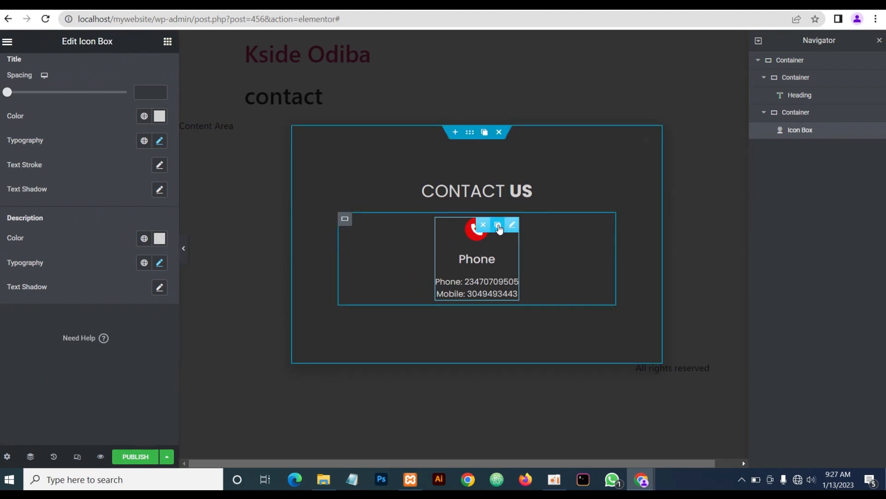
Duplicate the Phone box twice and give the middle copy a solid Envelope icon
left_click(497, 226)
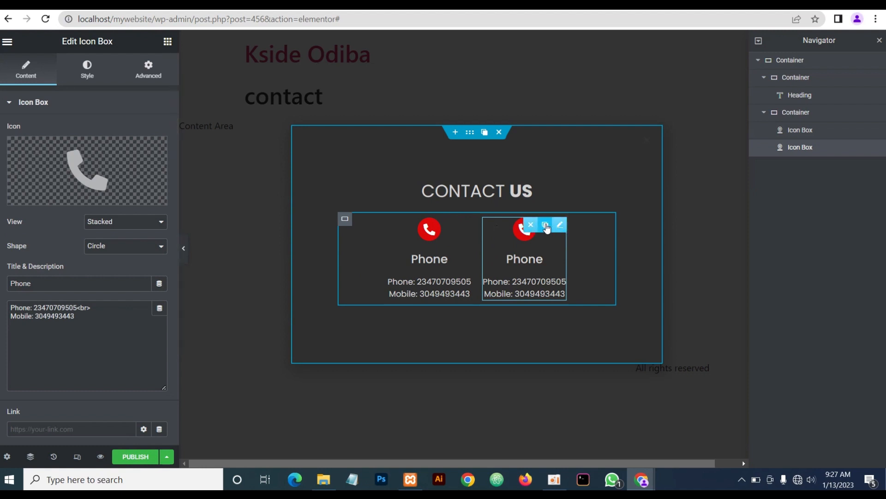
left_click(546, 225)
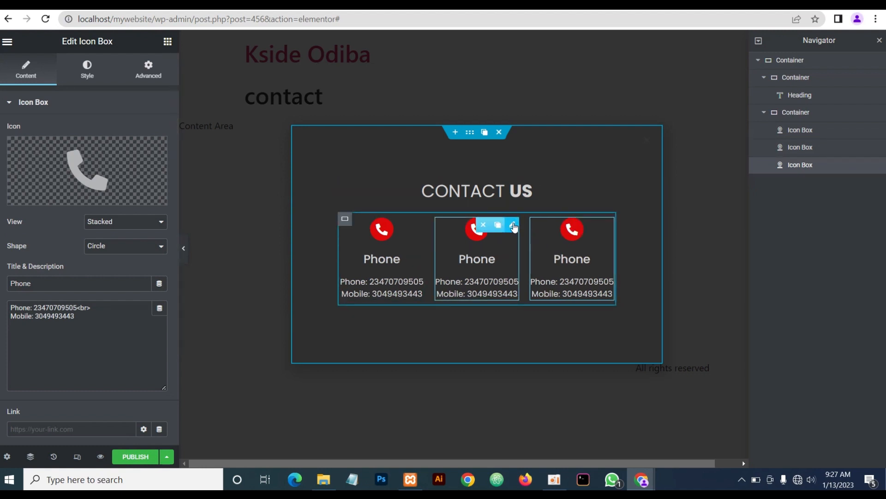
left_click(514, 226)
left_click(87, 177)
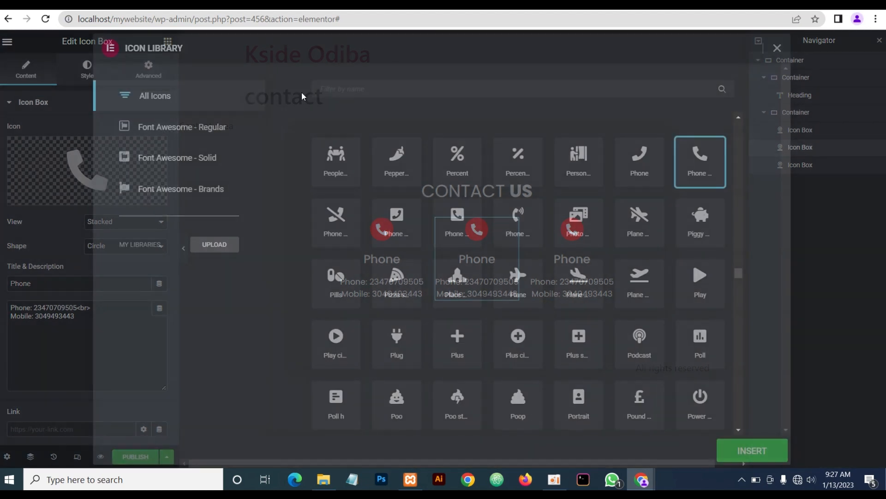
type("enve")
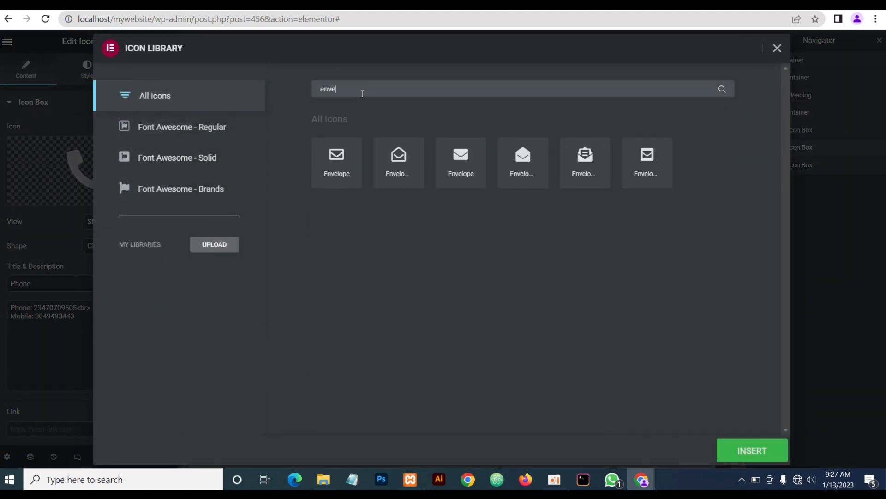
left_click(461, 164)
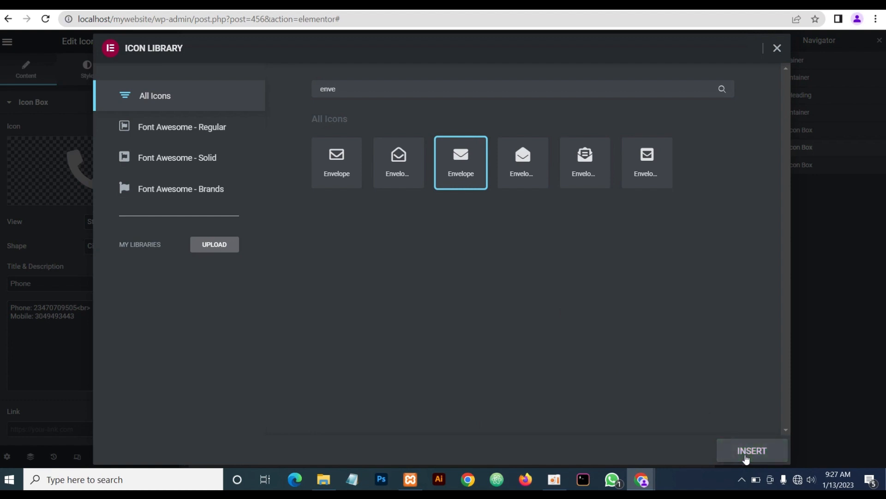
left_click(748, 451)
Retitle the middle box 'Email' and replace both description lines with placeholder e-mail addresses
left_click_drag(35, 283, 1, 270)
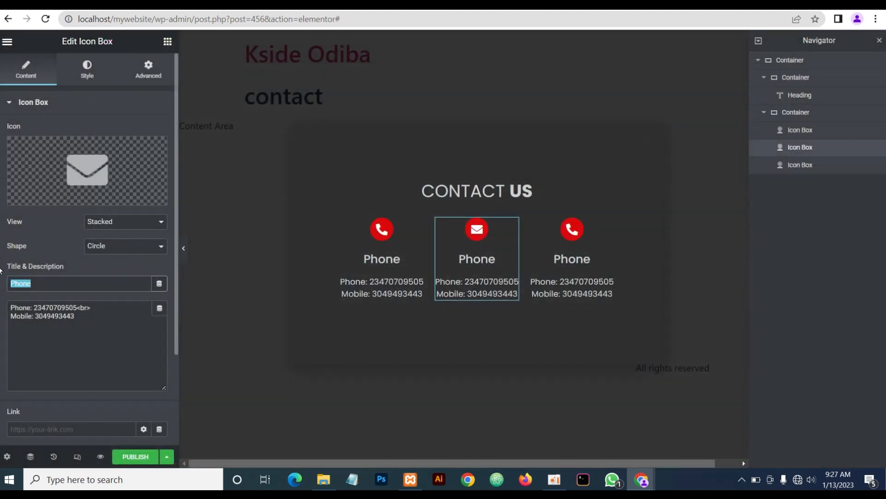
type("Email")
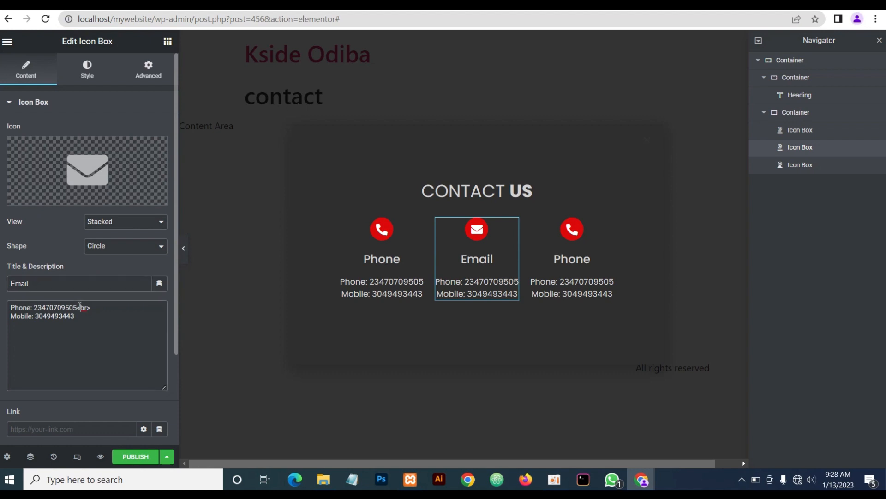
left_click_drag(77, 308, 4, 306)
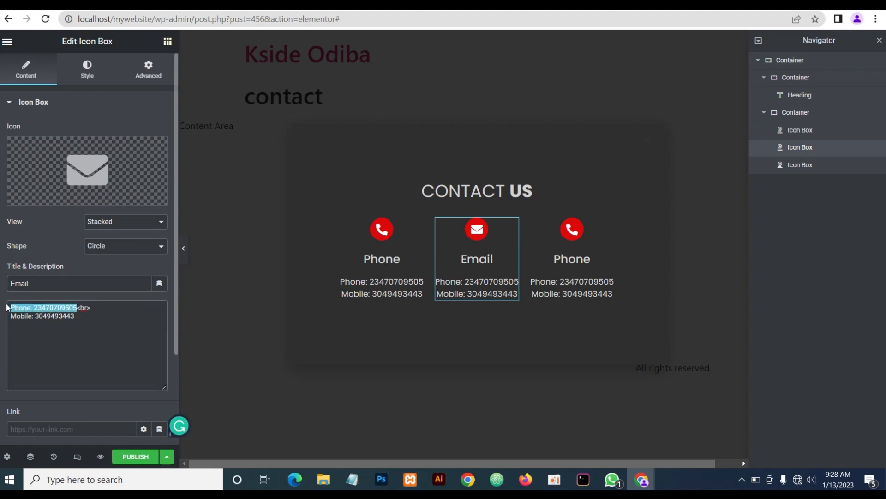
type("info")
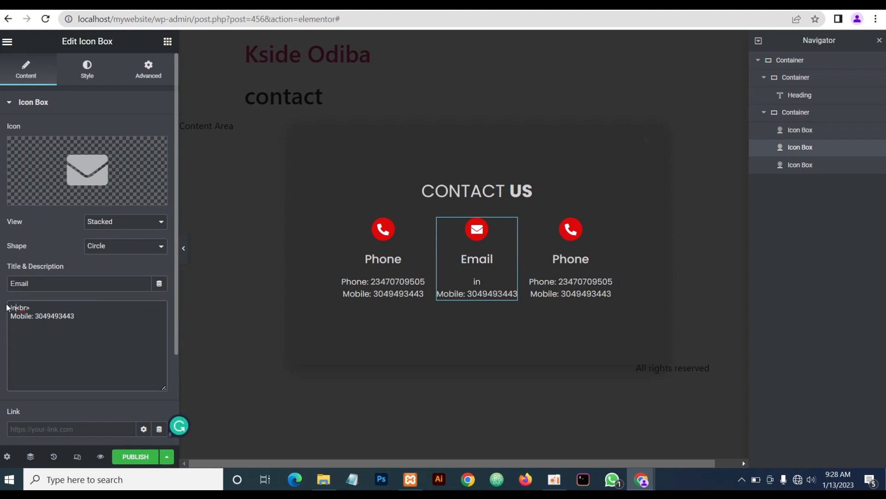
type("@yoursite")
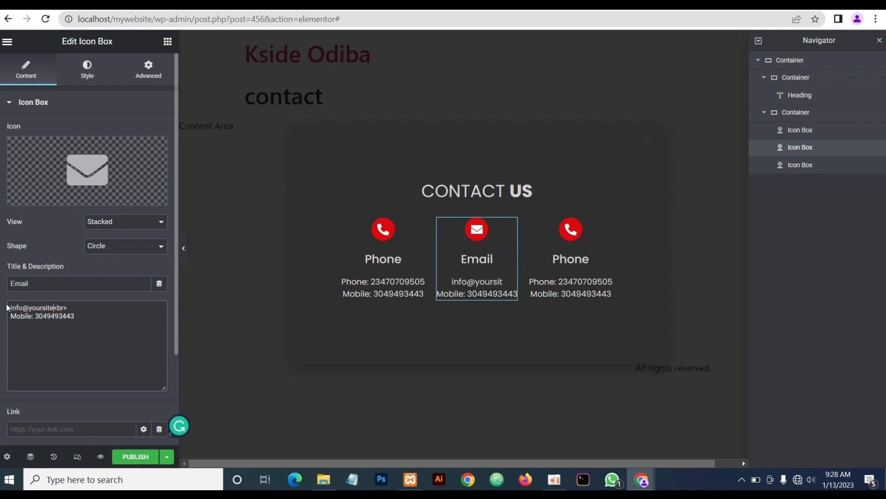
type(".com")
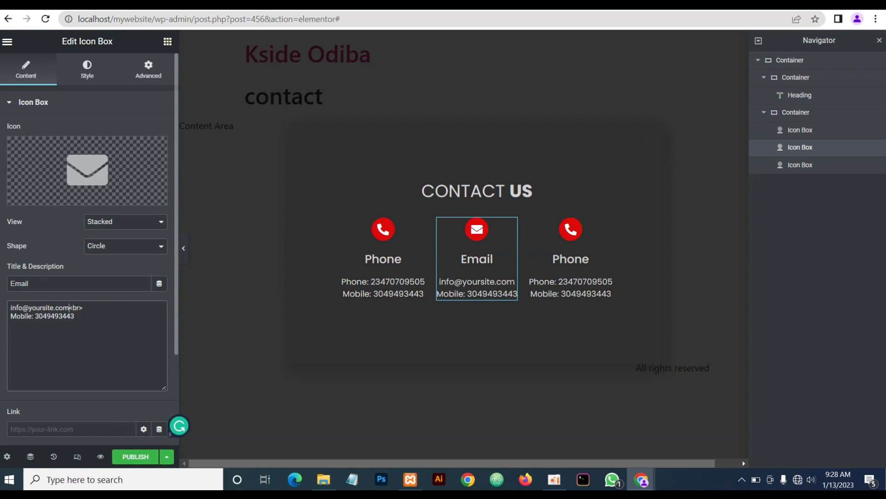
left_click_drag(74, 317, 11, 315)
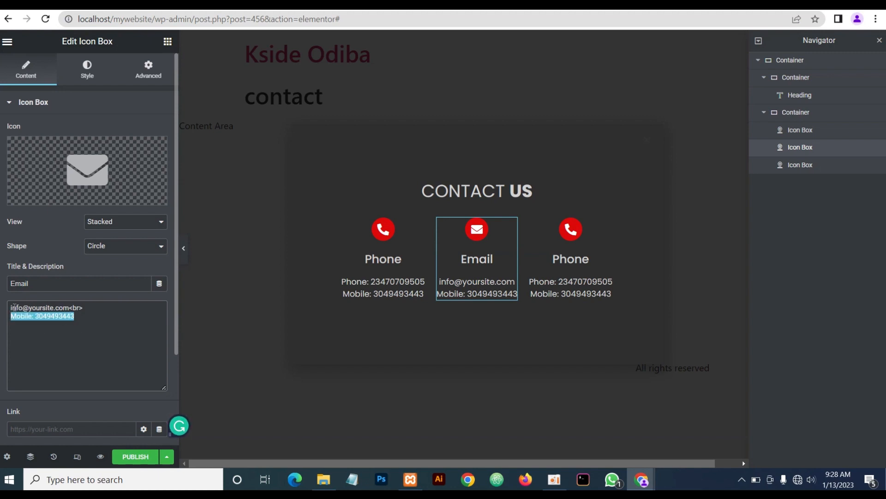
type("help")
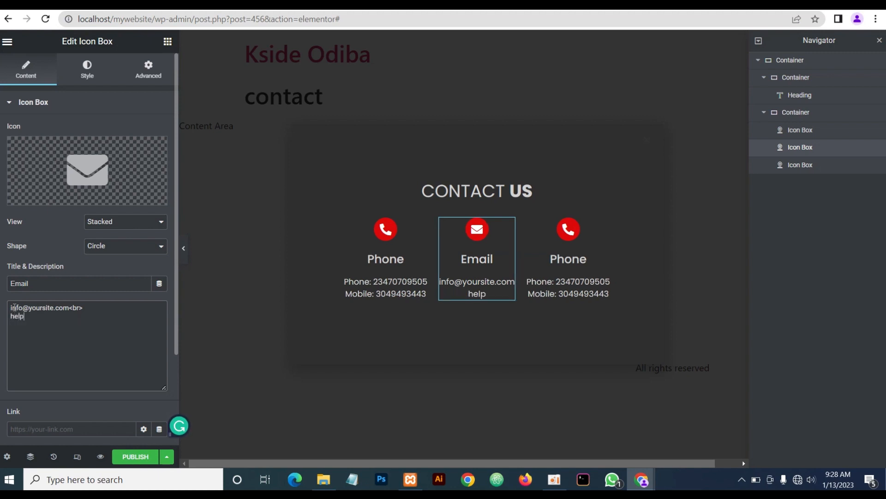
type("@yoursite.com")
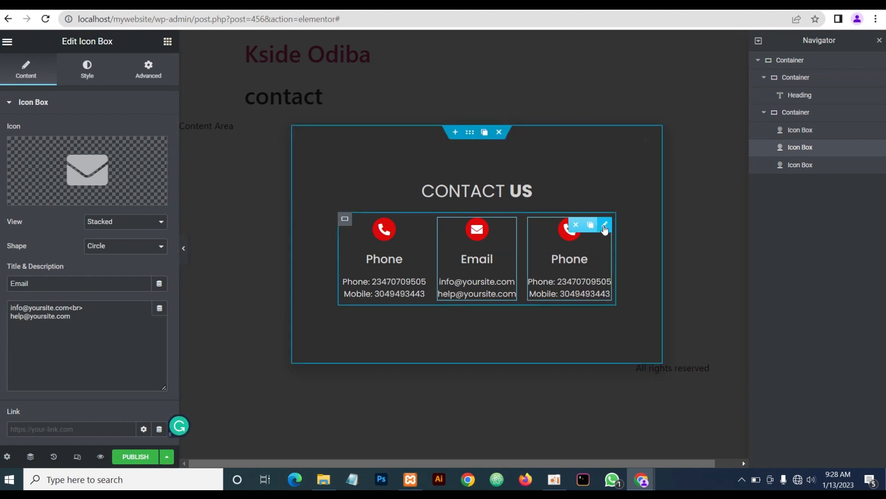
Give the third contact box a map-marker icon
left_click(605, 225)
left_click(92, 187)
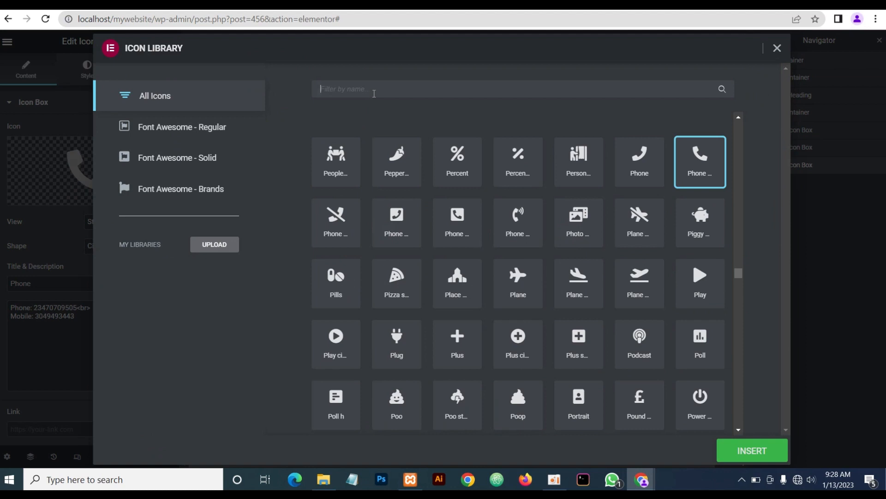
type("msp")
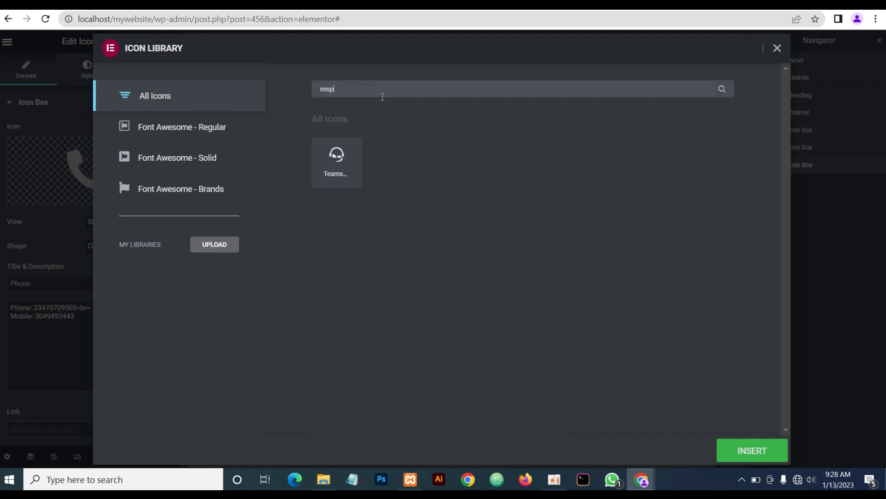
key("BackSpace")
key("BackSpace")
type("ao")
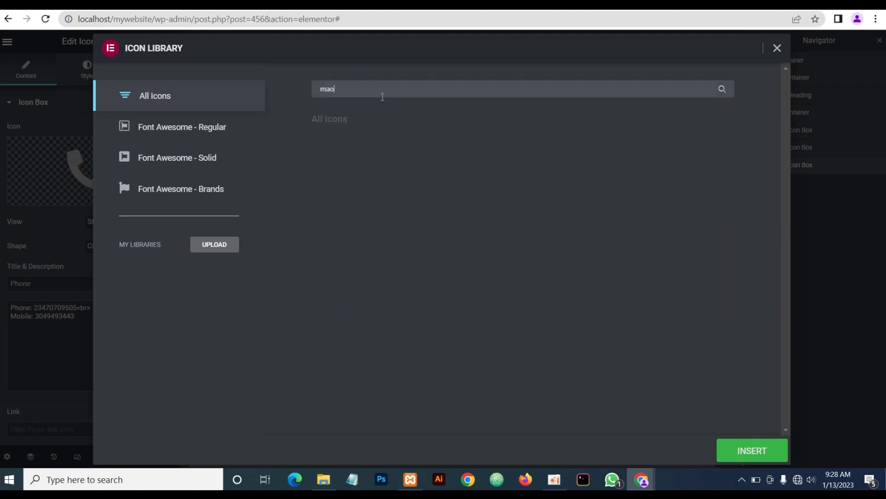
key("BackSpace")
type("p")
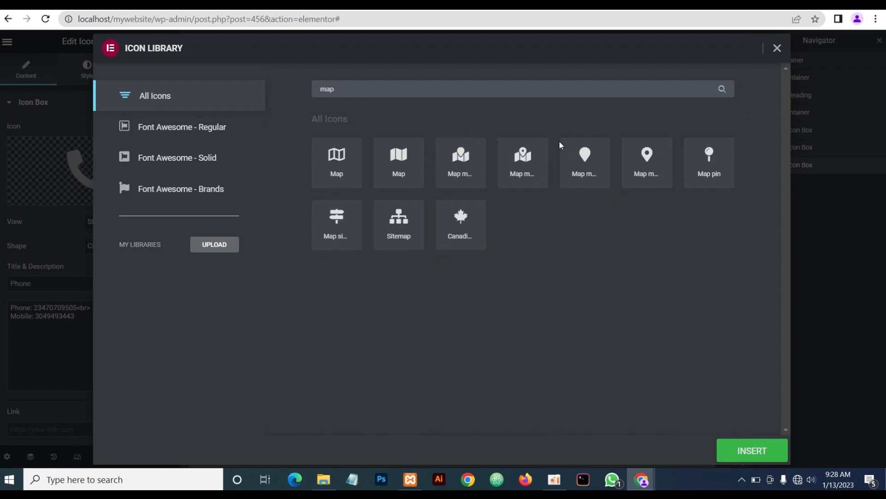
left_click(636, 157)
left_click(752, 450)
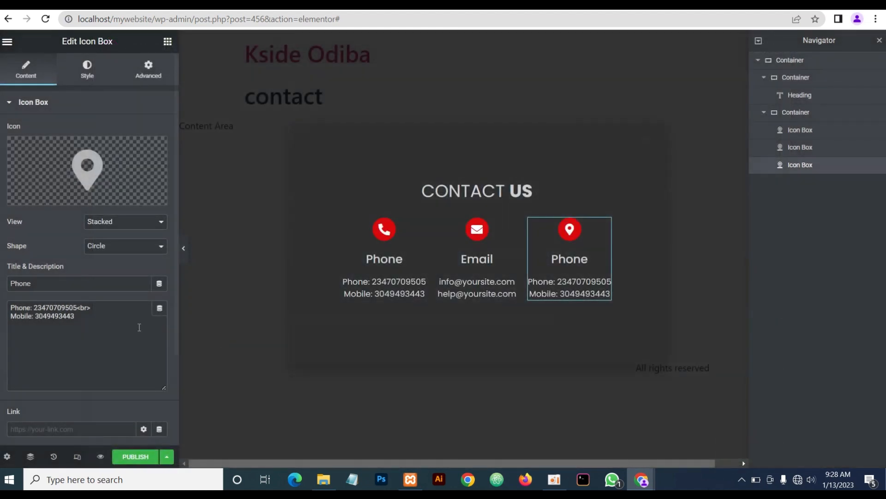
Title it 'Address' with description lines '123, Some City' and 'Arround the world'
left_click_drag(33, 283, 1, 284)
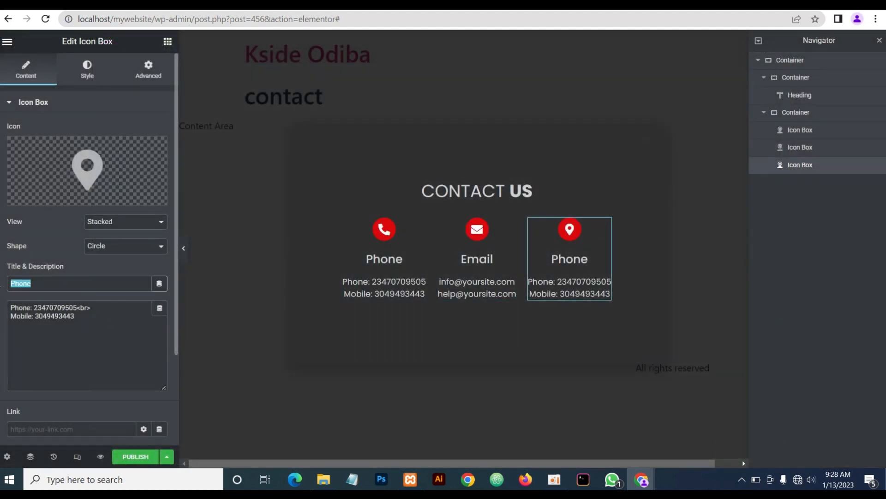
type("Address")
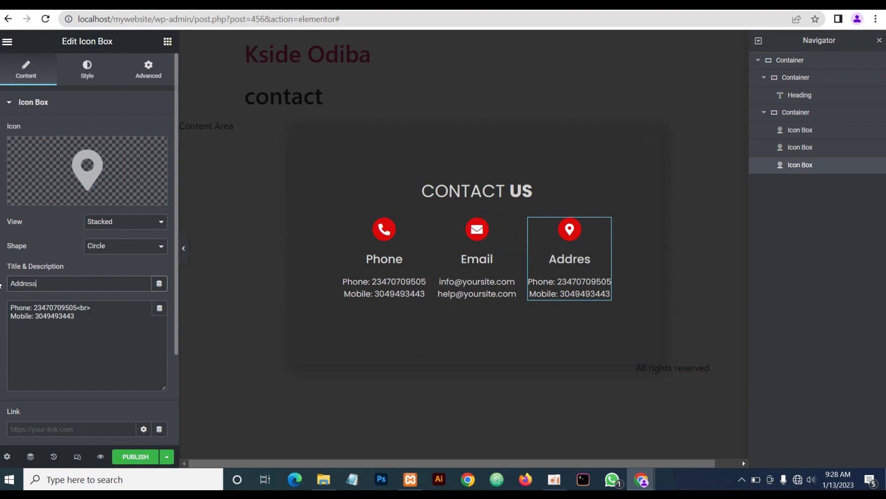
left_click_drag(79, 306, 7, 295)
type("123,")
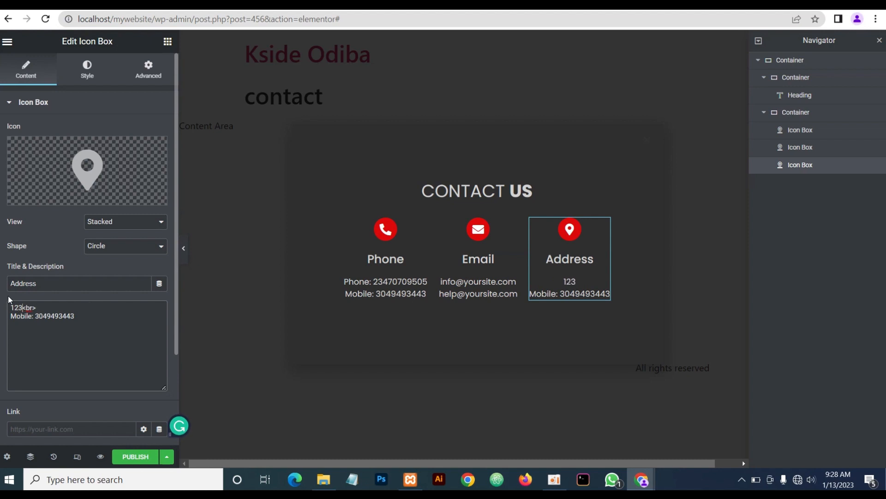
type(" Some City")
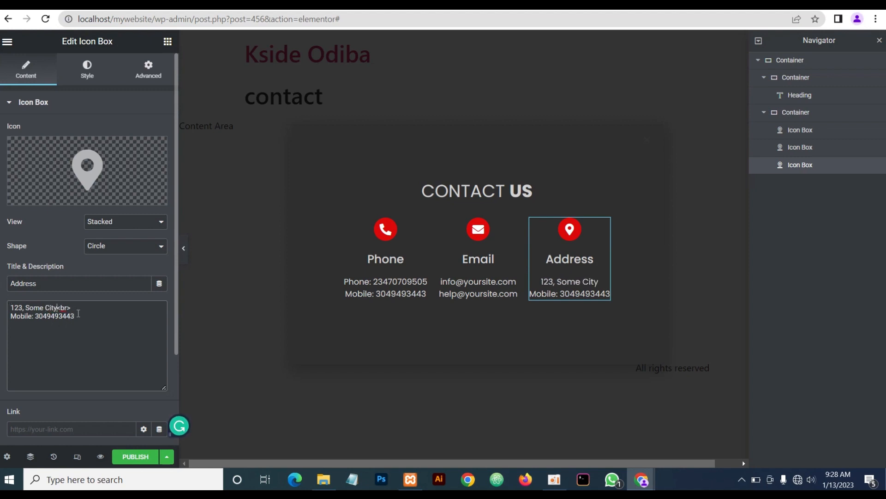
key("ctrl+a")
left_click_drag(82, 317, 1, 317)
type("Arro")
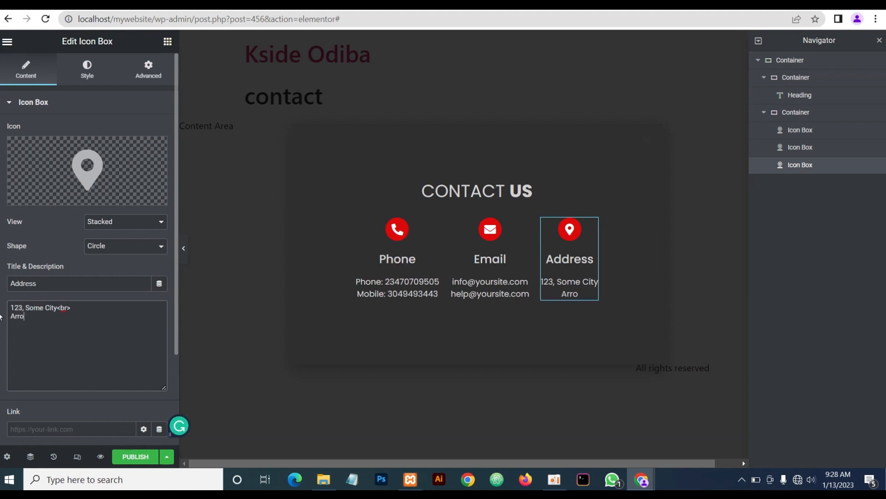
type("und the world")
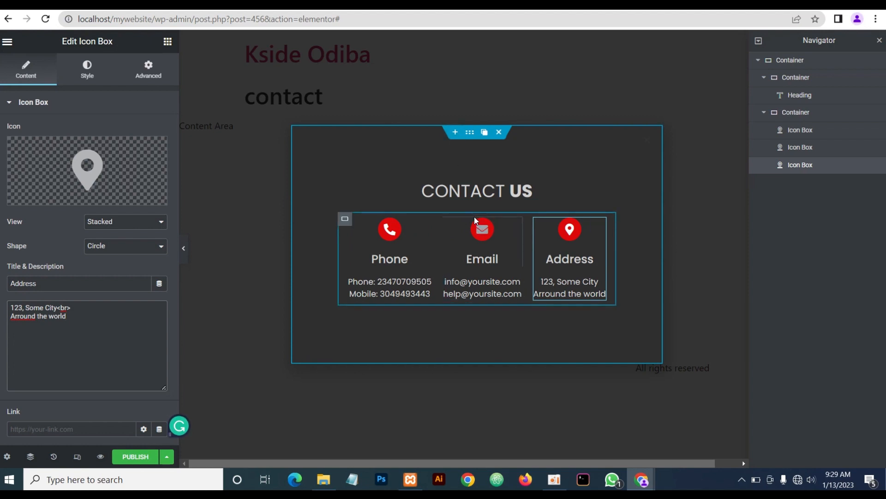
Set the icon-box container's top padding to 20 px and preview the new spacing
left_click(188, 252)
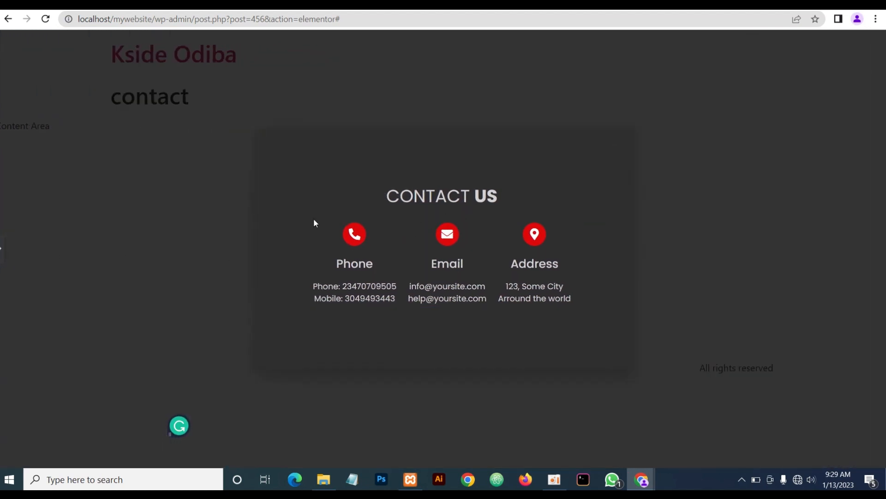
left_click(3, 251)
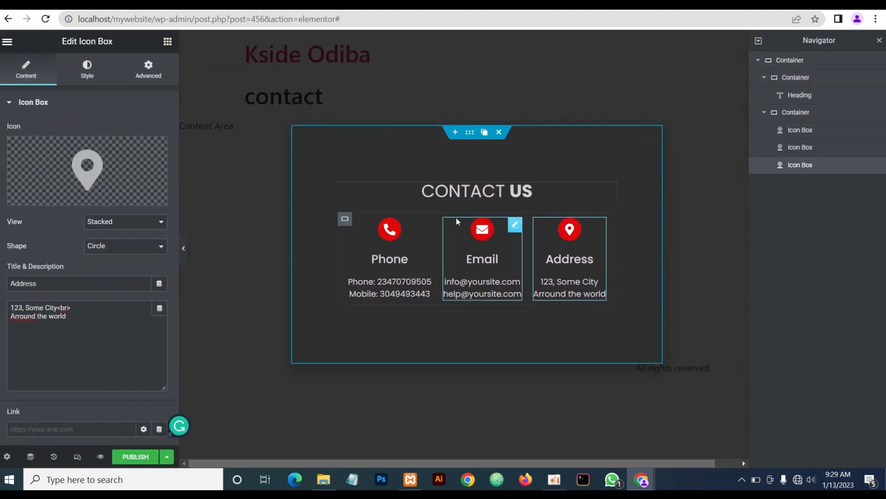
left_click(345, 220)
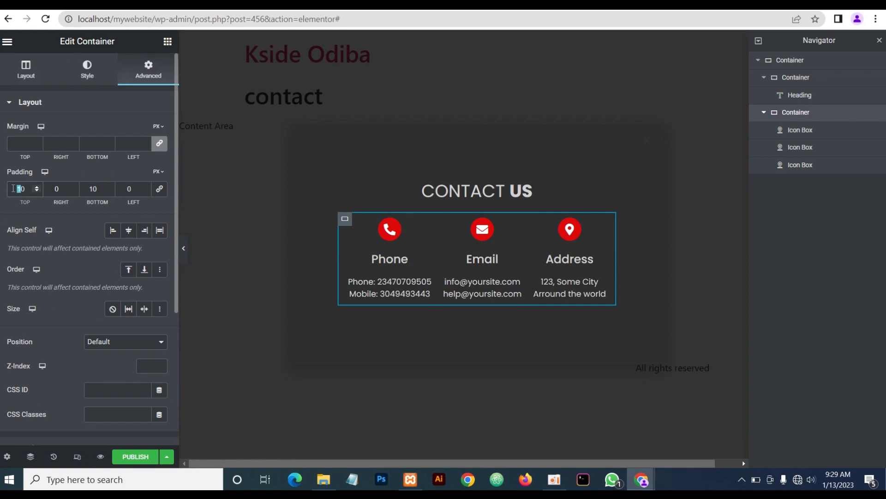
type("2")
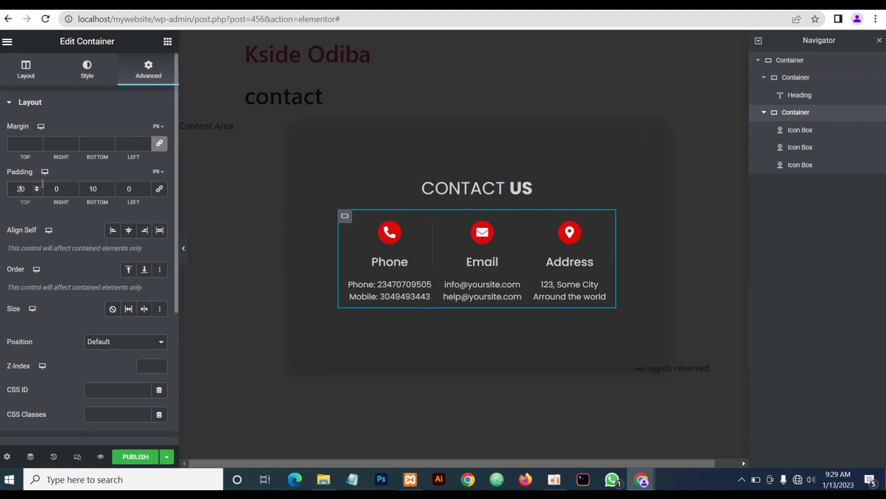
left_click(185, 254)
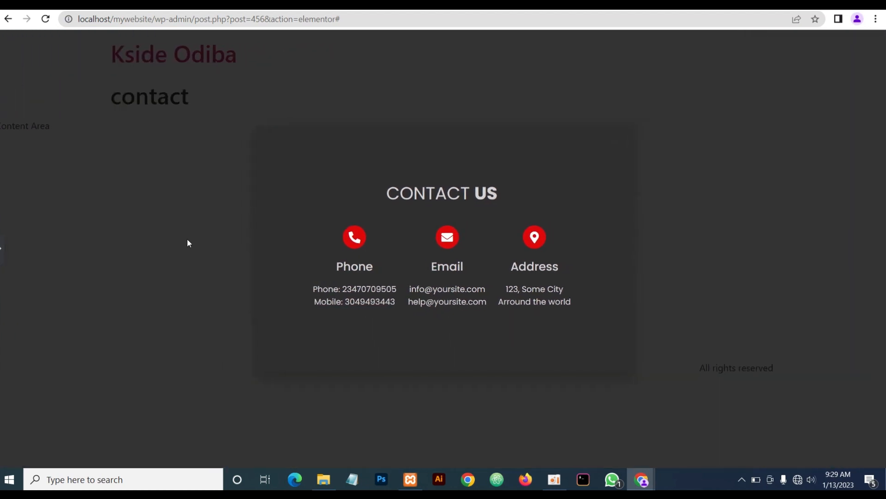
left_click(2, 249)
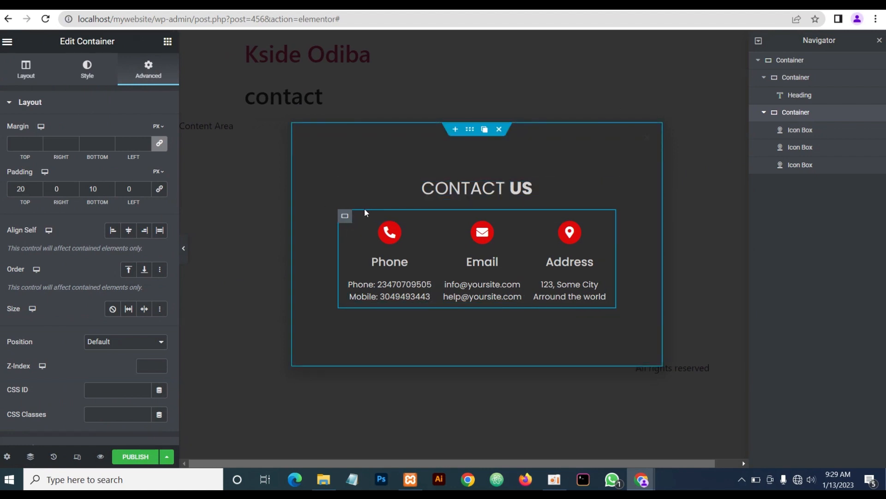
Set the popup's entrance animation to Zoom In and exit animation to Zoom Out
left_click(8, 458)
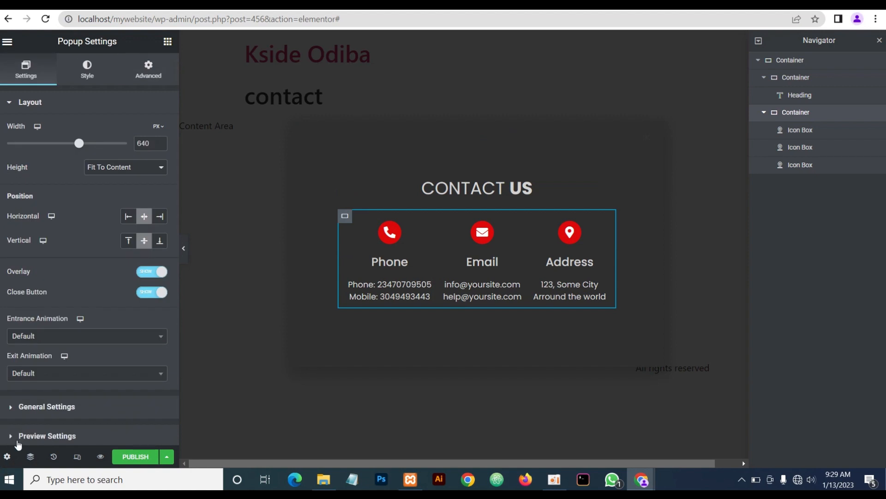
left_click(32, 337)
scroll(40, 318, "down", 3)
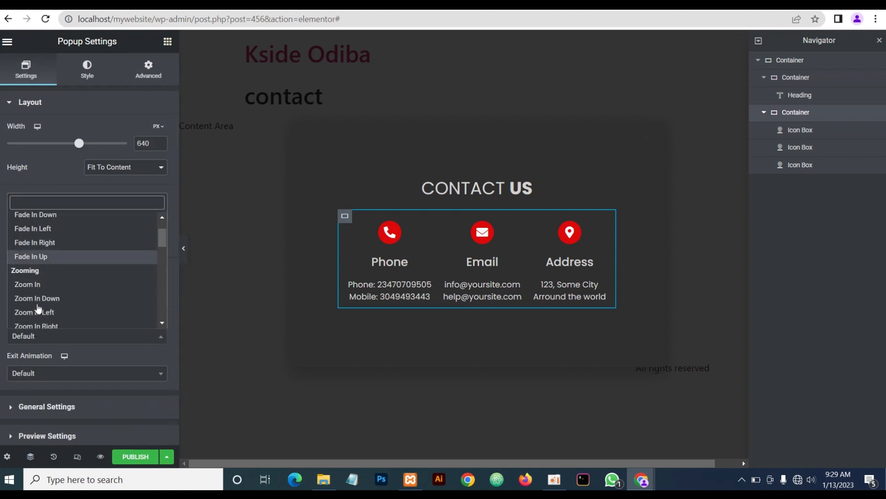
left_click(36, 275)
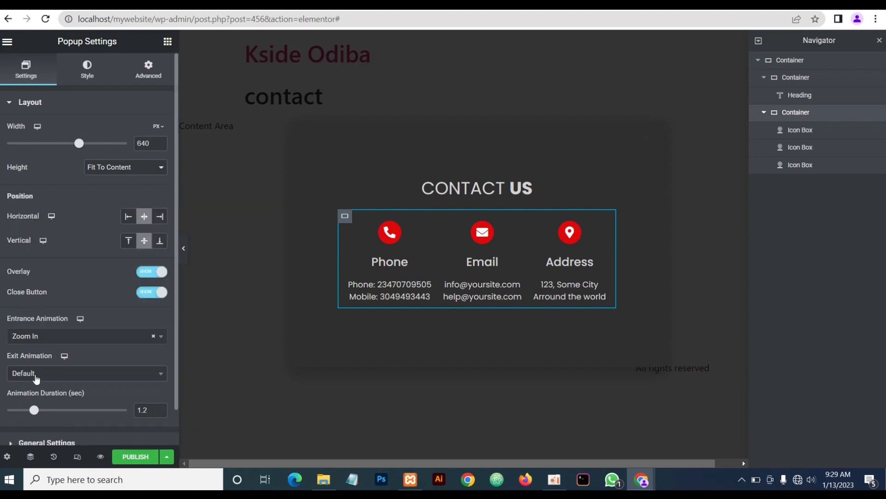
left_click(36, 379)
scroll(40, 323, "down", 2)
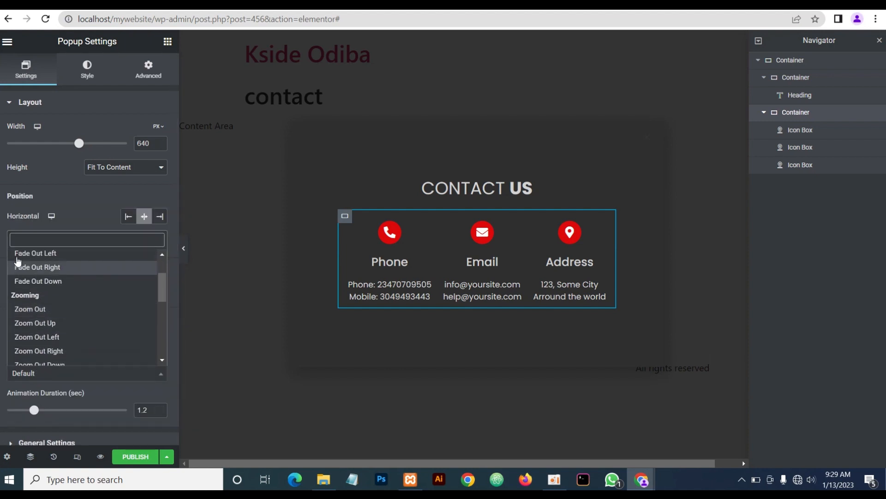
left_click(33, 311)
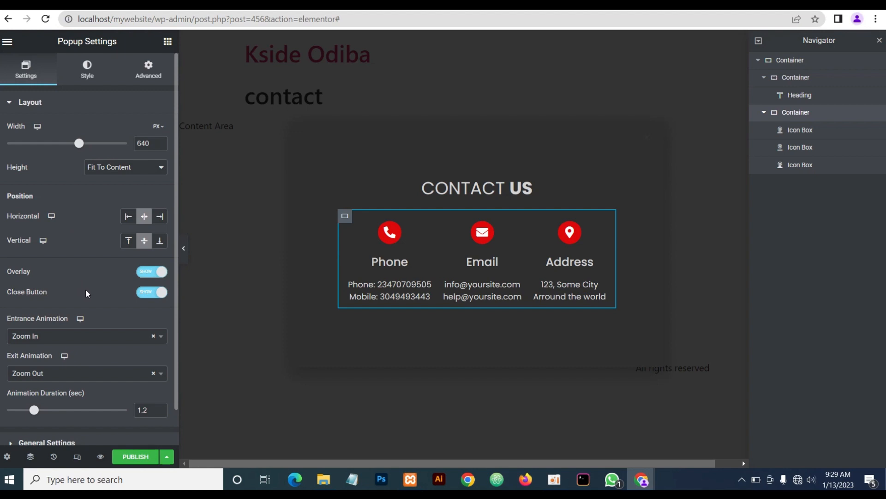
left_click(87, 76)
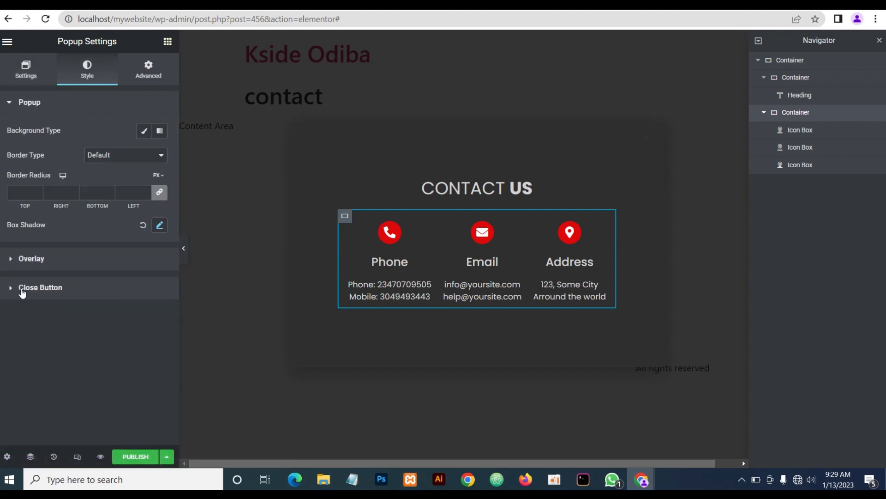
Give the close button size 20, colour #d3d3d3 and hover colour #dd0909
left_click(61, 288)
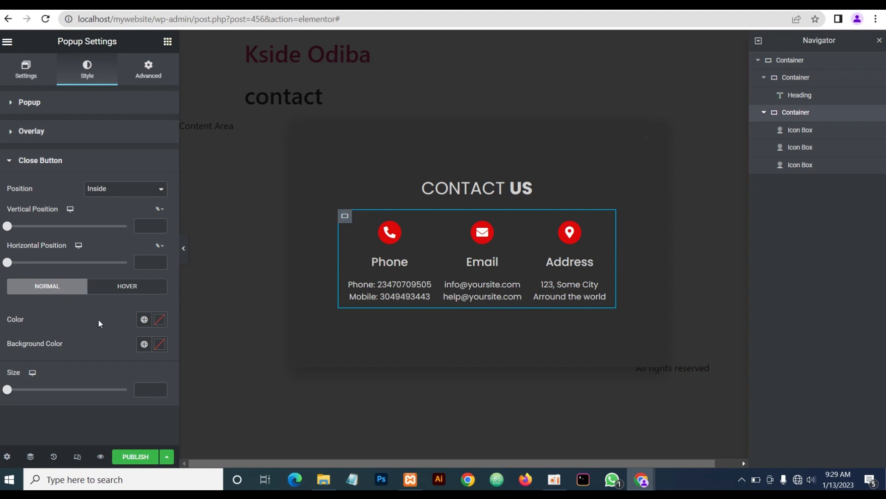
left_click(140, 389)
type("20")
left_click(159, 319)
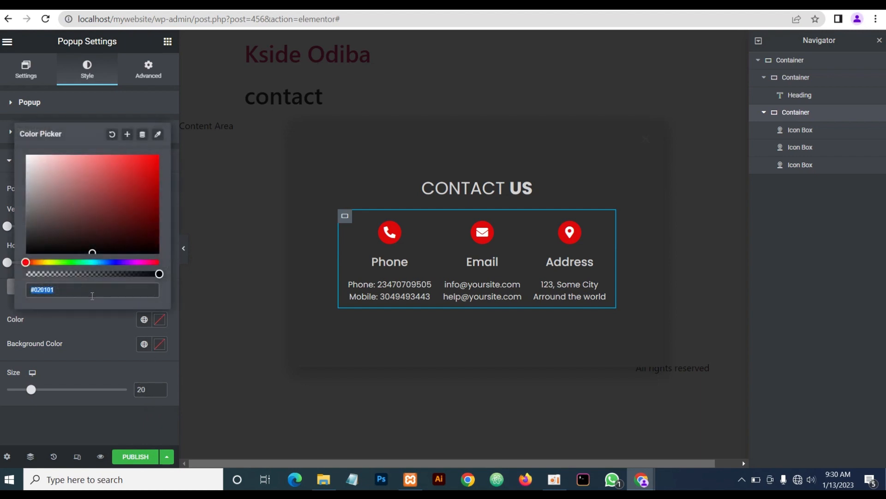
type("d3d3d3")
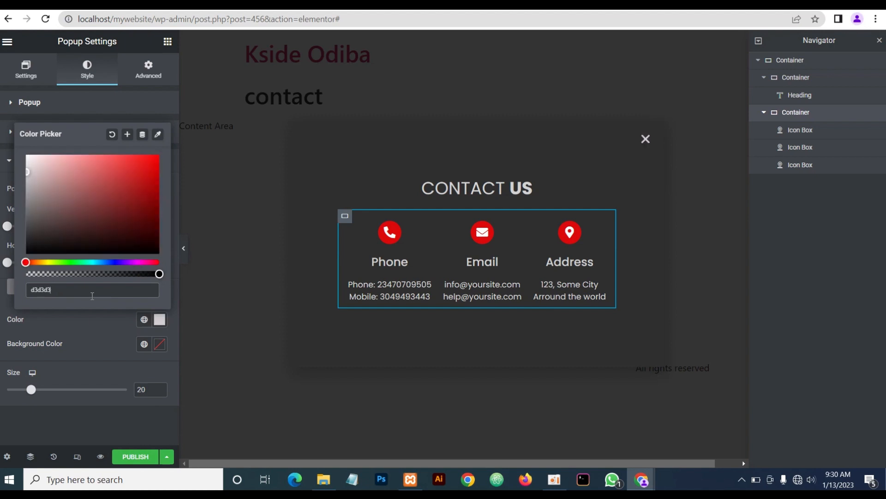
left_click(99, 347)
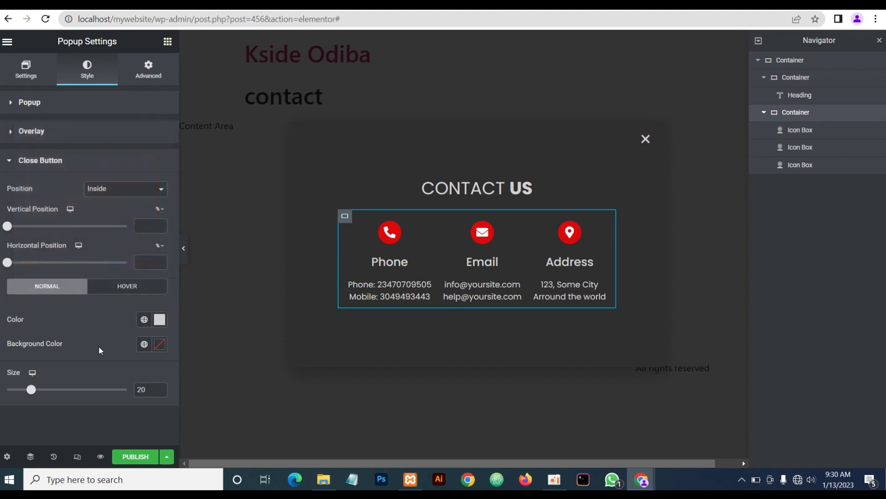
left_click(124, 287)
left_click(159, 314)
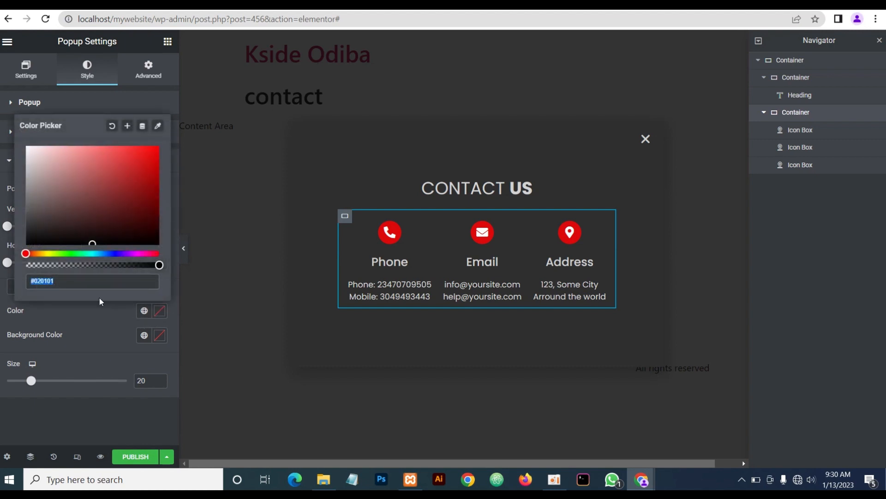
type("dd0909")
left_click(93, 327)
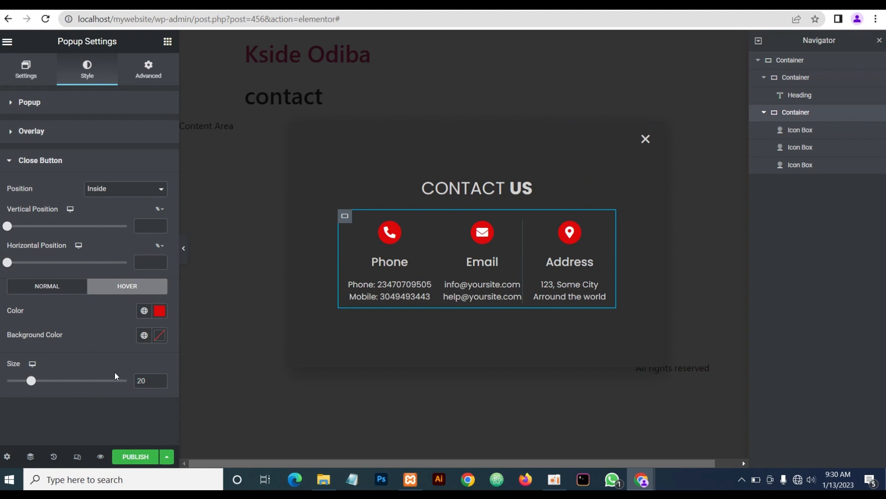
In mobile responsive view, set the CONTACT US heading's font size to 25
left_click(78, 458)
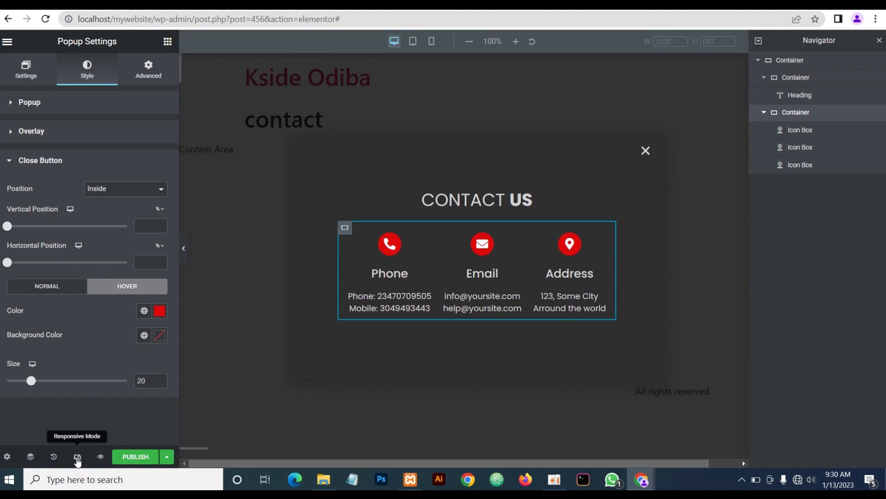
left_click(409, 44)
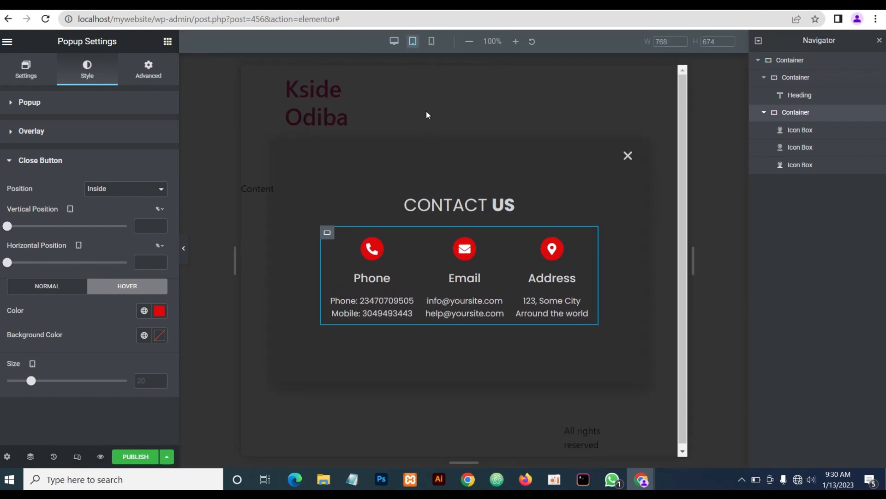
left_click(432, 42)
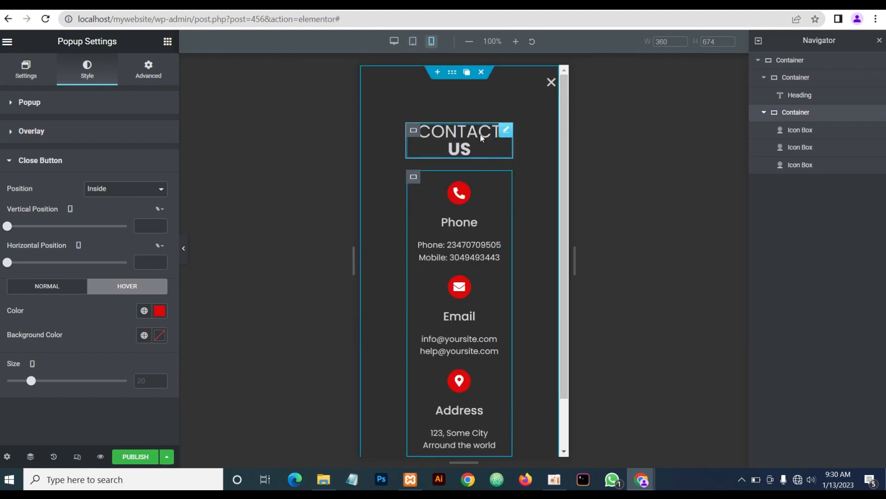
left_click(506, 132)
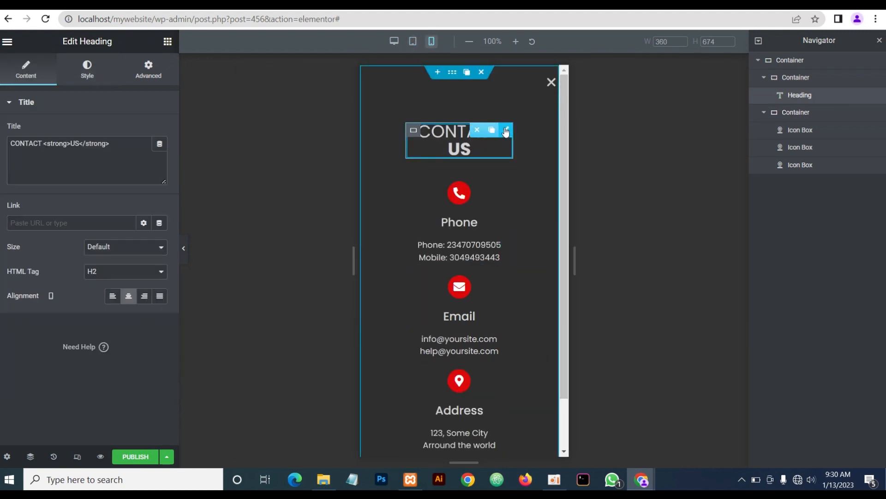
left_click(80, 75)
left_click(159, 155)
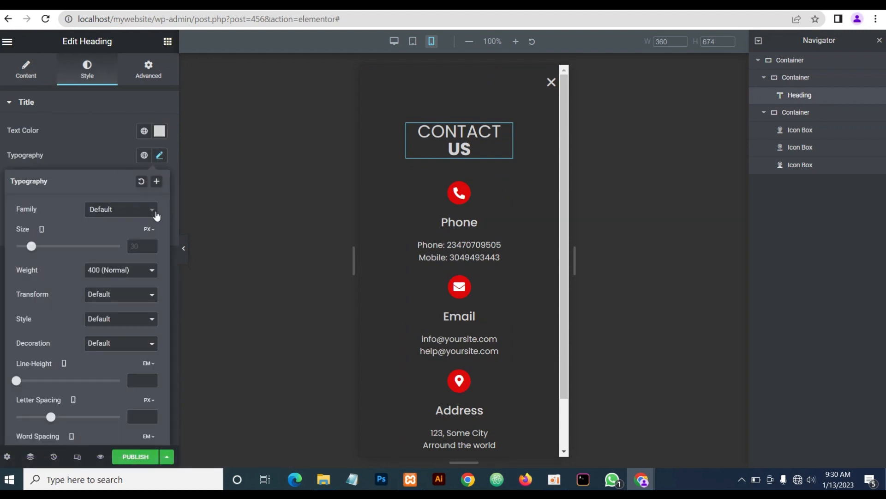
left_click(144, 248)
type("25")
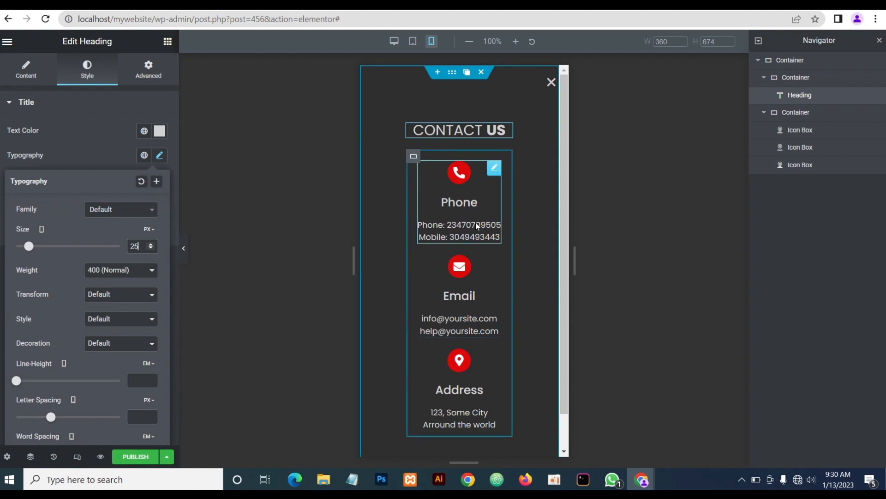
scroll(476, 226, "down", 1)
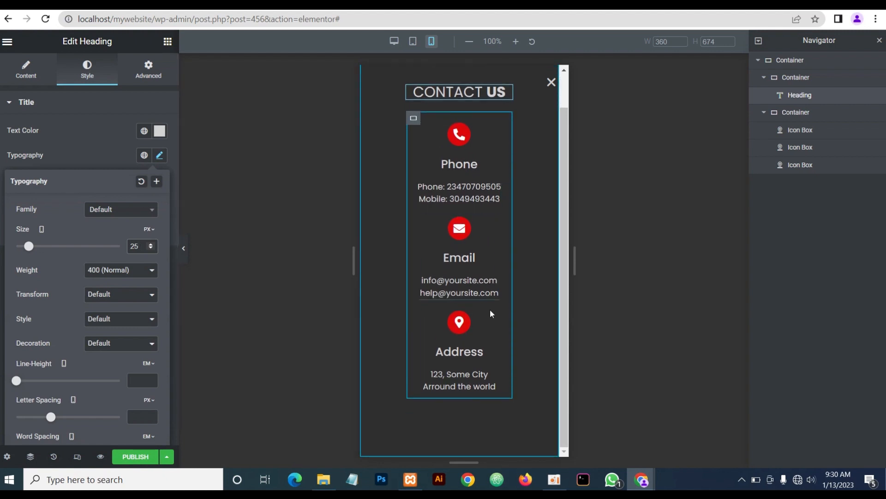
scroll(491, 309, "up", 1)
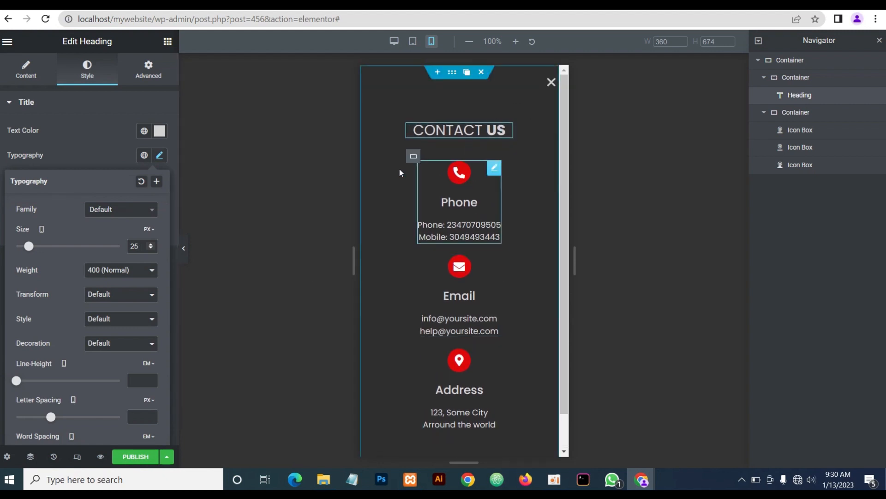
Return to desktop view and publish the popup with no conditions or triggers
left_click(394, 41)
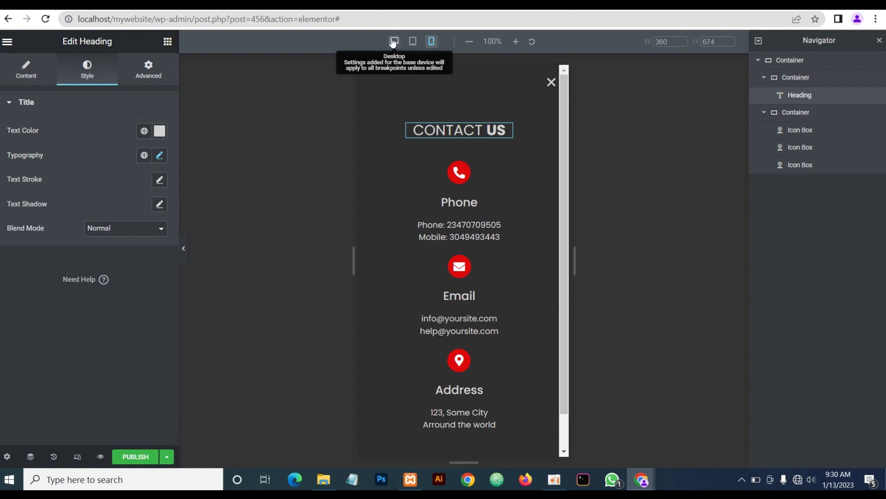
left_click(138, 457)
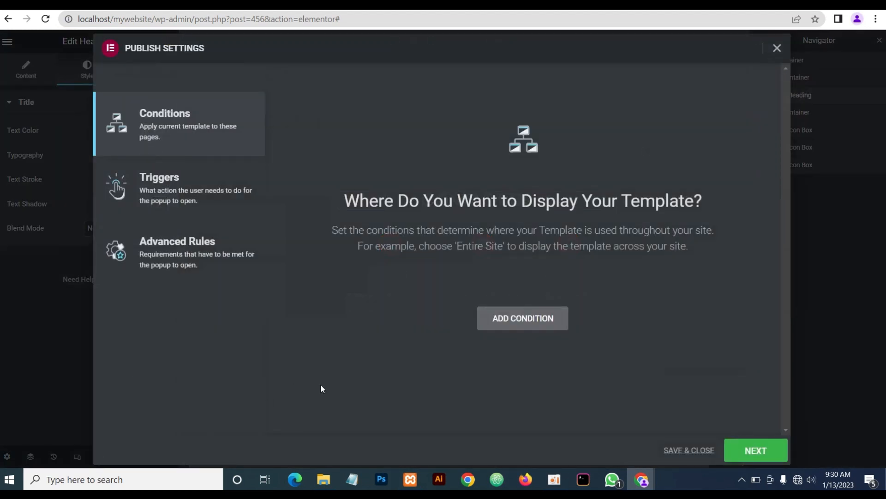
left_click(761, 454)
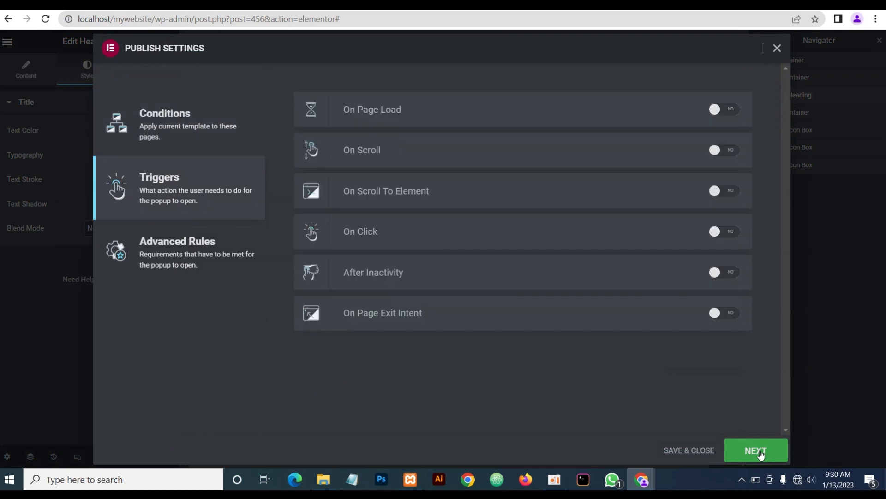
left_click(761, 455)
left_click(762, 456)
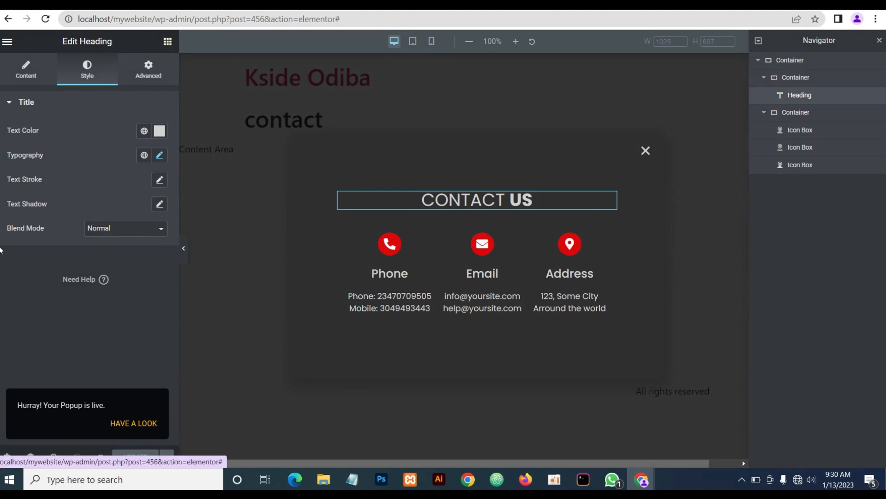
left_click(7, 41)
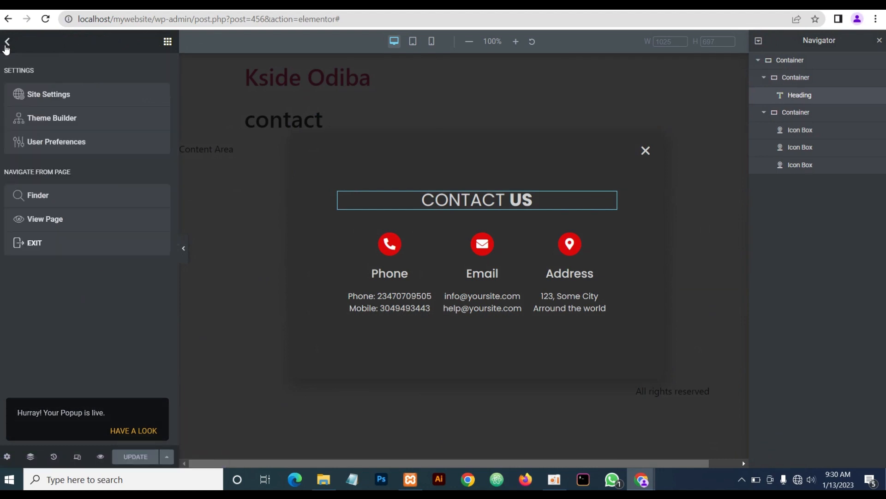
Set the Notify Me button's link to the Open Popup action with the Notify Me (Template) popup
left_click(37, 245)
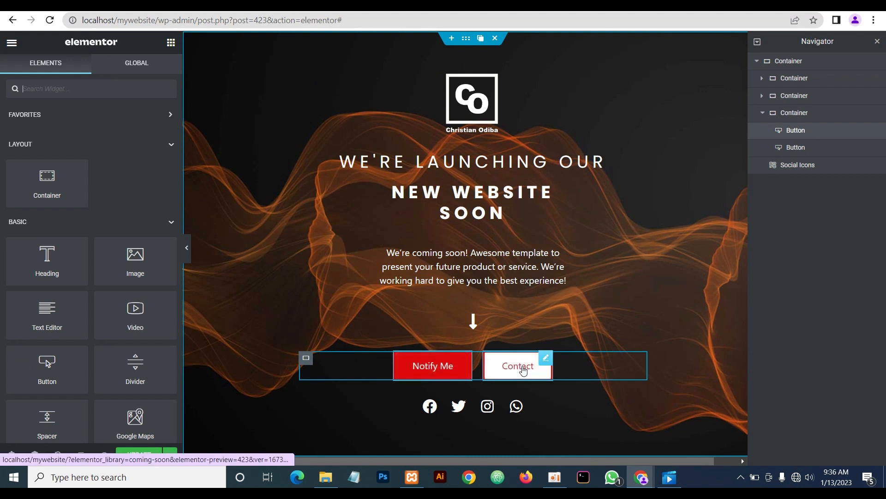
left_click(465, 360)
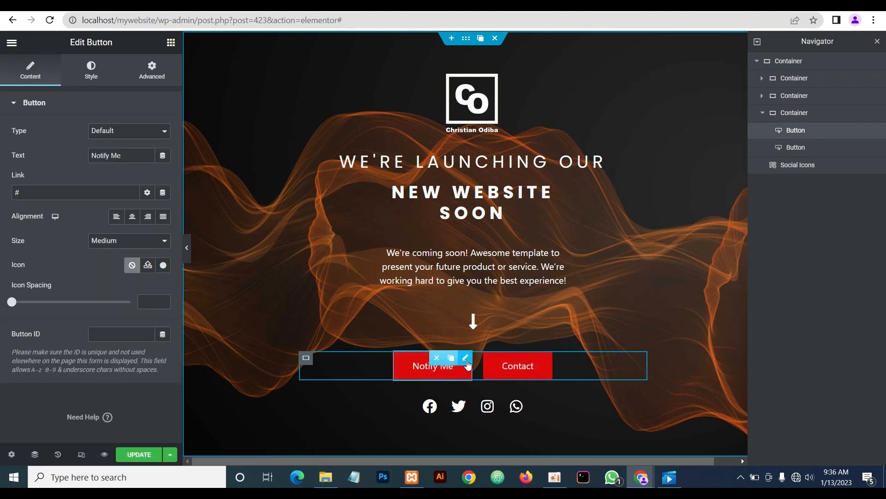
left_click(164, 193)
scroll(48, 287, "down", 2)
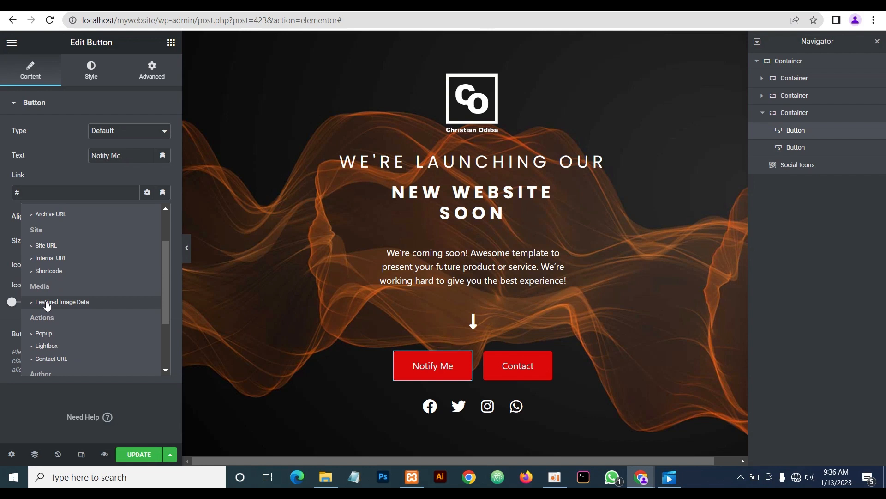
left_click(44, 335)
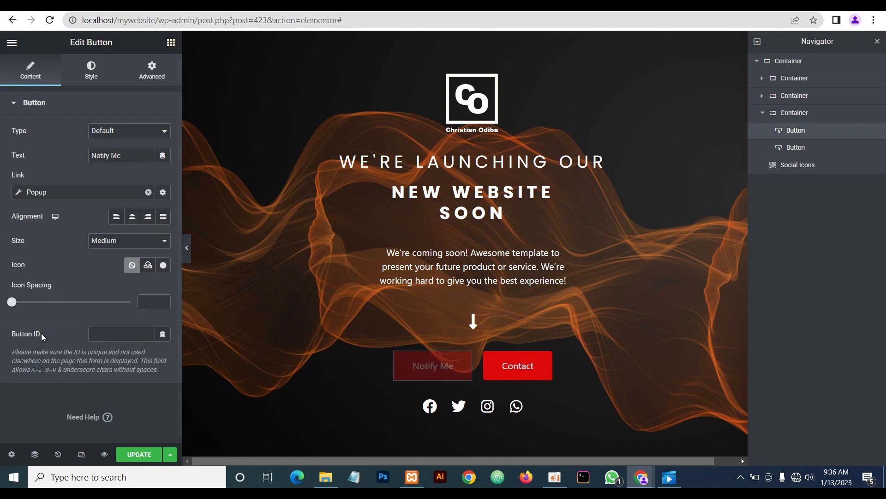
left_click(18, 193)
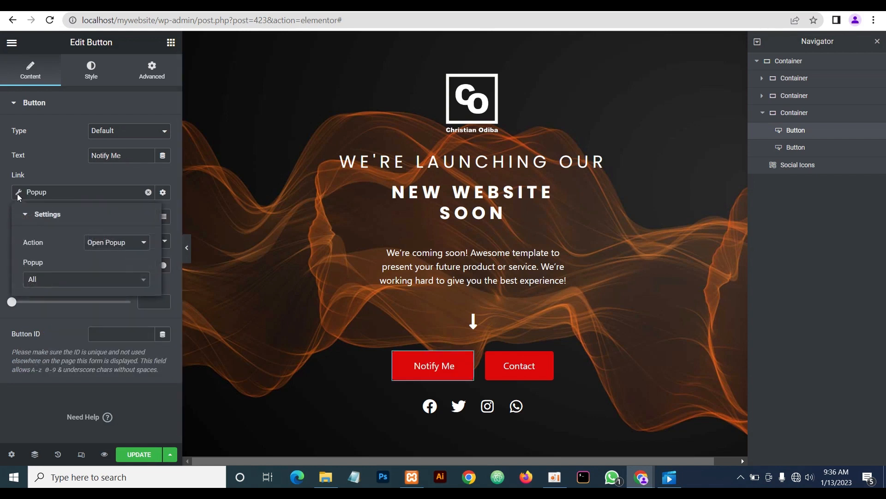
left_click(42, 280)
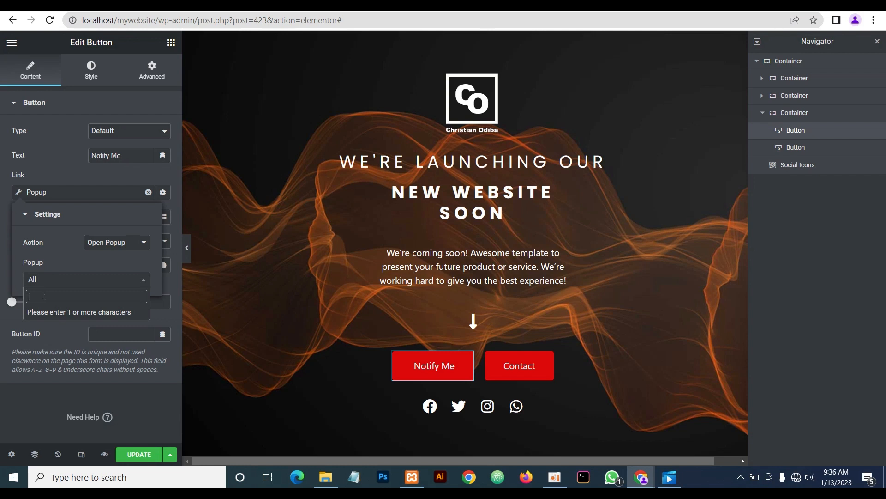
type("notify")
left_click(50, 312)
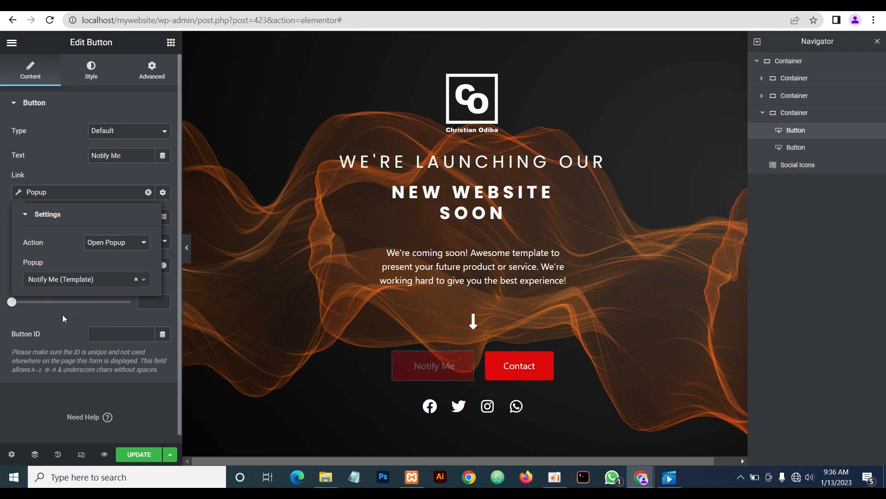
left_click(82, 172)
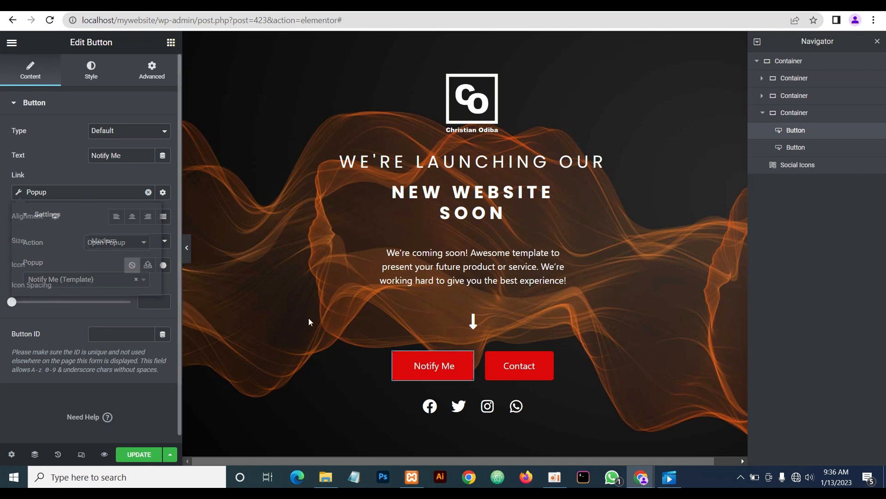
Link the Contact button to open the contact (Template) popup and update the page
left_click(548, 359)
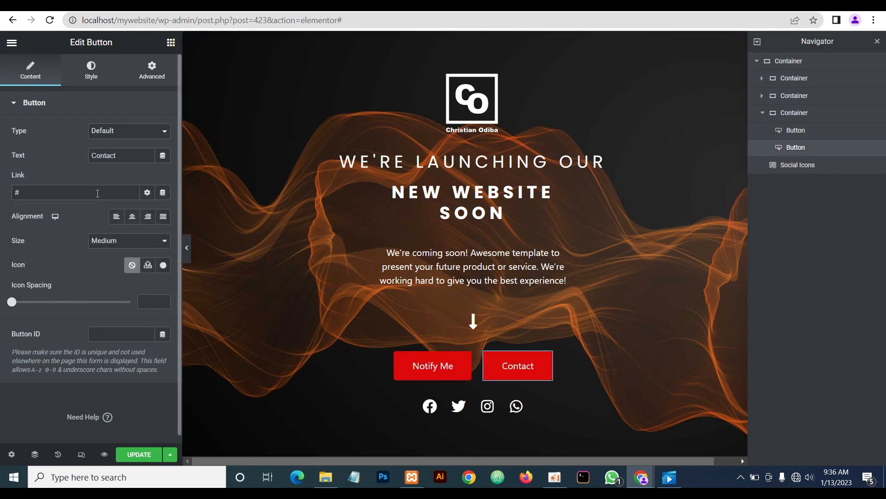
left_click(162, 193)
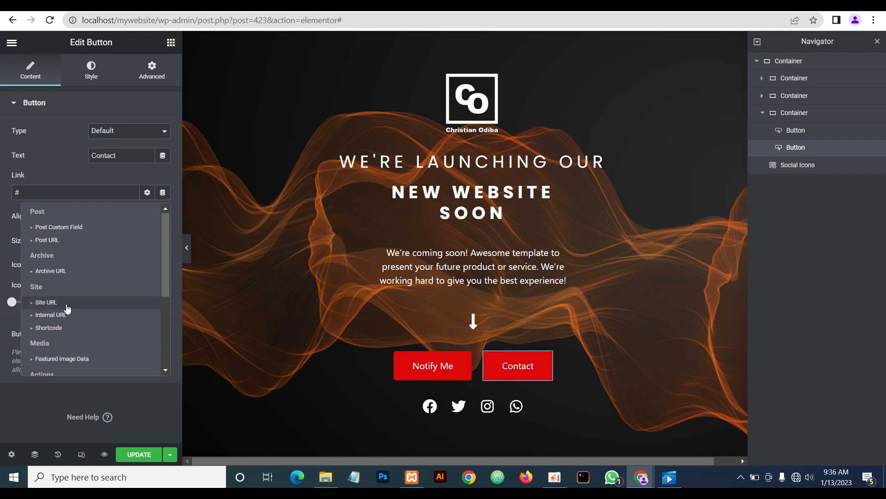
scroll(47, 306, "down", 3)
left_click(44, 276)
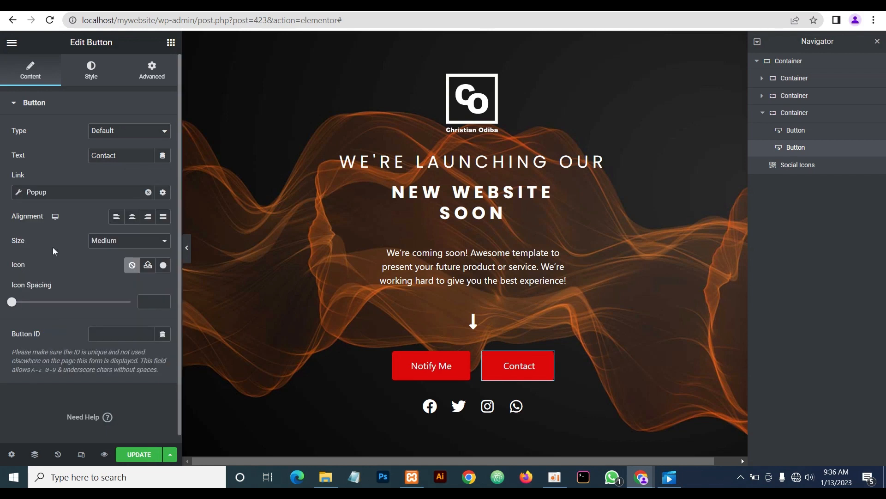
left_click(19, 194)
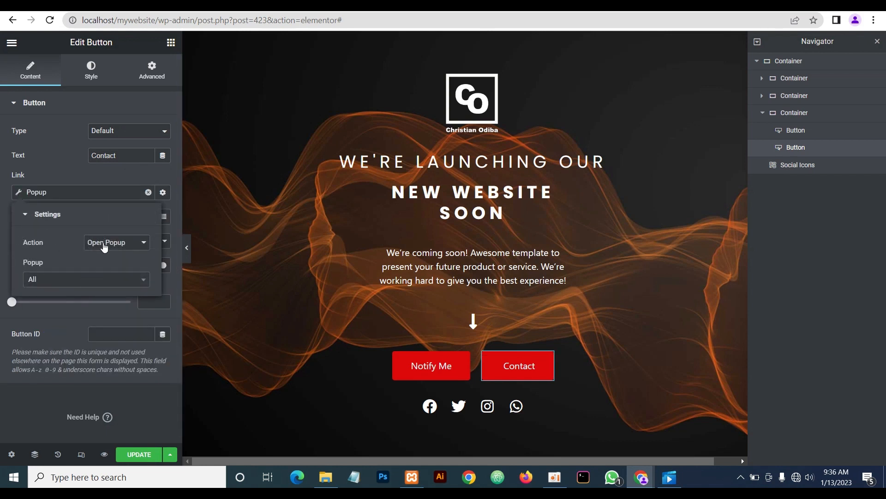
left_click(53, 284)
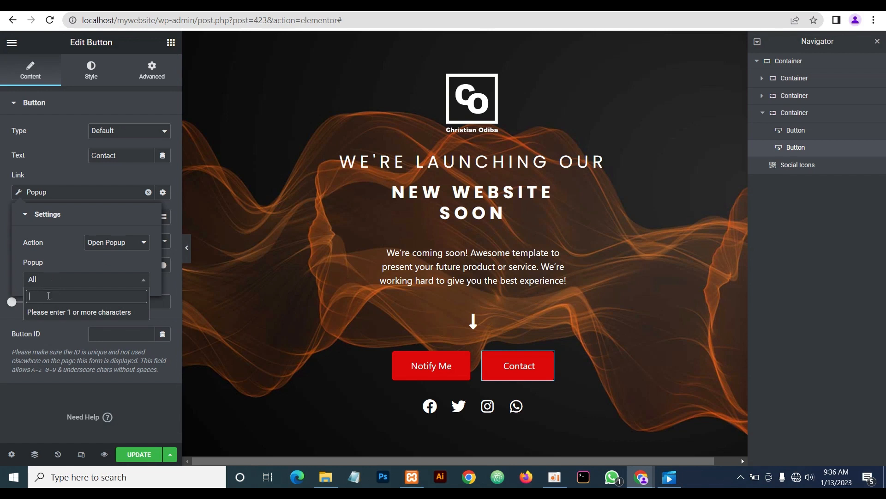
type("contact")
left_click(52, 313)
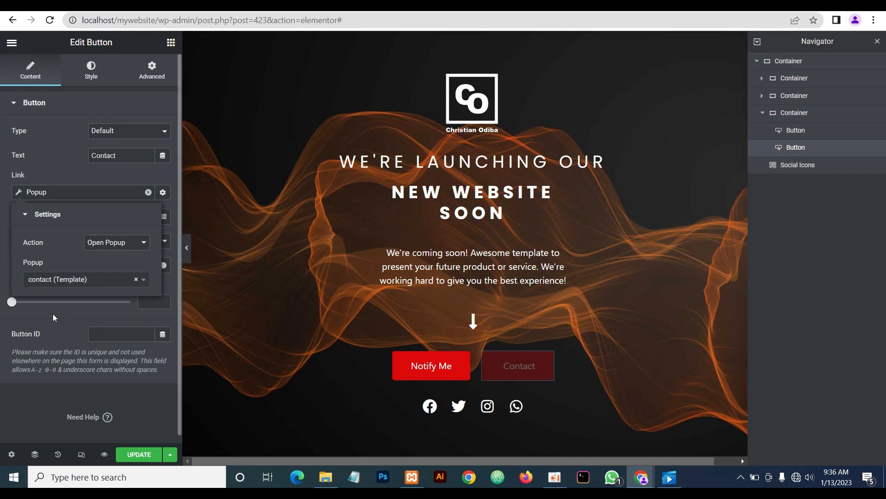
left_click(62, 310)
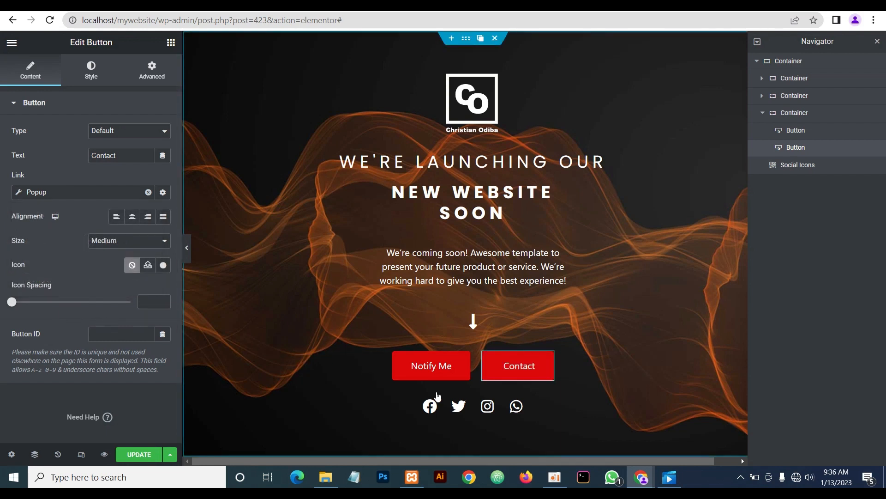
left_click(145, 456)
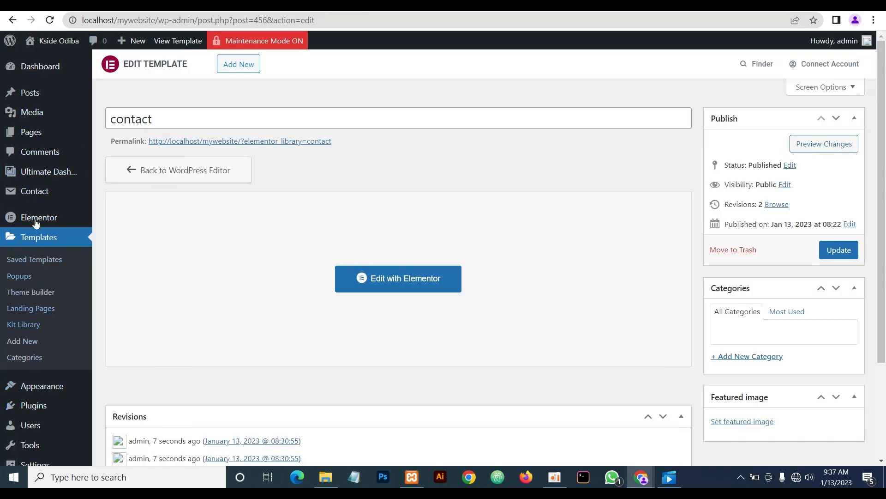
Copy the site address from the address bar and start a new Incognito window
mouse_move(29, 222)
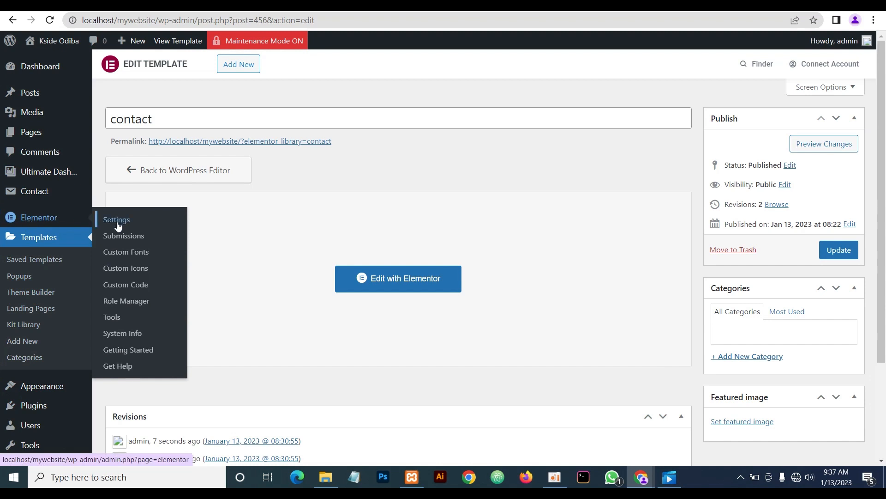
mouse_move(253, 44)
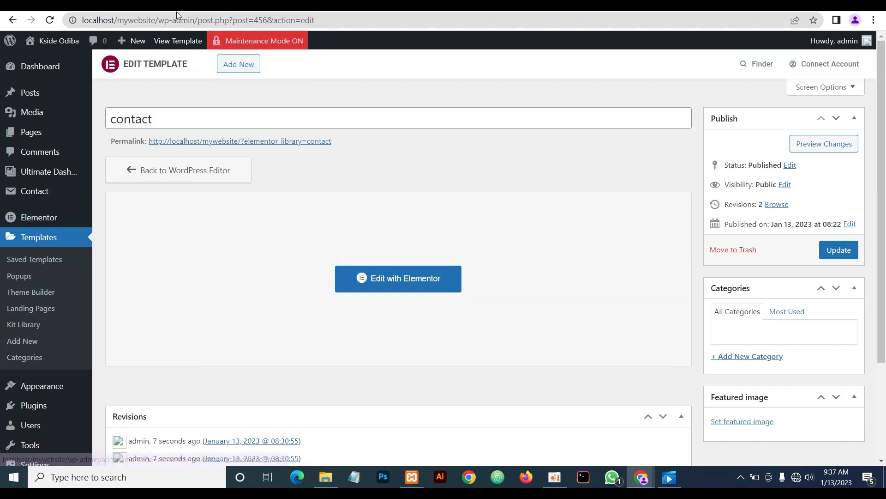
left_click_drag(159, 20, 29, 28)
key("ctrl+c")
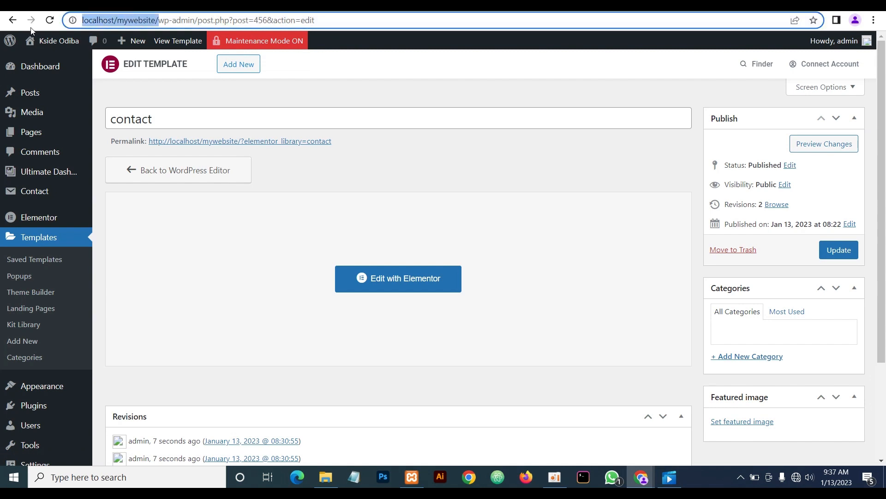
left_click(376, 87)
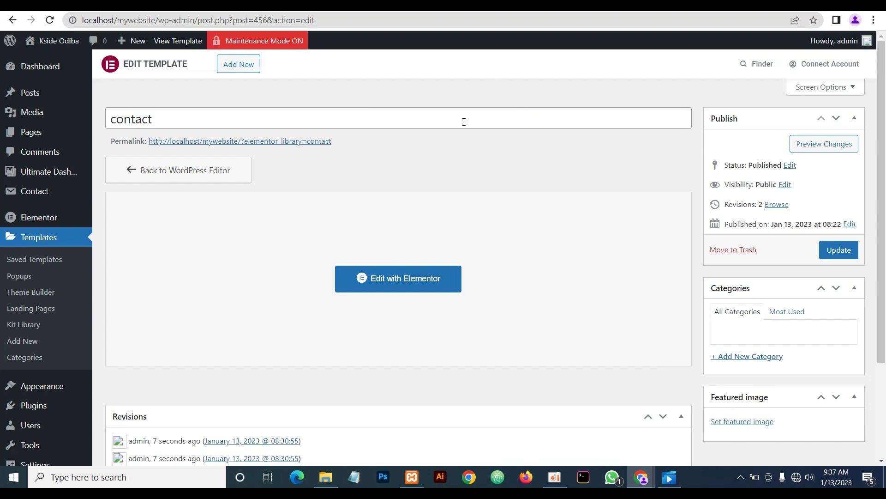
left_click(874, 22)
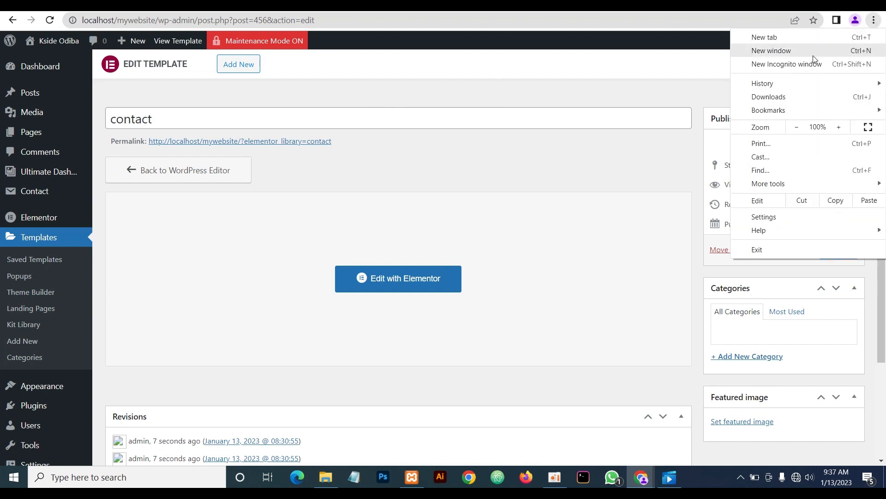
left_click(783, 67)
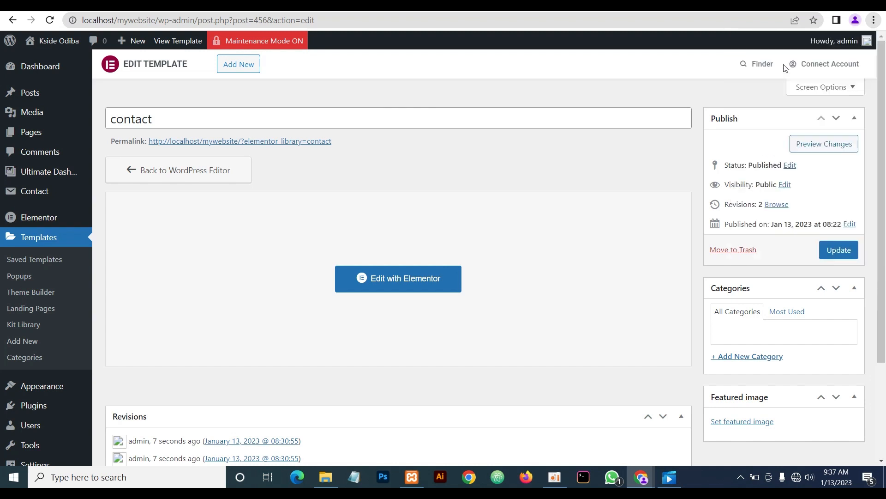
Load localhost/mywebsite/ in Incognito, then try /home, which returns the coming-soon page
key("ctrl+v")
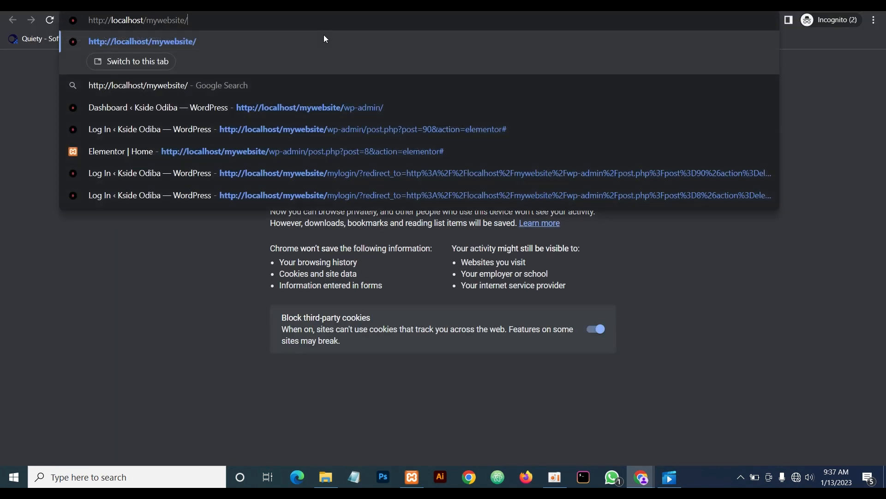
key("Return")
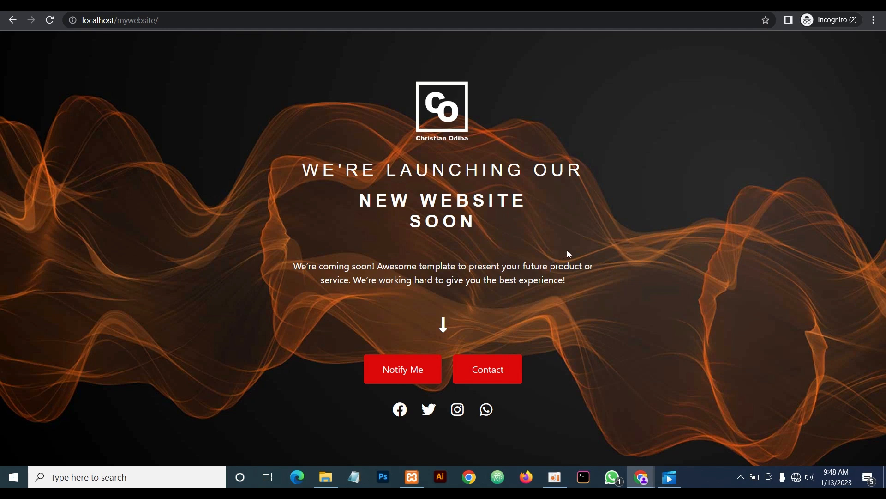
left_click(175, 20)
left_click(178, 20)
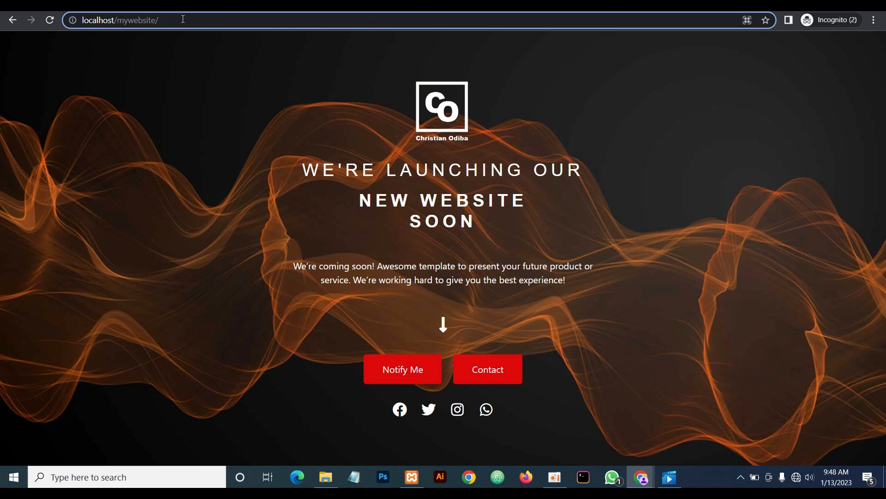
type("home")
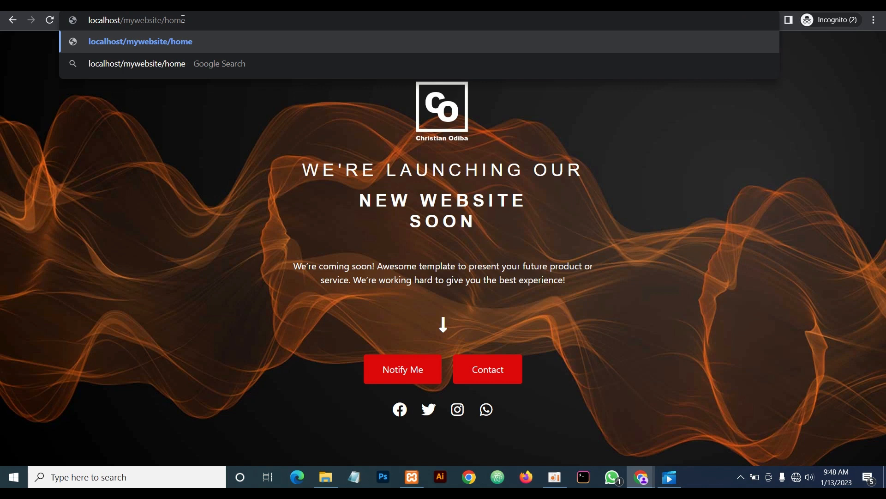
key("Return")
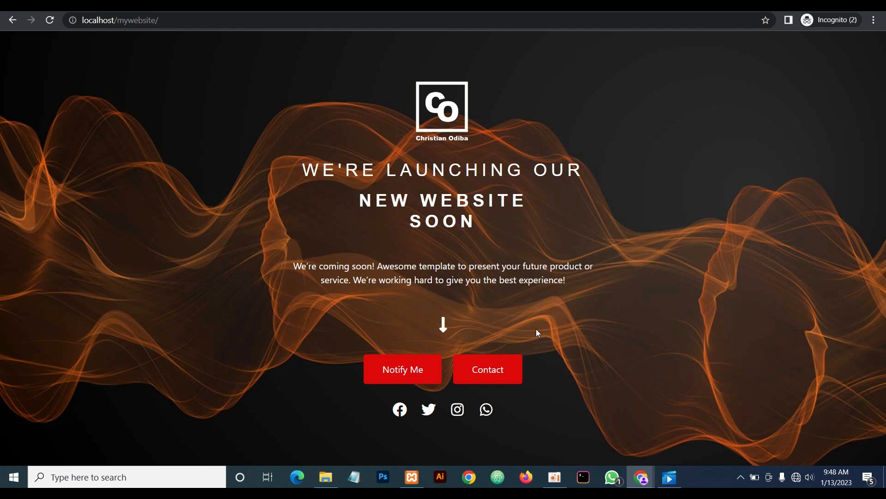
left_click(404, 369)
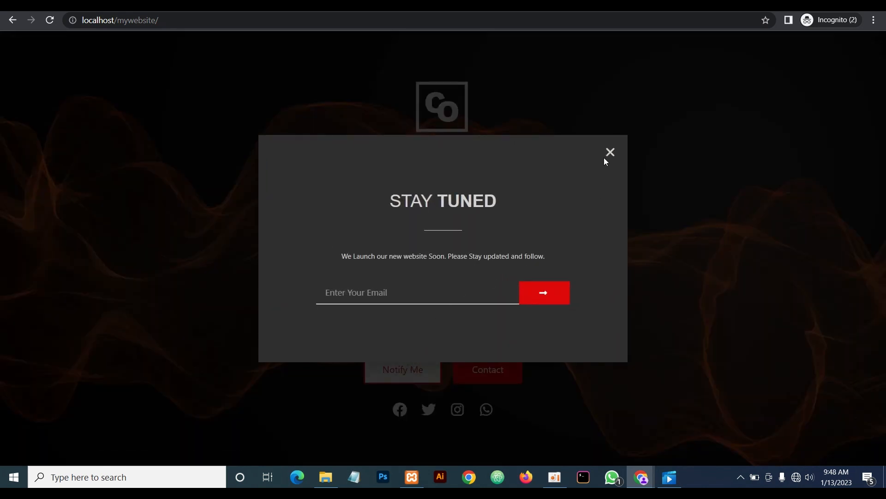
left_click(610, 153)
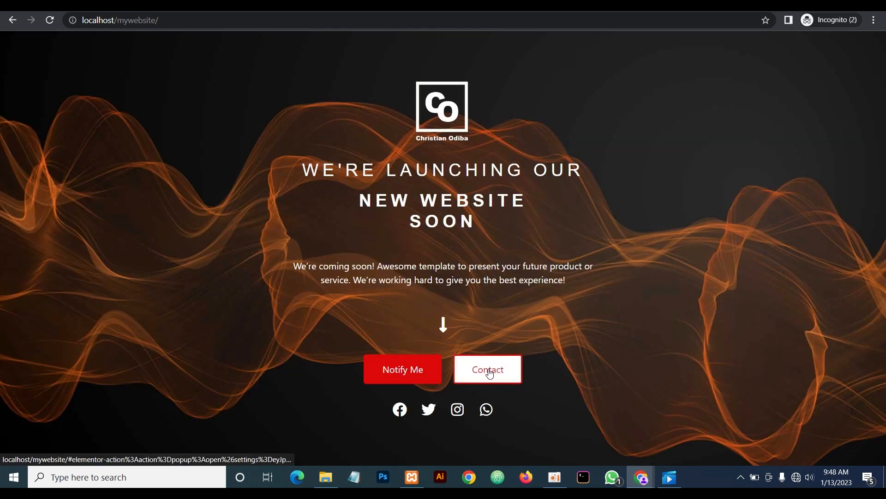
left_click(489, 369)
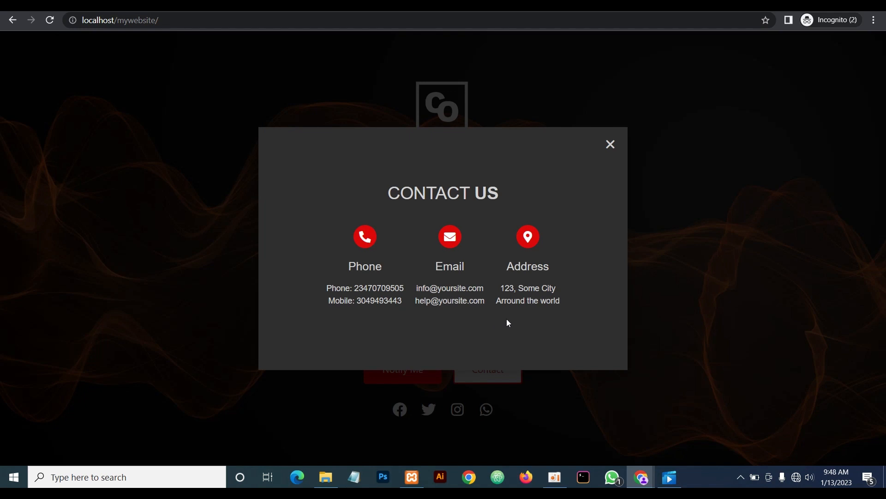
left_click(609, 145)
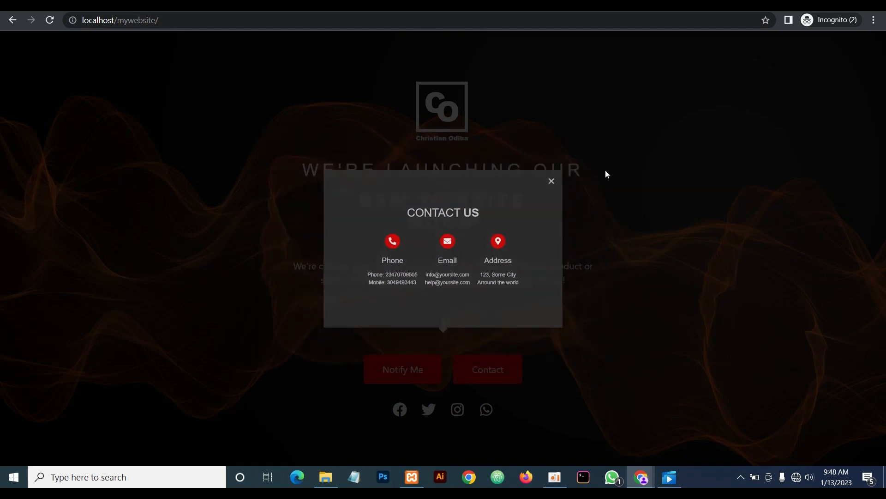